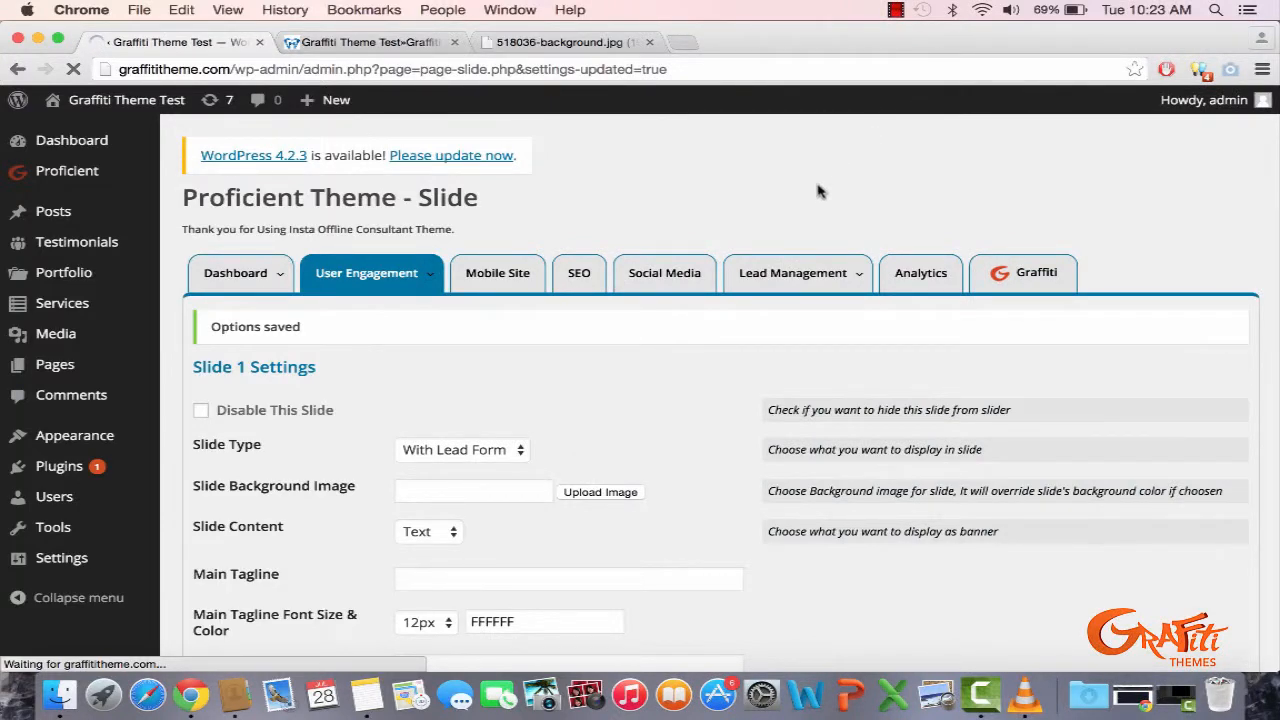
- Open the Proficient theme's Google Map settings page
mouse_move(405, 260)
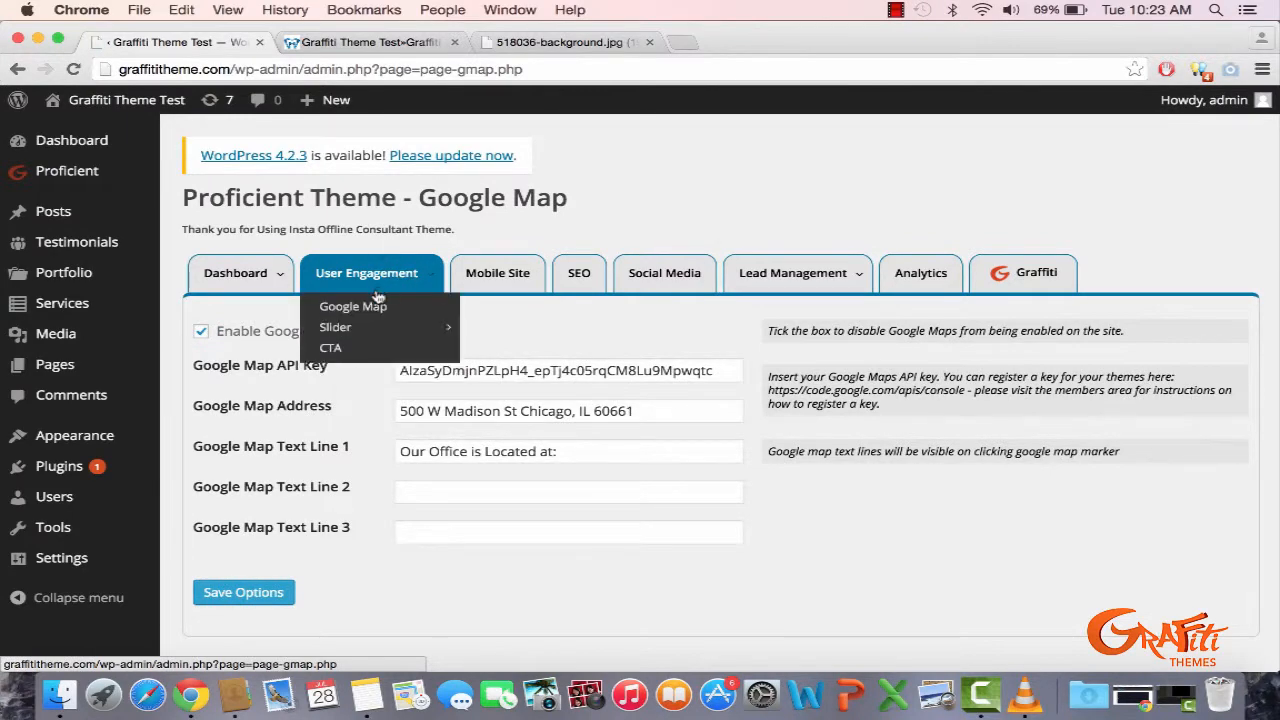
click(372, 308)
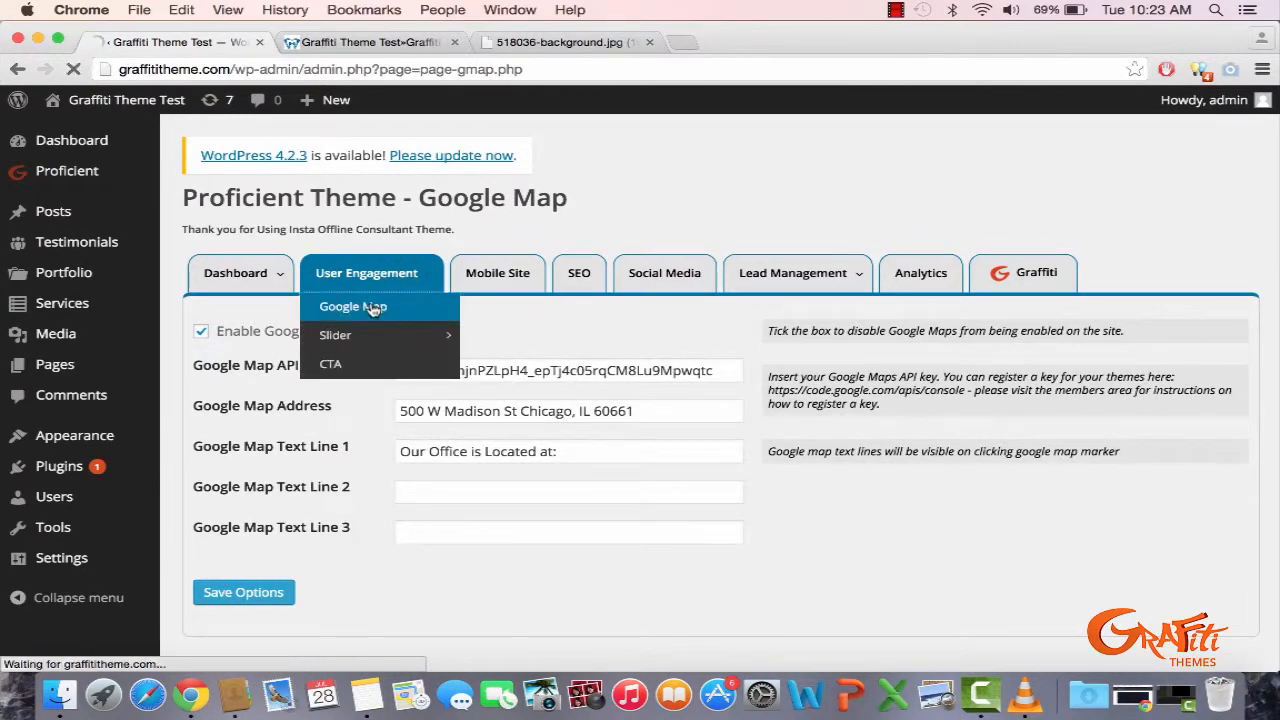
mouse_move(127, 177)
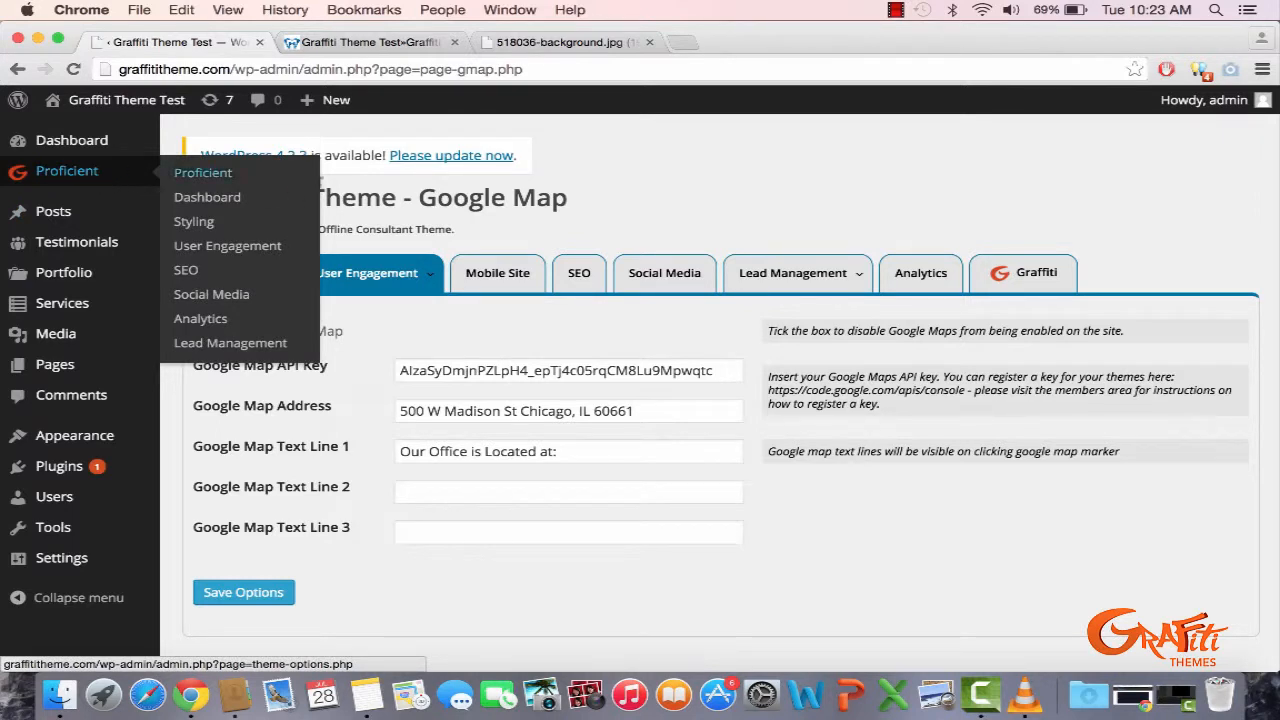
mouse_move(390, 278)
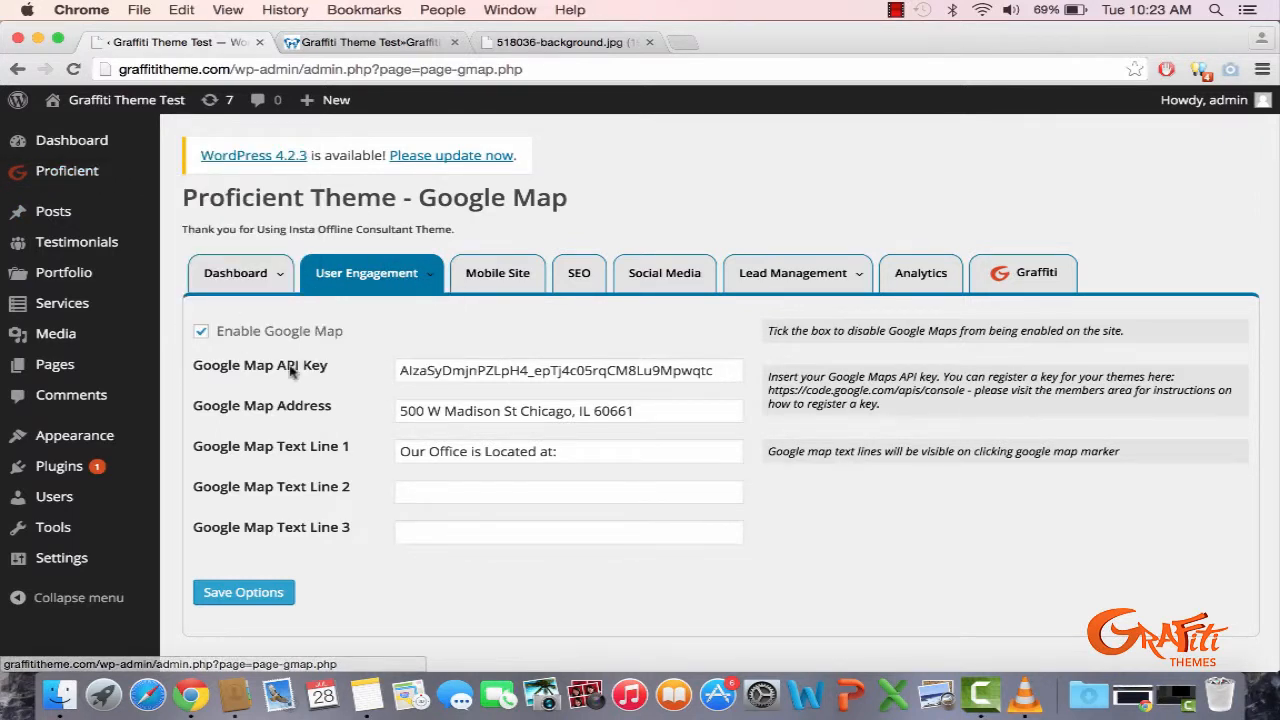
- Clear the Google Map text line 1, the map address and the API key
triple_click(614, 449)
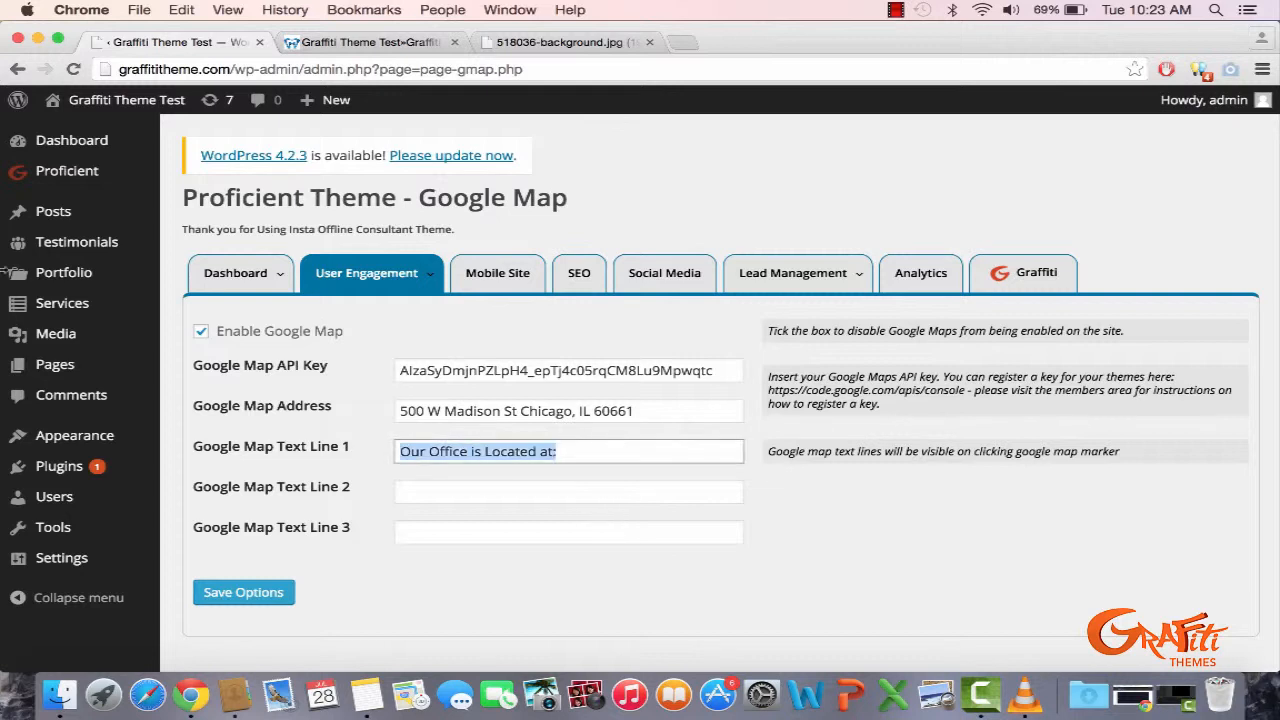
mouse_move(4, 270)
key(BackSpace)
mouse_move(380, 285)
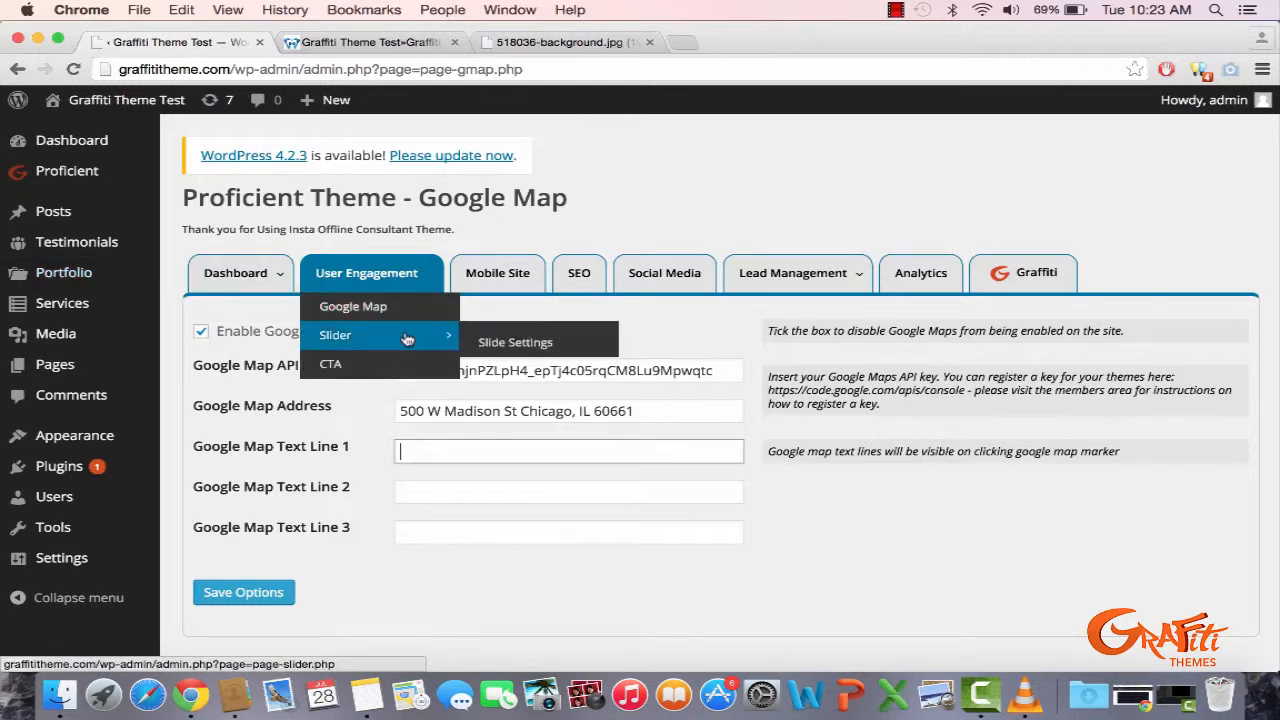
triple_click(705, 405)
key(BackSpace)
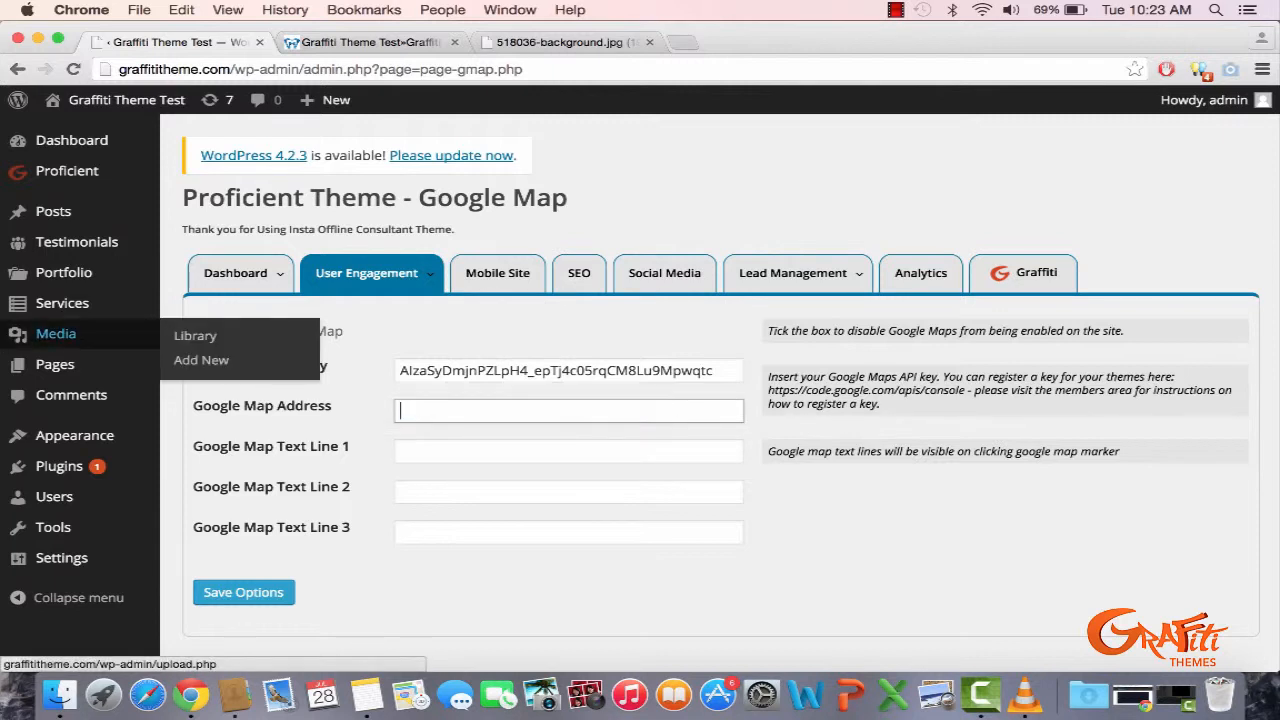
triple_click(727, 370)
key(BackSpace)
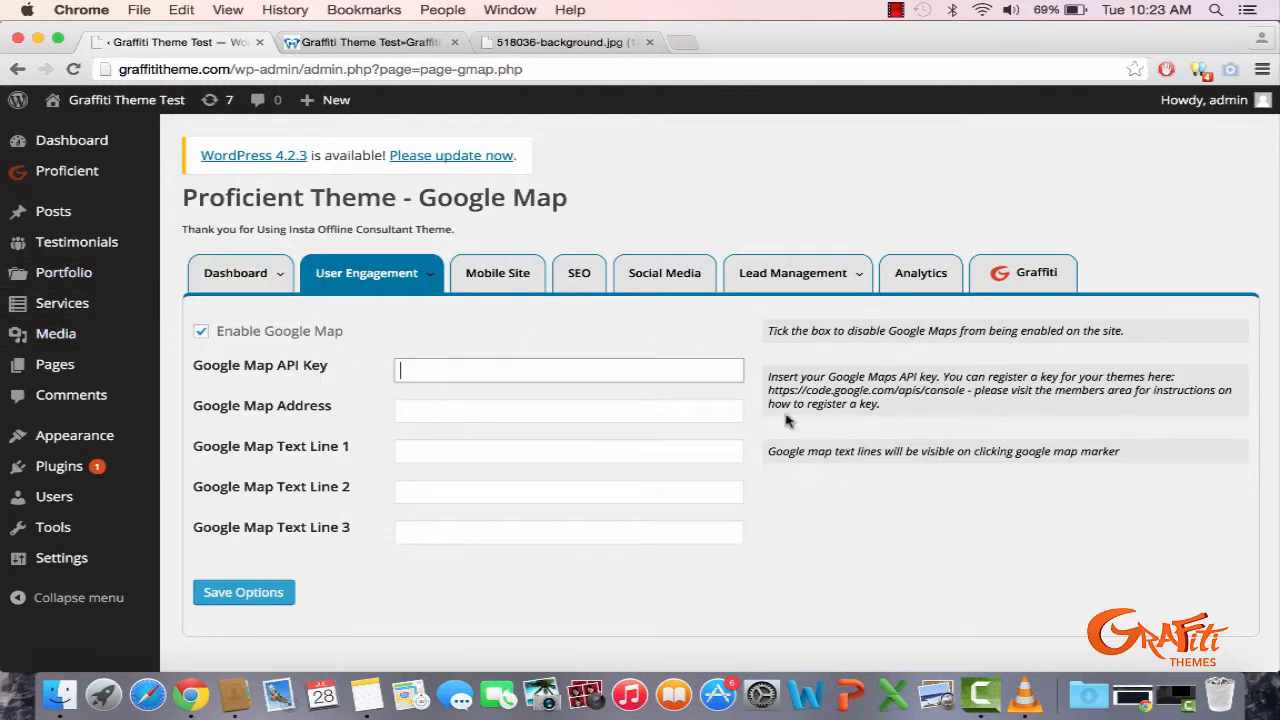
drag(769, 391, 942, 394)
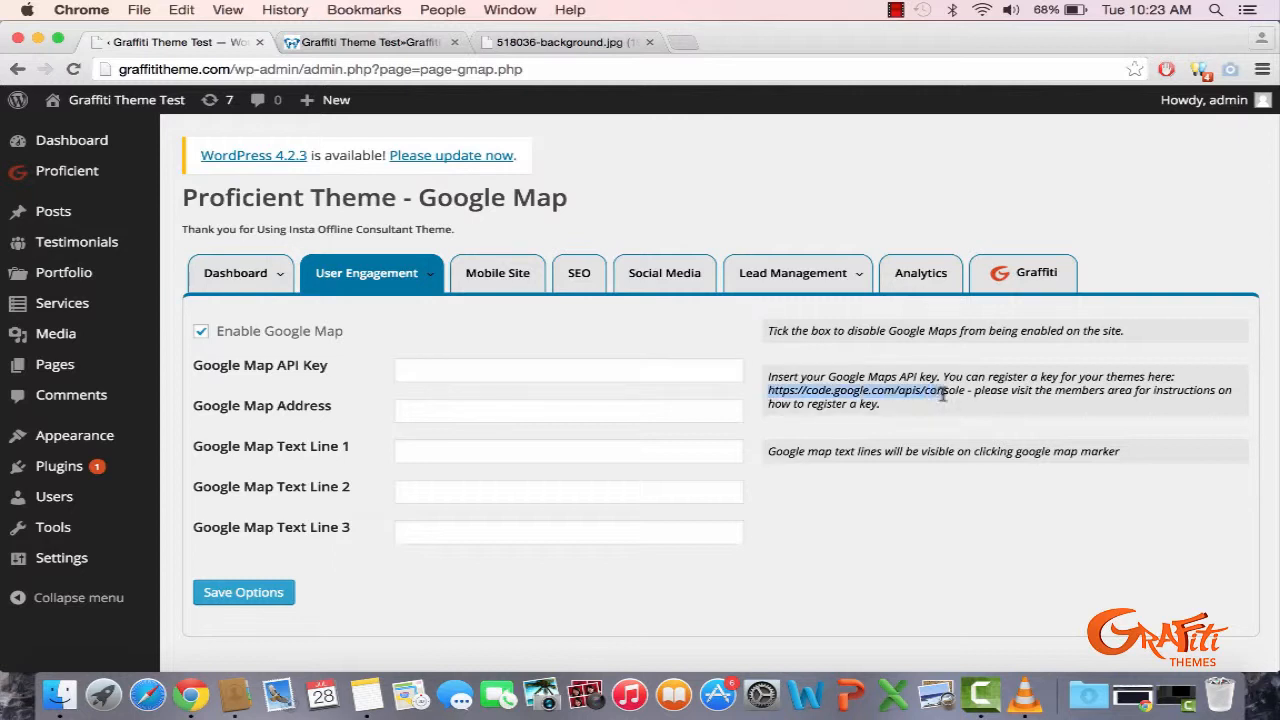
key(super+c)
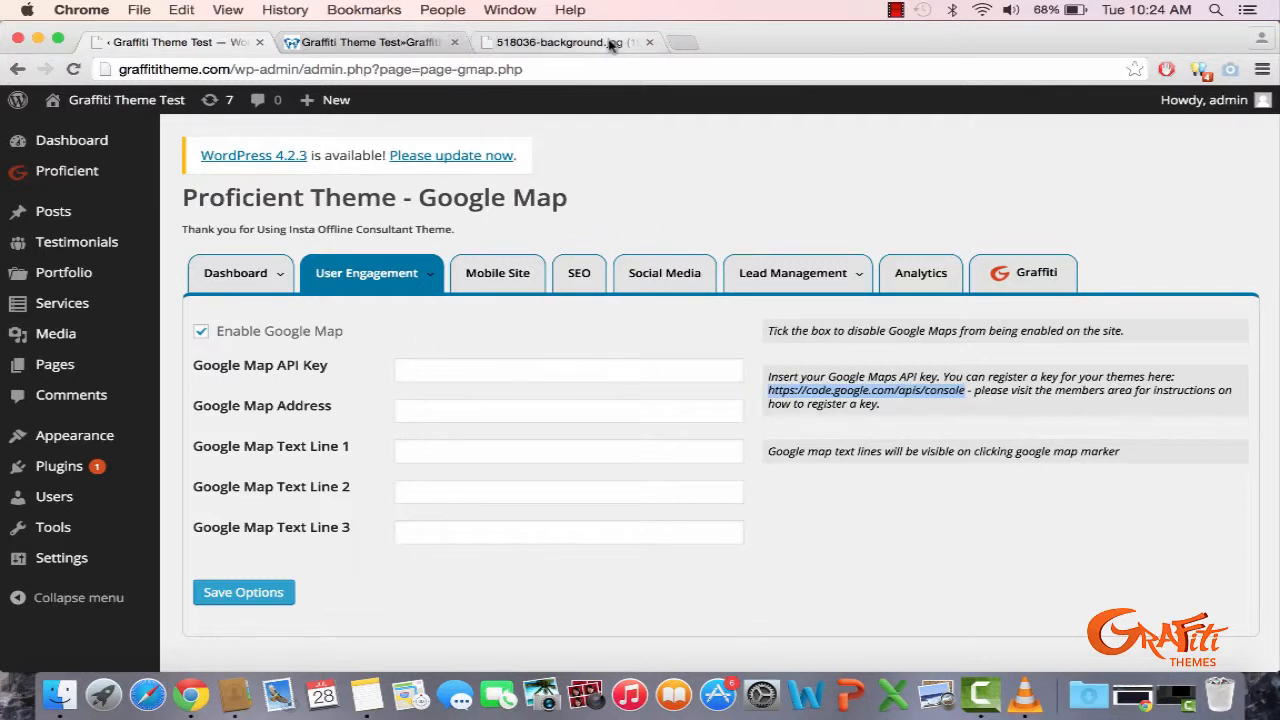
click(649, 42)
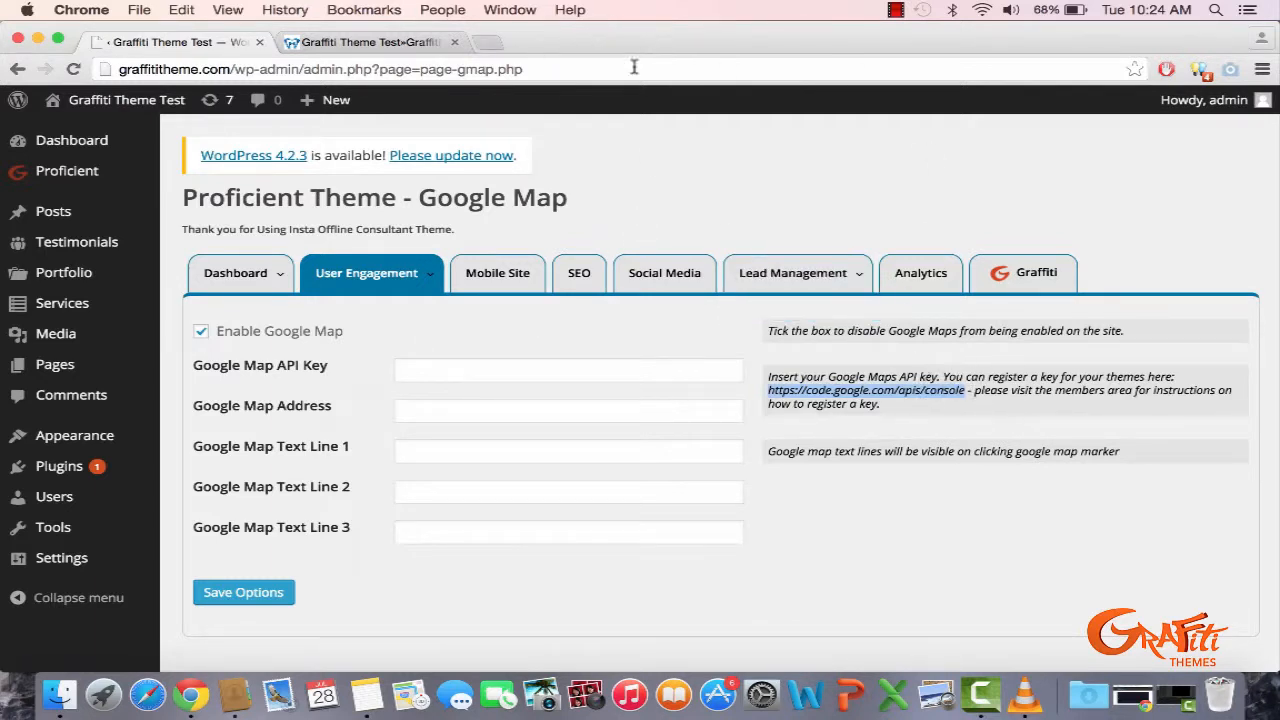
click(483, 42)
key(super+v)
key(Return)
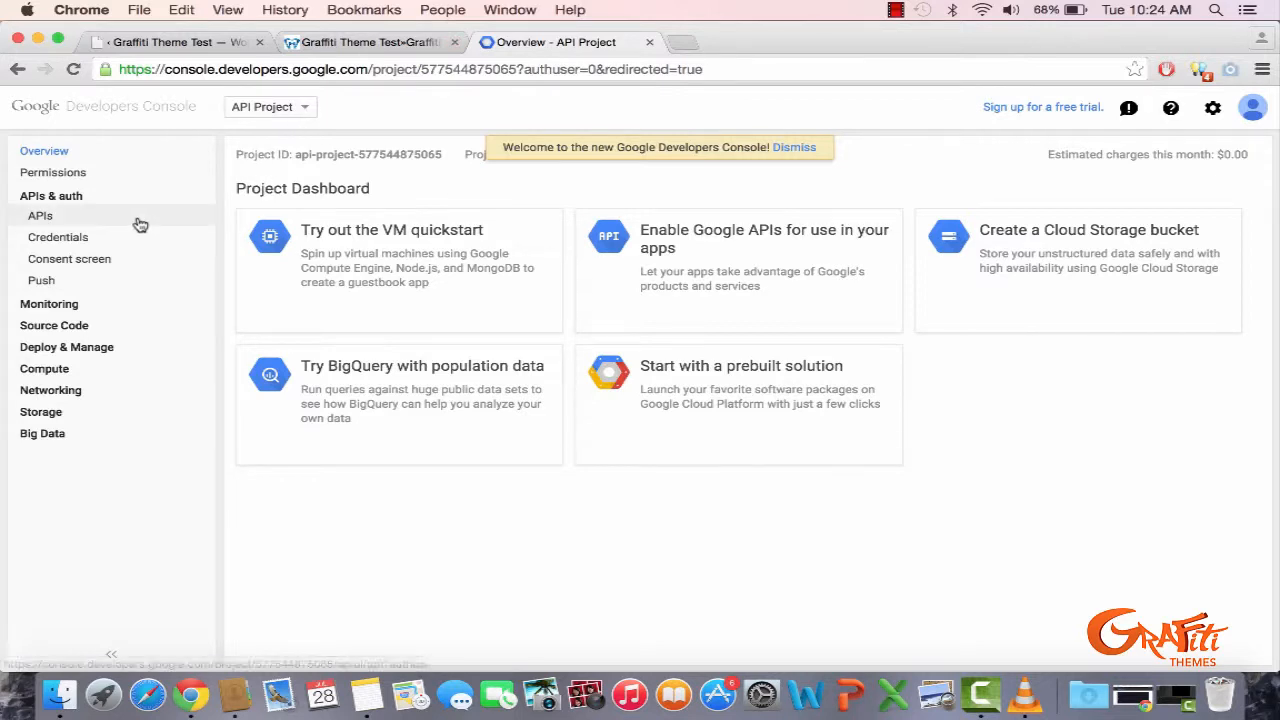
- Expand the Google Maps APIs in the project's API library and open the Google Maps Embed API
click(45, 224)
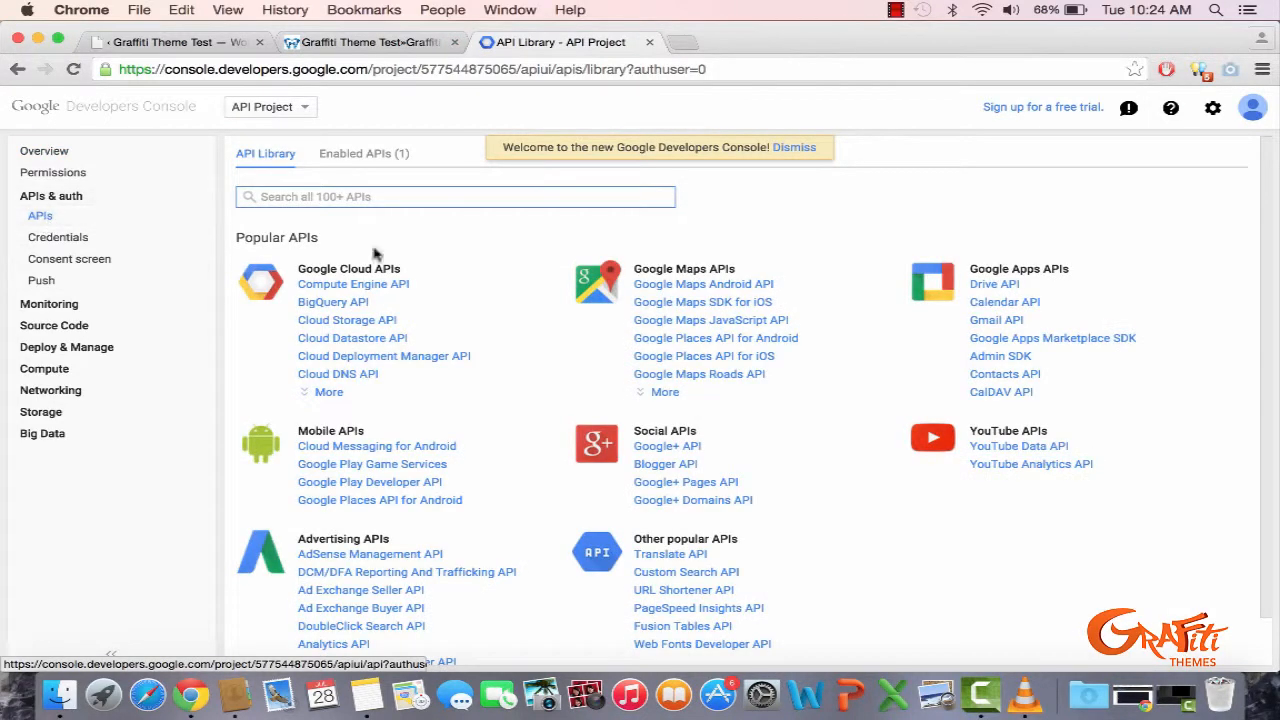
click(666, 398)
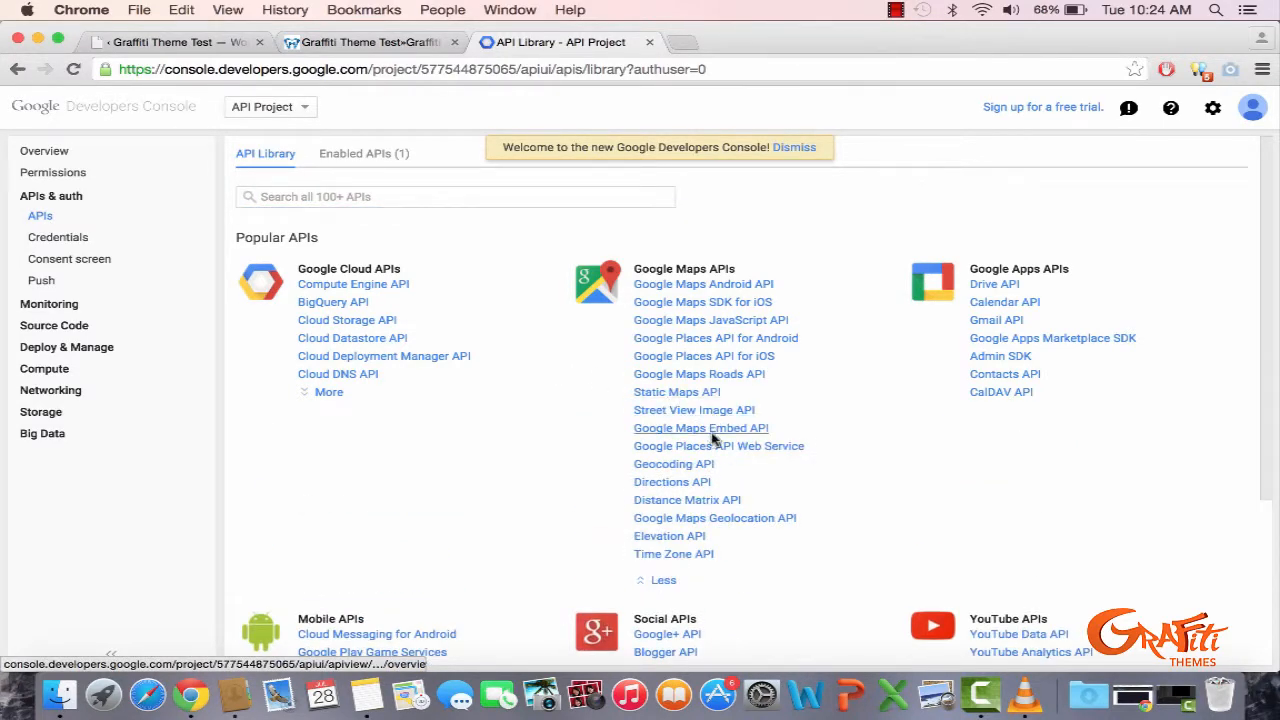
click(717, 432)
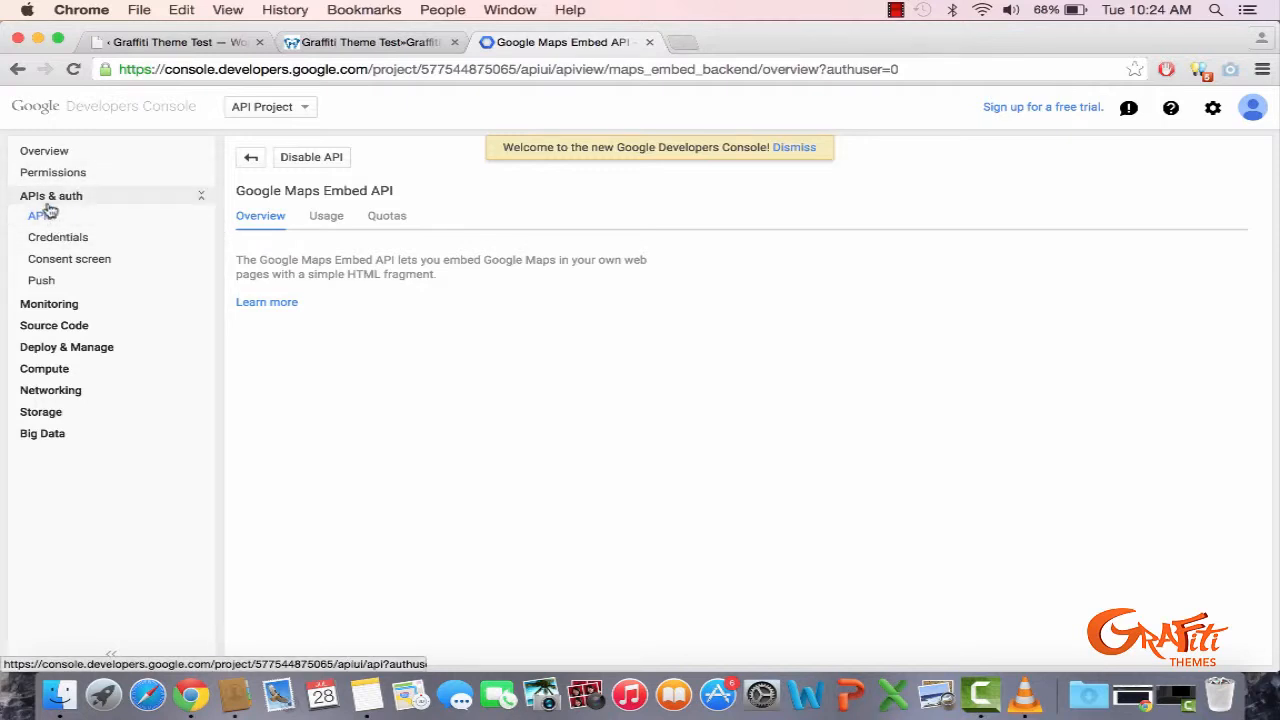
- Start creating a new public API access key of the browser type in the project's credentials
click(60, 239)
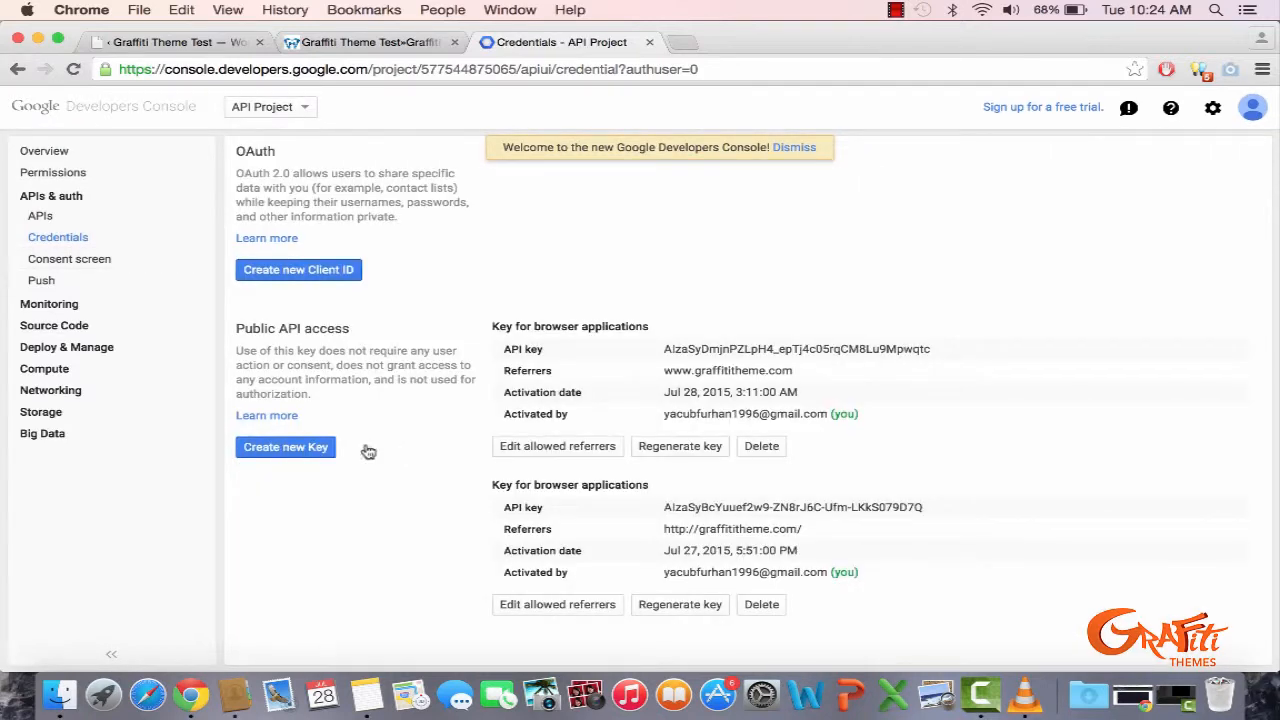
click(298, 450)
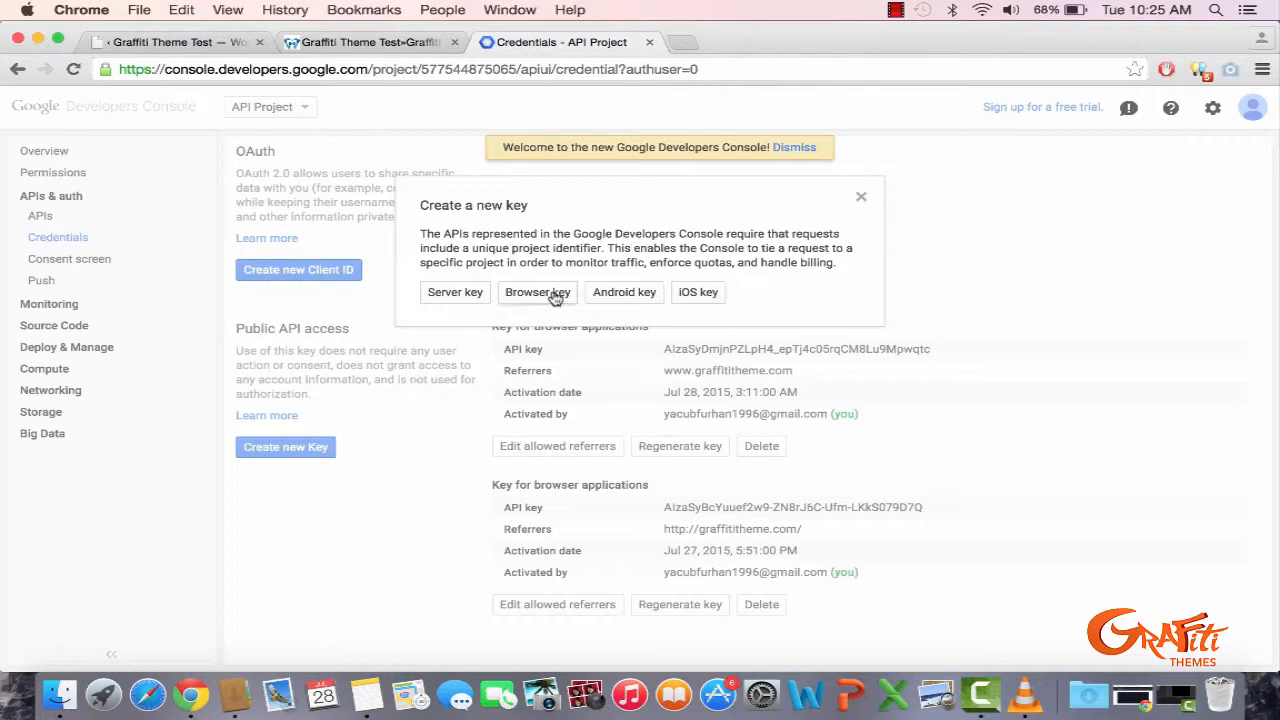
click(540, 294)
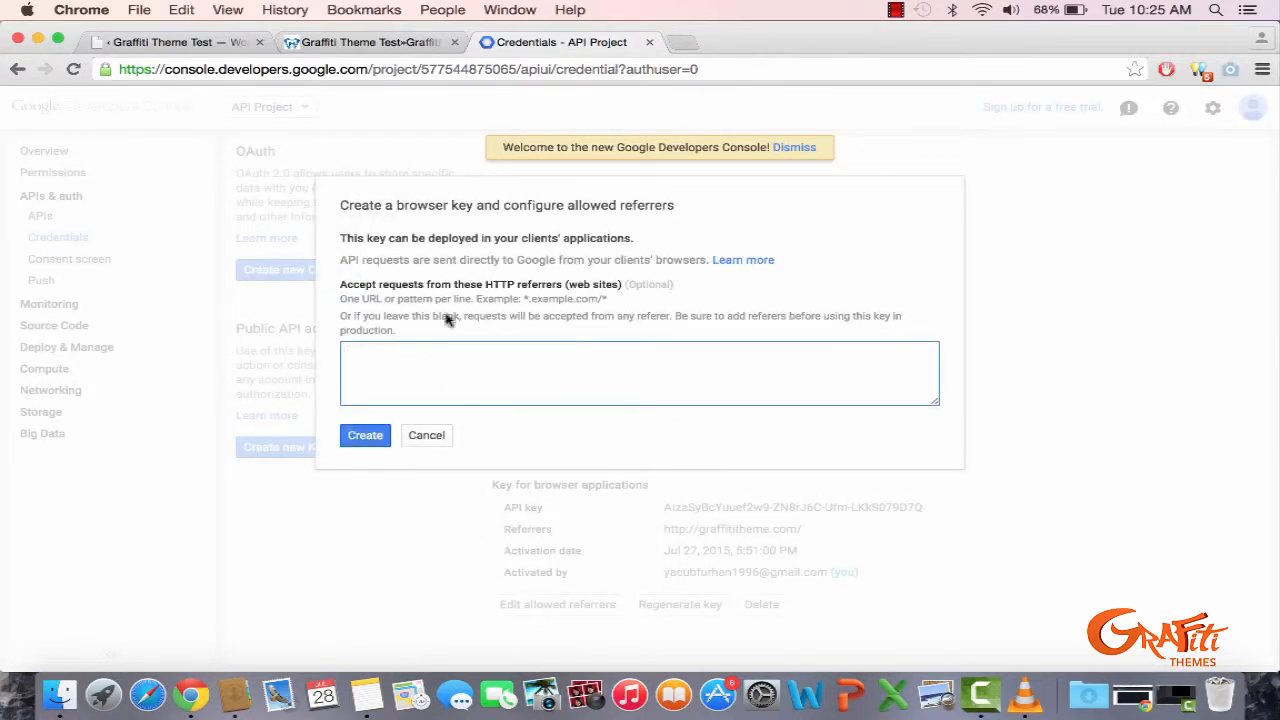
click(185, 43)
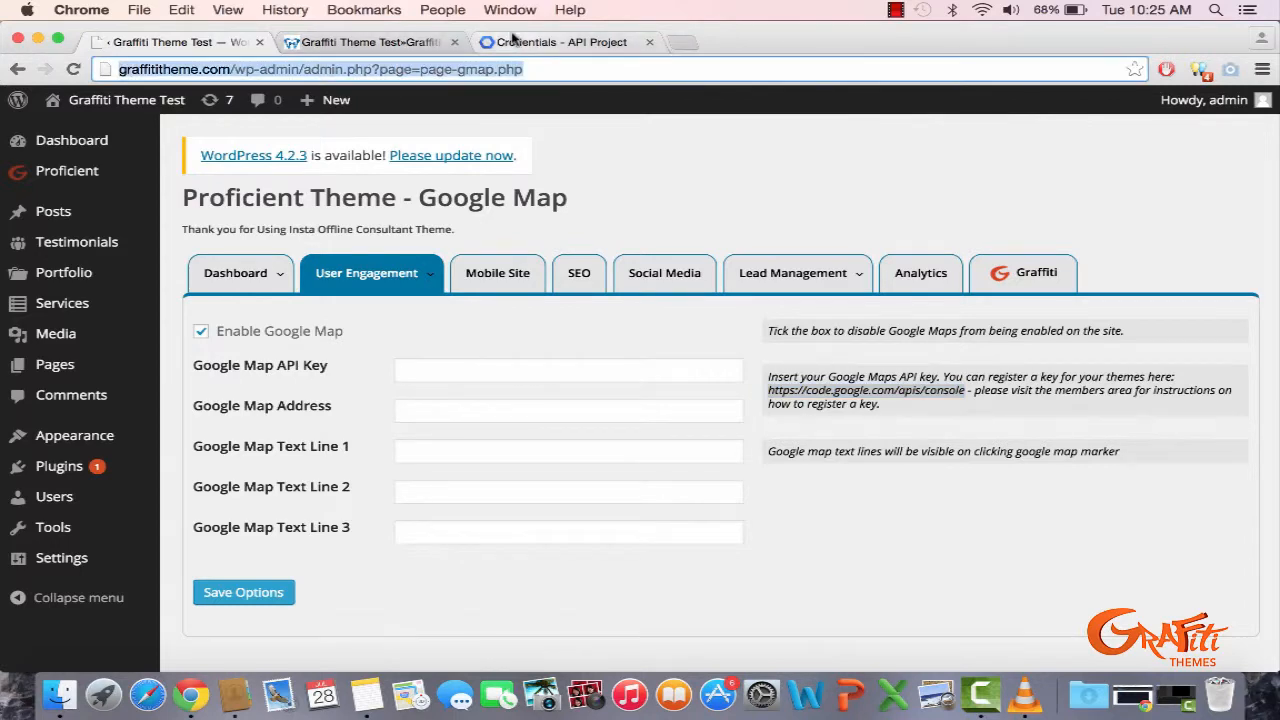
click(540, 42)
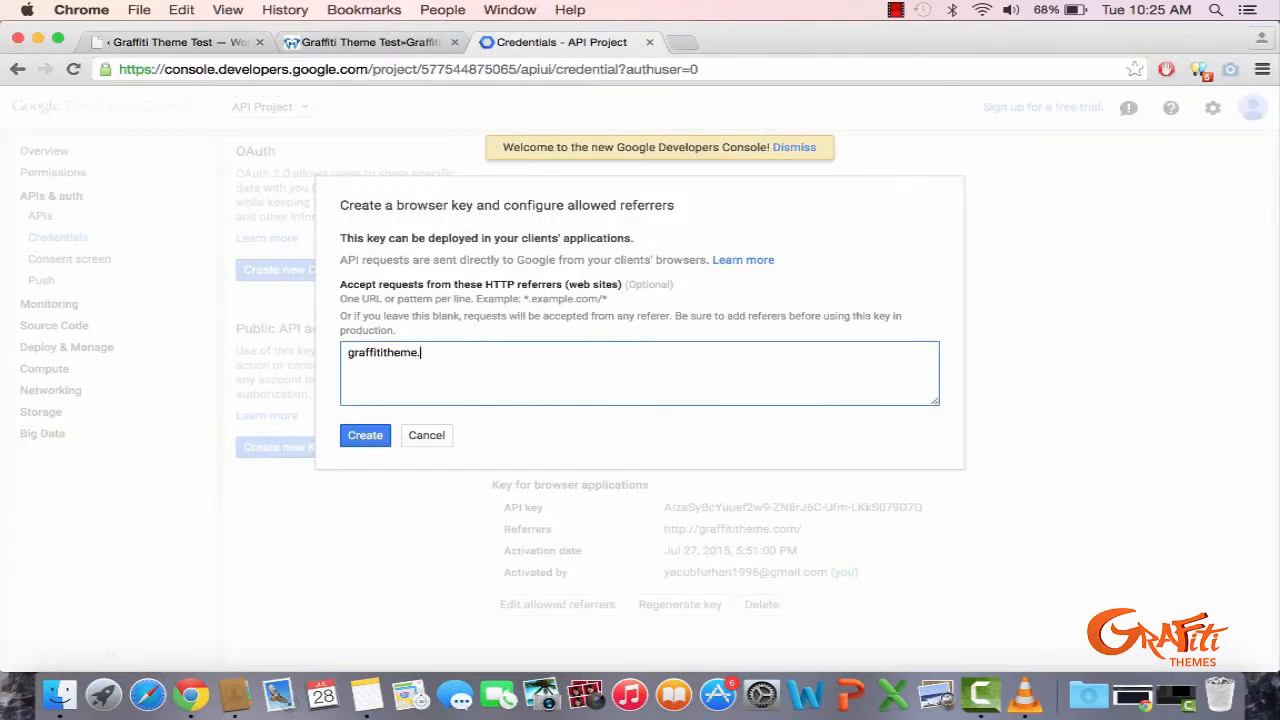
click(347, 353)
text(www.)
click(193, 42)
drag(229, 69, 51, 68)
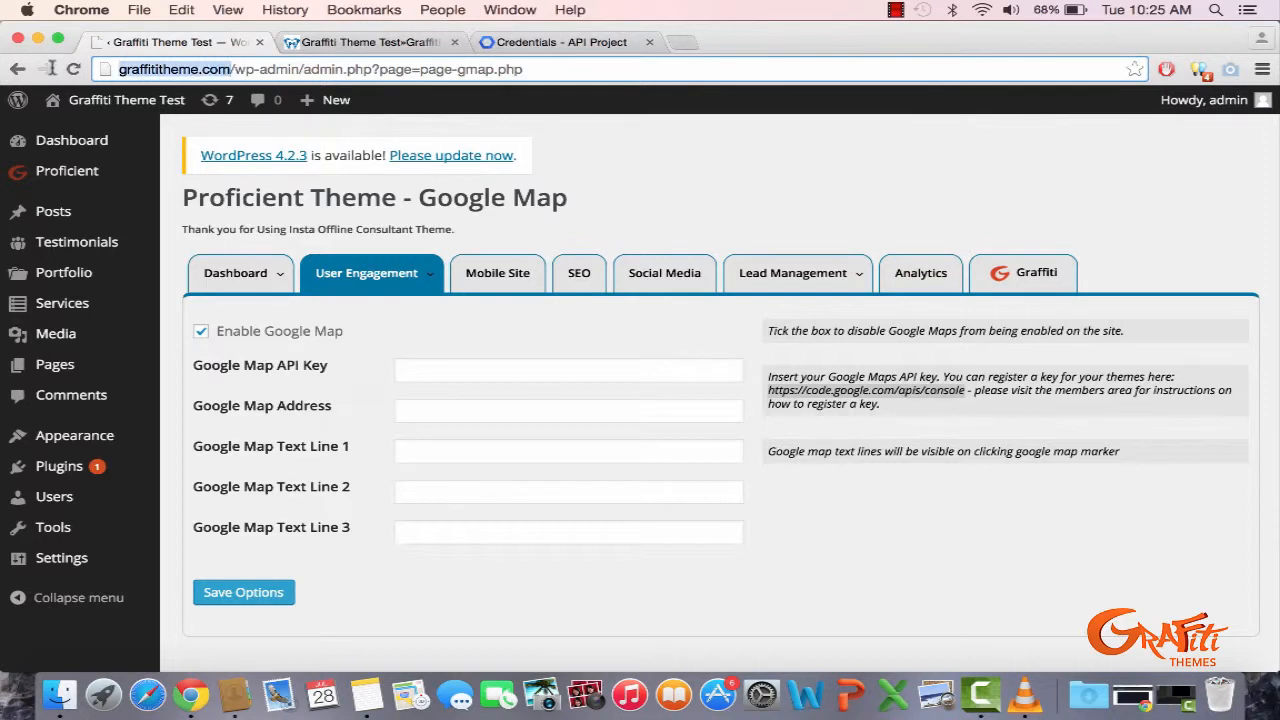
click(400, 42)
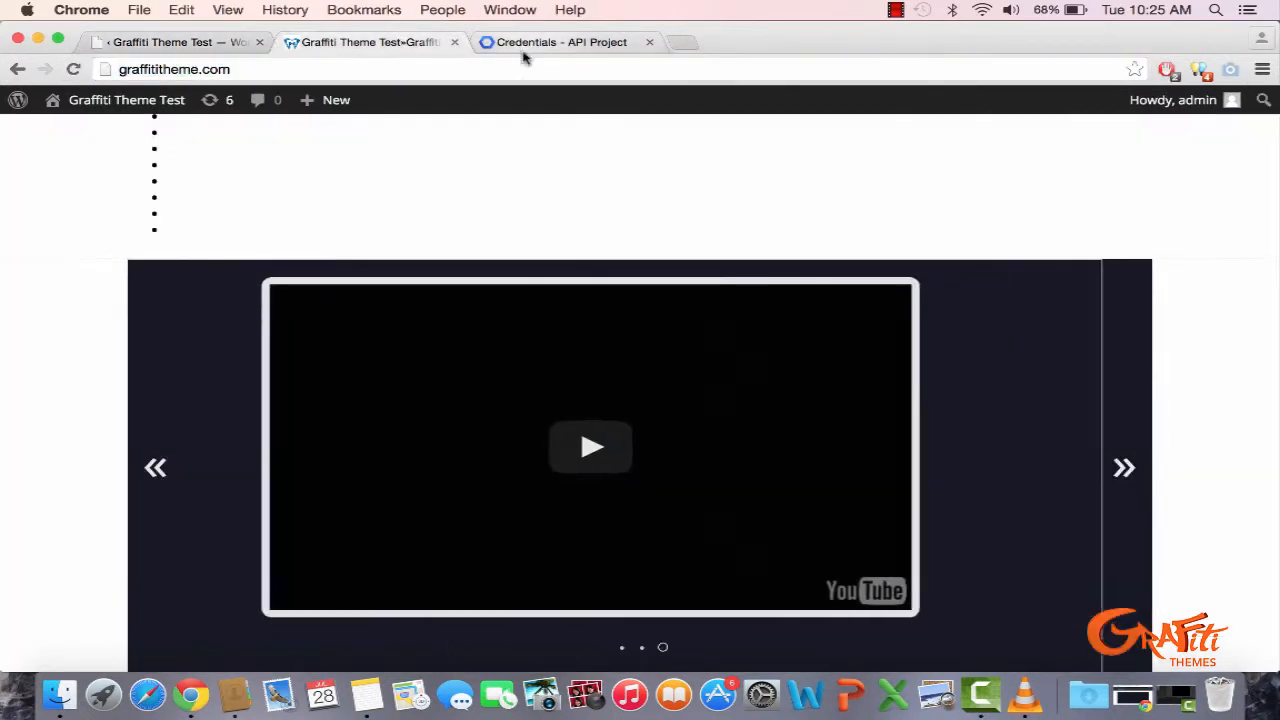
click(555, 42)
key(cmd+a)
key(cmd+v)
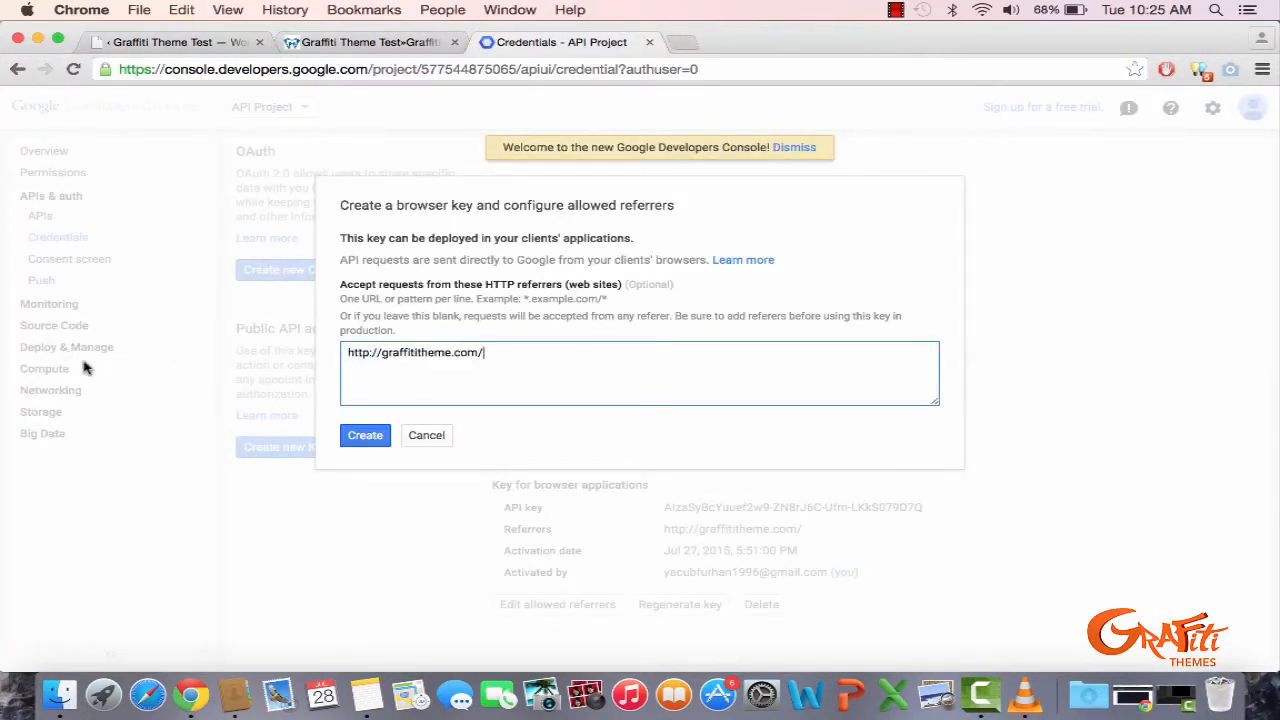
click(365, 437)
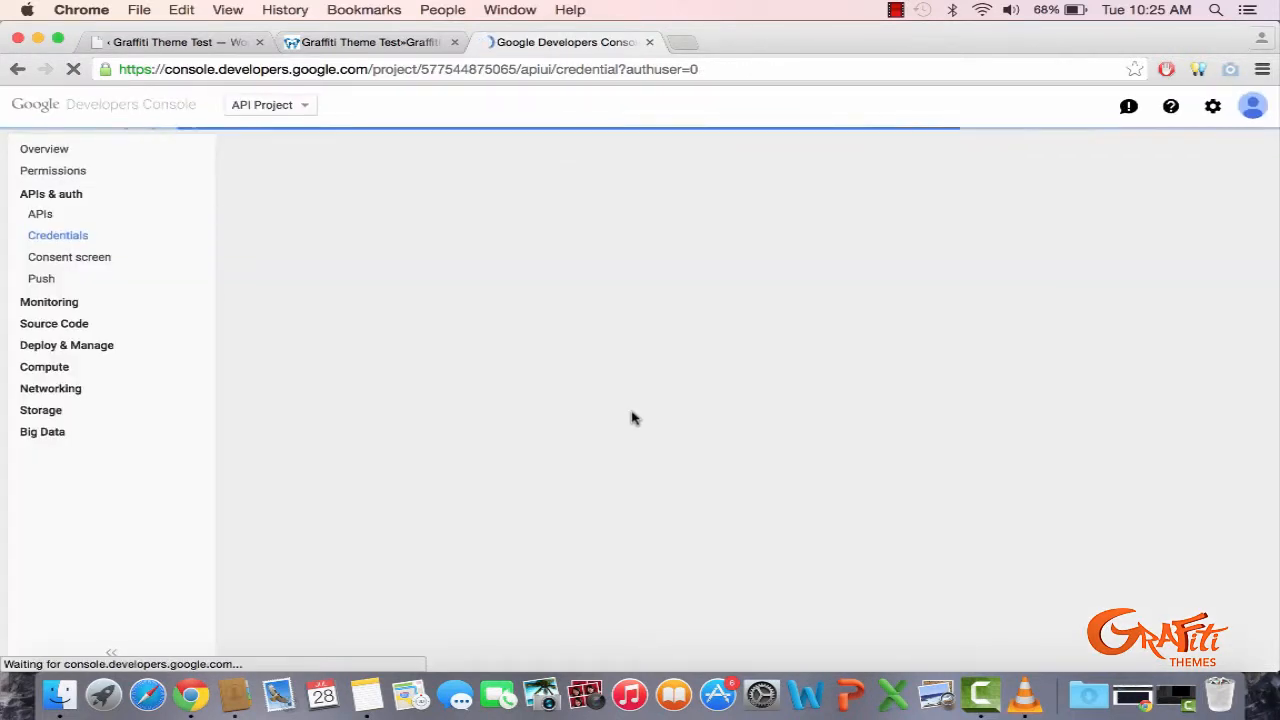
- Copy the newly created browser API key and paste it as the Google Map API key in the theme settings
scroll(702, 375, down, 1)
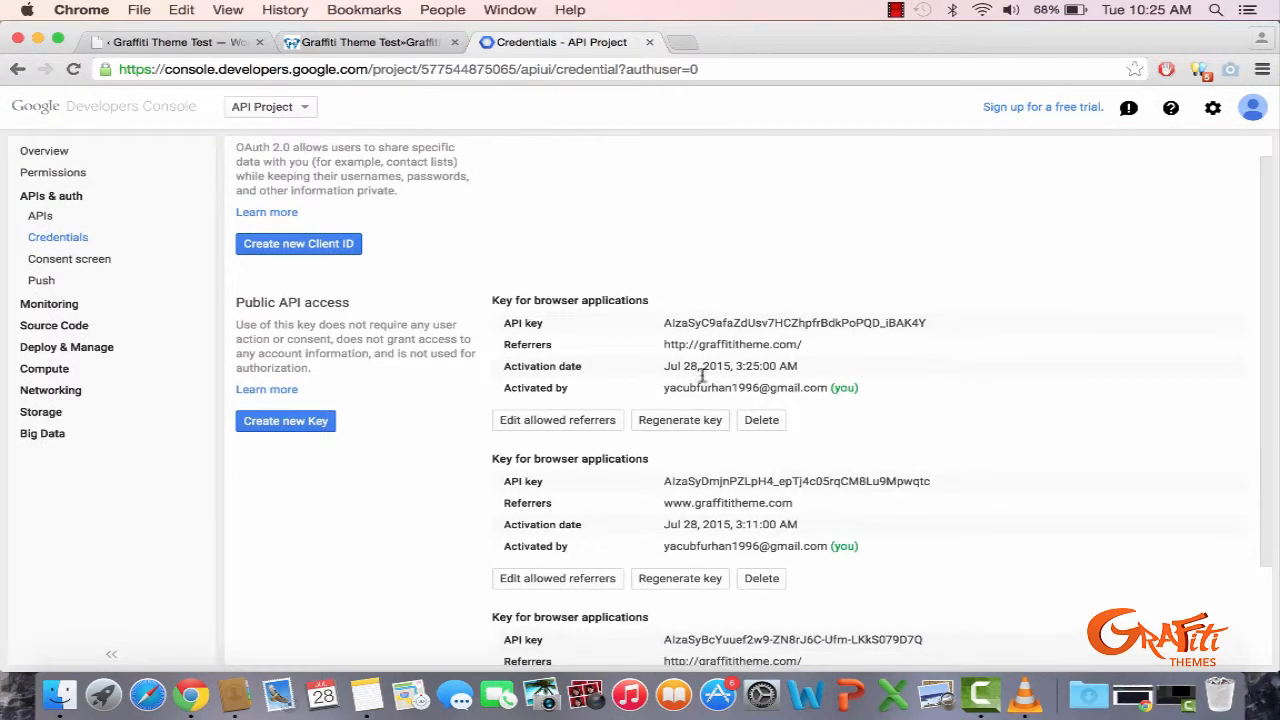
drag(946, 326, 658, 320)
key(super+c)
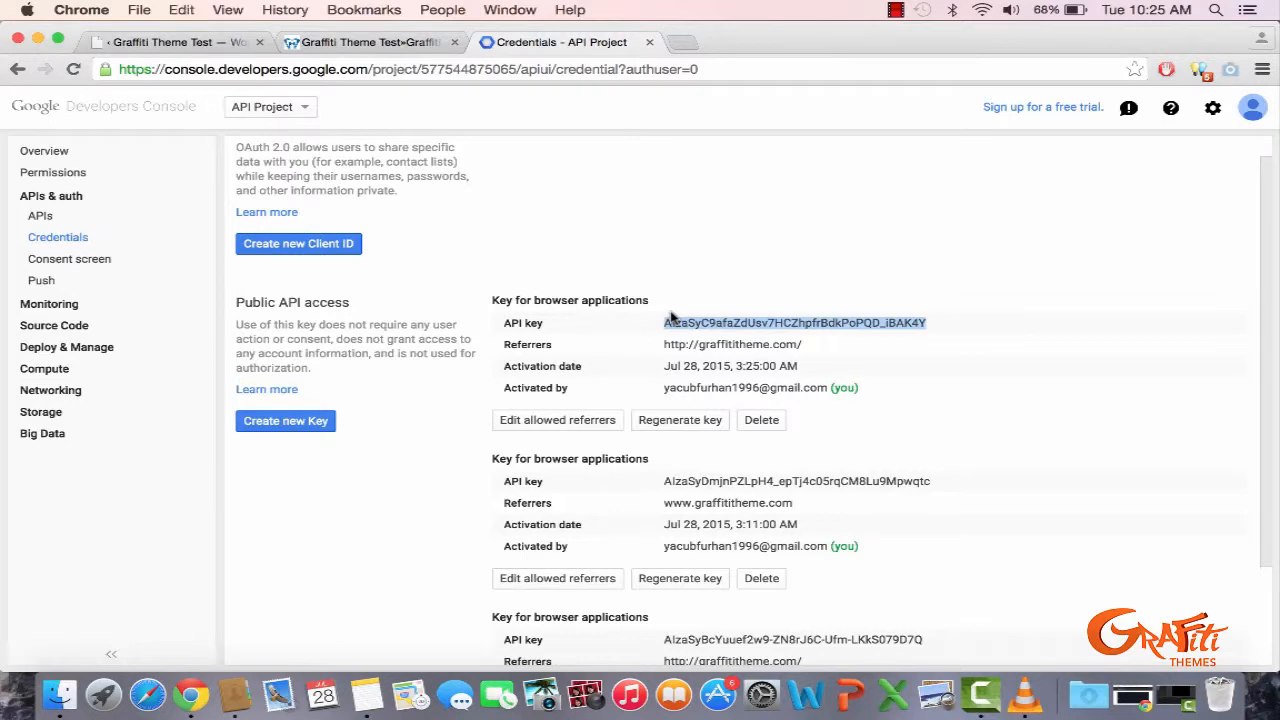
click(249, 44)
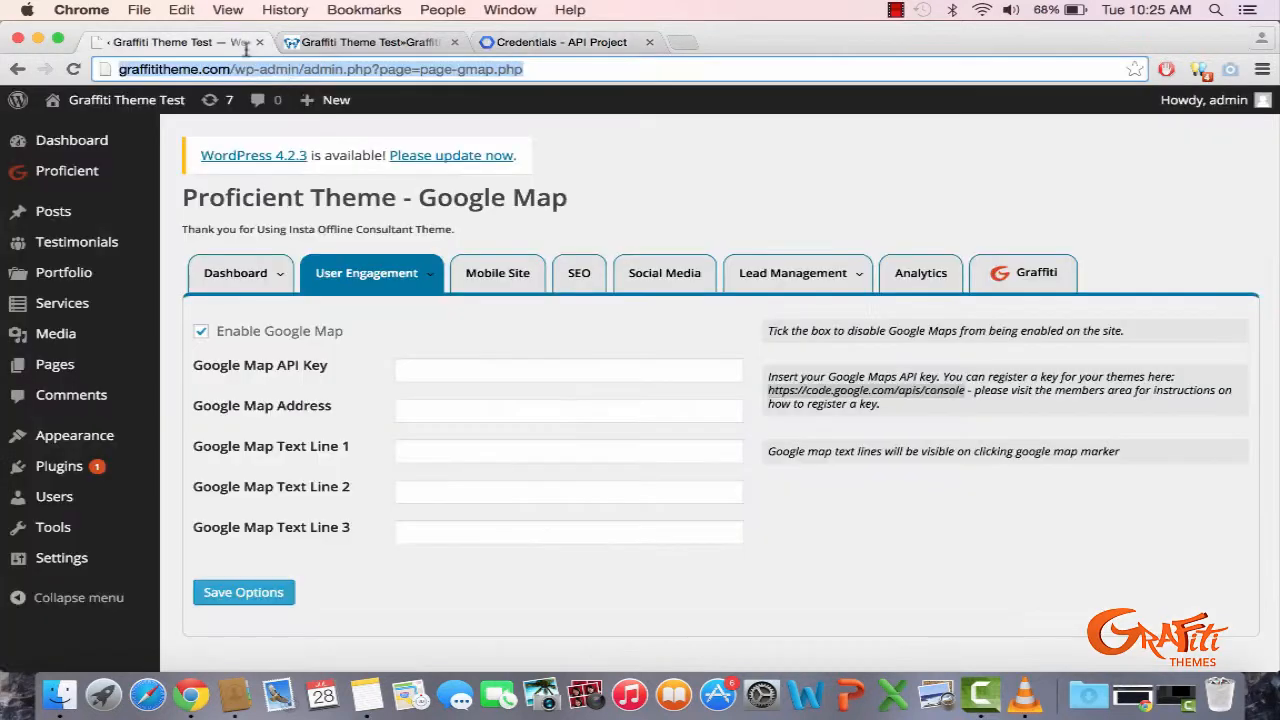
click(463, 374)
key(super+v)
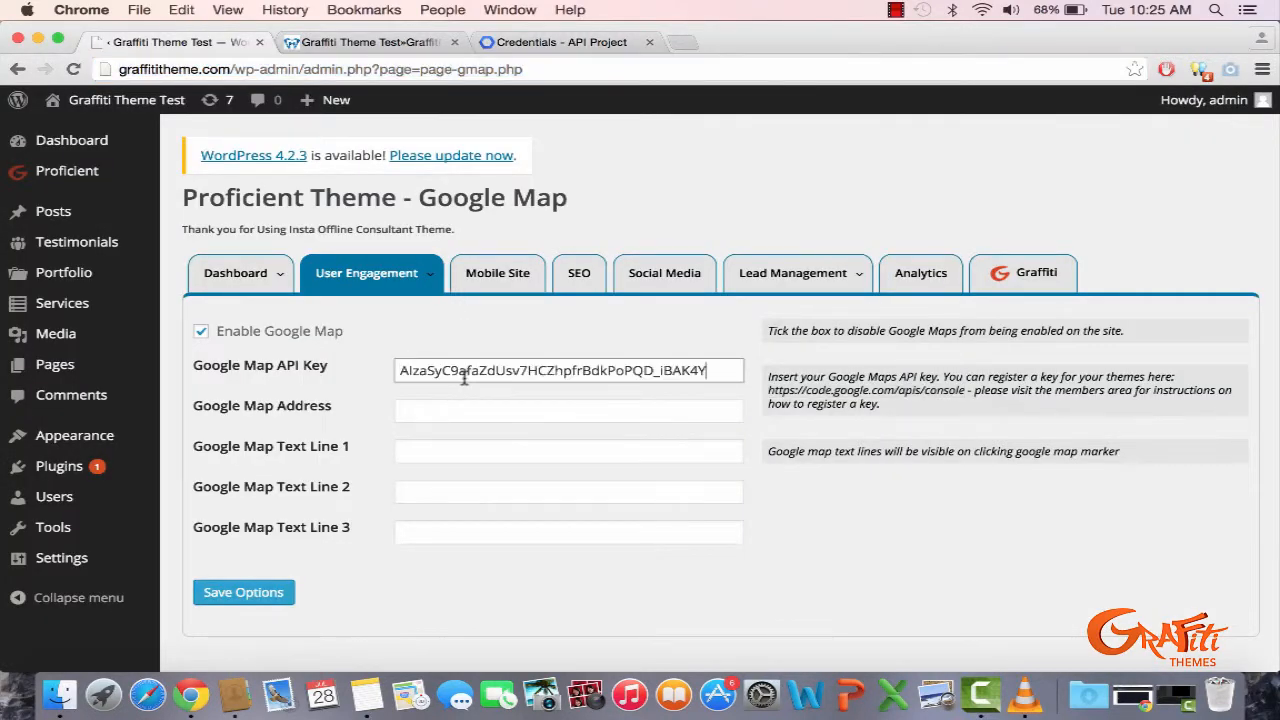
- Search Google in a new tab for "ogilvie transportation center address" to fill the empty map address
click(449, 418)
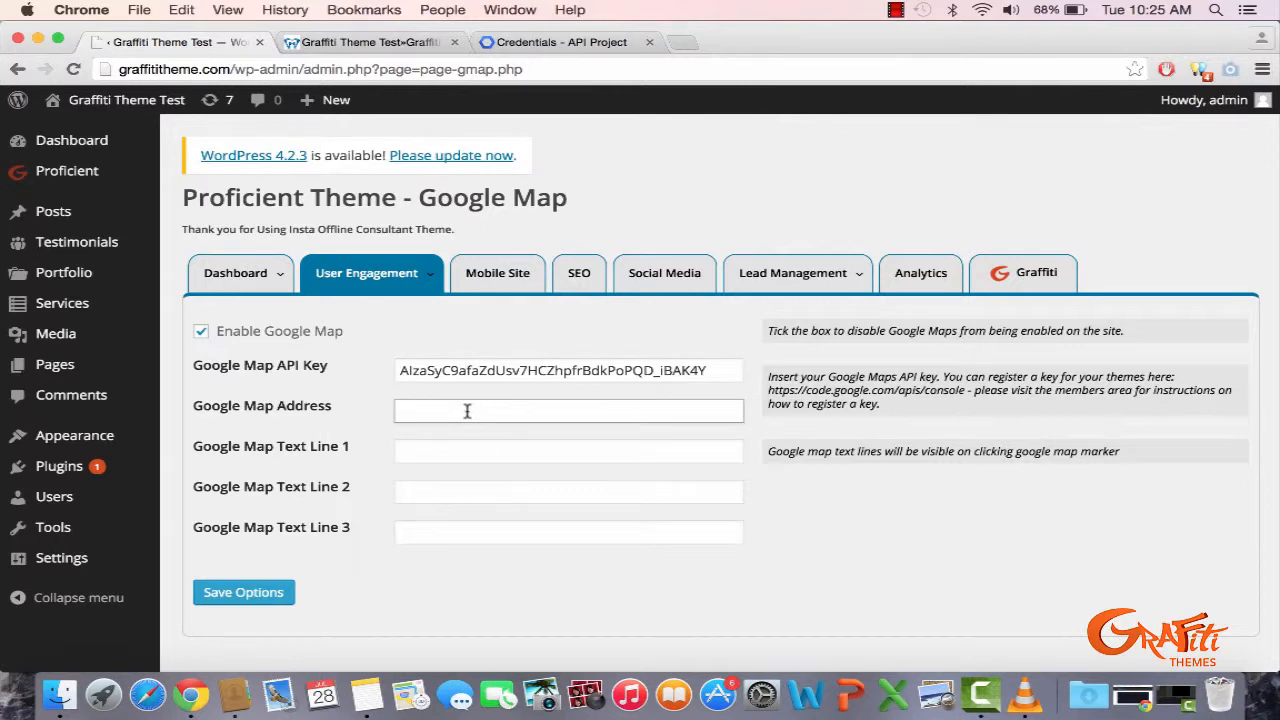
click(679, 43)
text(goo)
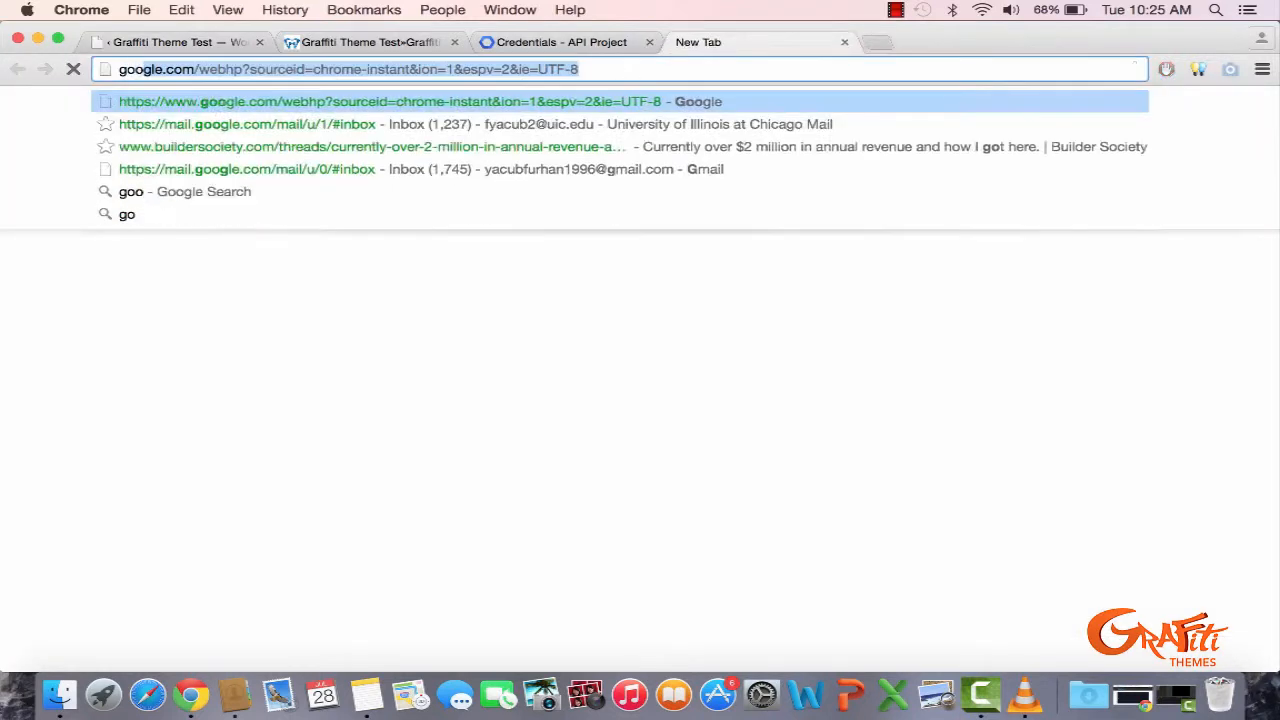
key(Return)
text(o)
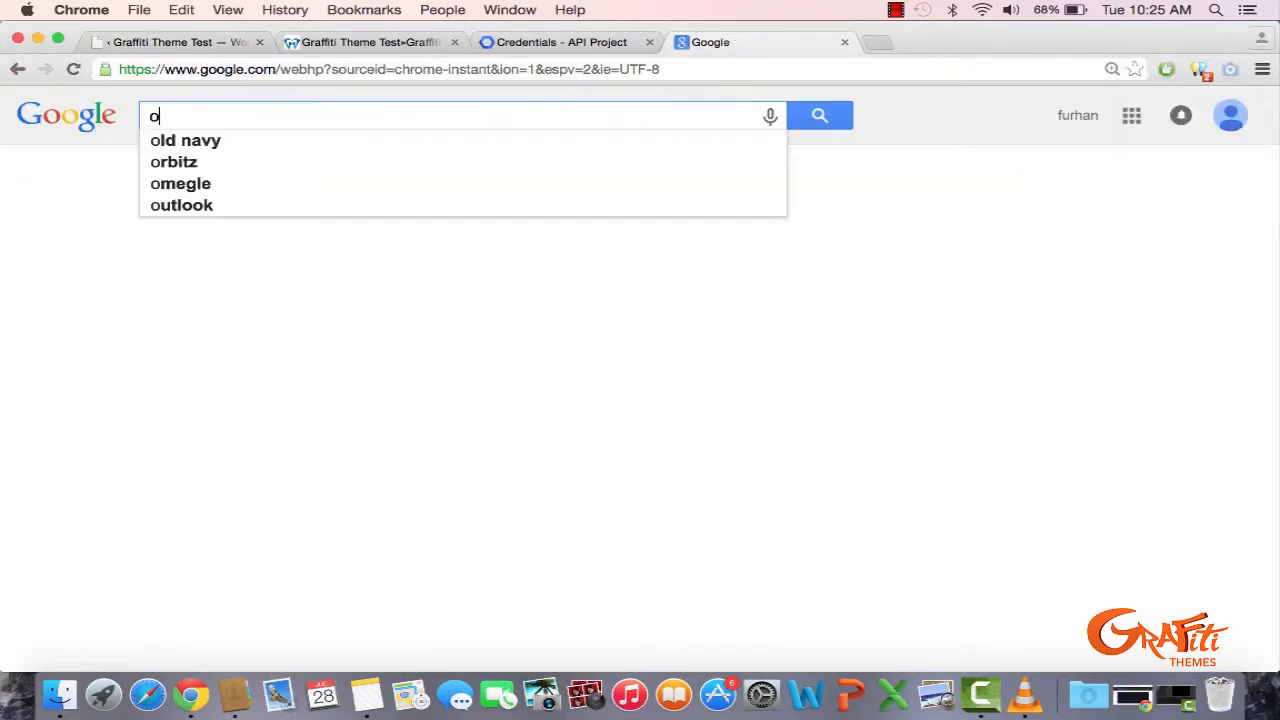
text(gilvie )
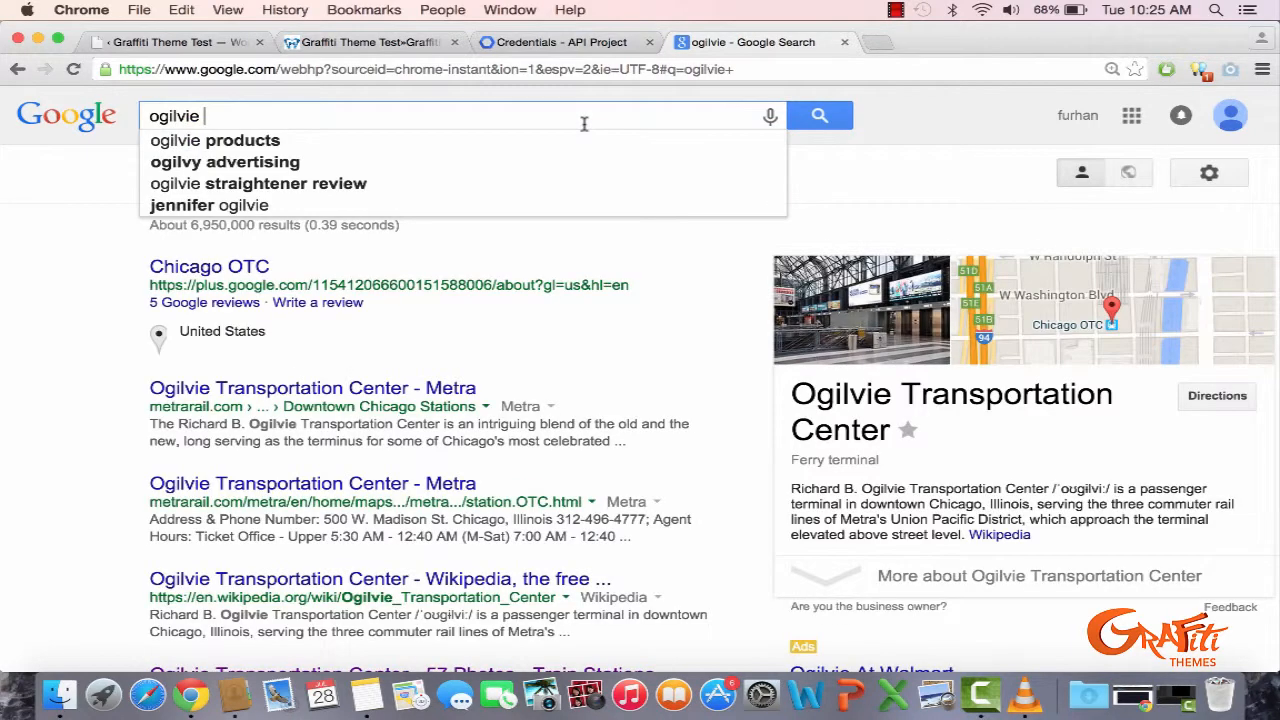
text(tra)
key(Down)
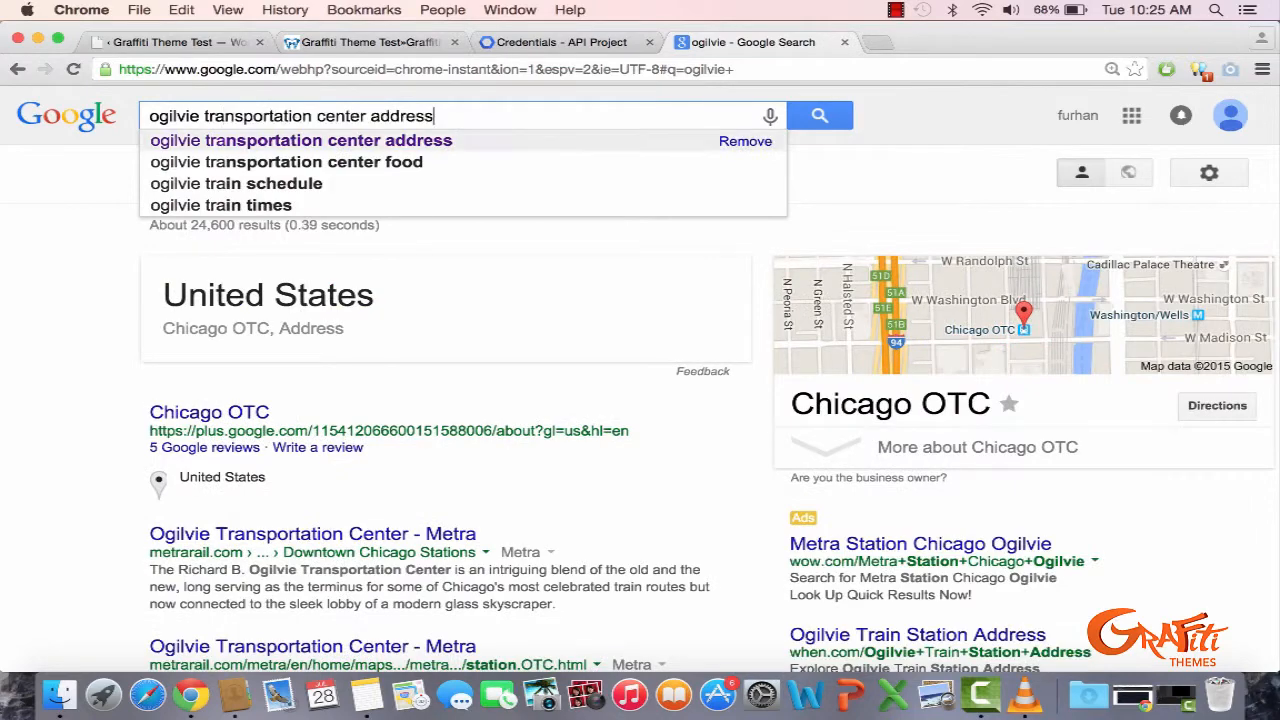
key(Return)
- Open the Yelp result for Ogilvie Transportation Center from the search results
scroll(328, 378, down, 1)
scroll(328, 378, down, 10)
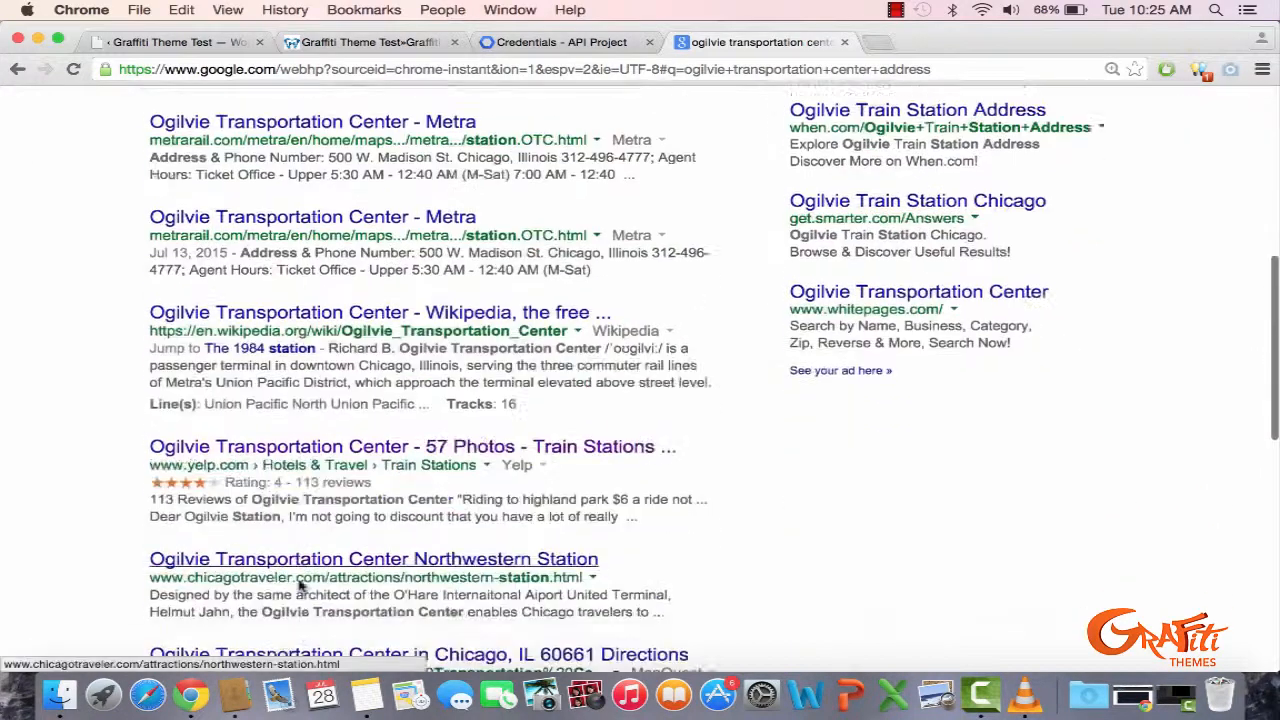
click(340, 327)
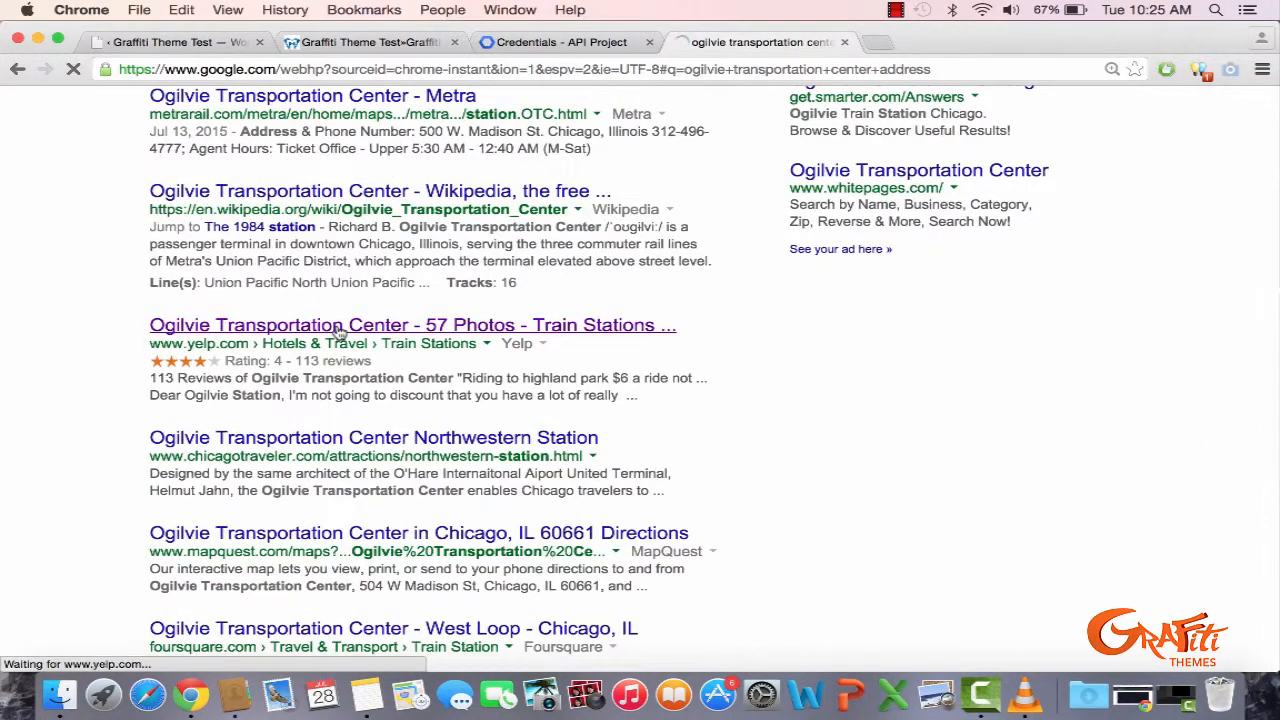
- Copy the station's street address from its Yelp page and paste it as the Google Map Address in the theme settings
scroll(377, 445, down, 1)
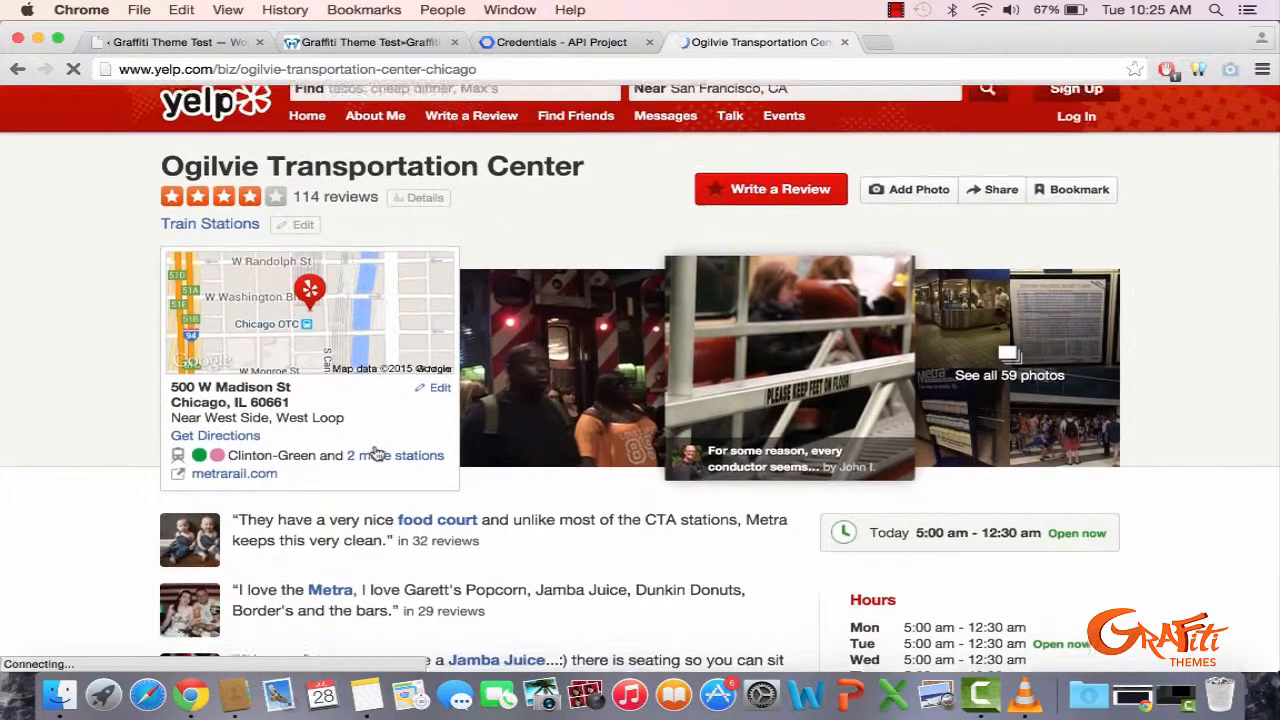
drag(298, 380, 170, 360)
key(super+c)
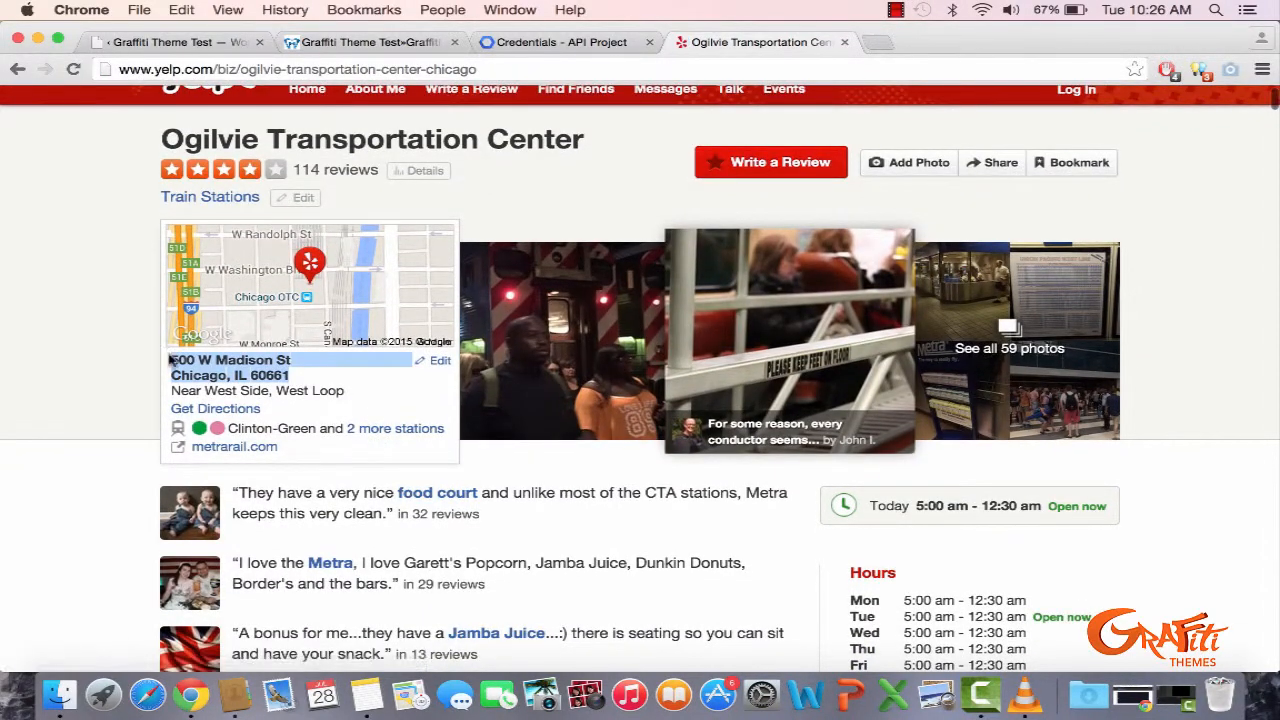
click(210, 40)
key(super+v)
- Set Google Map Text Line 1 to "Our Office is Located at:" and save the map options
click(435, 450)
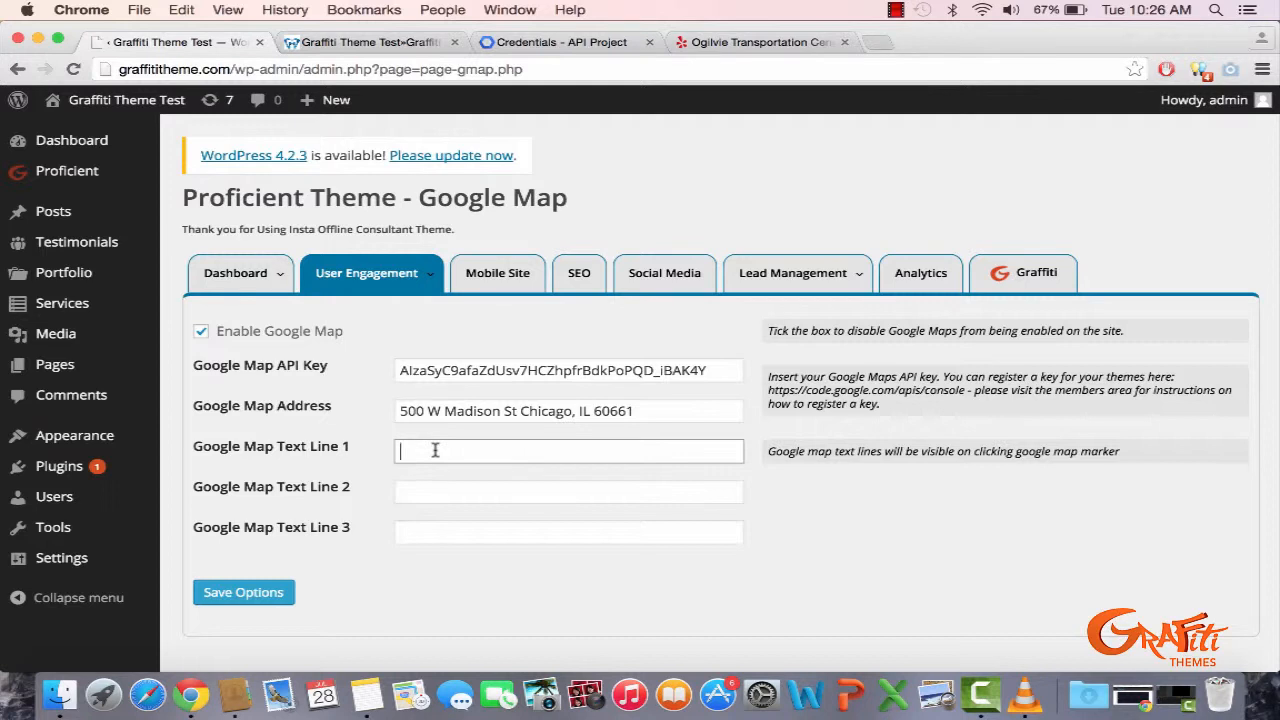
text(Our O)
key(Down)
key(Return)
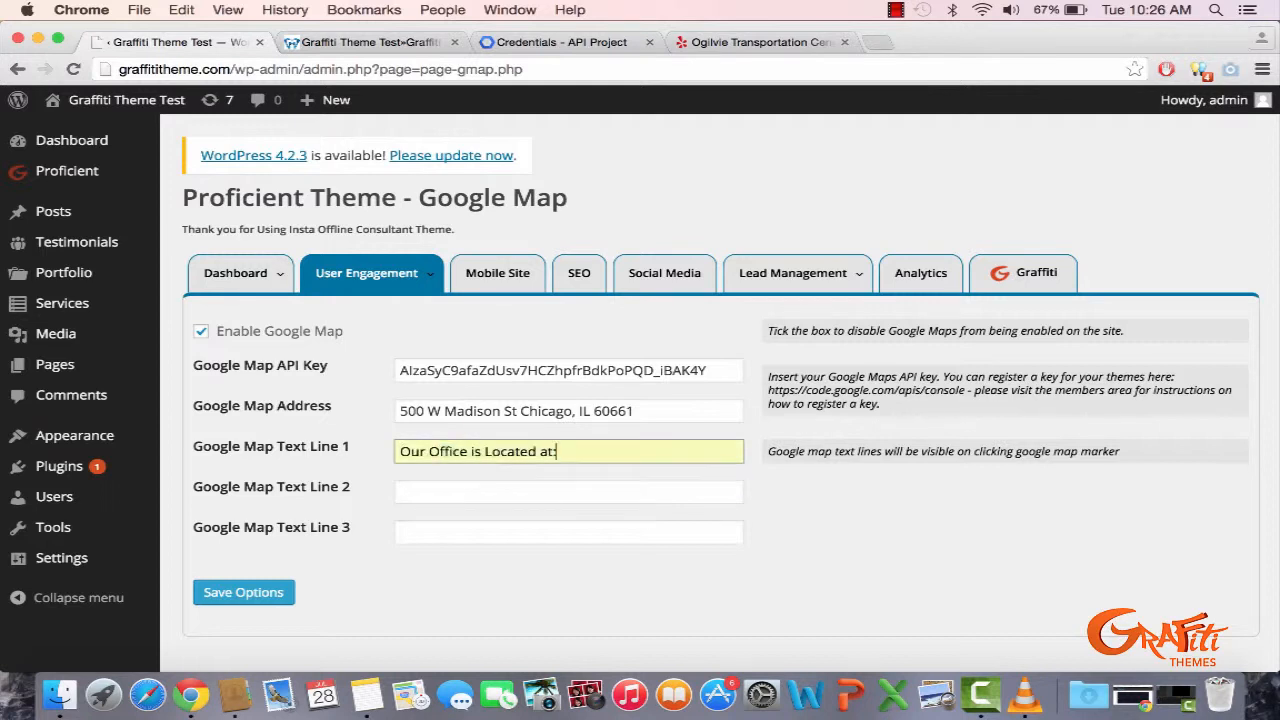
click(223, 600)
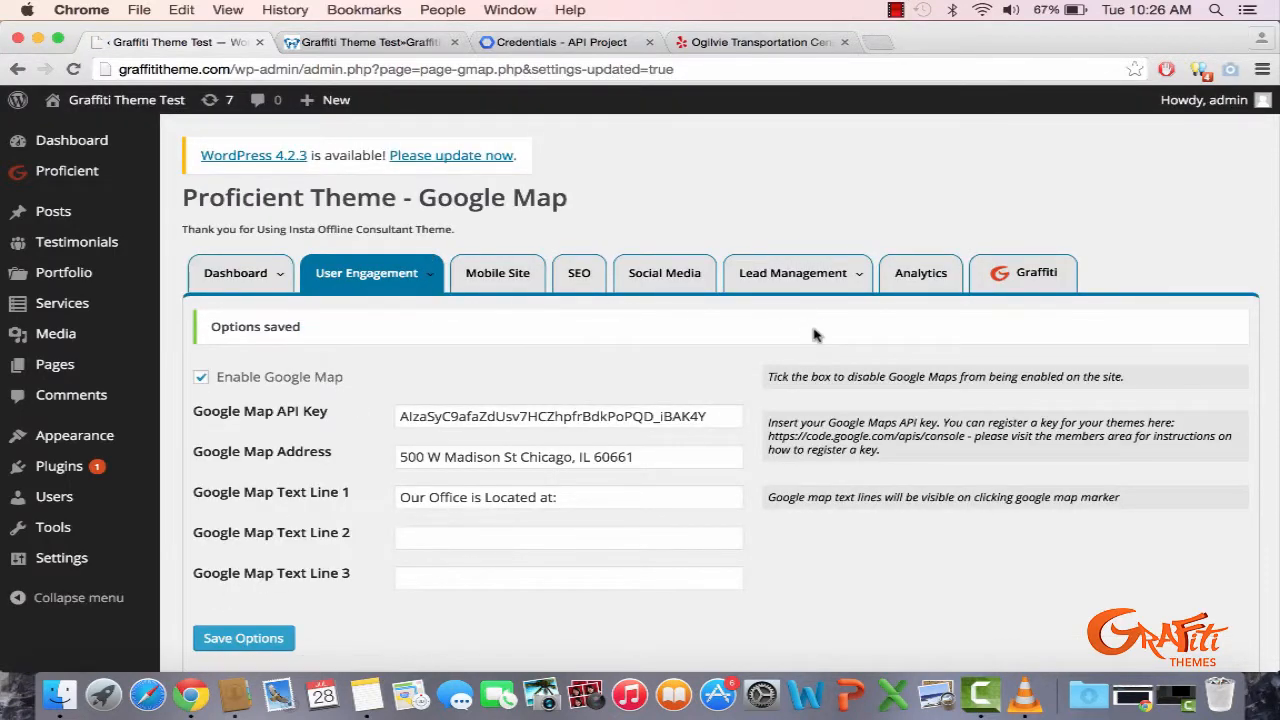
click(896, 8)
click(896, 8)
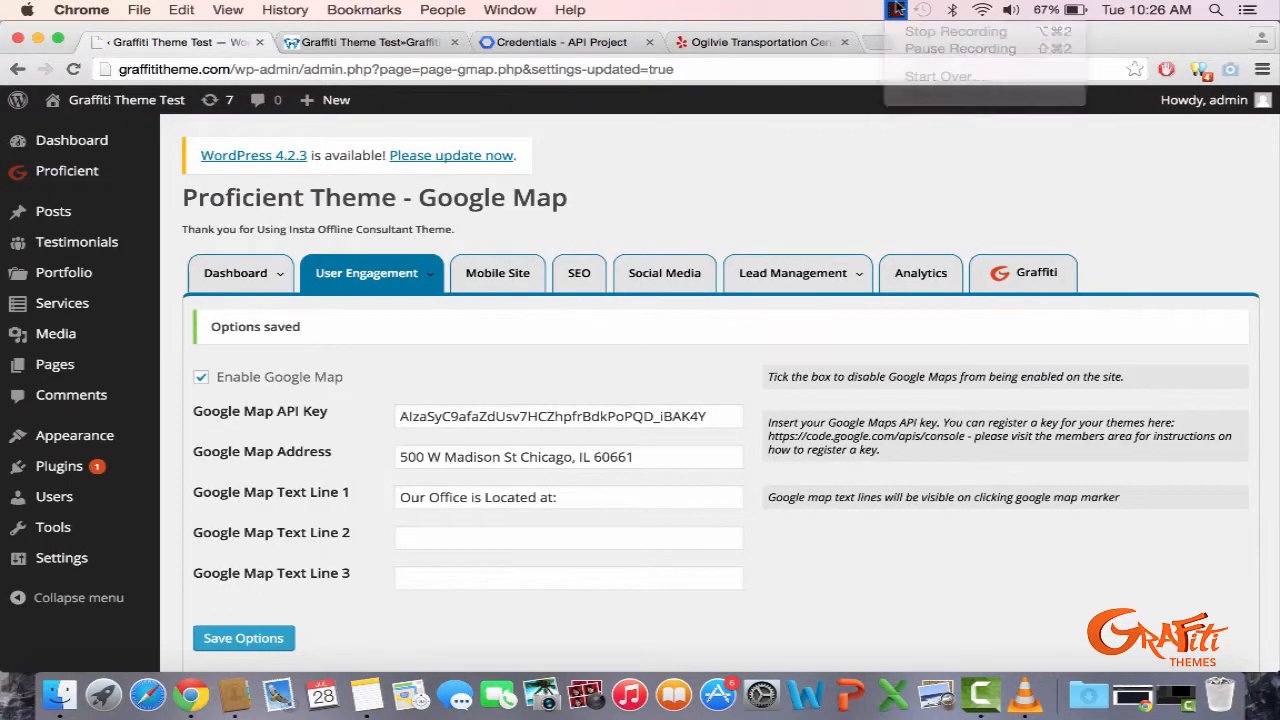
click(896, 8)
click(896, 8)
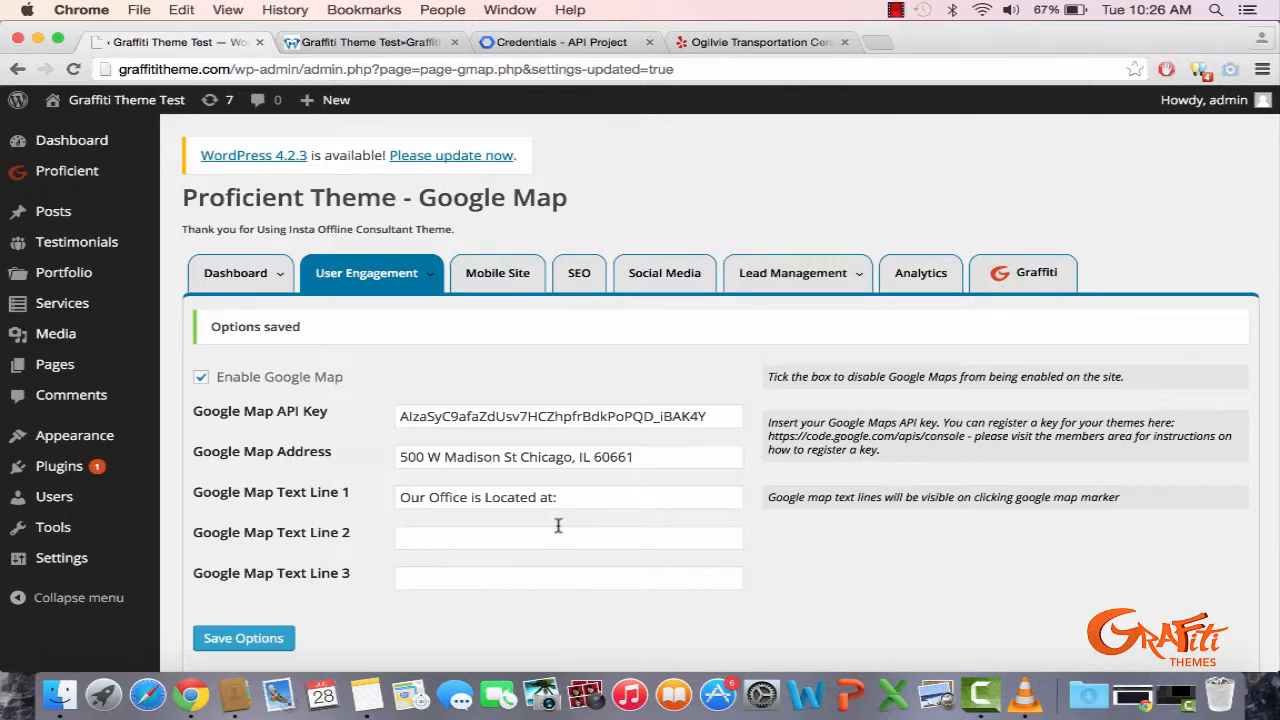
- Open the theme's Slider Settings and examine the transition type and slideshow speed options
mouse_move(398, 275)
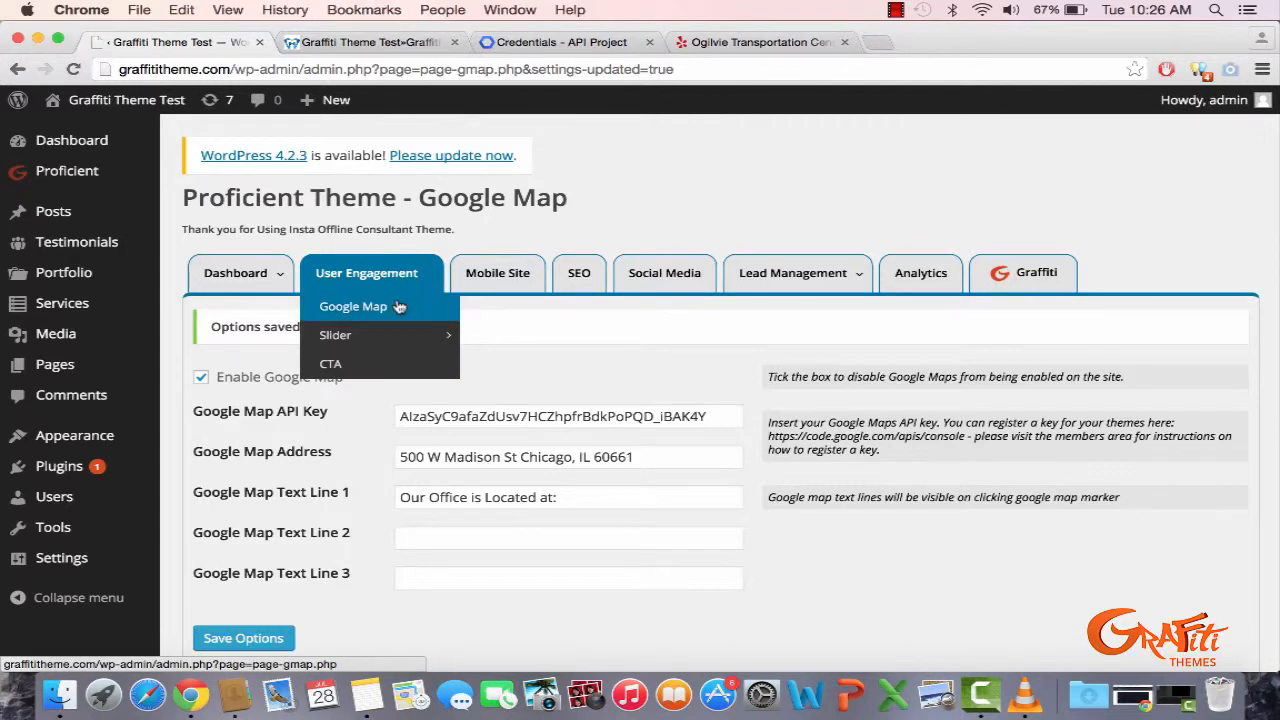
mouse_move(388, 339)
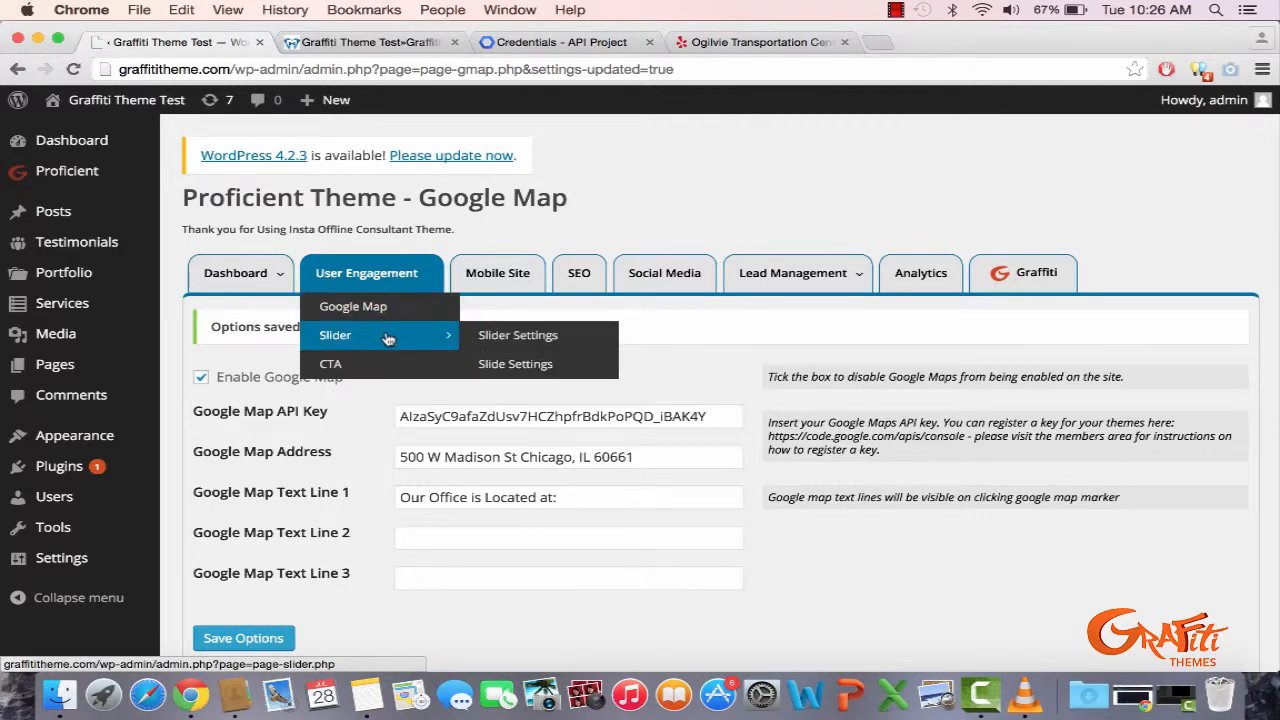
click(489, 335)
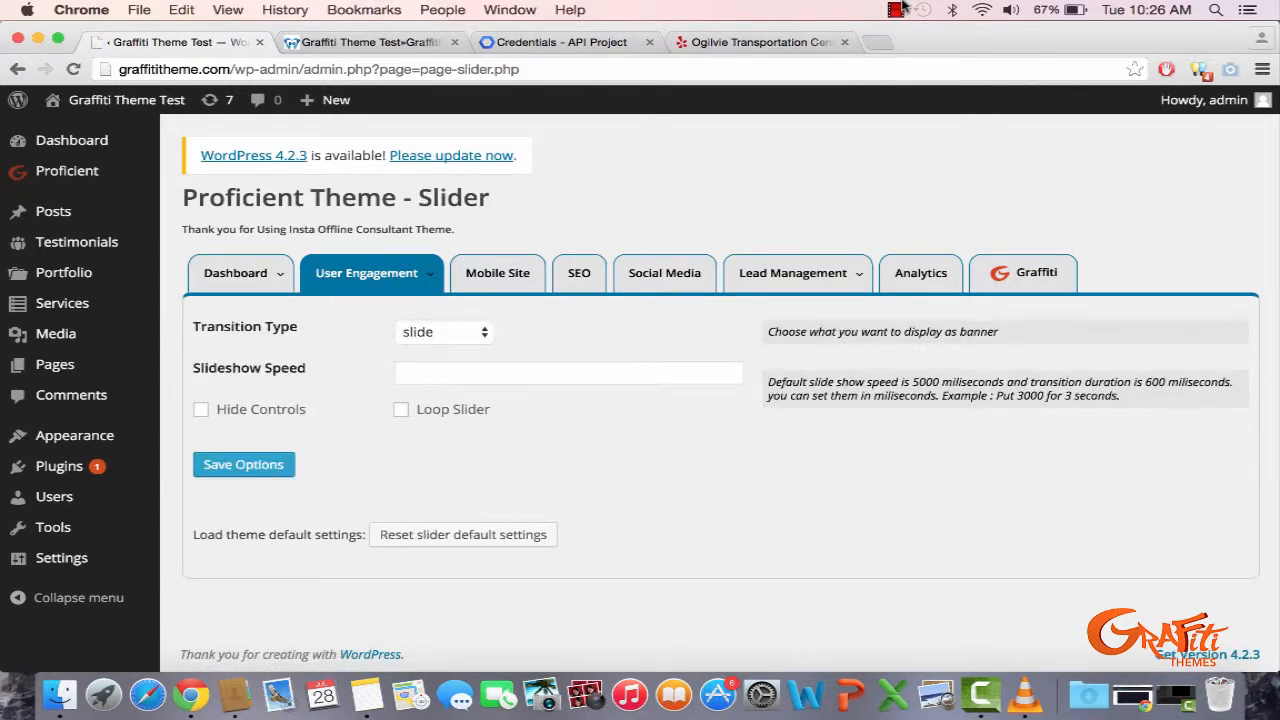
click(902, 7)
click(903, 7)
click(480, 334)
click(622, 359)
click(616, 366)
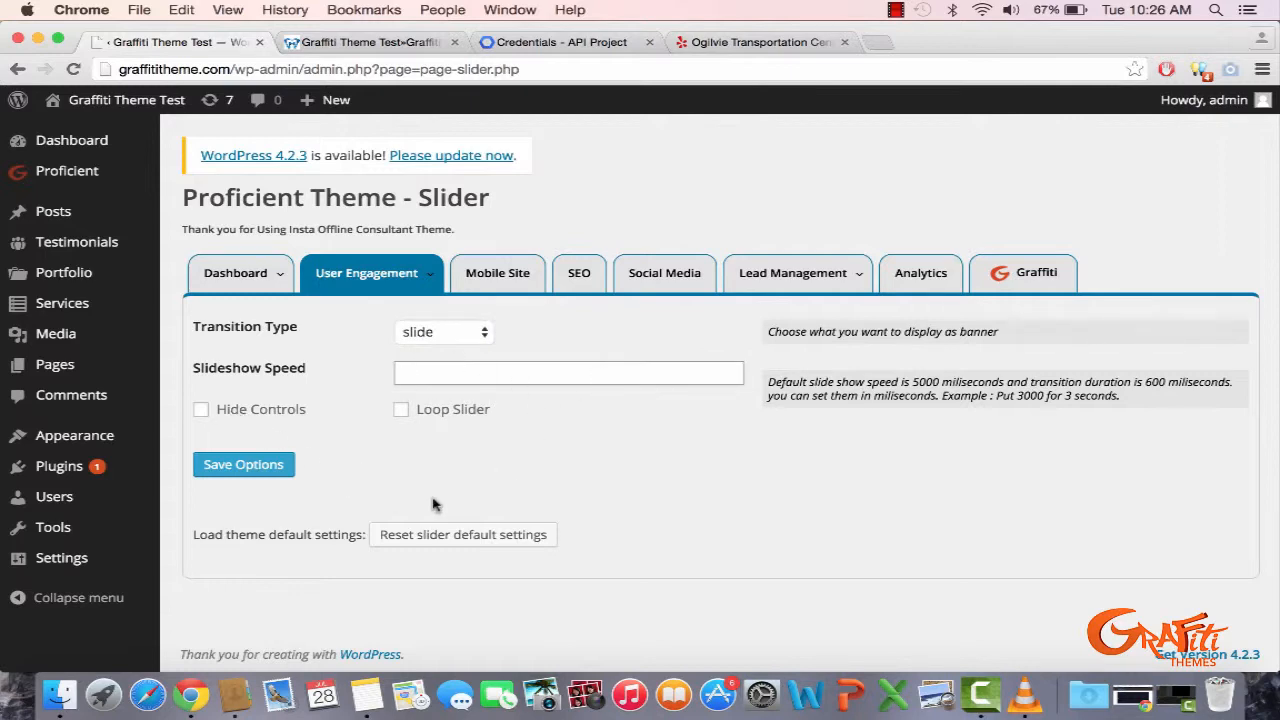
- Open the theme's Slide Settings page under User Engagement's Slider section
mouse_move(375, 285)
mouse_move(382, 337)
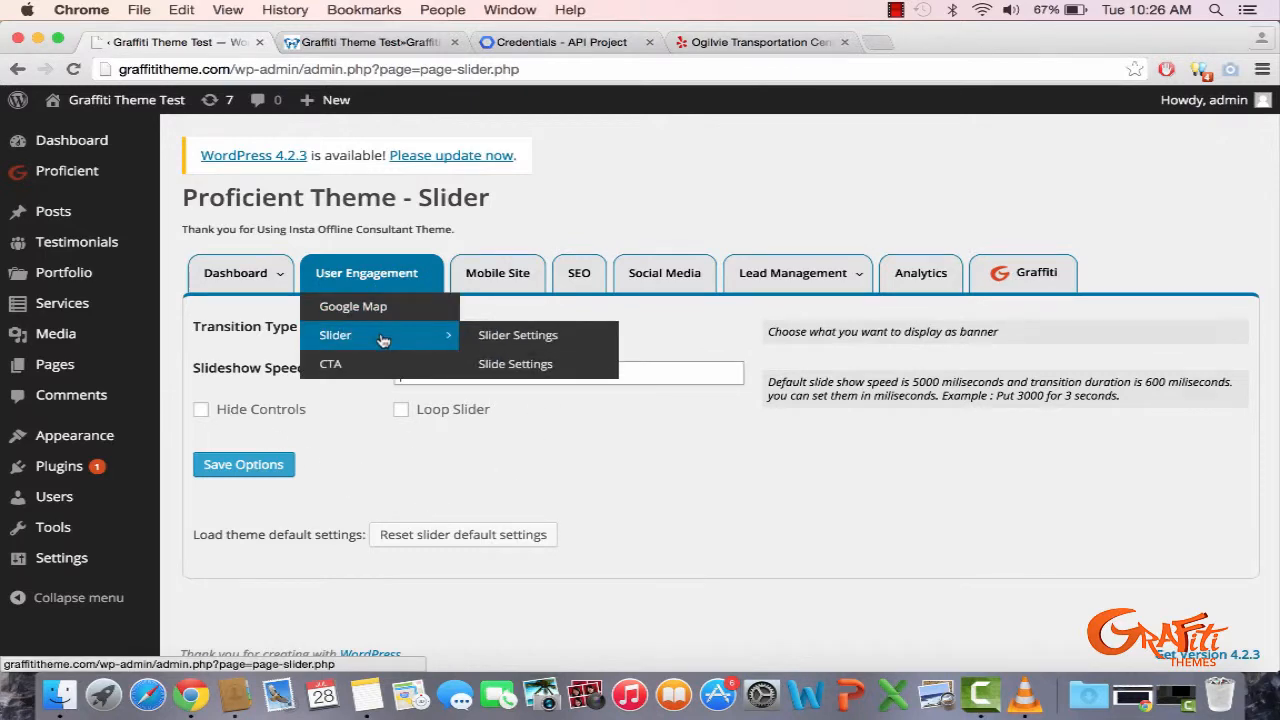
click(537, 366)
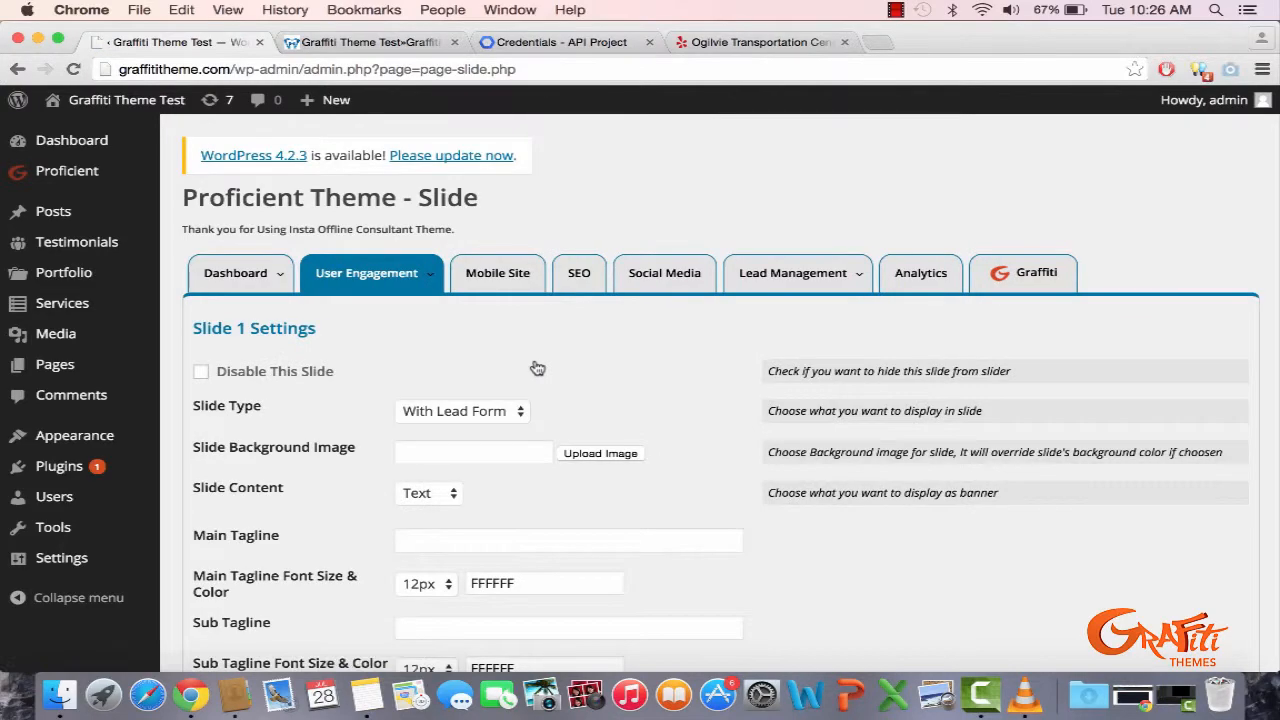
- Look through the available settings for slides 1 to 5
scroll(519, 368, down, 15)
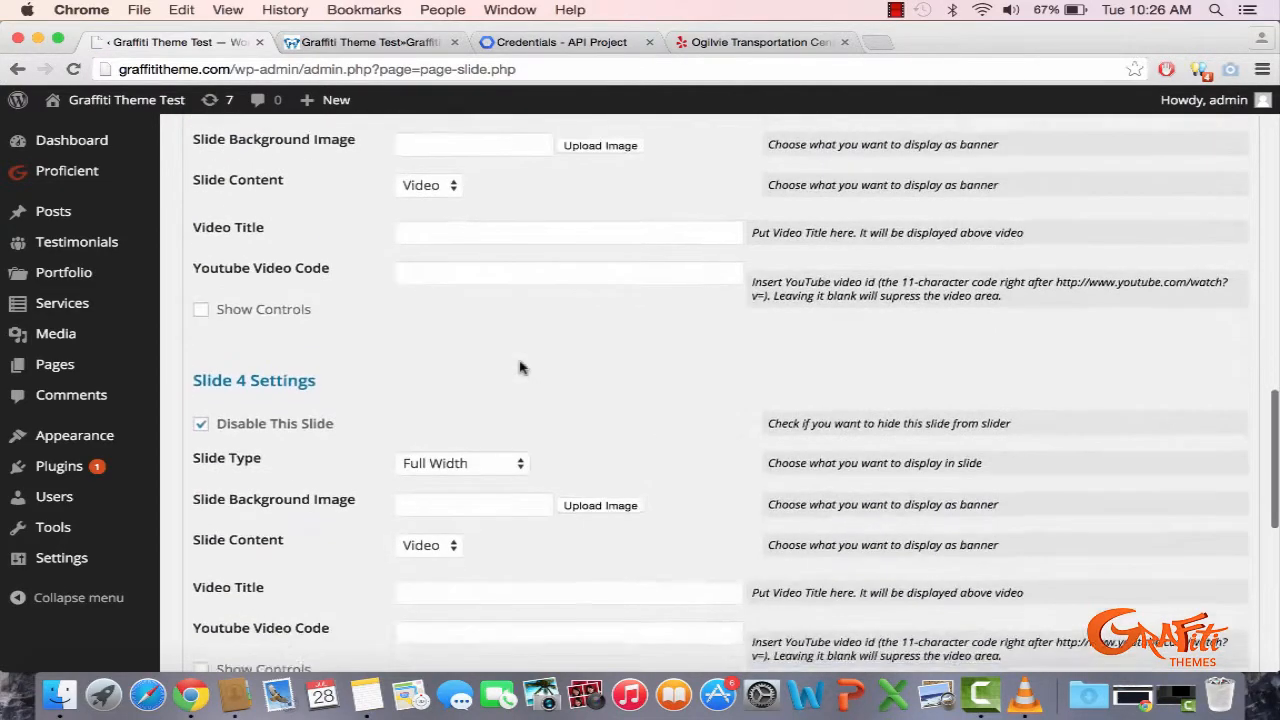
scroll(519, 368, up, 15)
scroll(434, 366, down, 20)
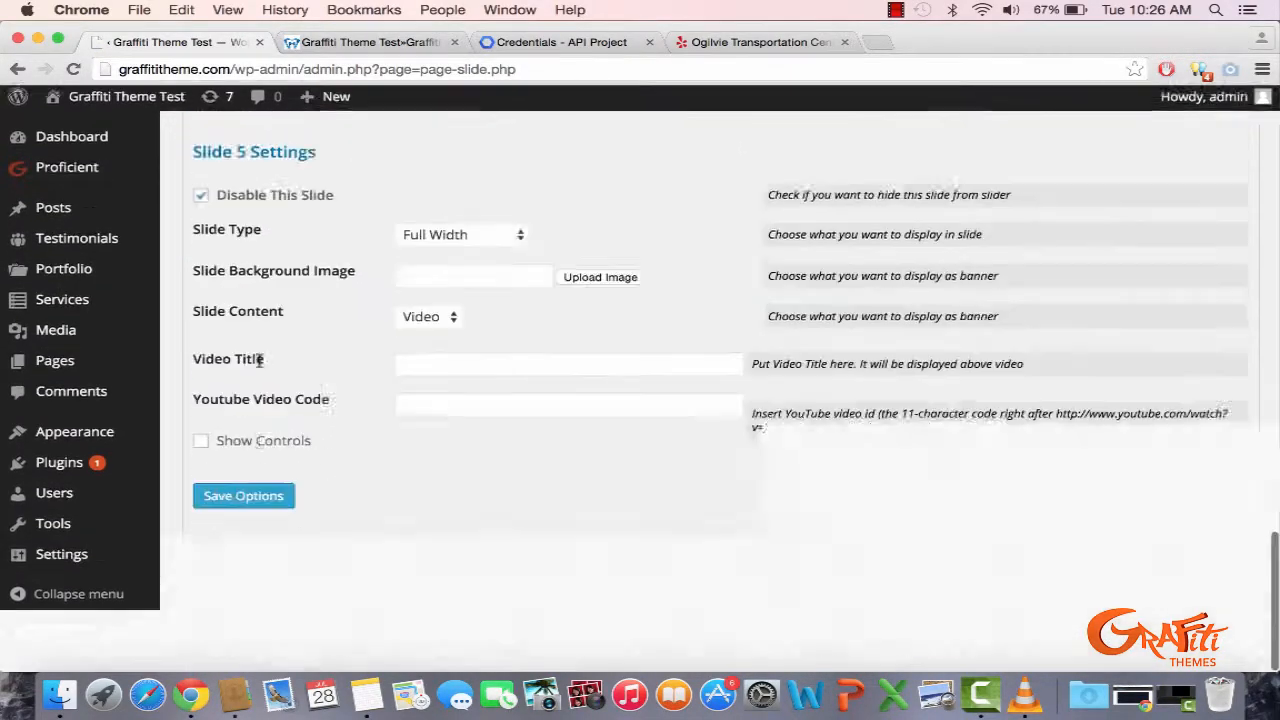
scroll(282, 218, up, 10)
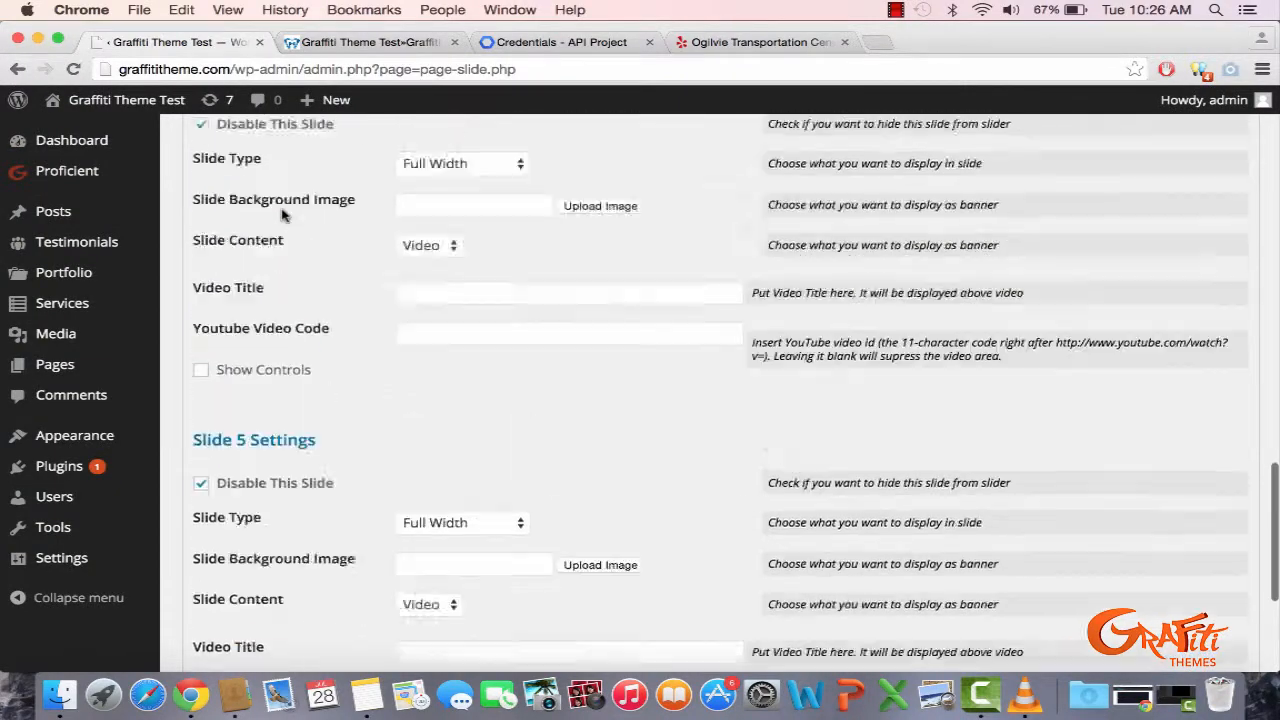
scroll(282, 210, up, 7)
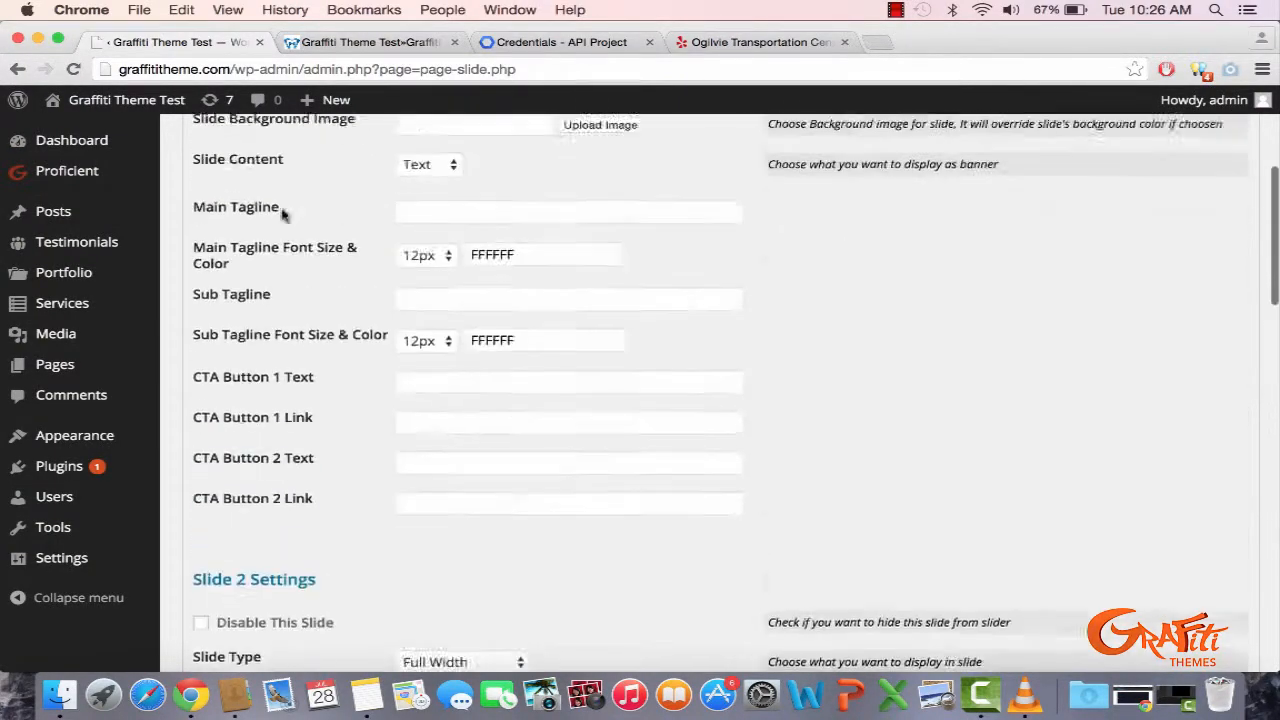
scroll(281, 214, down, 15)
scroll(245, 210, up, 6)
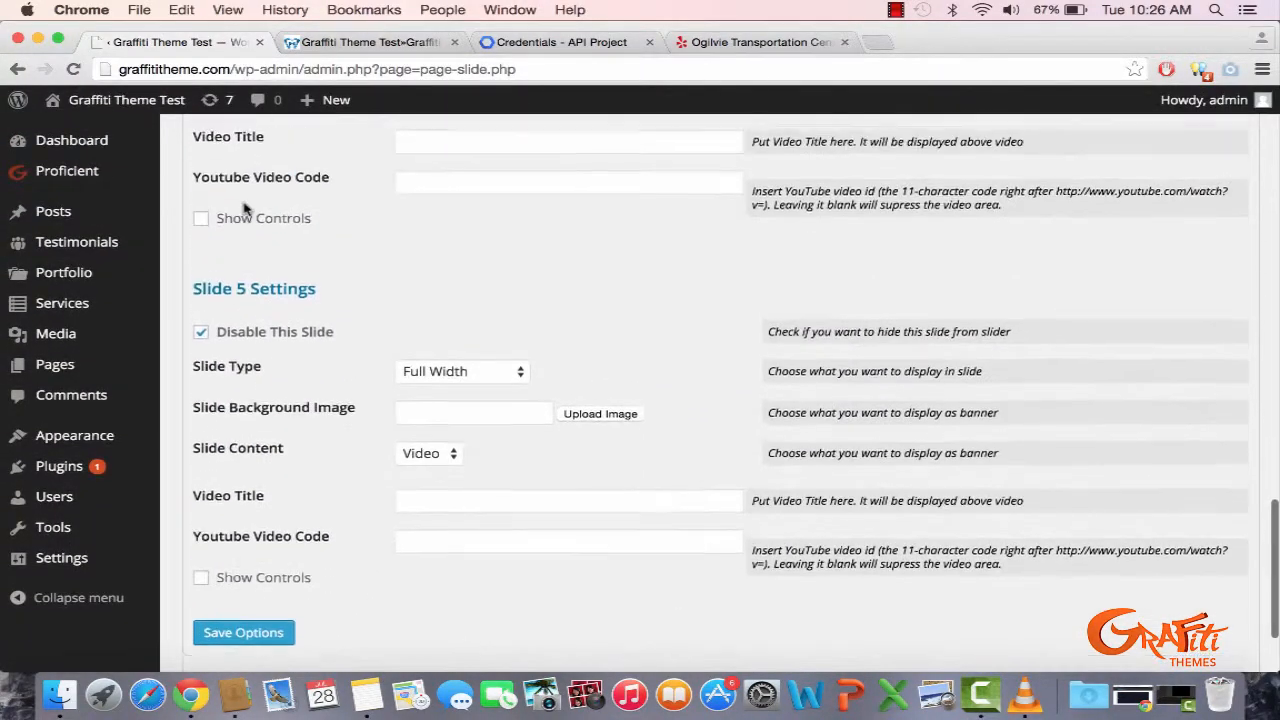
scroll(203, 195, up, 3)
scroll(201, 193, up, 15)
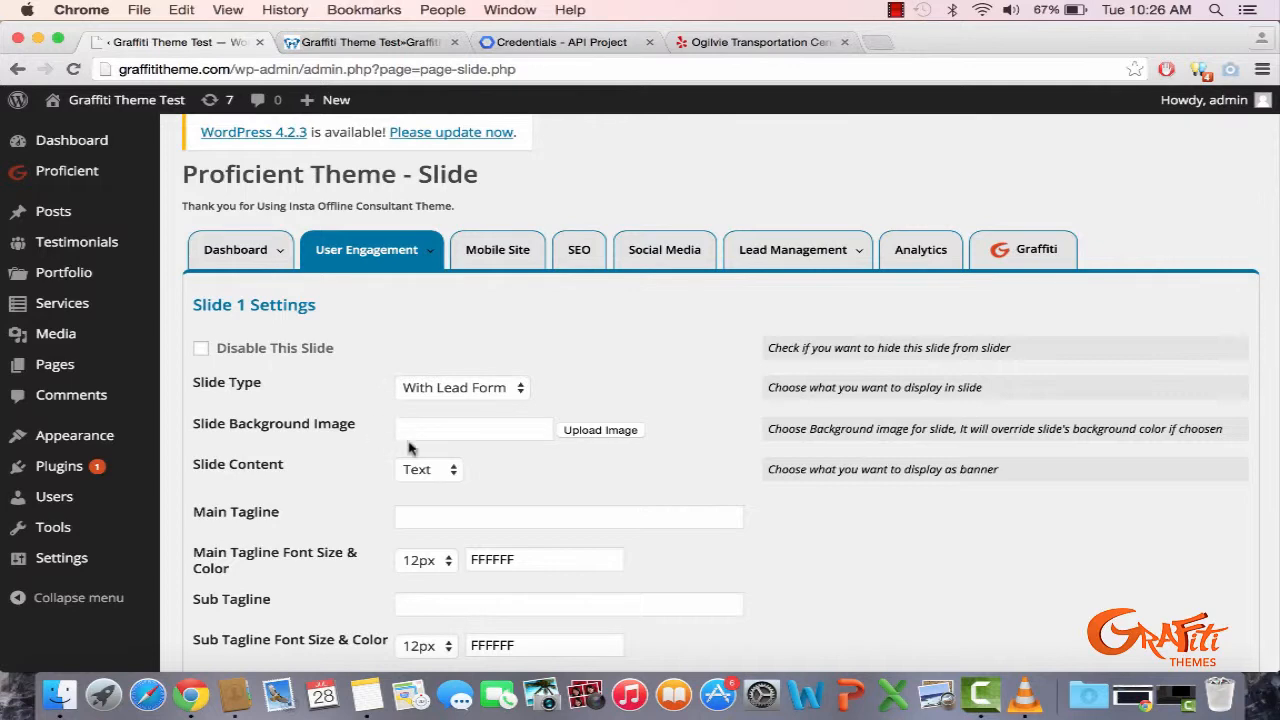
- Review the slide type choices for Slide 1 and set its type to Full Width
scroll(480, 486, down, 2)
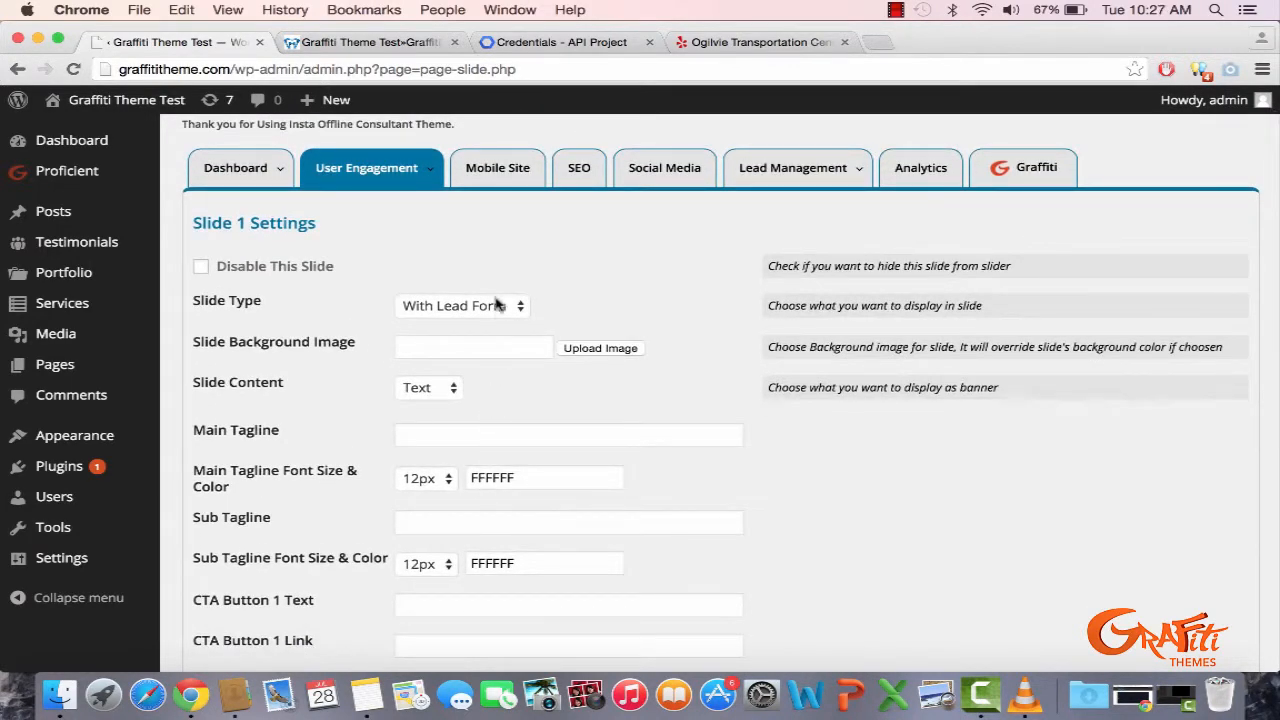
click(497, 305)
click(345, 287)
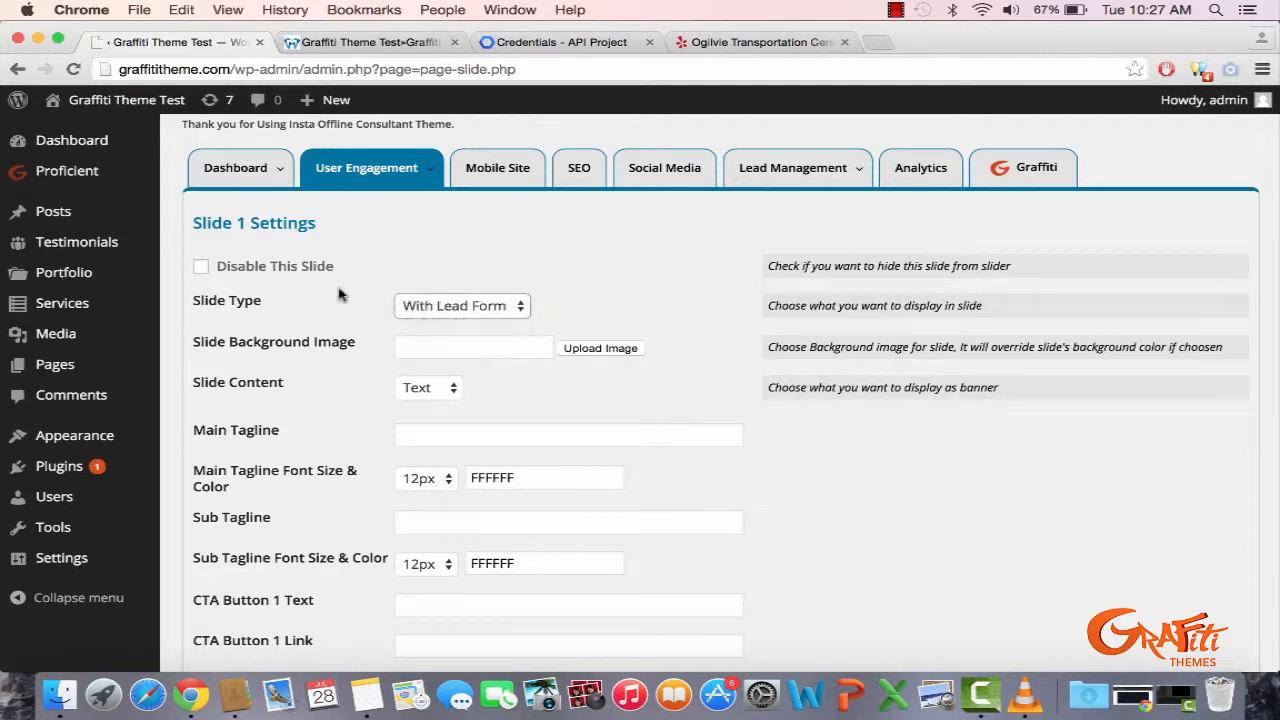
click(442, 298)
click(276, 281)
click(408, 302)
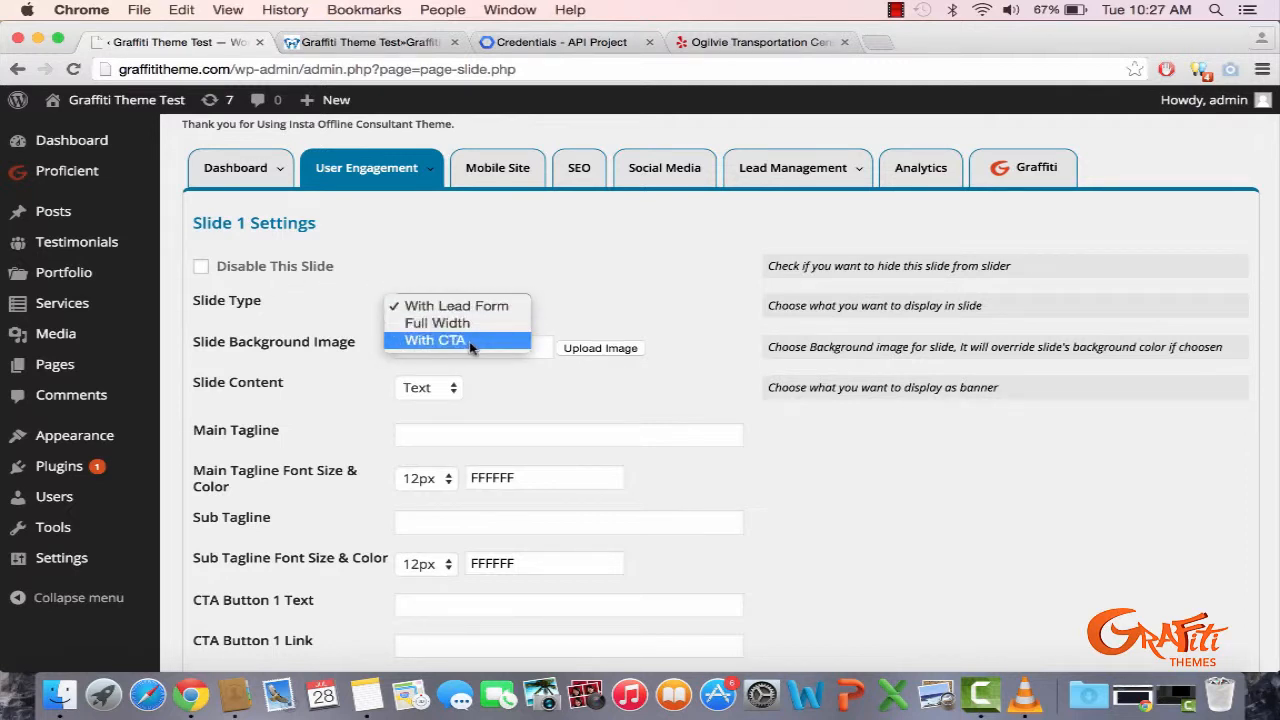
click(455, 323)
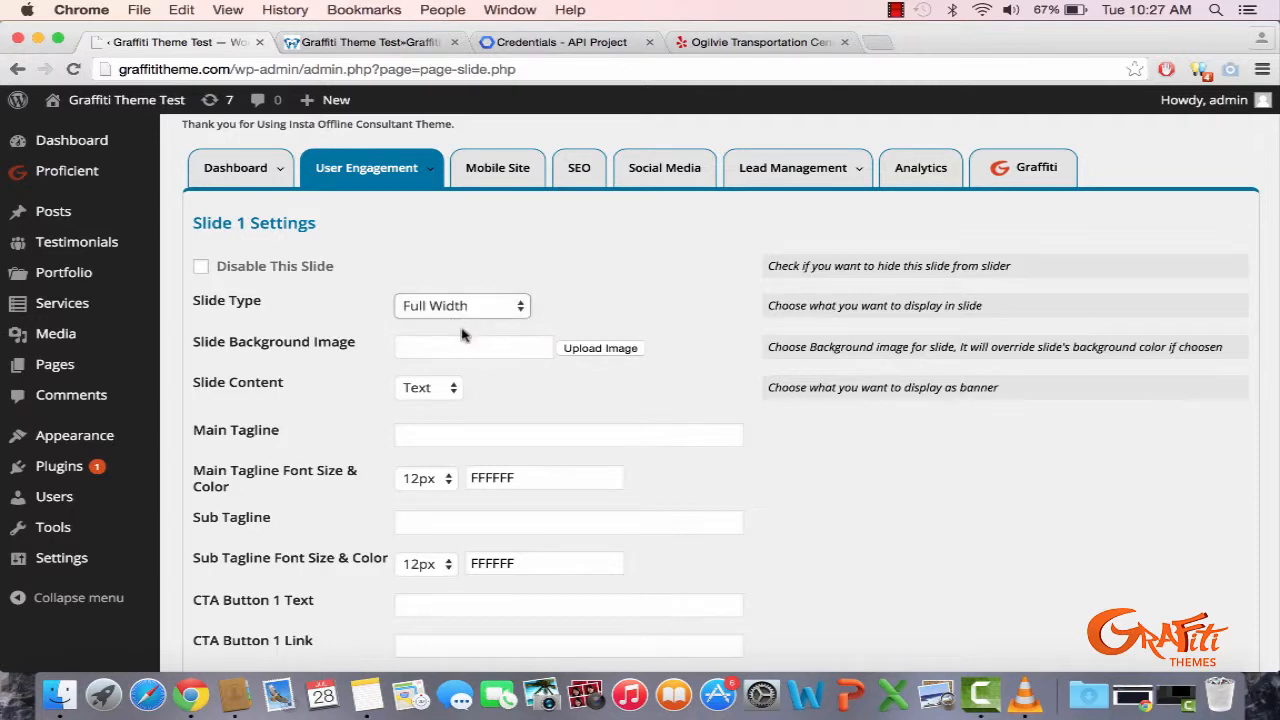
- Upload Slide 1.jpg from the Desktop and insert it as Slide 1's background image
click(464, 345)
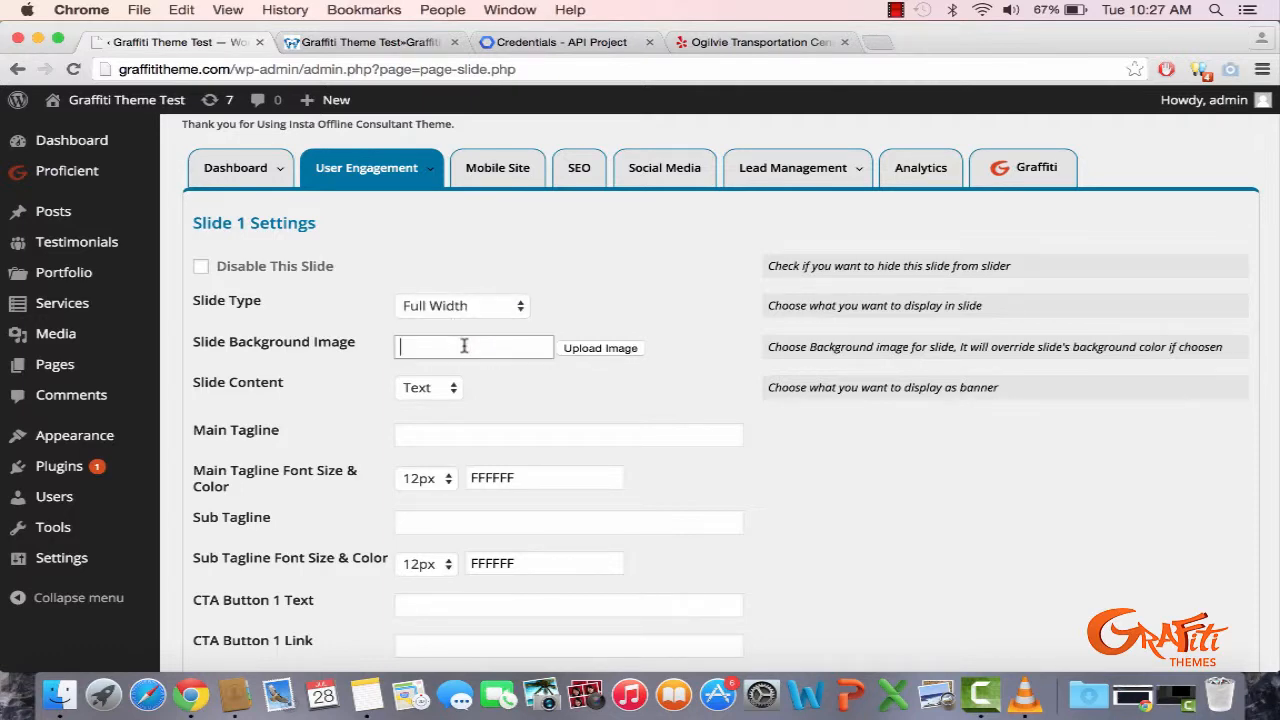
click(643, 349)
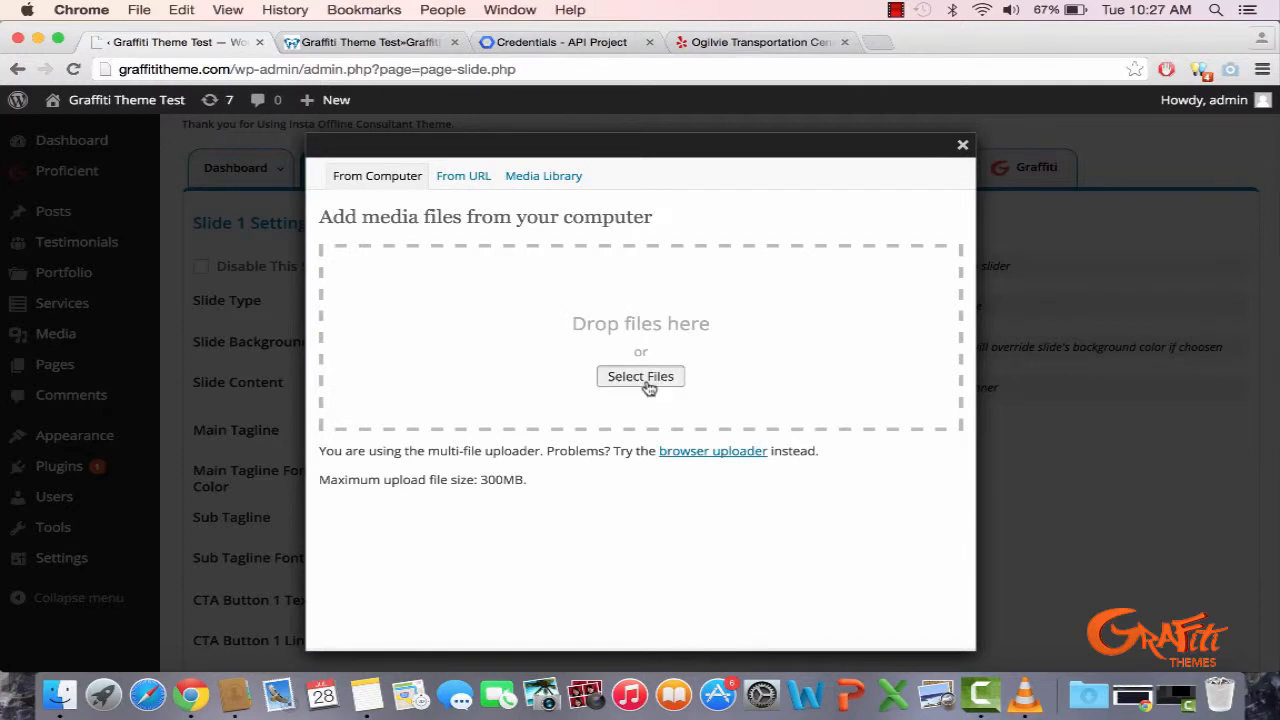
click(641, 376)
click(543, 238)
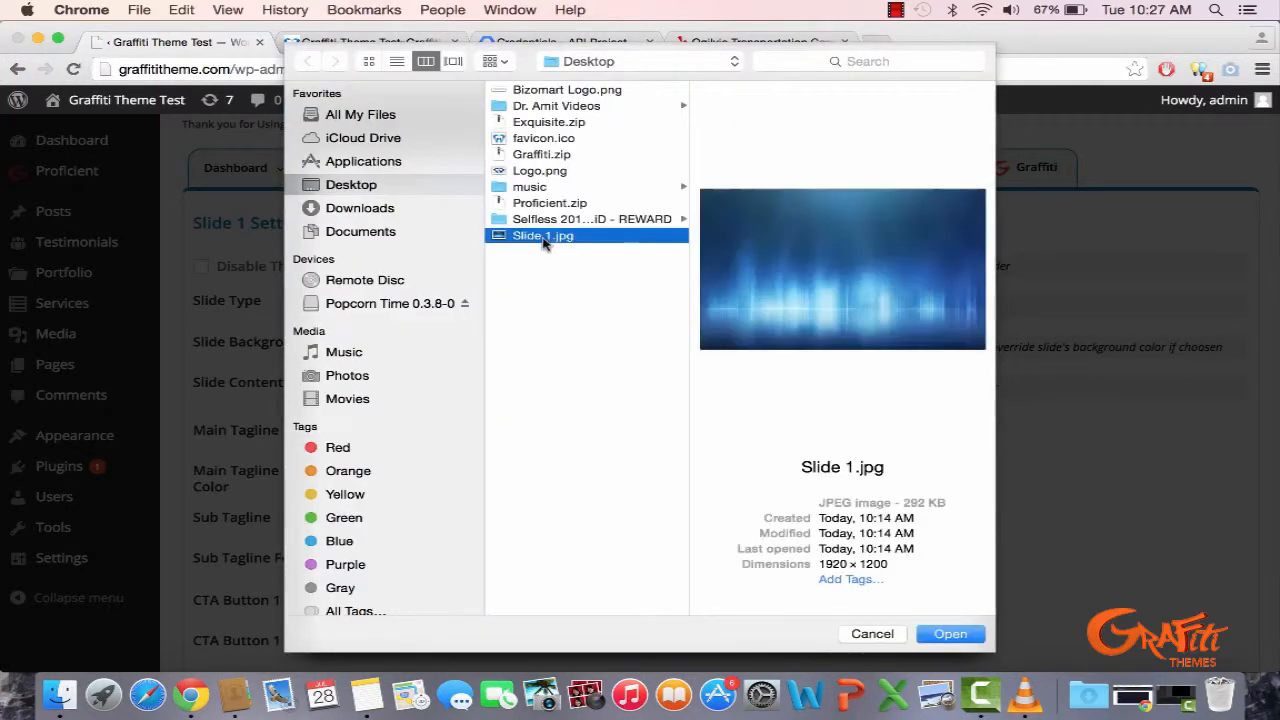
click(937, 634)
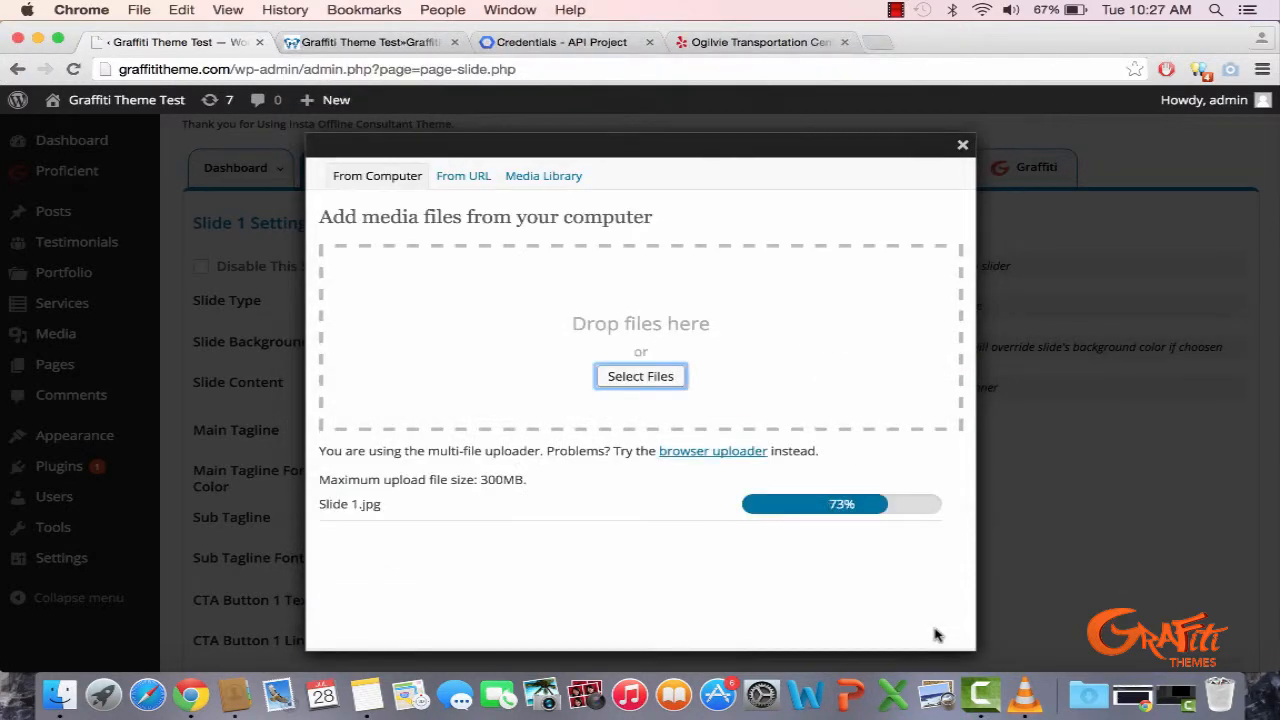
scroll(786, 563, down, 10)
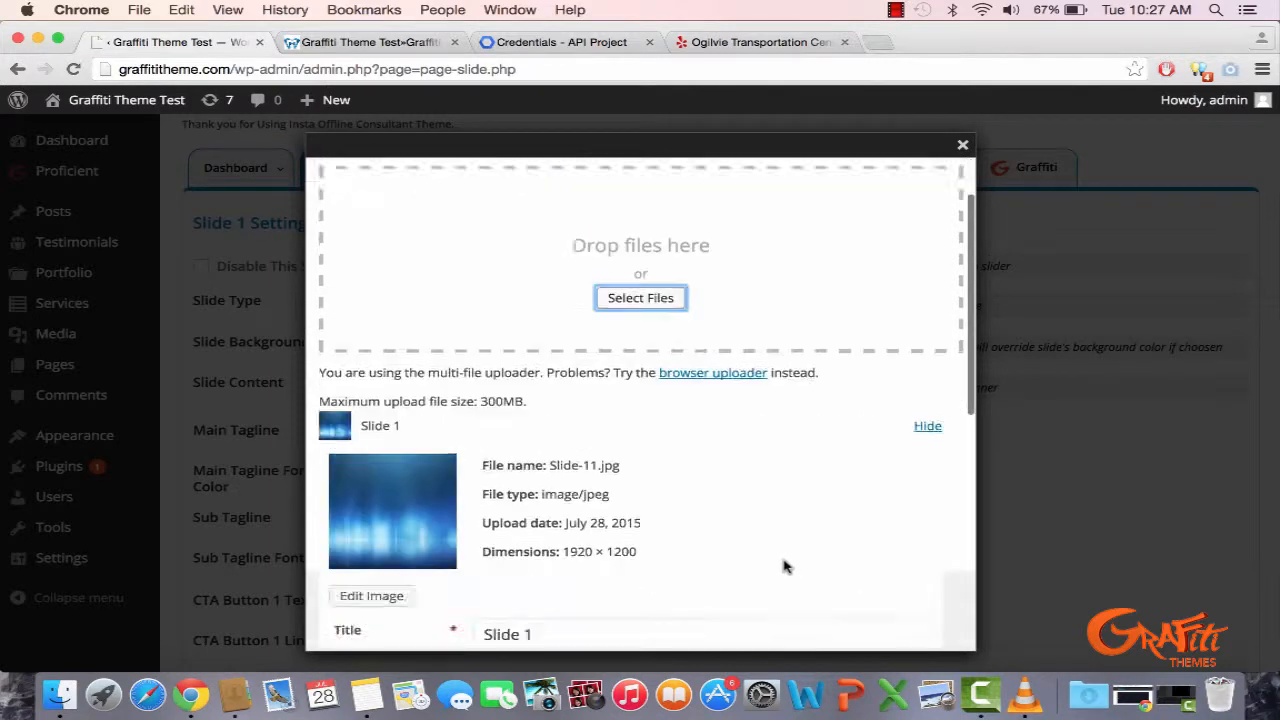
click(529, 576)
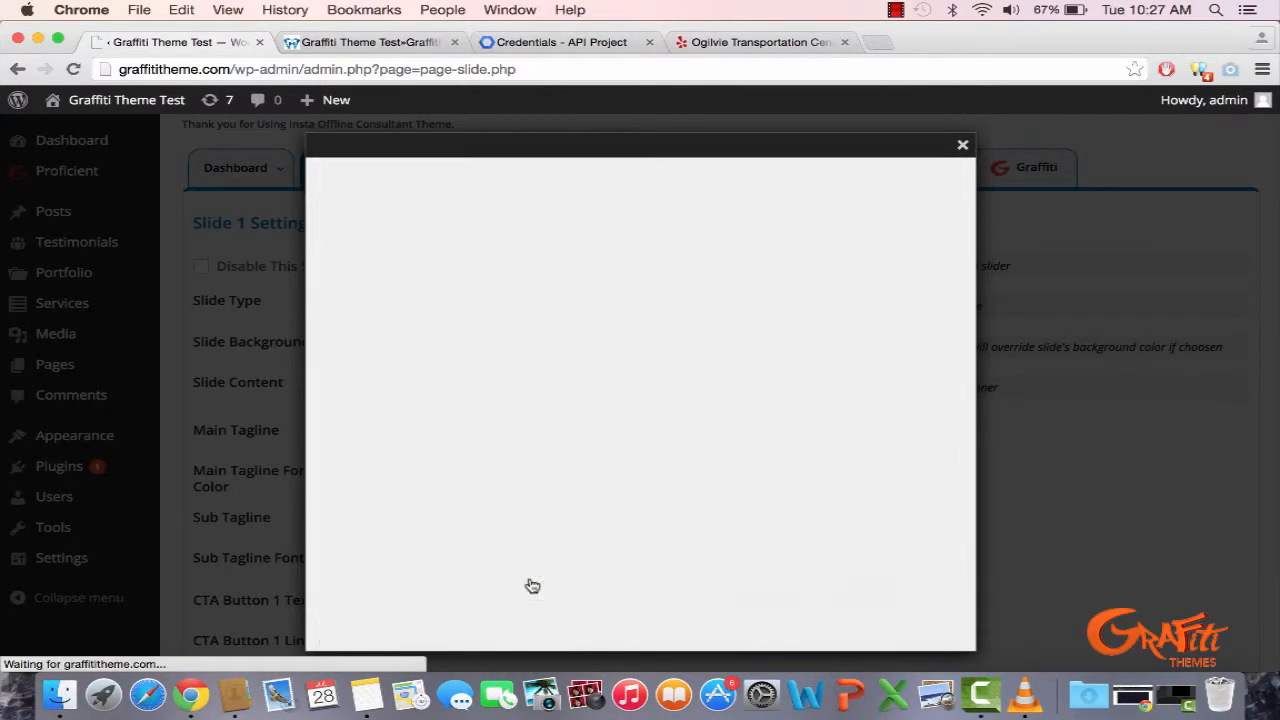
- Keep Slide 1's content as Text, with main tagline "Welcome To Our Site" and sub tagline "The Best Dental Office In Chicago"
click(435, 392)
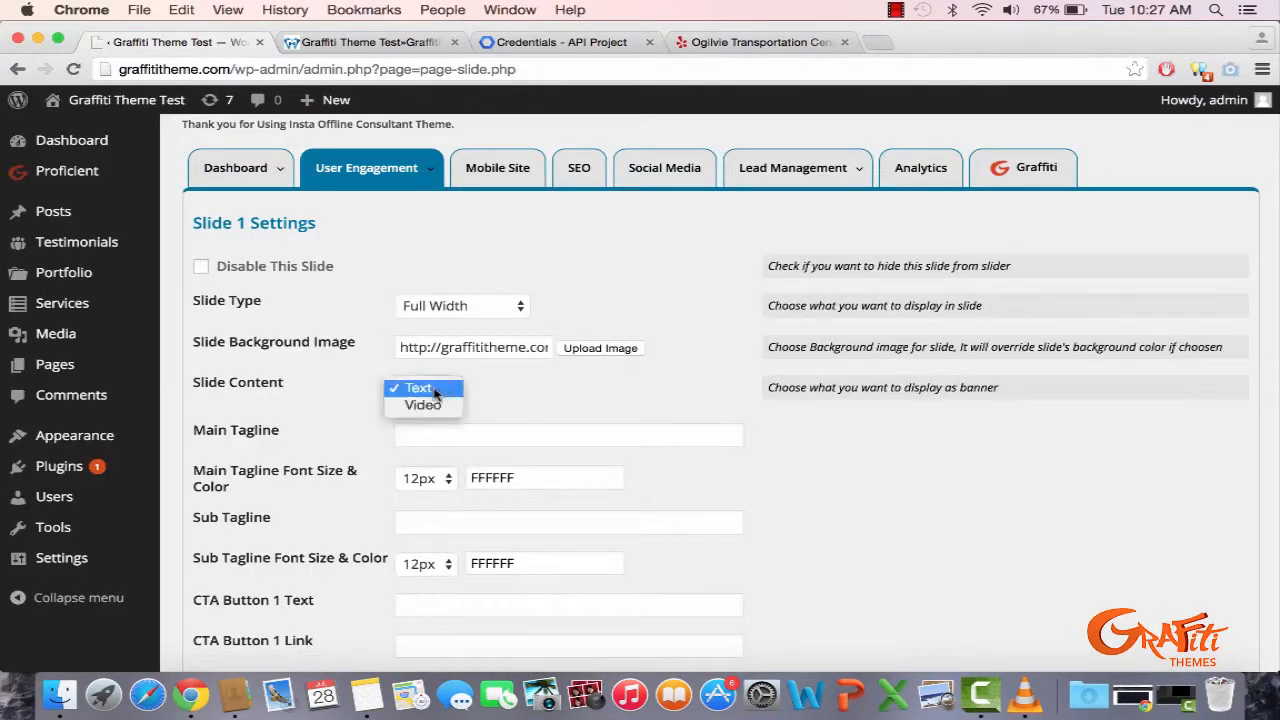
click(436, 390)
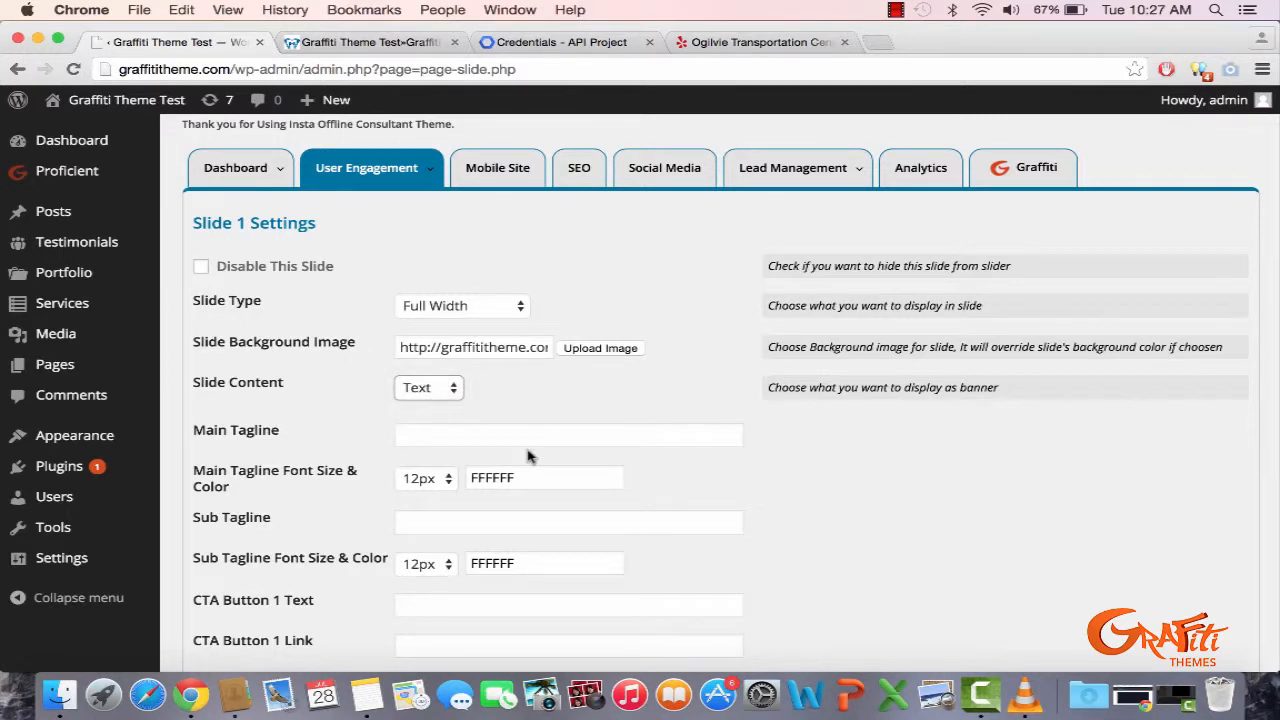
scroll(529, 456, down, 3)
click(501, 324)
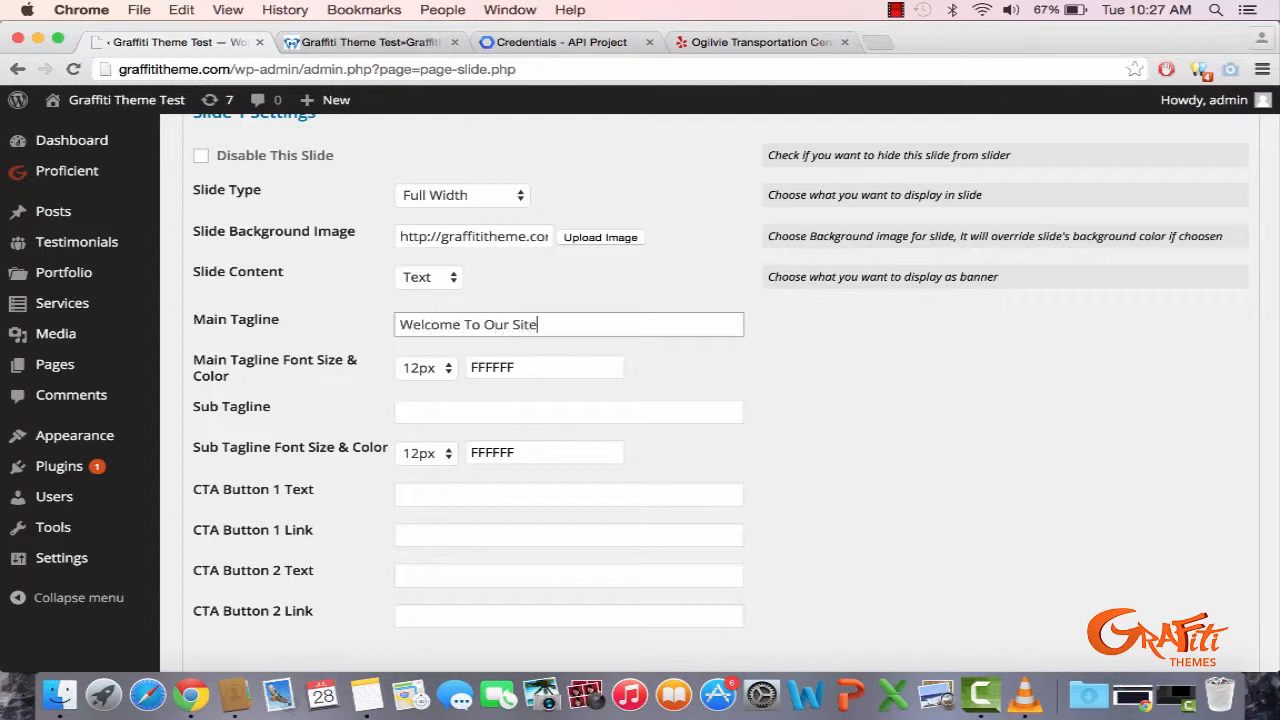
click(494, 401)
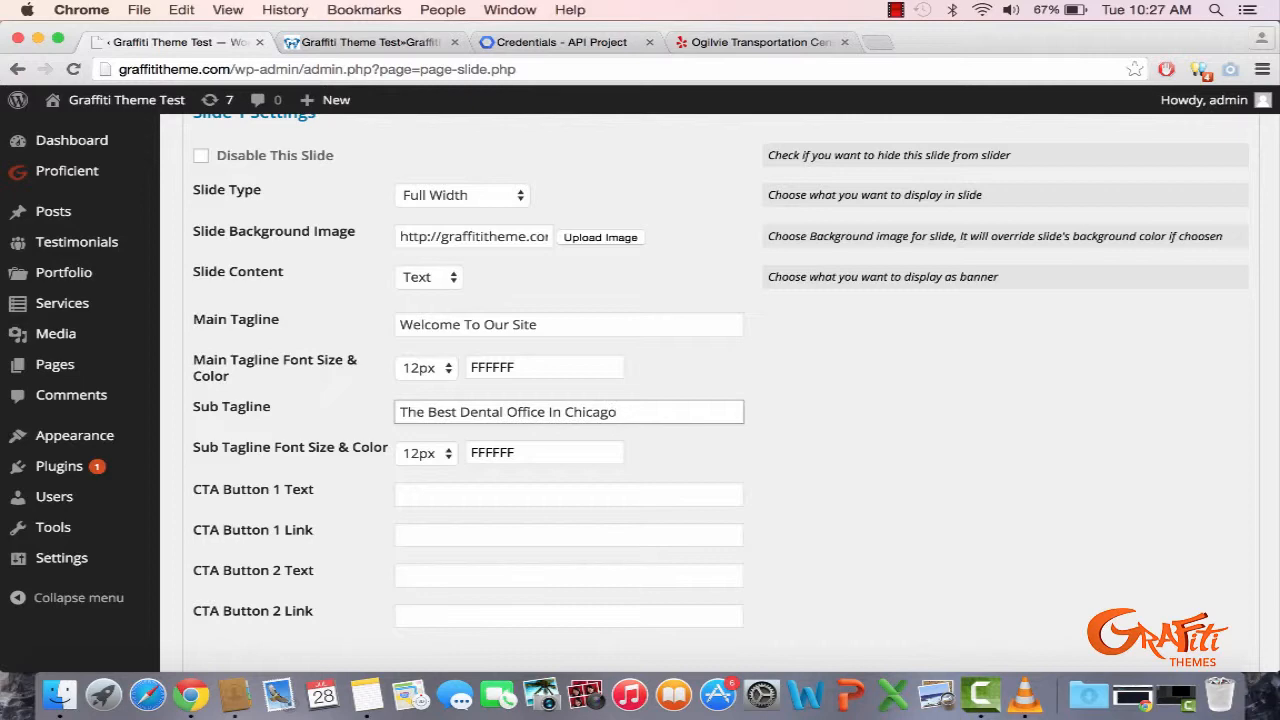
- Save the slide options and switch to the site's front page
scroll(616, 411, down, 3)
scroll(477, 458, down, 12)
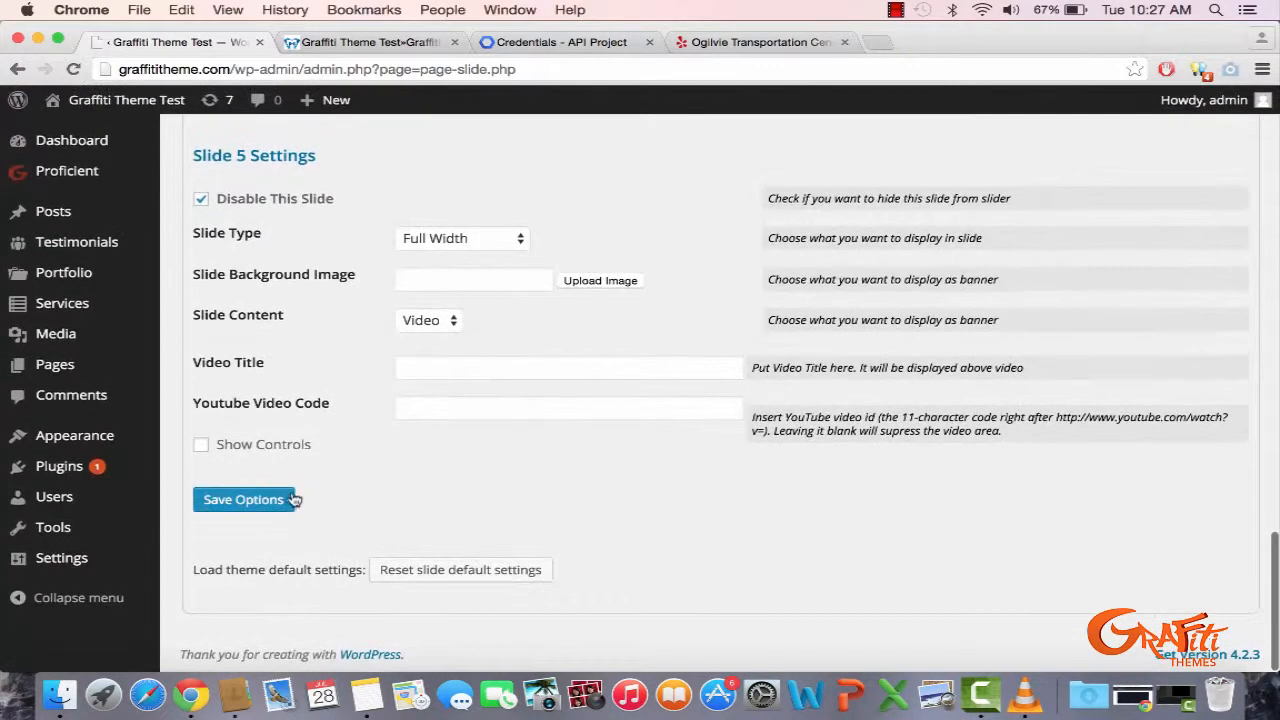
click(244, 499)
click(336, 43)
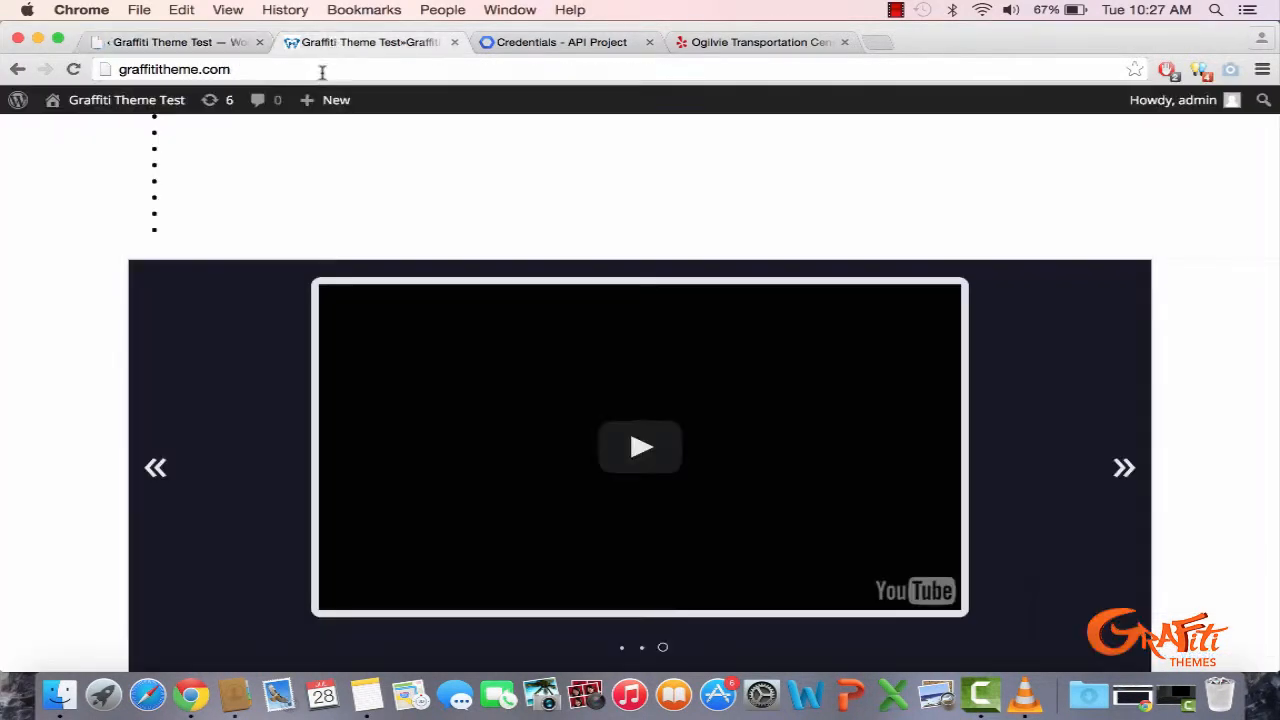
- Reload the site's front page and check how Slide 1 appears in the slider
click(322, 69)
key(Return)
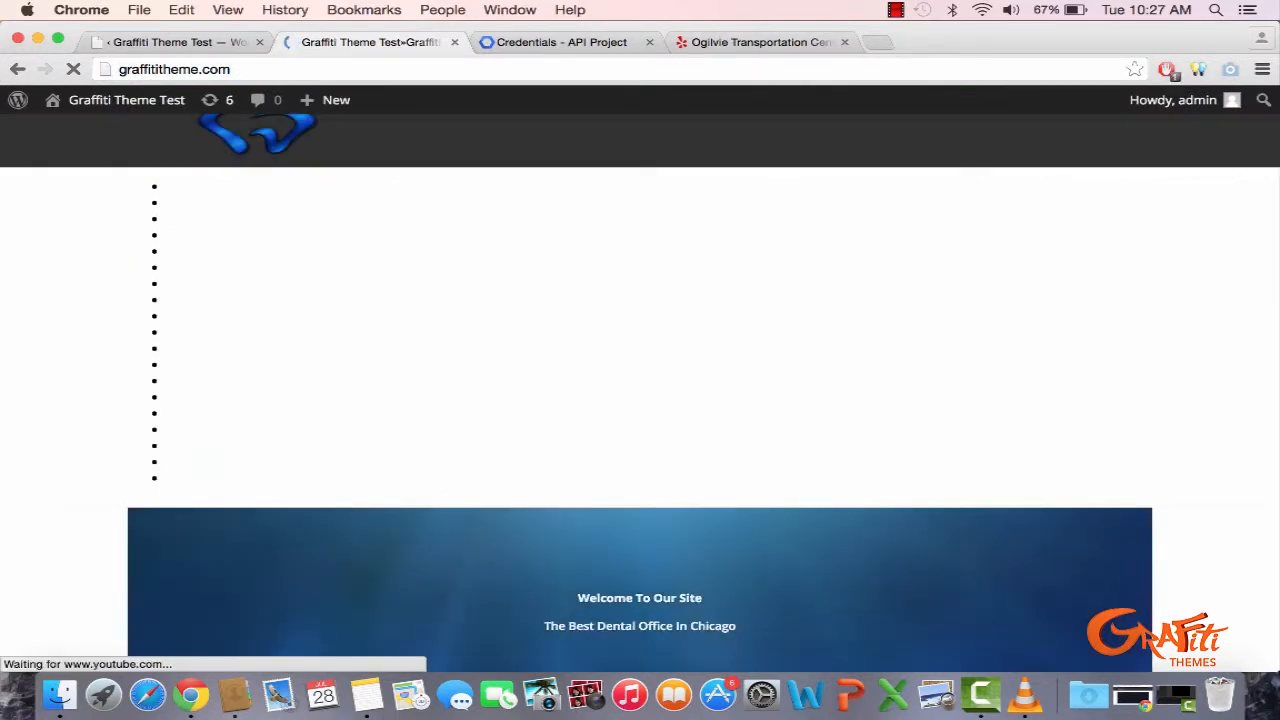
scroll(518, 258, down, 3)
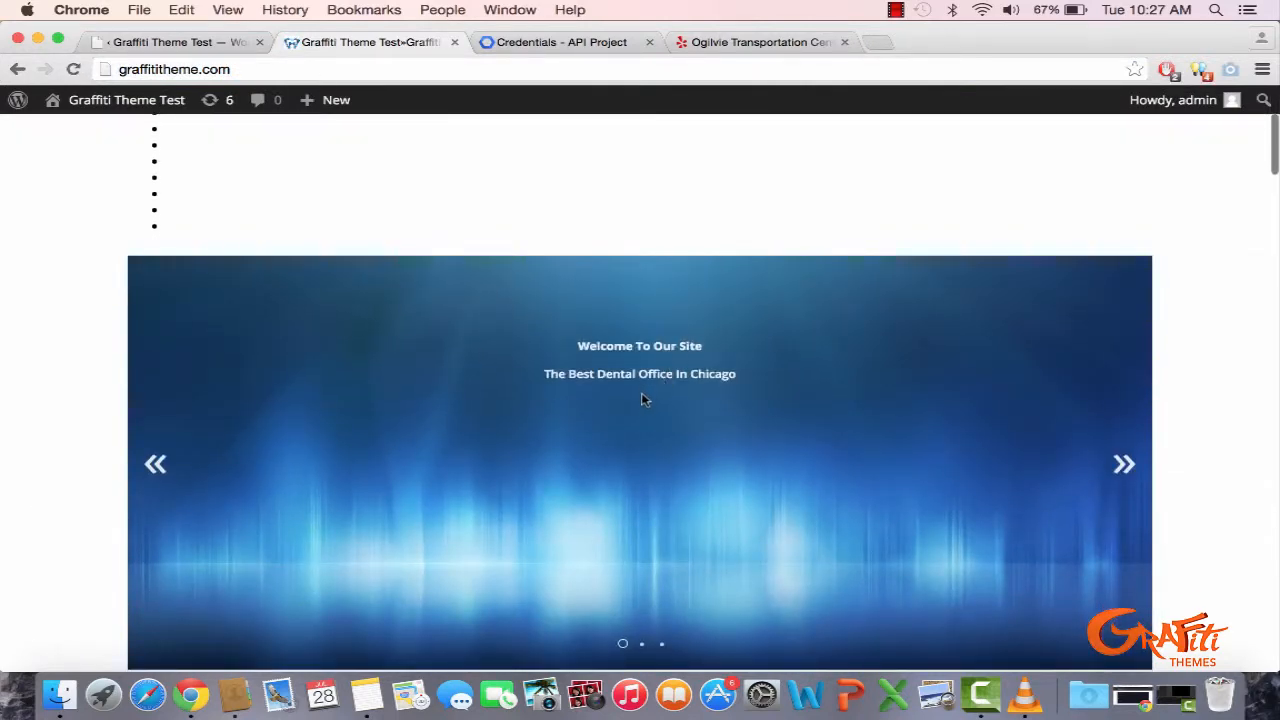
- In Slide 1's settings, set the main tagline font size to 30px and the sub tagline font size to 24px
click(175, 42)
scroll(343, 320, down, 5)
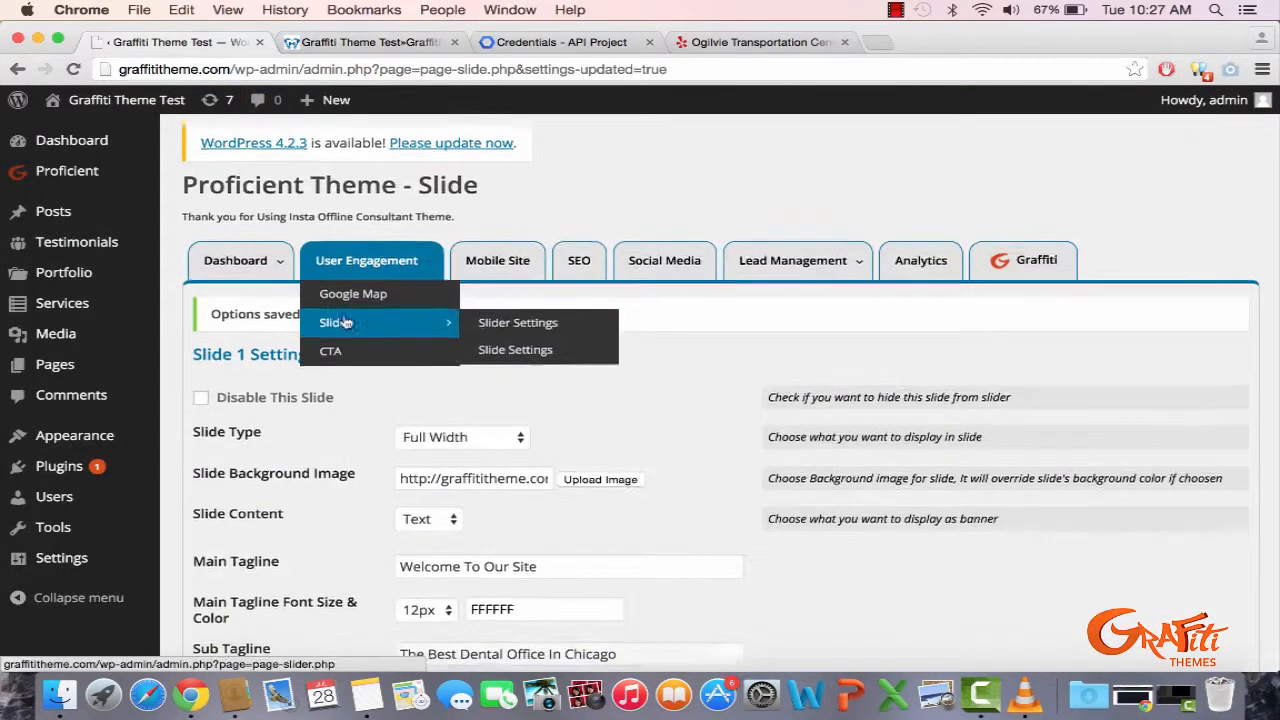
click(442, 408)
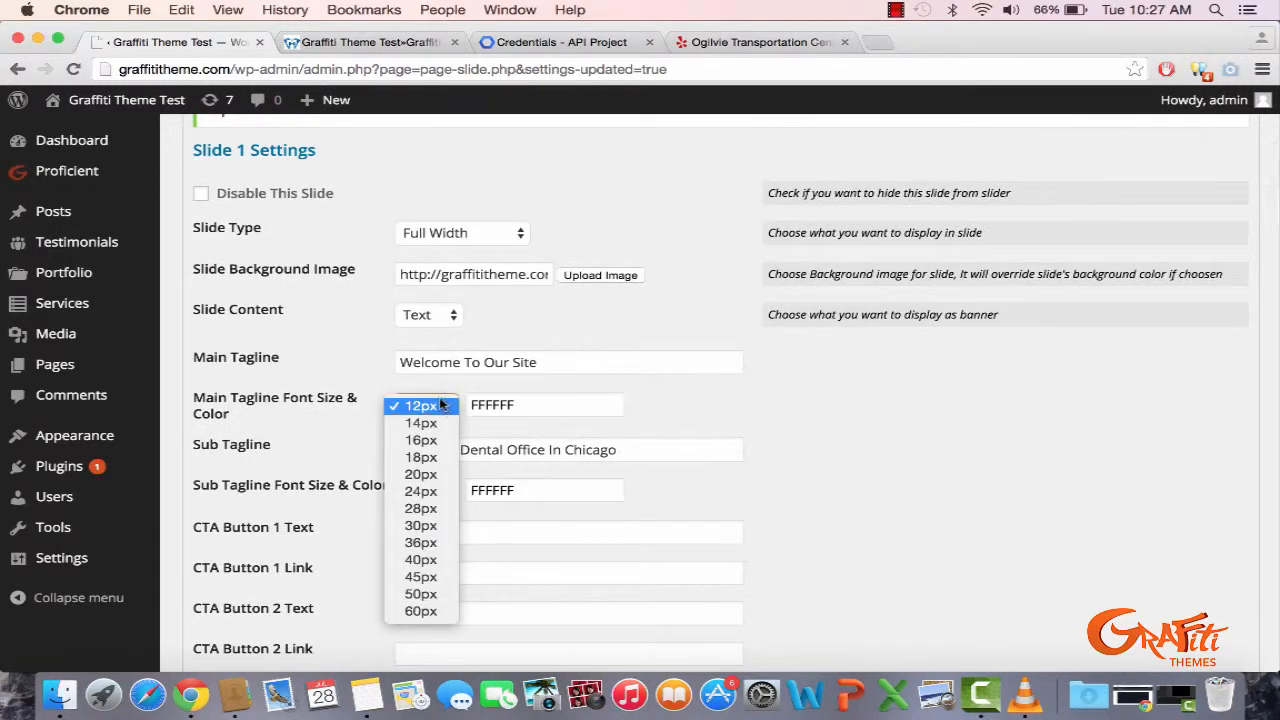
click(432, 492)
click(432, 492)
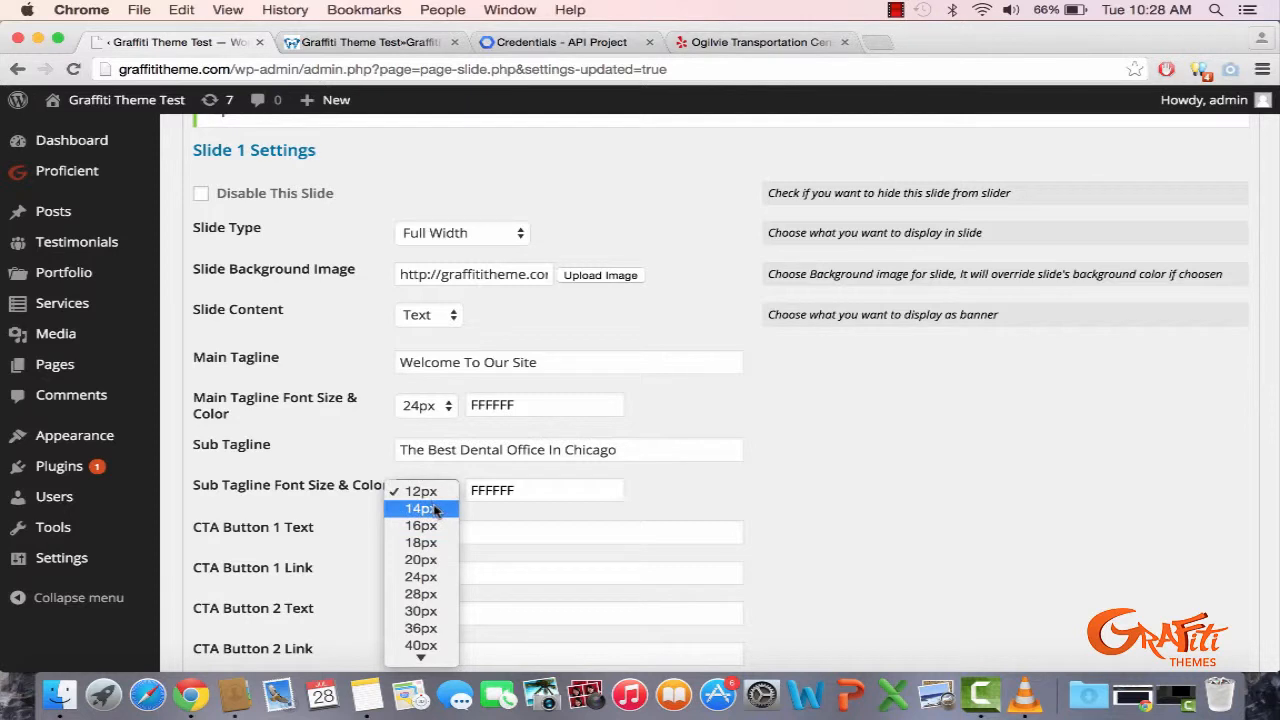
click(443, 408)
click(443, 408)
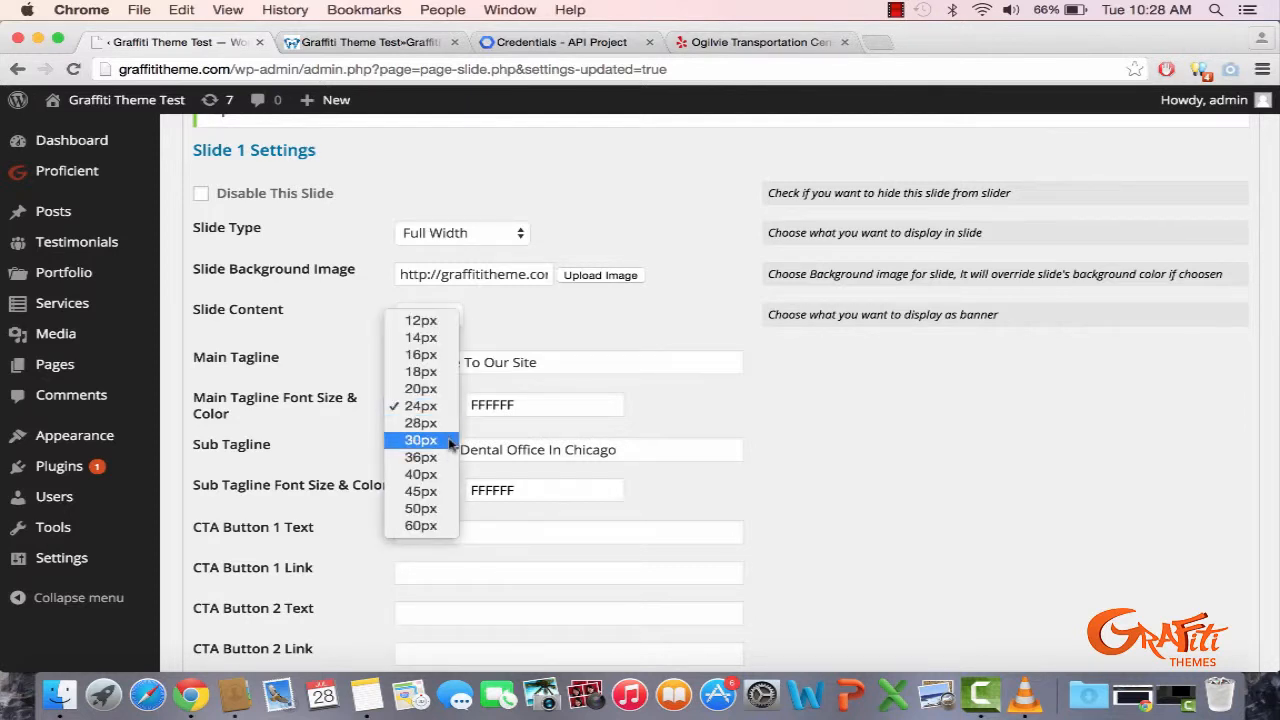
click(446, 446)
click(430, 490)
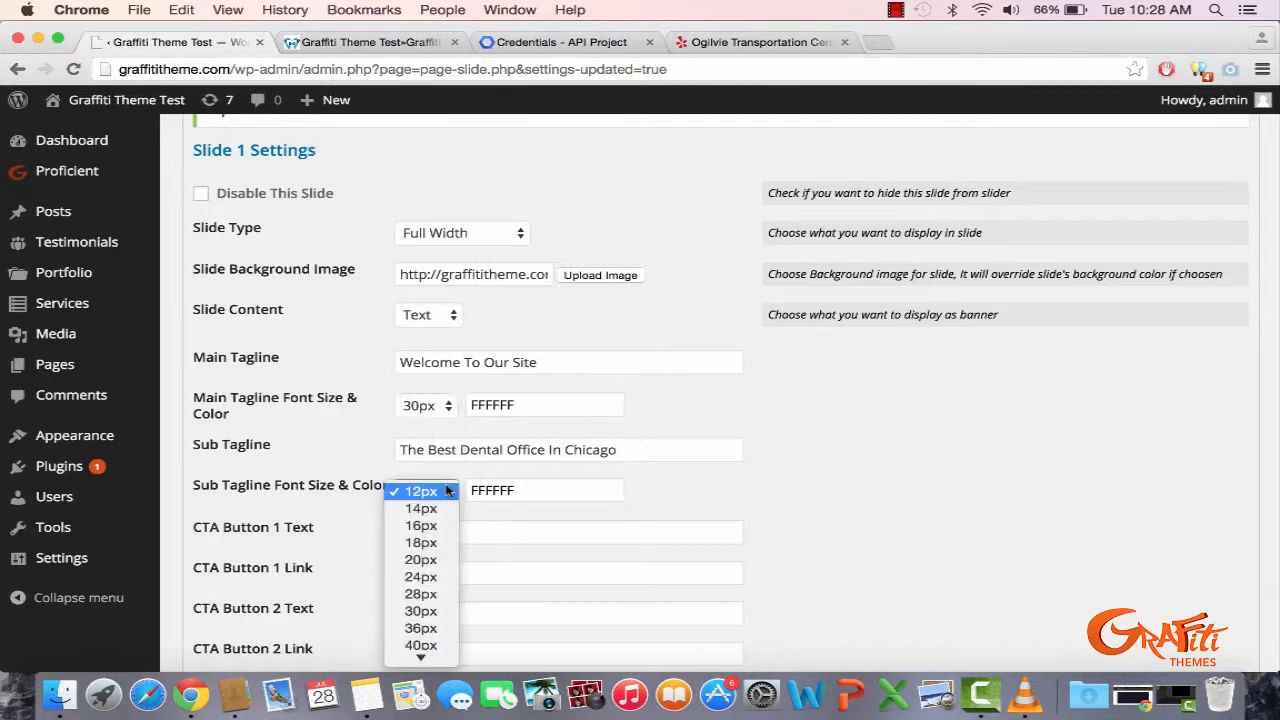
click(426, 580)
- Save the slide options and review the updated slider on the site's front page
scroll(424, 584, down, 20)
click(243, 499)
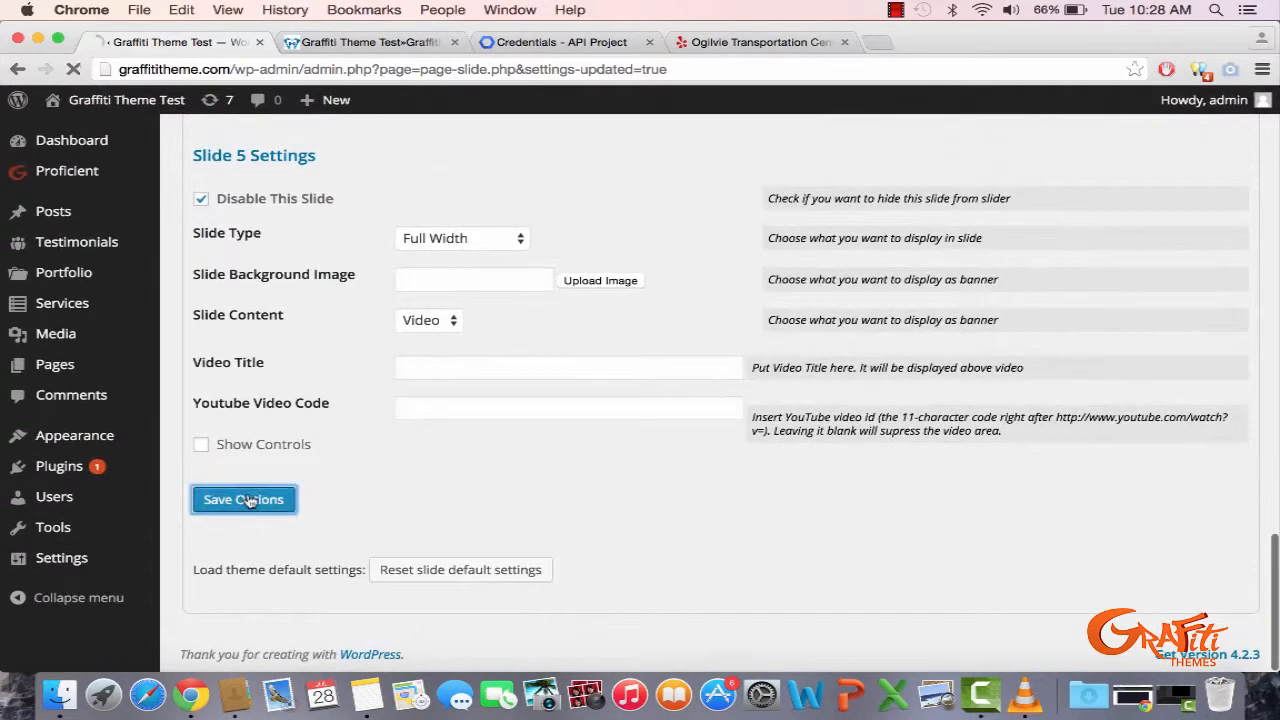
click(383, 44)
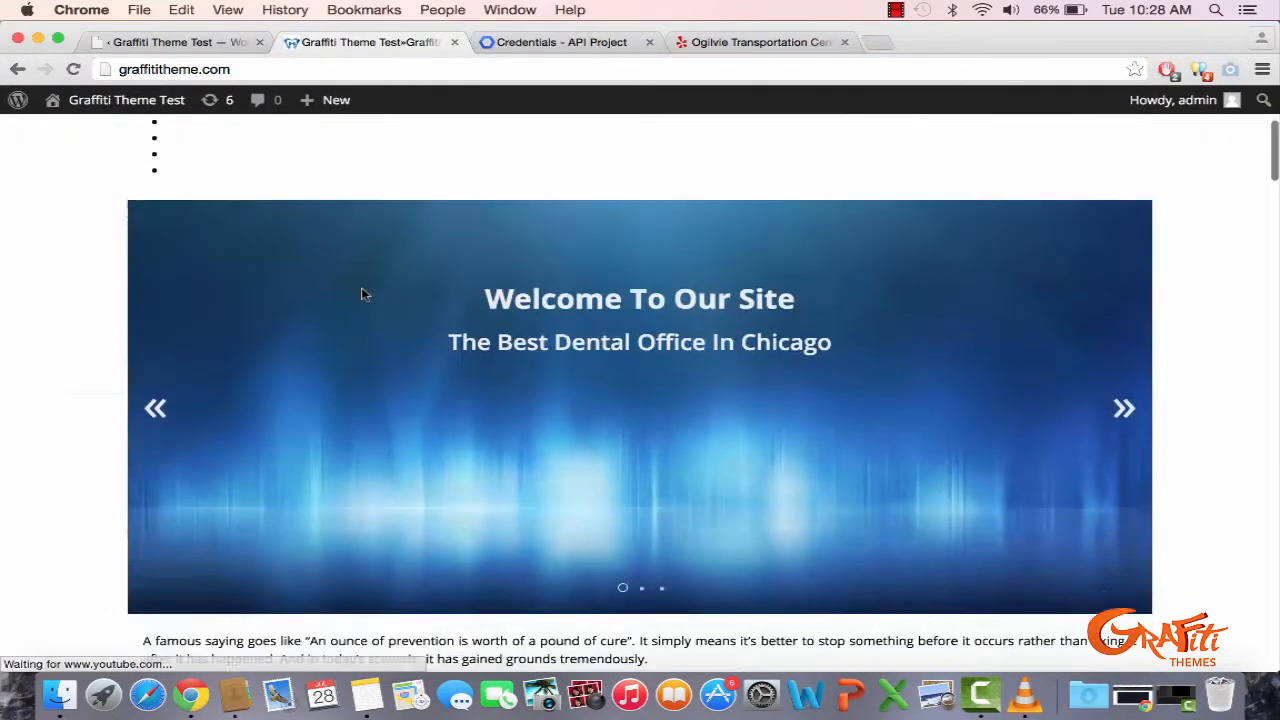
scroll(500, 500, down, 2)
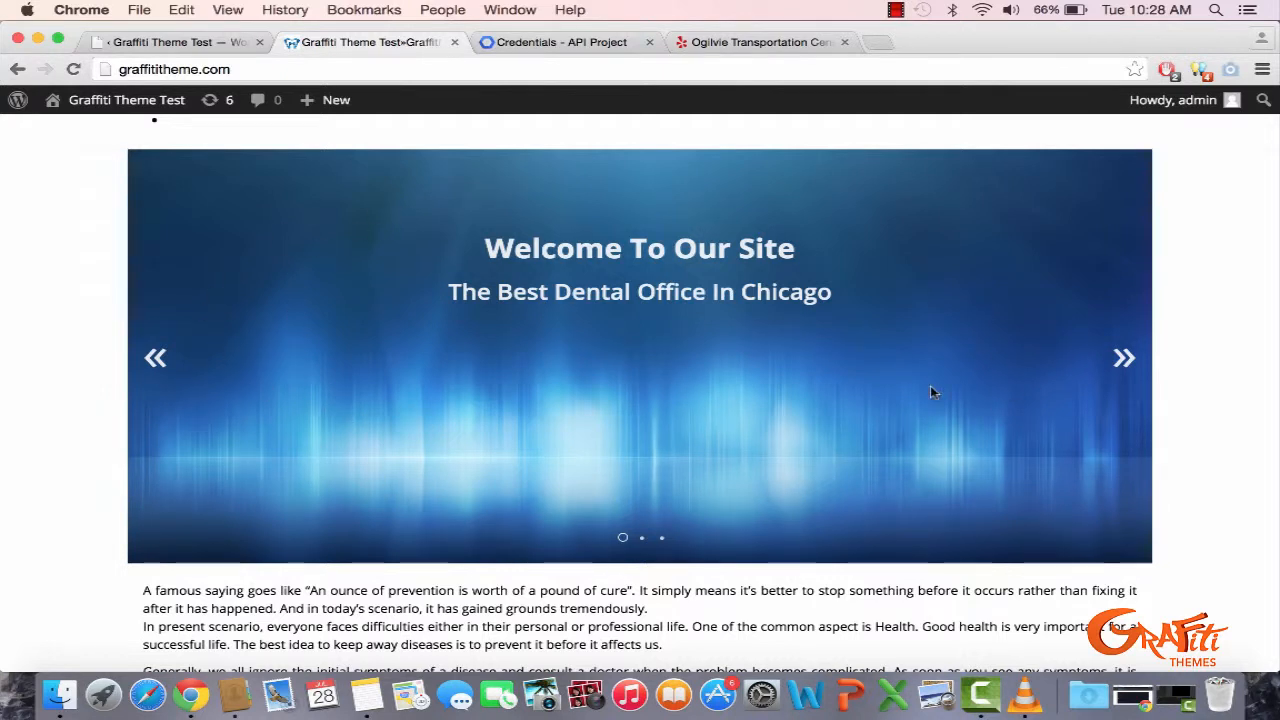
scroll(930, 392, up, 5)
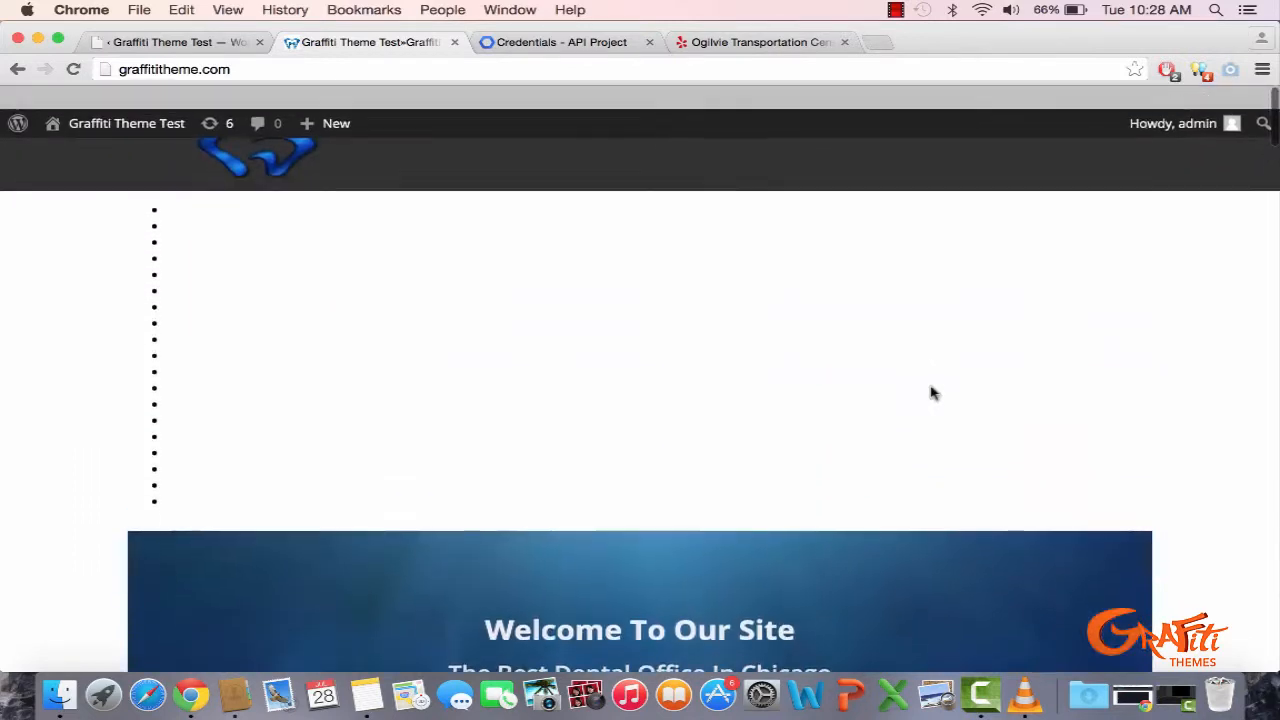
scroll(930, 392, down, 6)
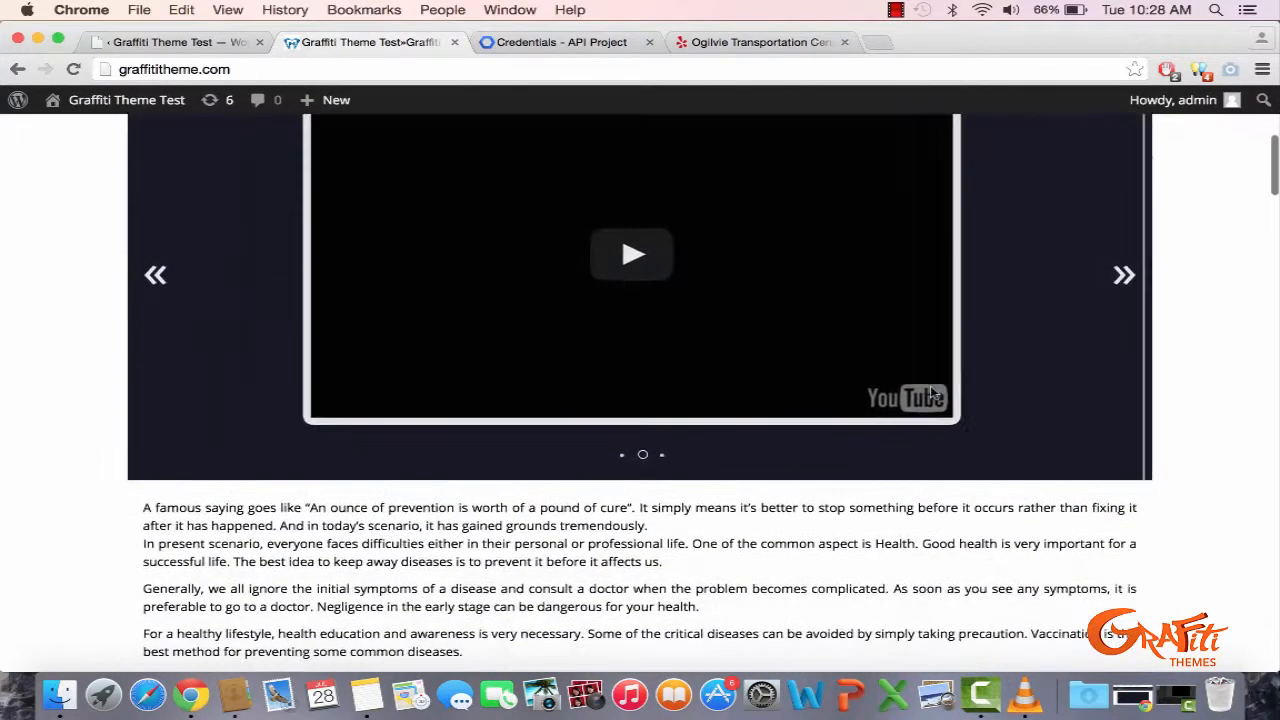
- Return to the slide settings and review Slide 2's slide type and content choices, keeping Full Width and Video
click(188, 43)
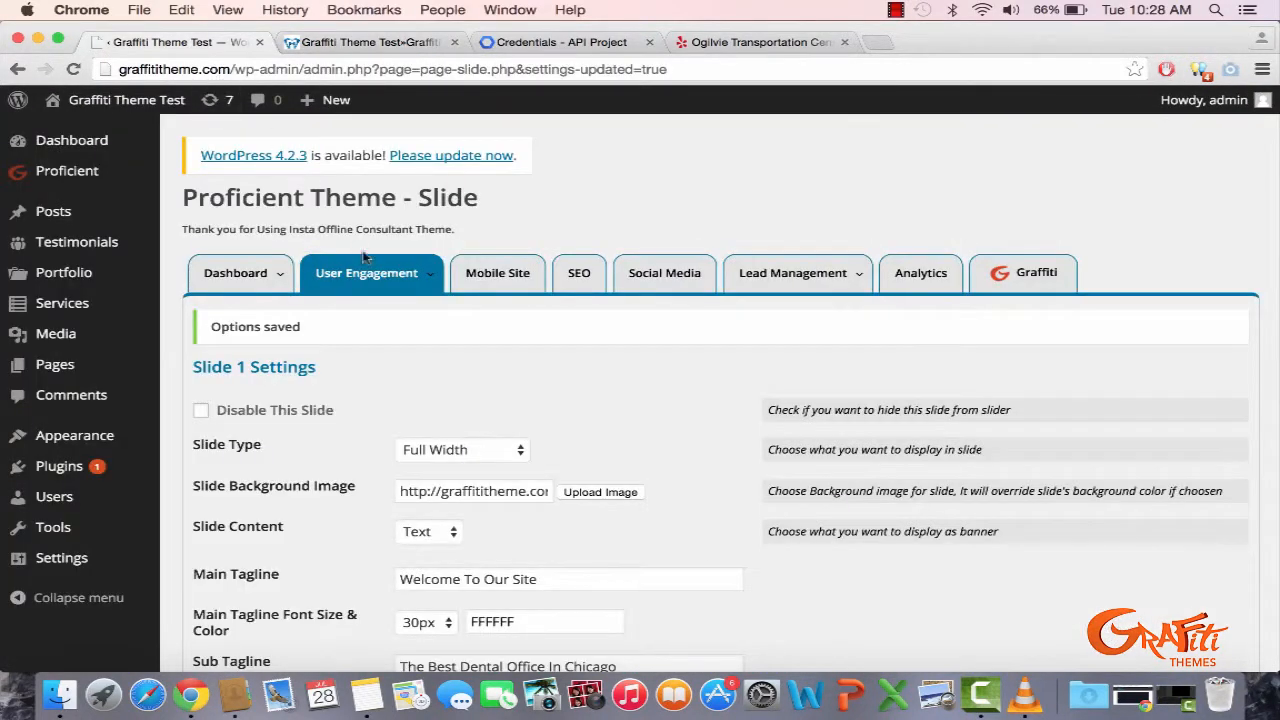
scroll(363, 258, down, 2)
scroll(363, 258, down, 8)
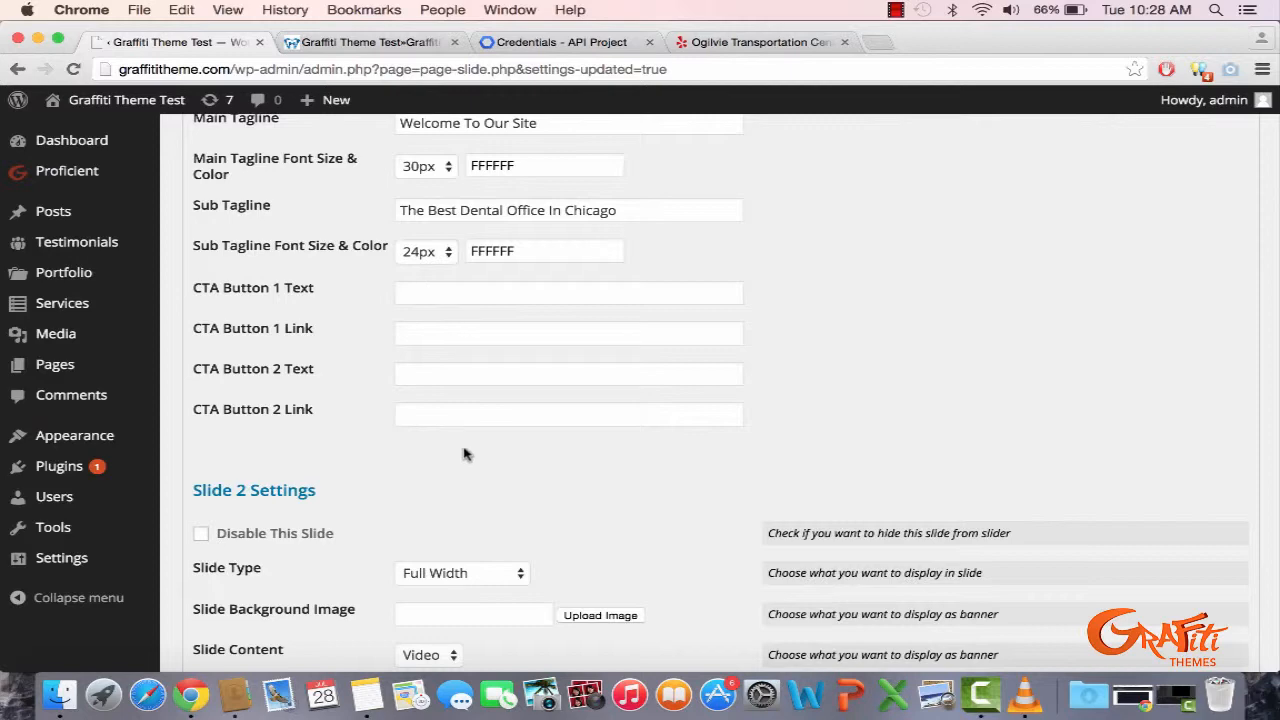
scroll(463, 454, down, 5)
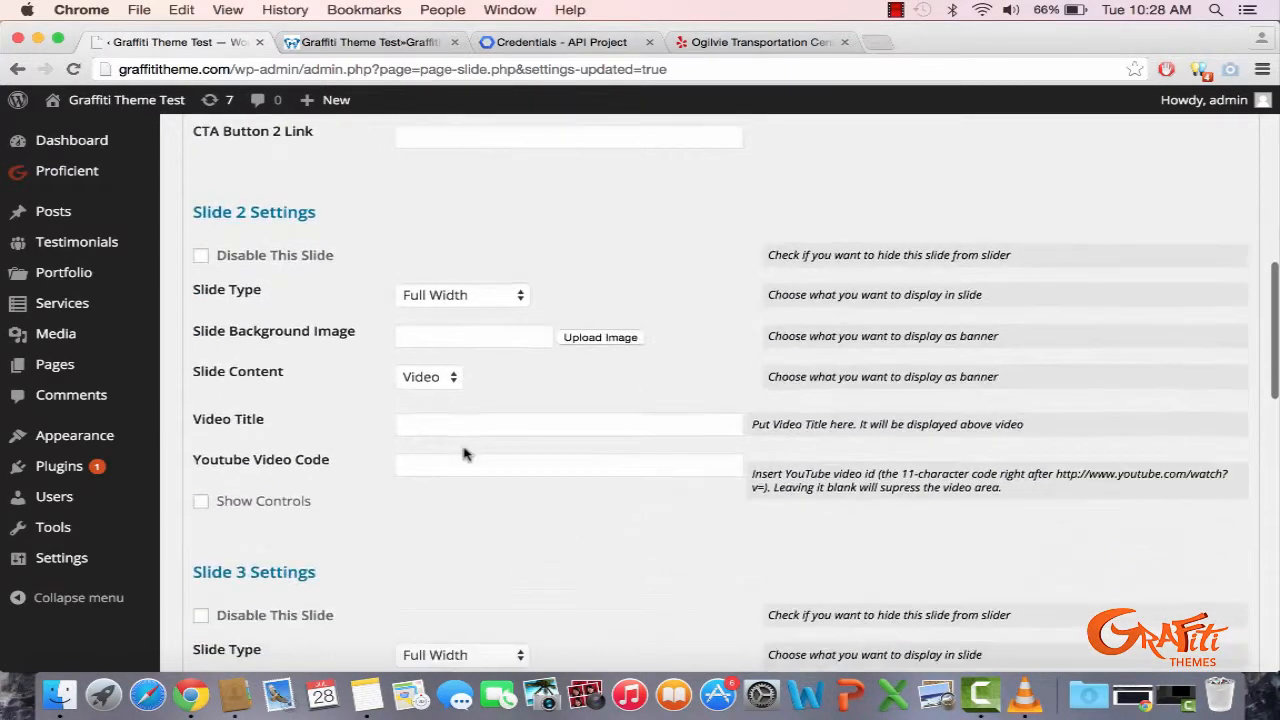
click(458, 296)
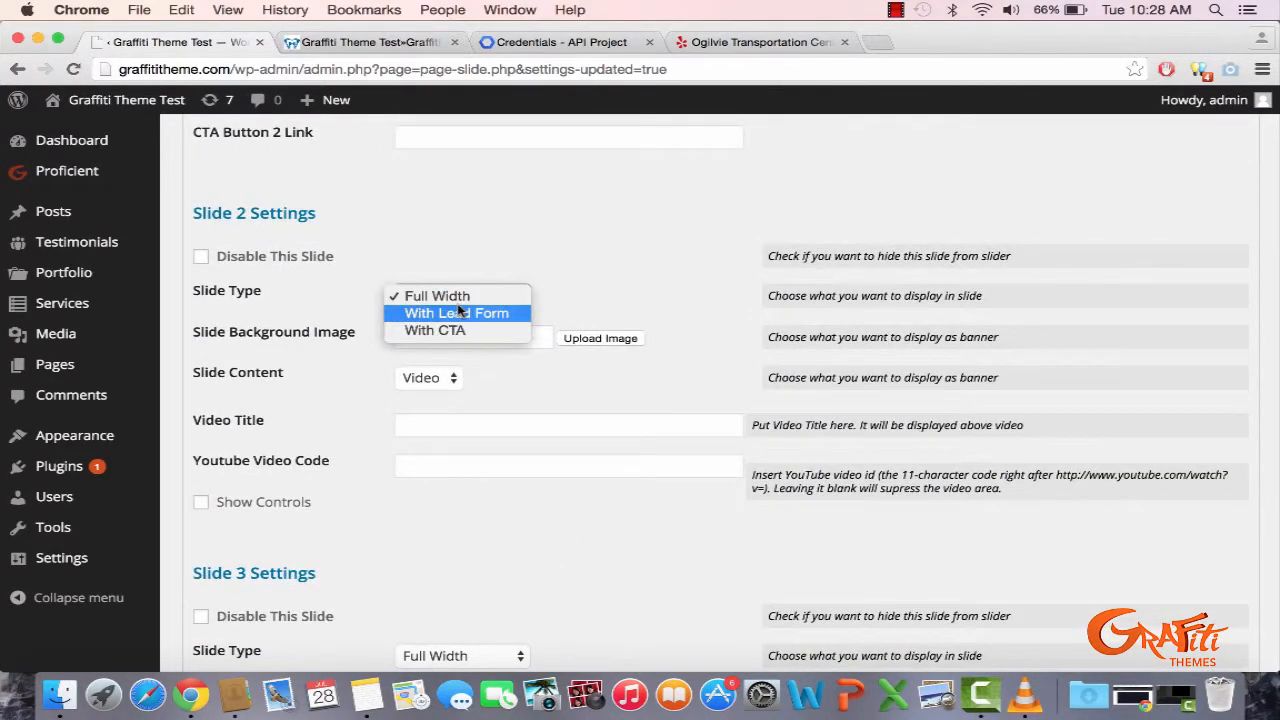
click(509, 372)
click(445, 378)
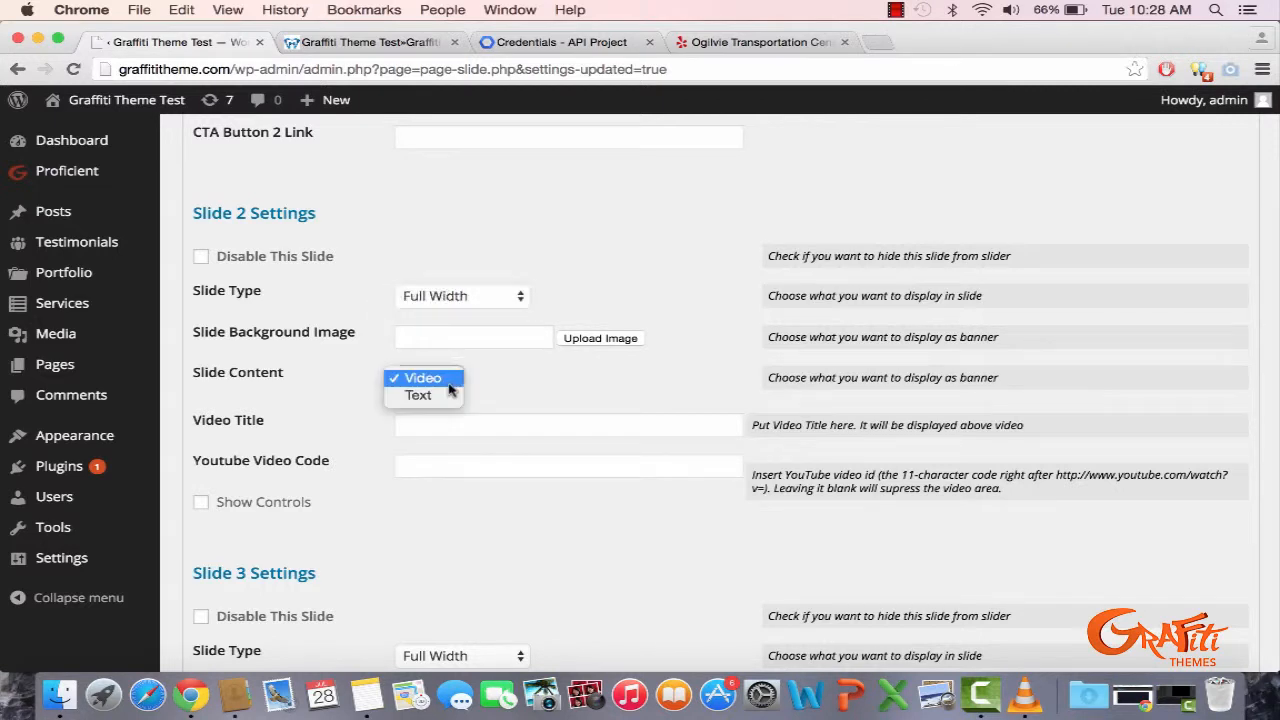
click(525, 372)
click(486, 299)
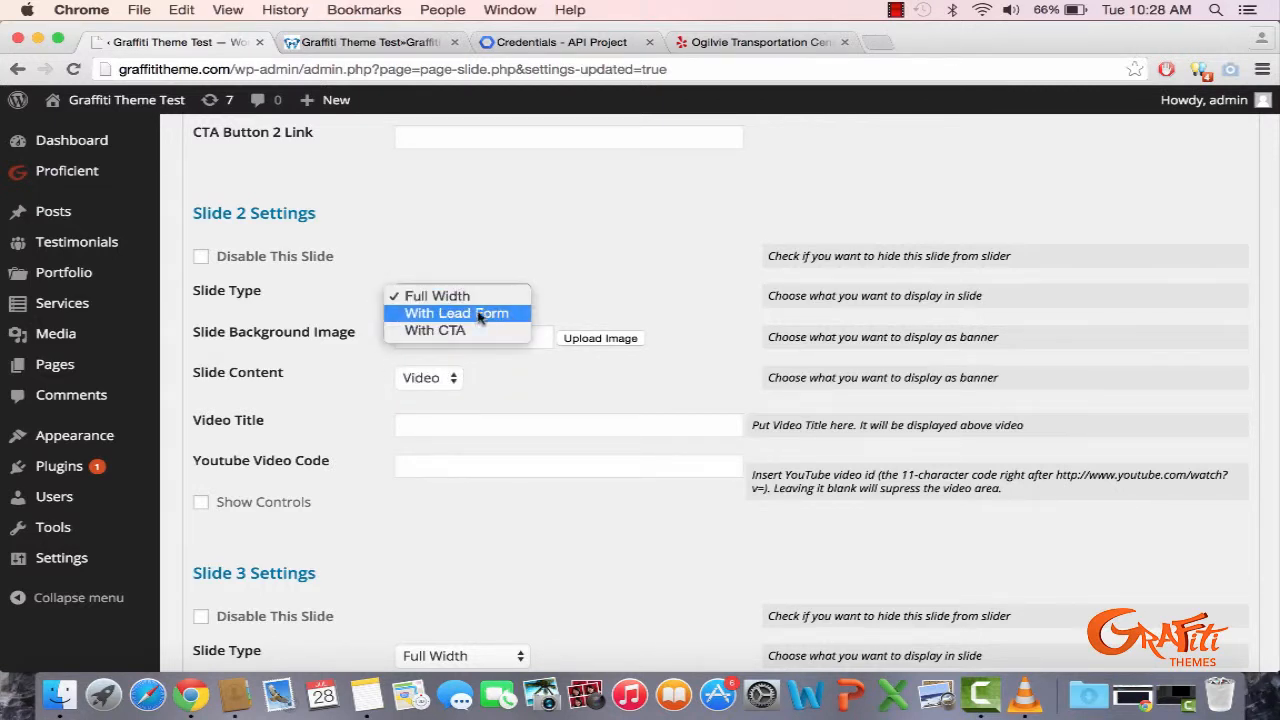
click(510, 382)
click(506, 337)
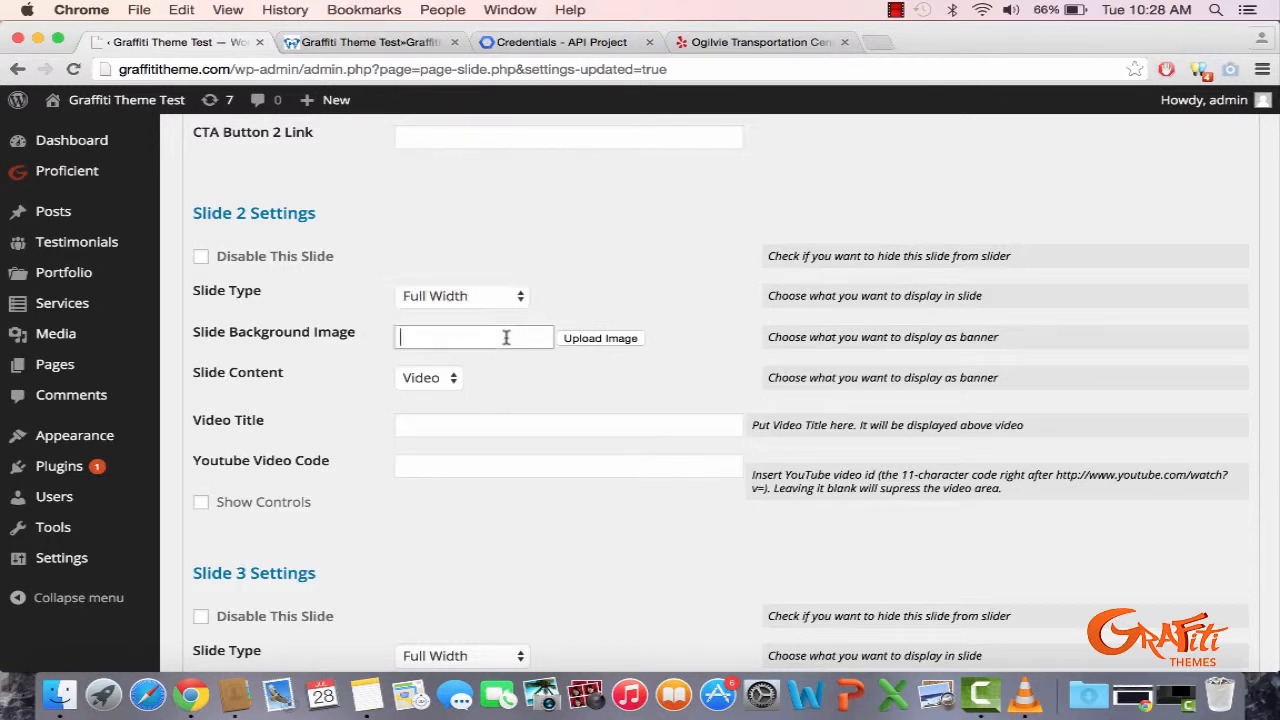
click(455, 376)
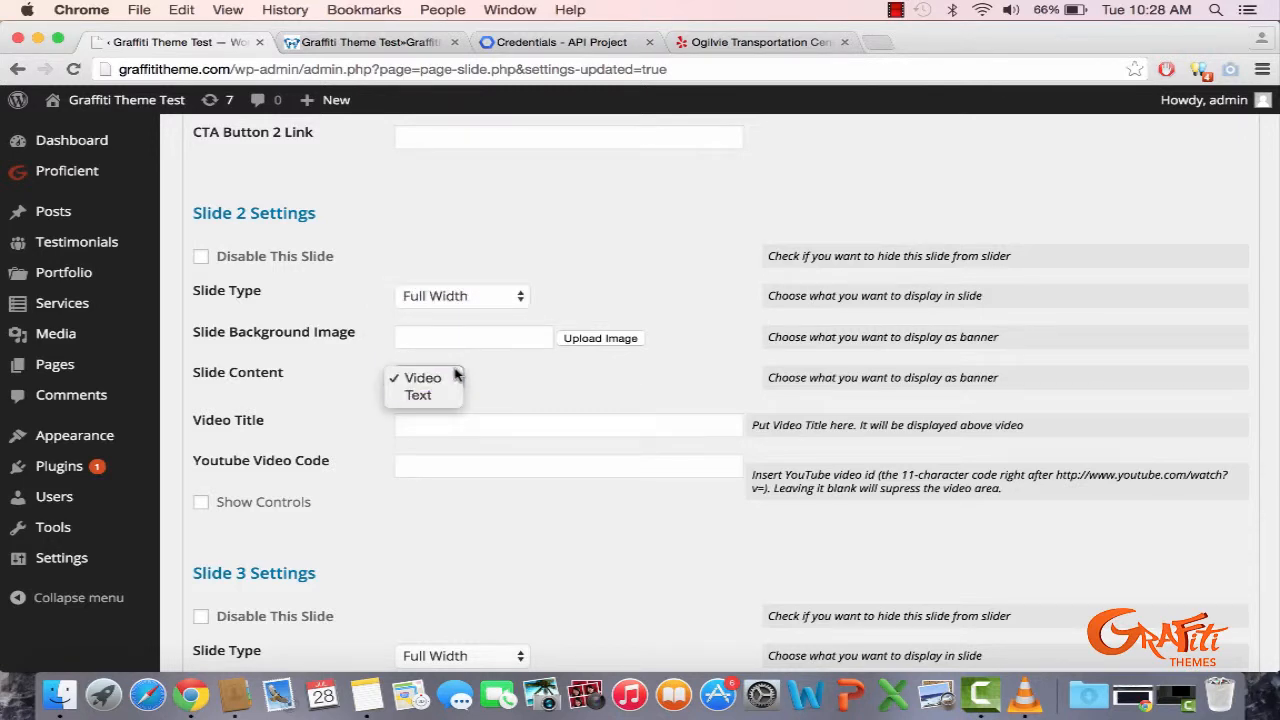
click(513, 390)
- Open youtube.com in a new tab, search for "dentist office", and open and pause "My Kid's Dentist Virtual Tour - Dental Office"
click(878, 44)
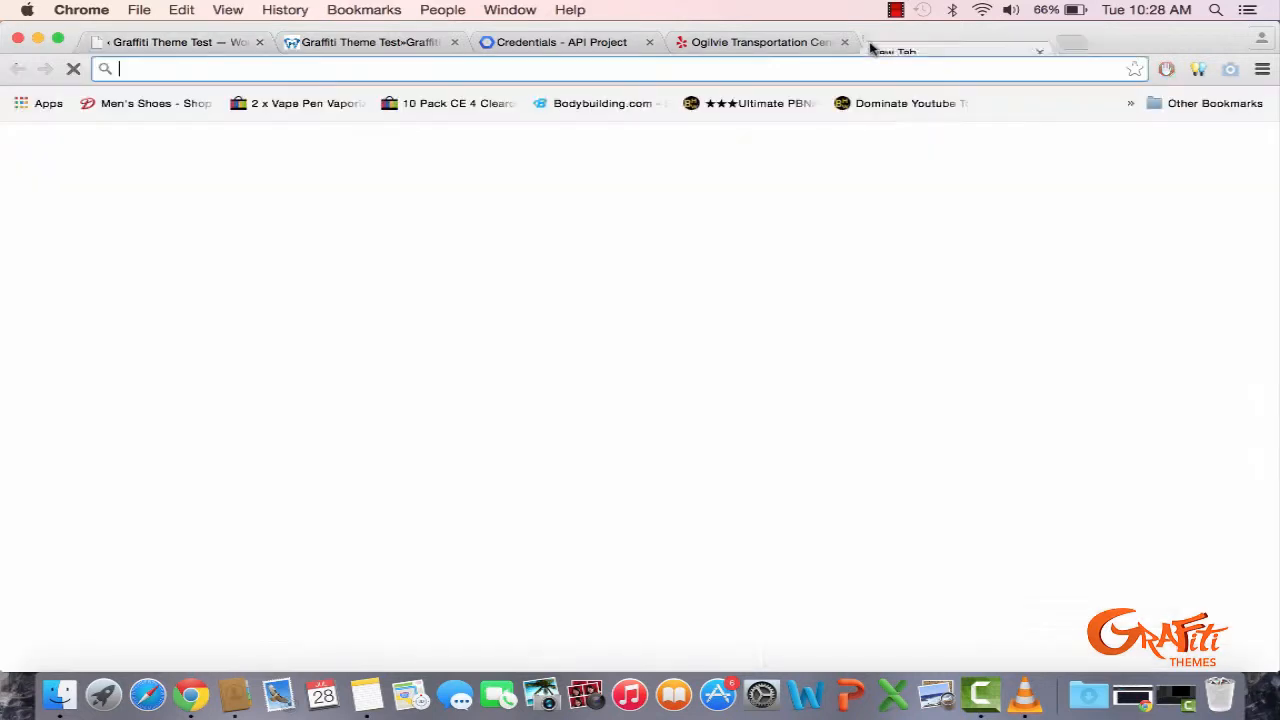
text(youtube.com)
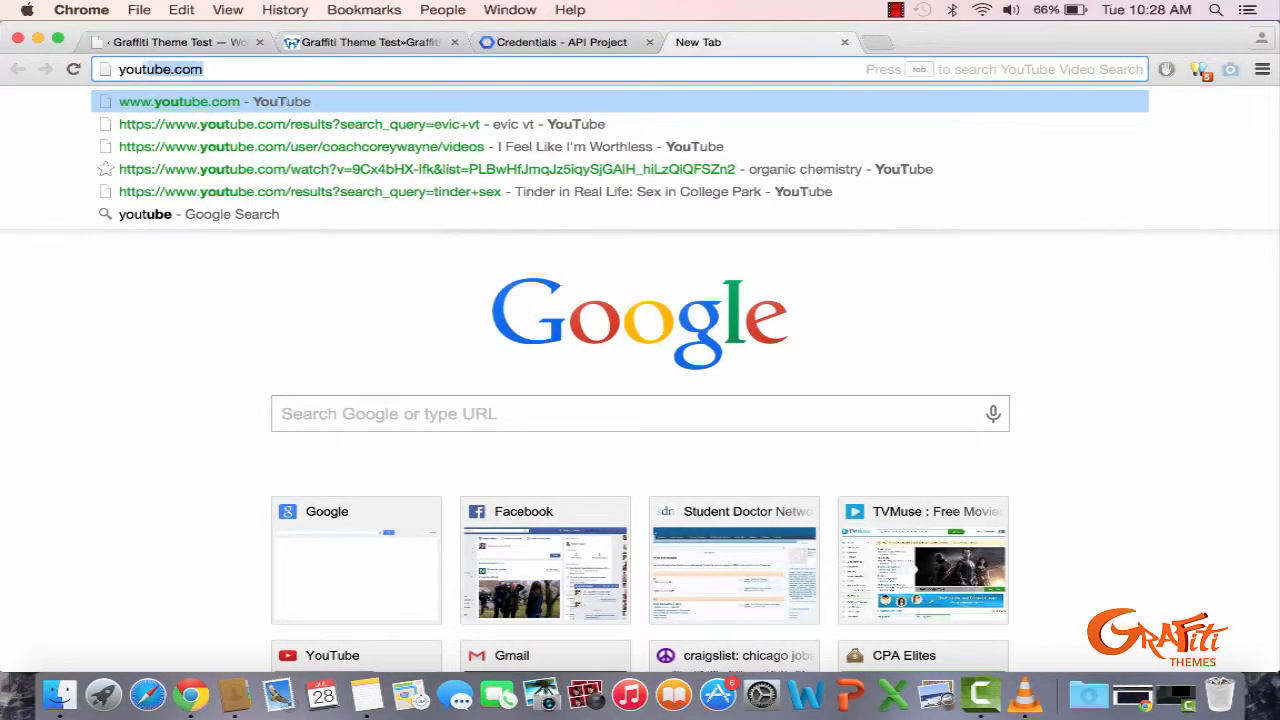
key(Return)
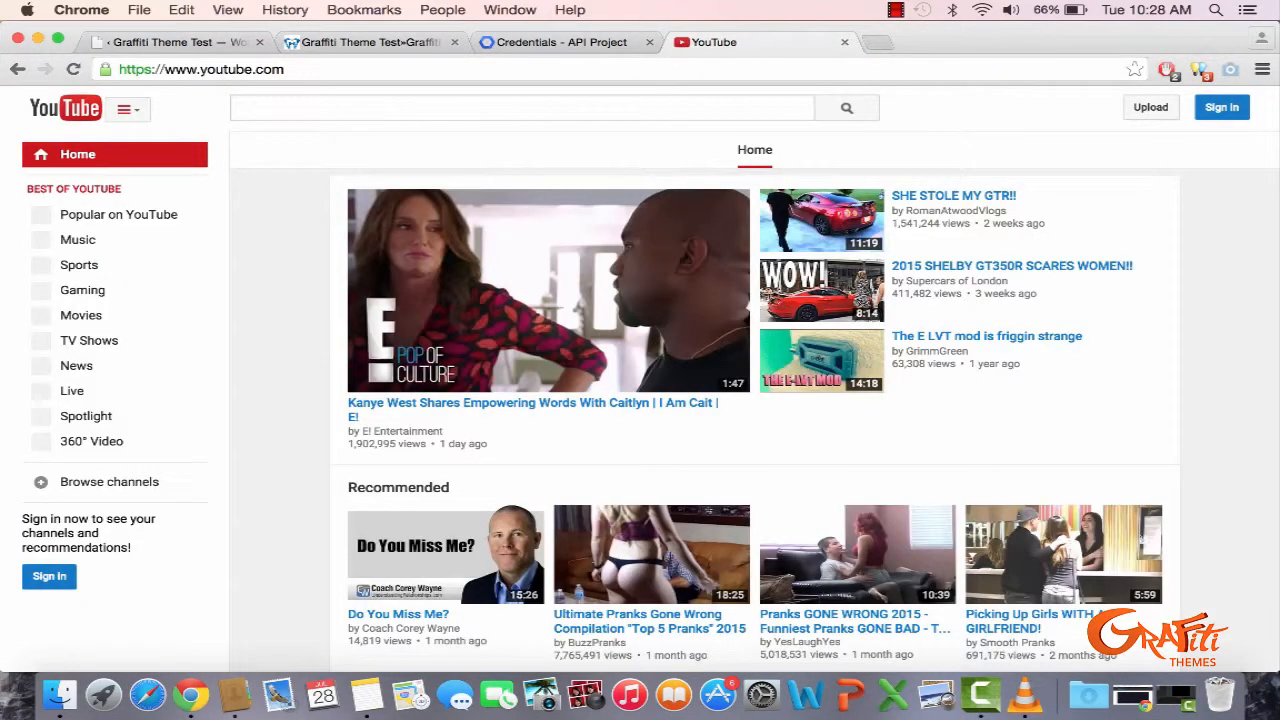
text(dentist office)
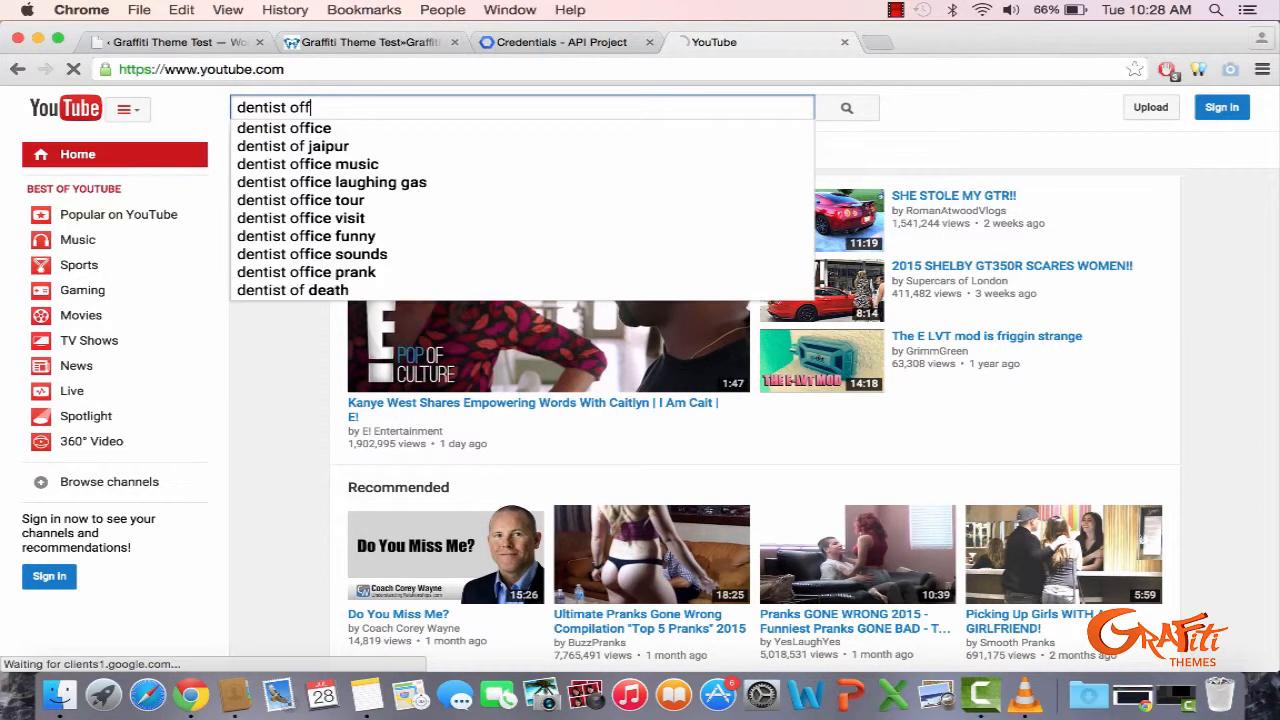
key(Return)
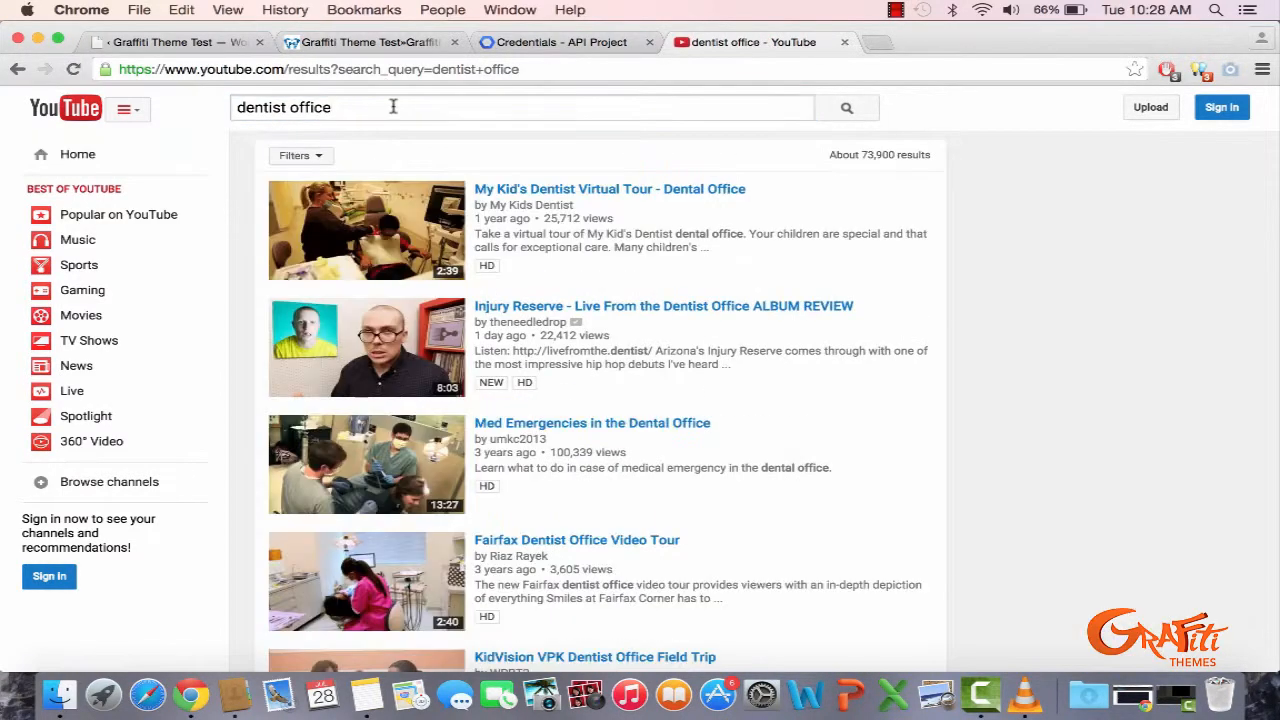
click(375, 236)
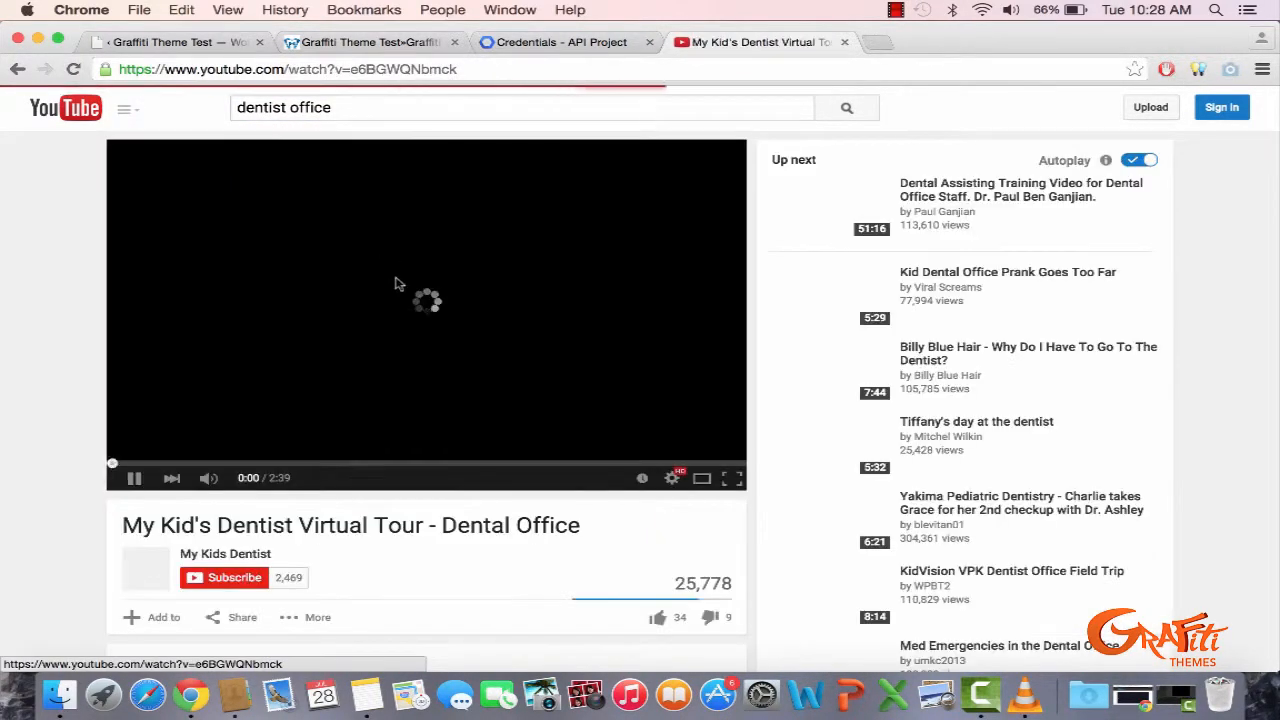
click(409, 300)
- Examine the video's share and embed options, and check Slide 2's hint on the expected Youtube Video Code format
scroll(403, 303, down, 5)
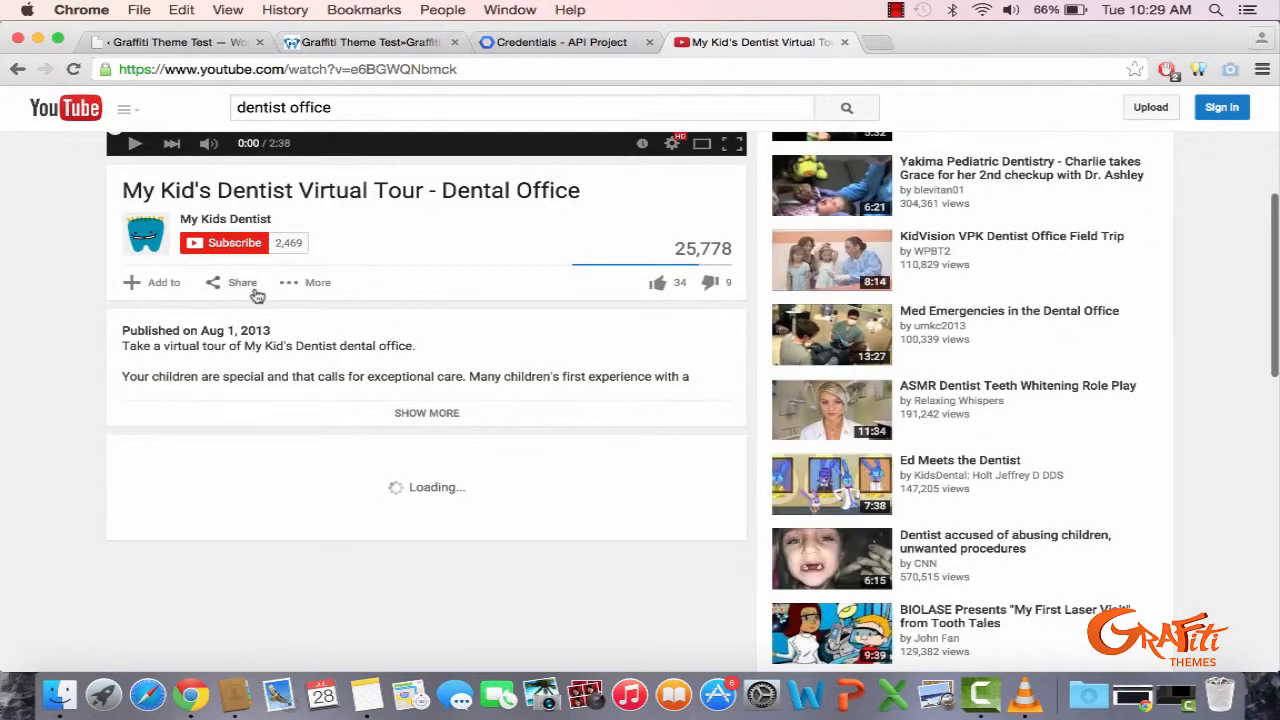
click(295, 283)
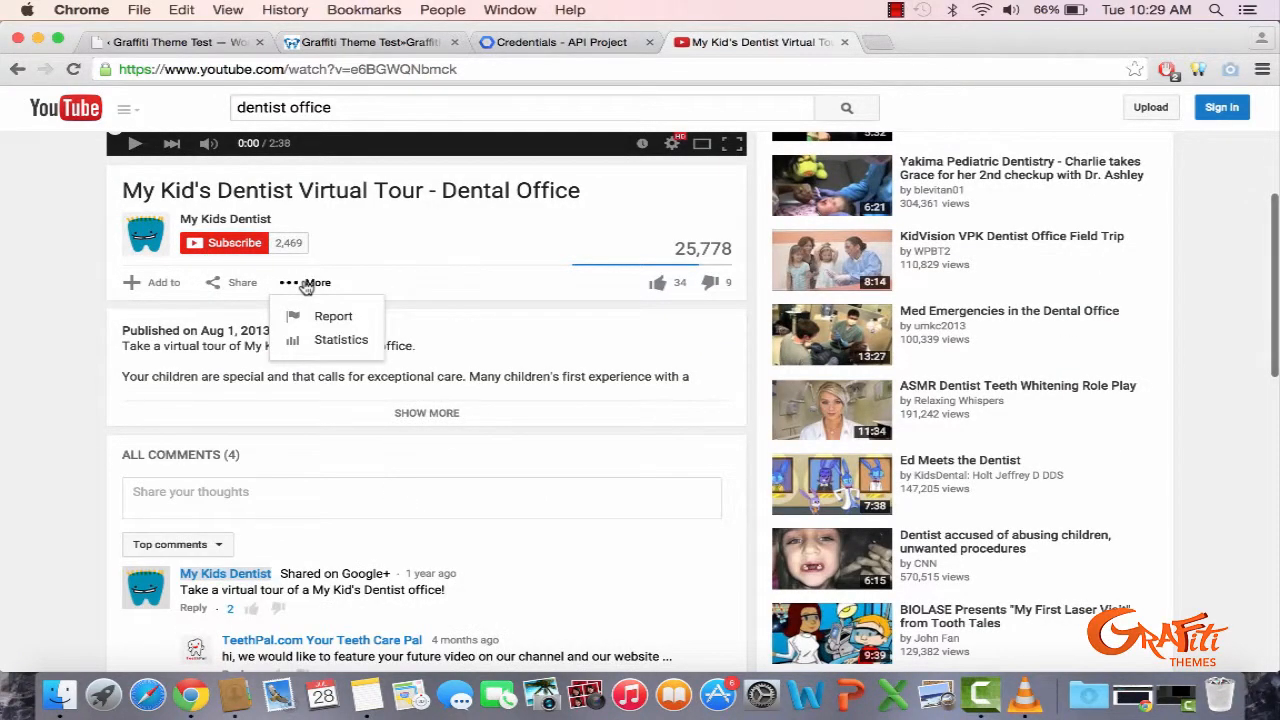
click(240, 283)
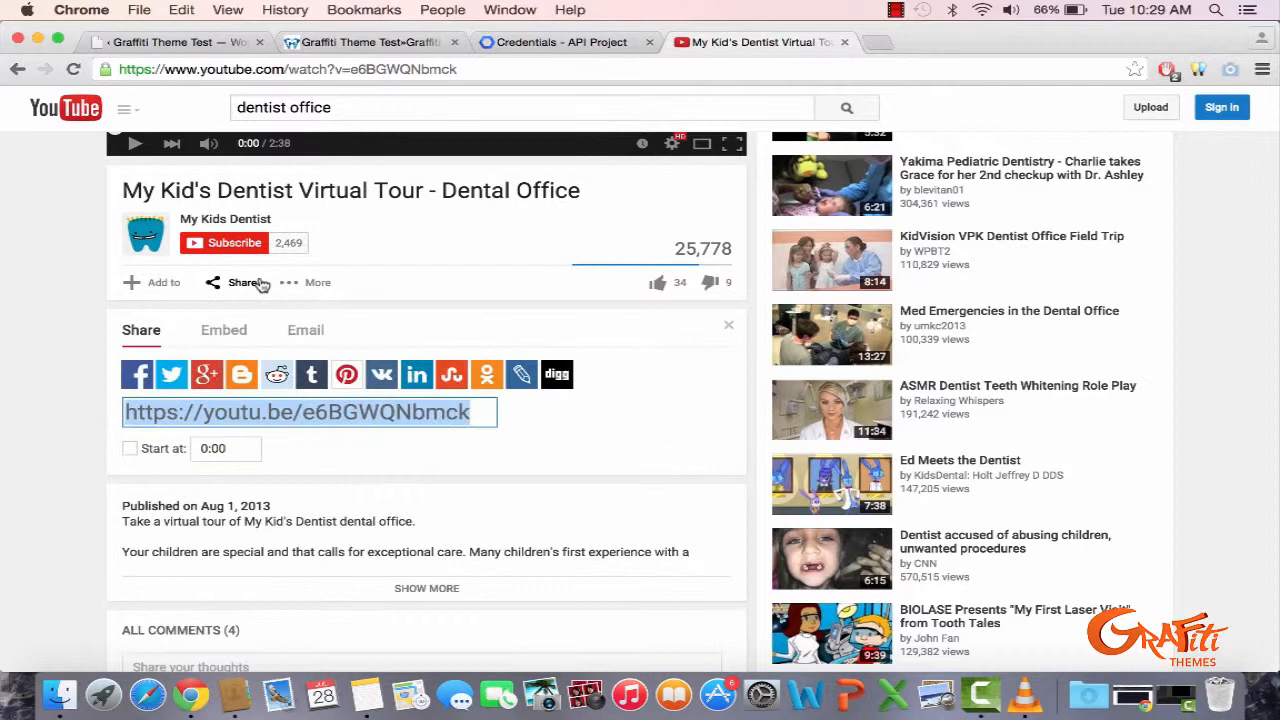
click(240, 330)
click(165, 42)
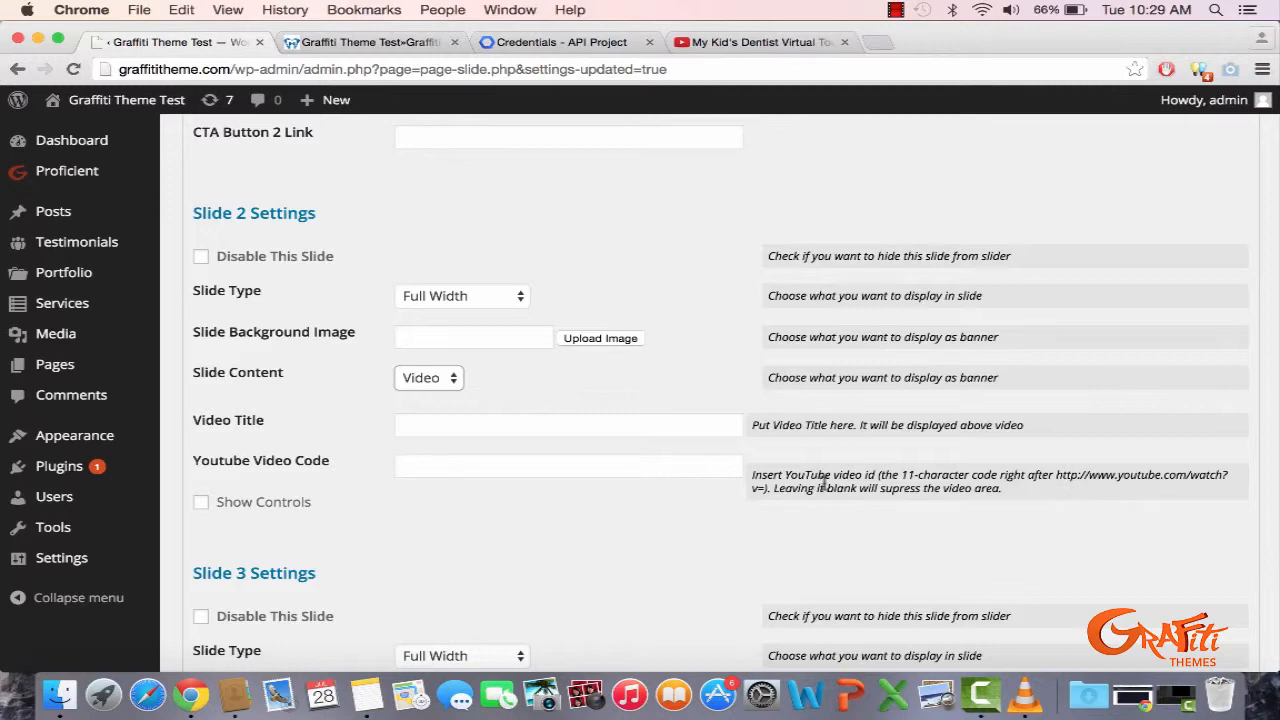
- Copy the video ID e6BGWQNbmck from the YouTube address into Slide 2's Youtube Video Code and title the video "Dentist Office Virtual Tour"
click(720, 44)
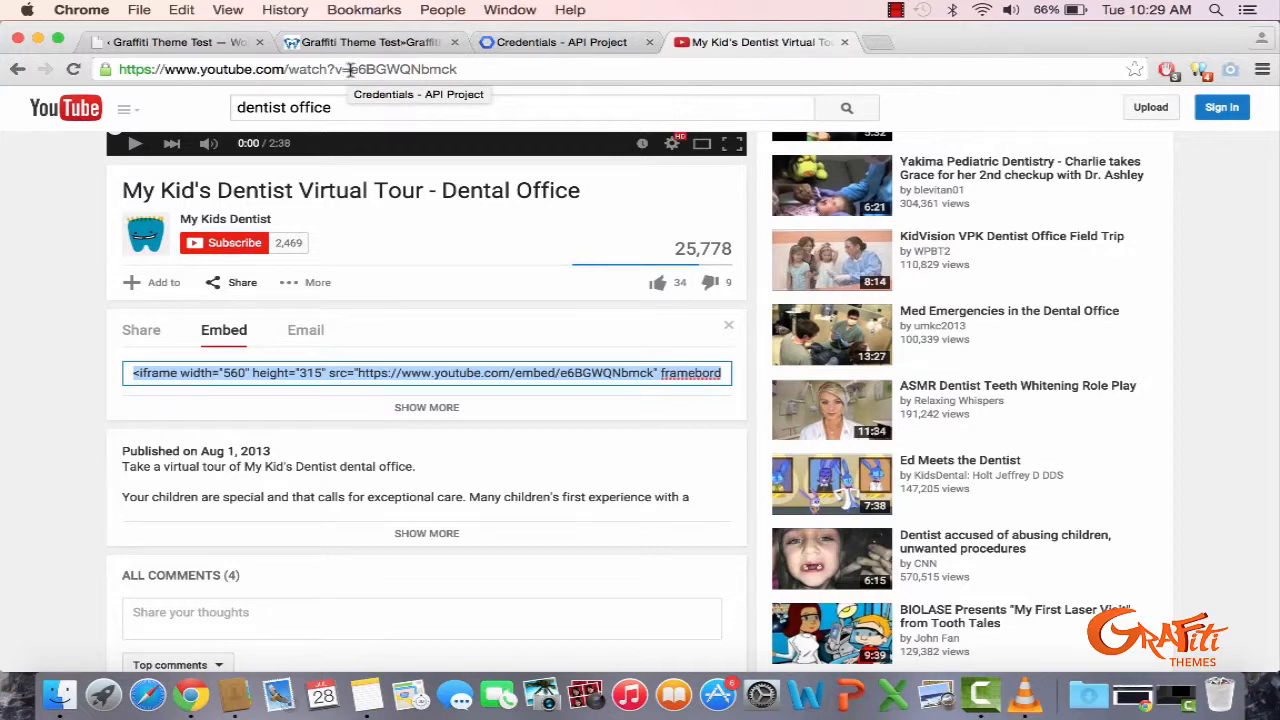
drag(349, 69, 491, 75)
key(super+c)
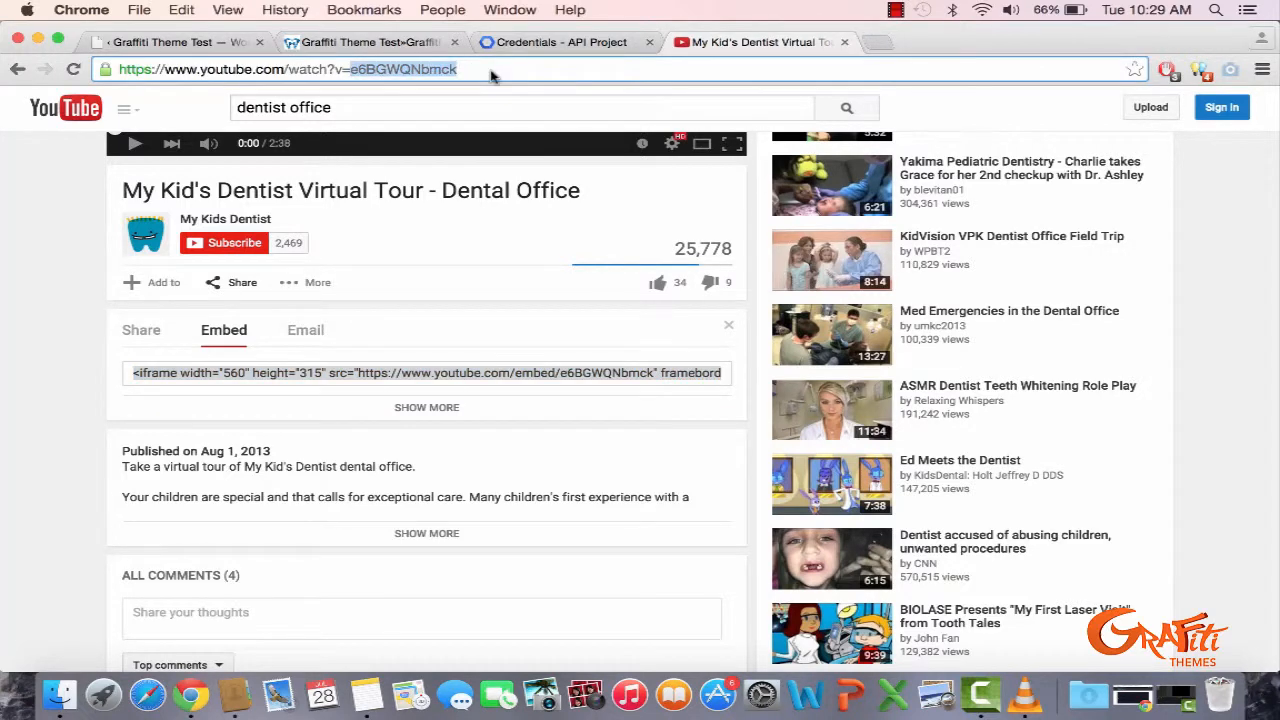
click(201, 44)
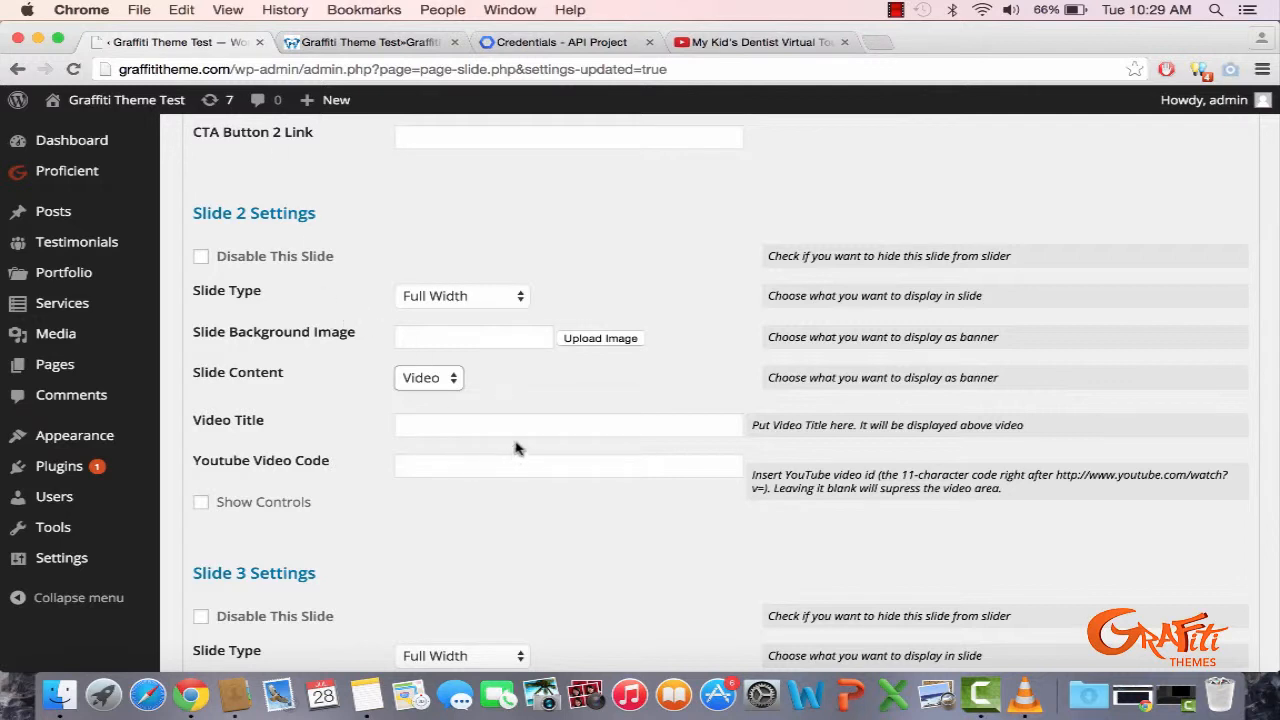
click(512, 463)
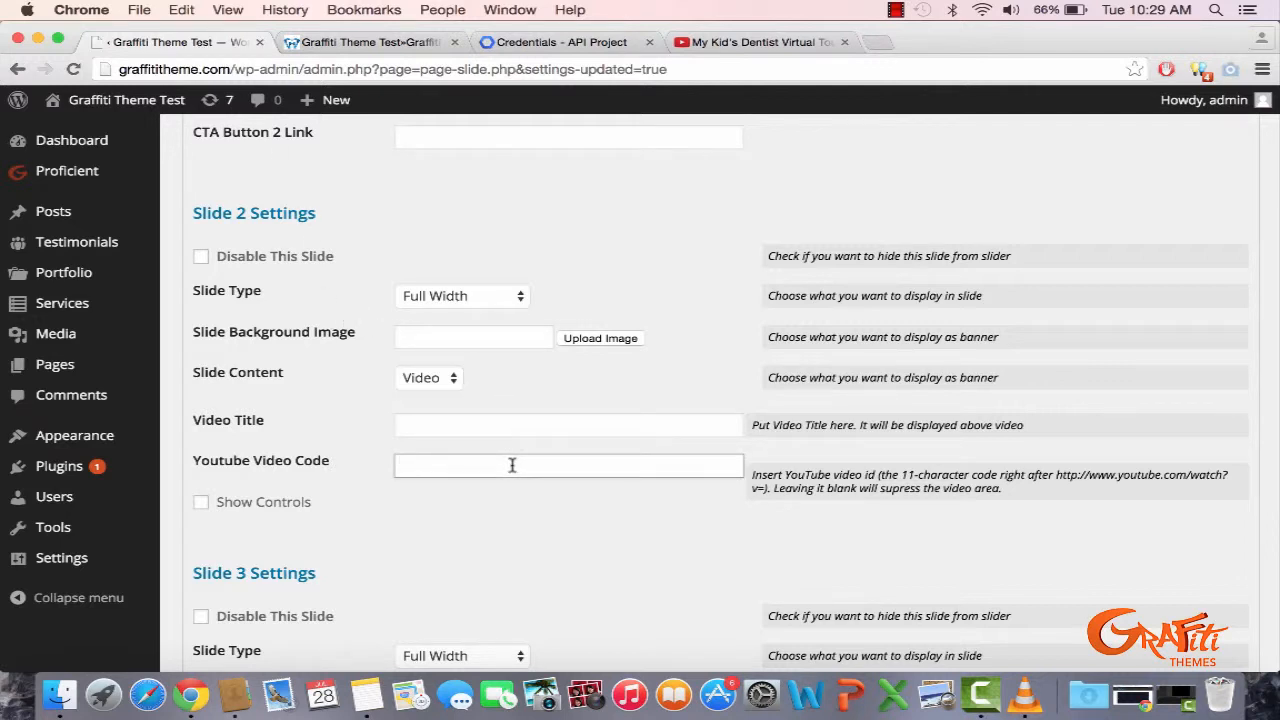
key(super+v)
click(502, 428)
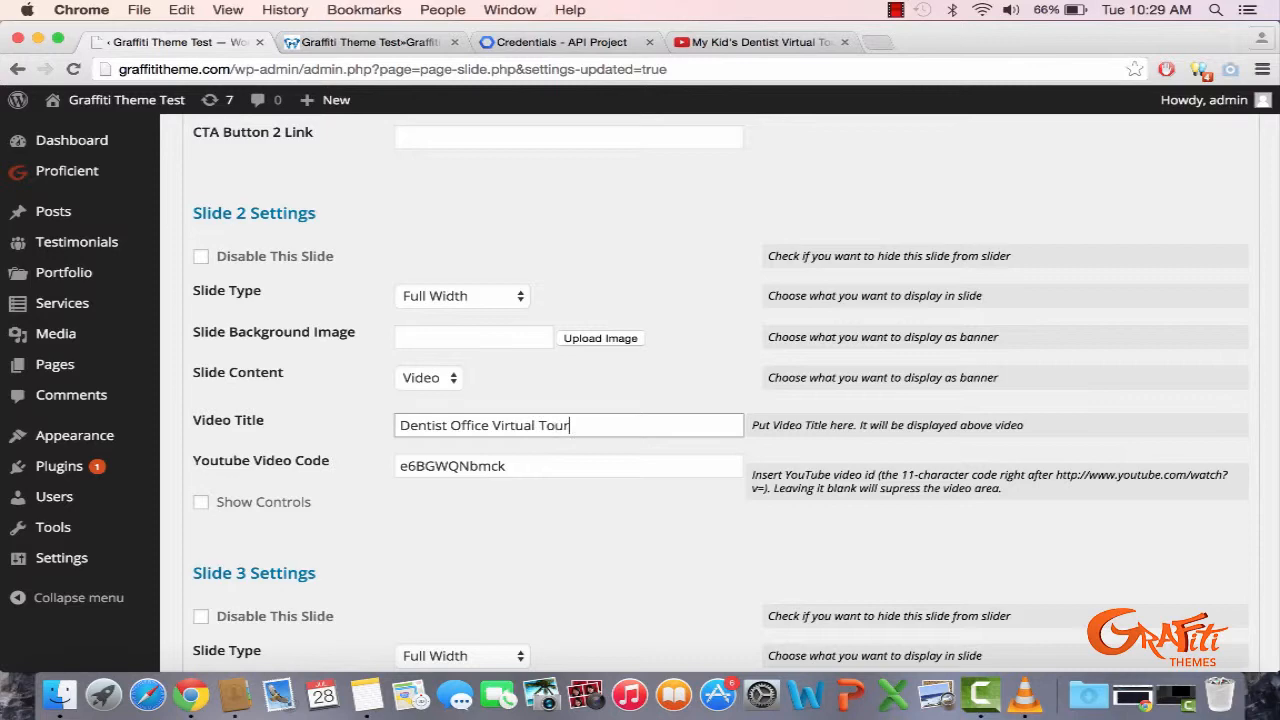
- Save the slider options, reload the site's homepage and play the video on the second slide to check it
scroll(349, 451, down, 15)
click(281, 500)
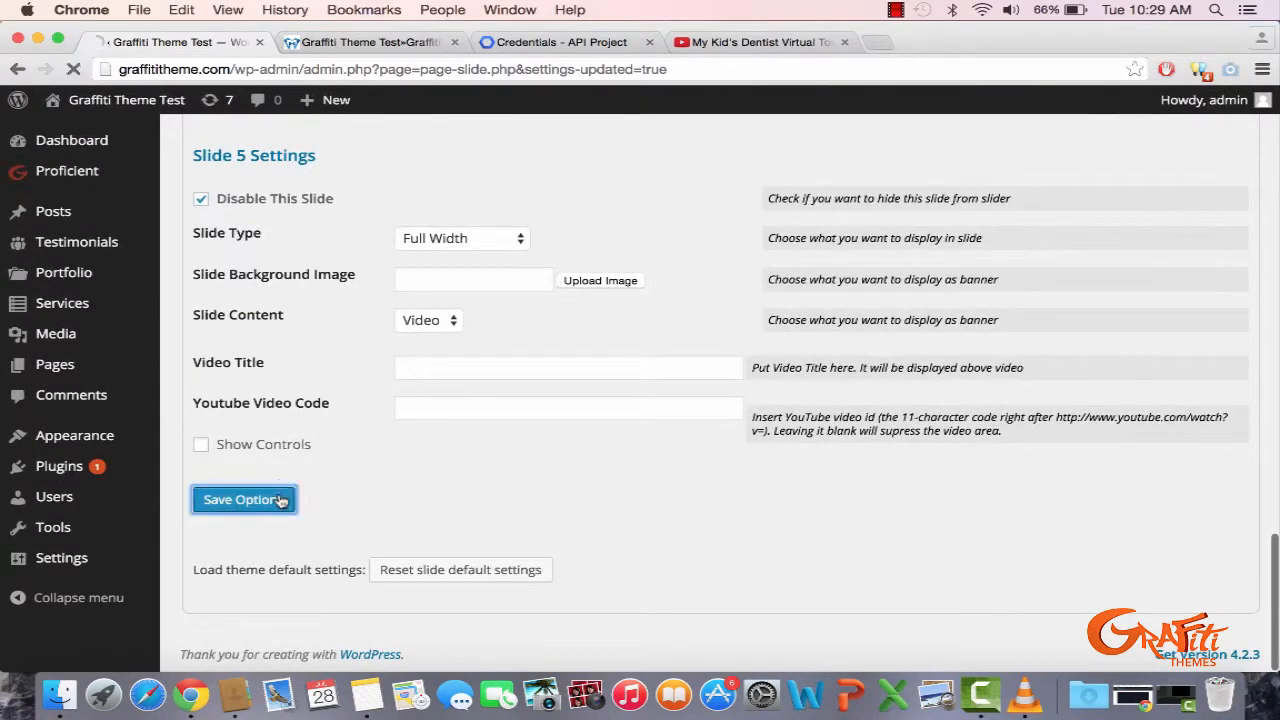
click(389, 46)
key(super+r)
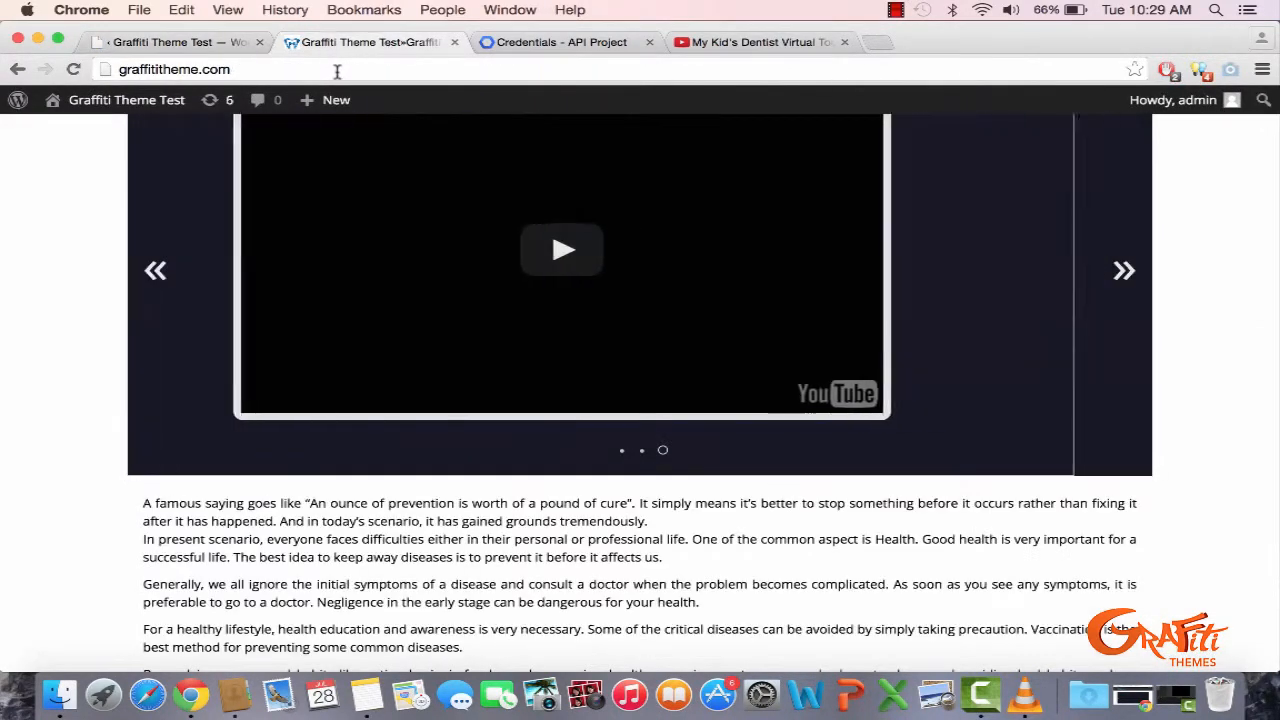
key(super+r)
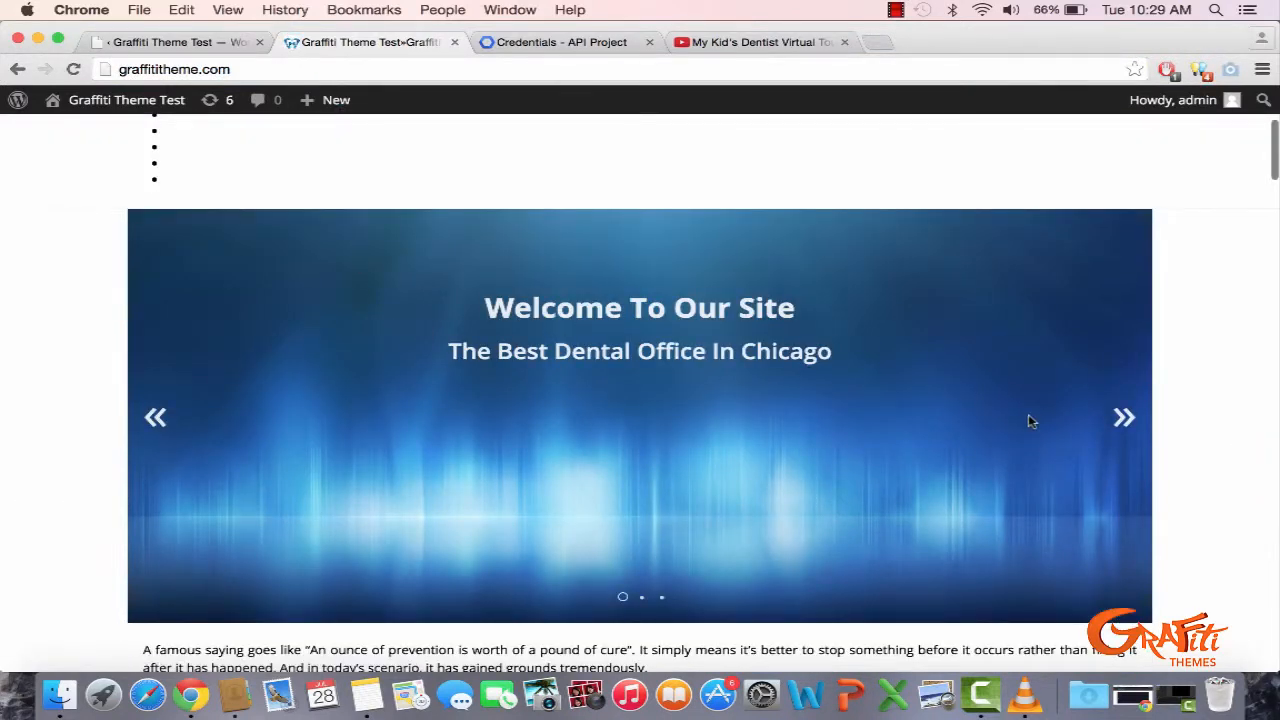
click(1112, 422)
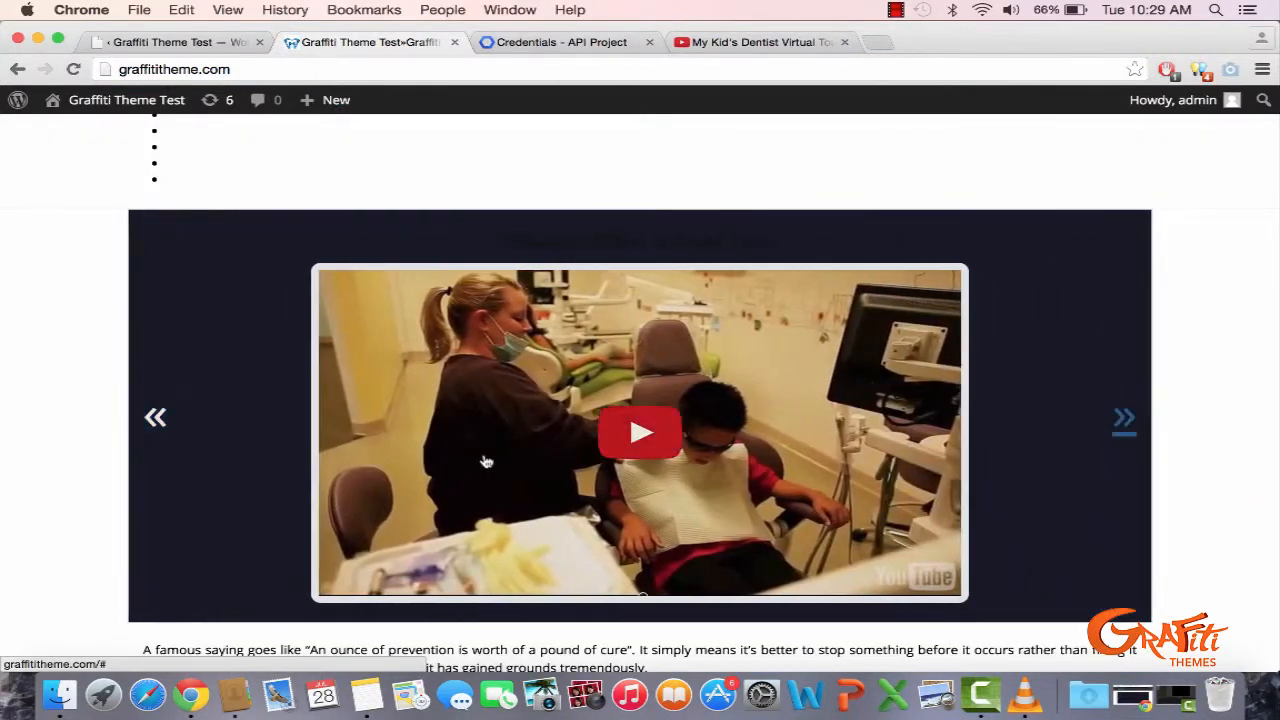
click(636, 433)
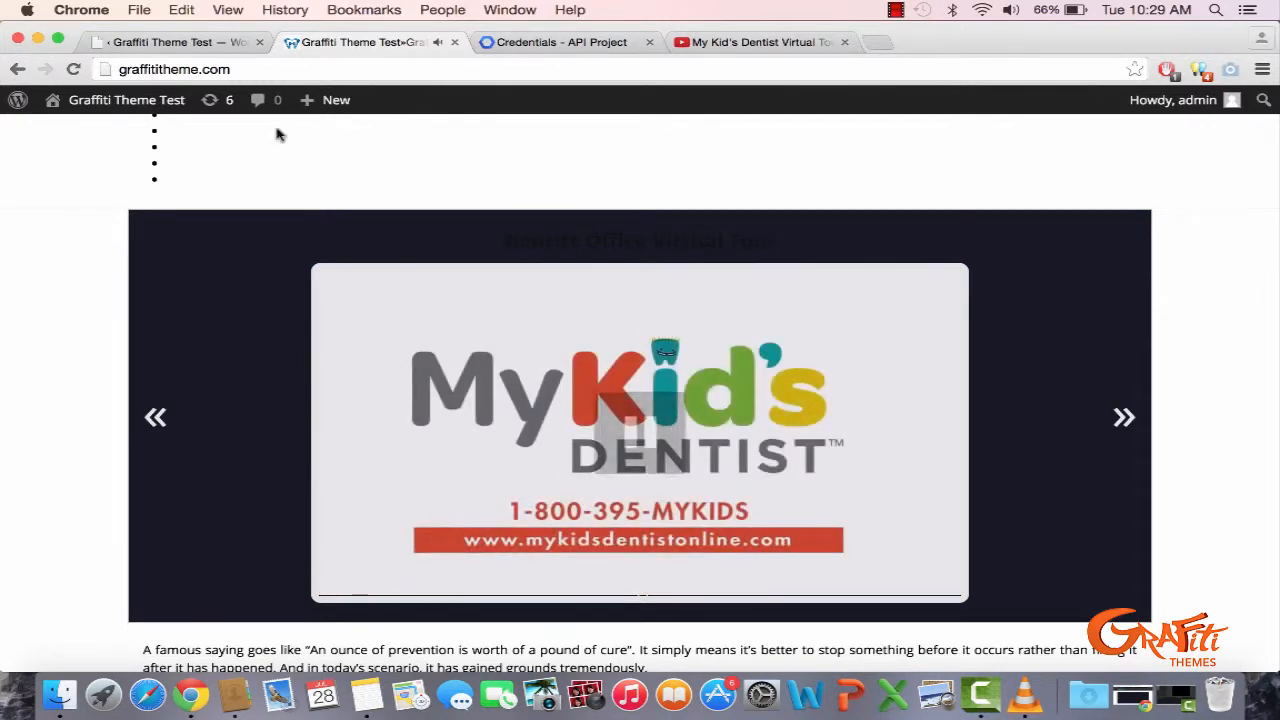
- Return to the slide settings and review Slide 2's video fields, its Show Controls option and the Slide 3 settings
click(168, 42)
scroll(288, 268, down, 5)
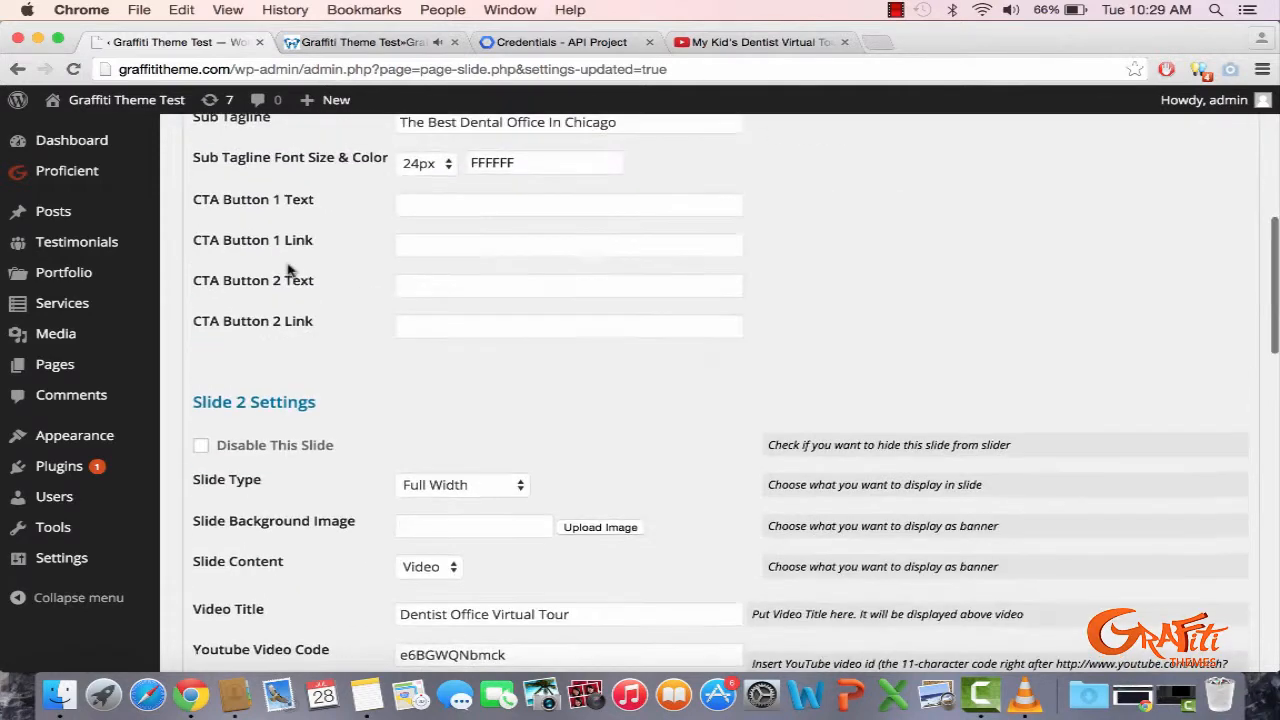
scroll(288, 268, up, 4)
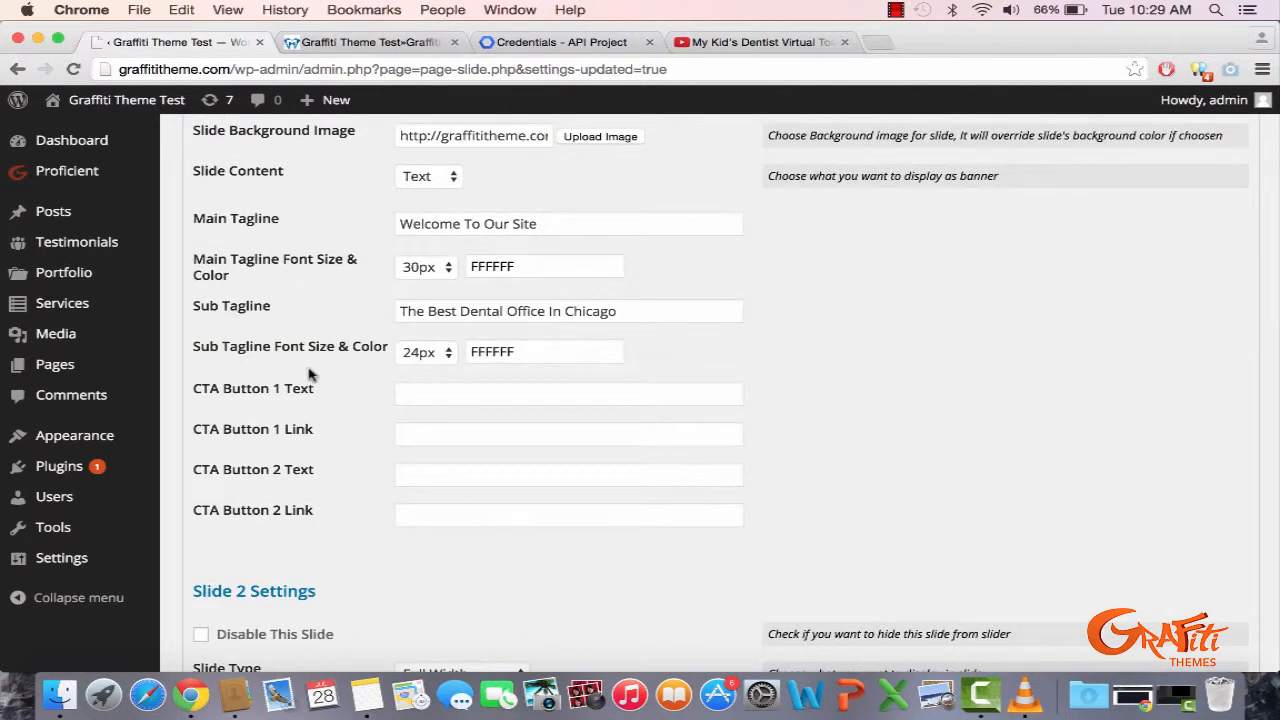
scroll(309, 372, up, 2)
scroll(307, 368, down, 10)
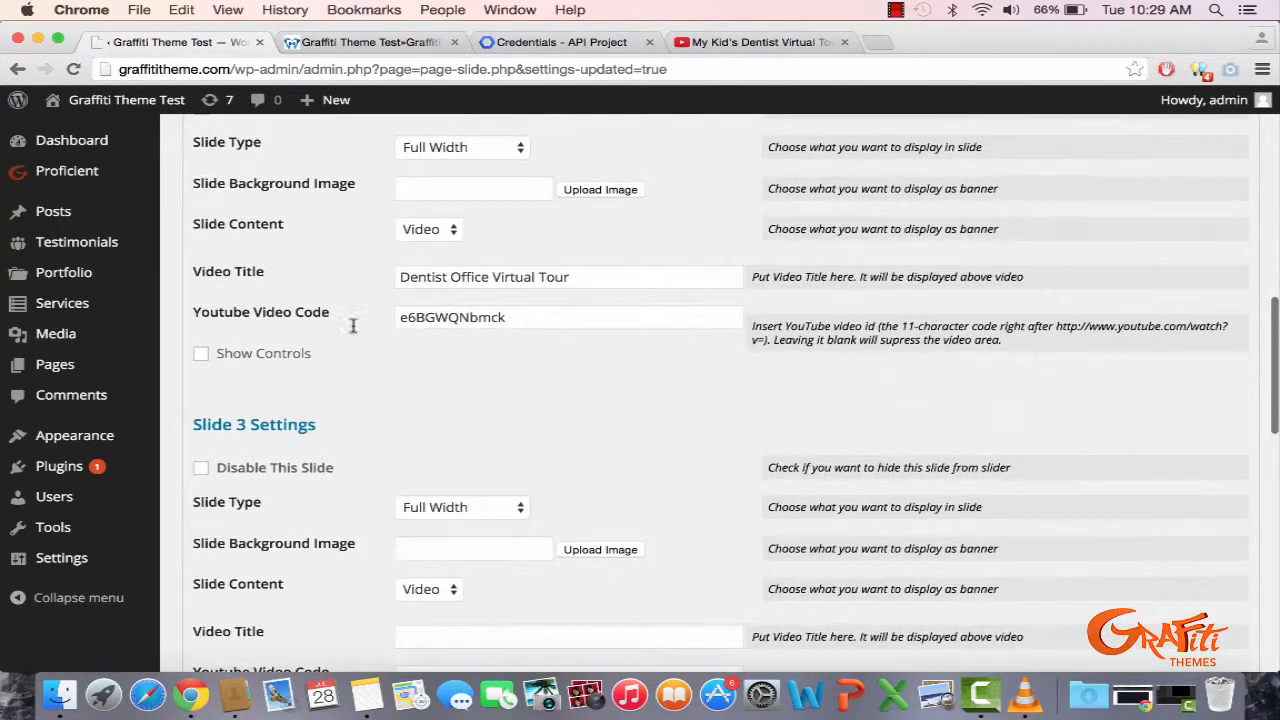
scroll(470, 233, up, 1)
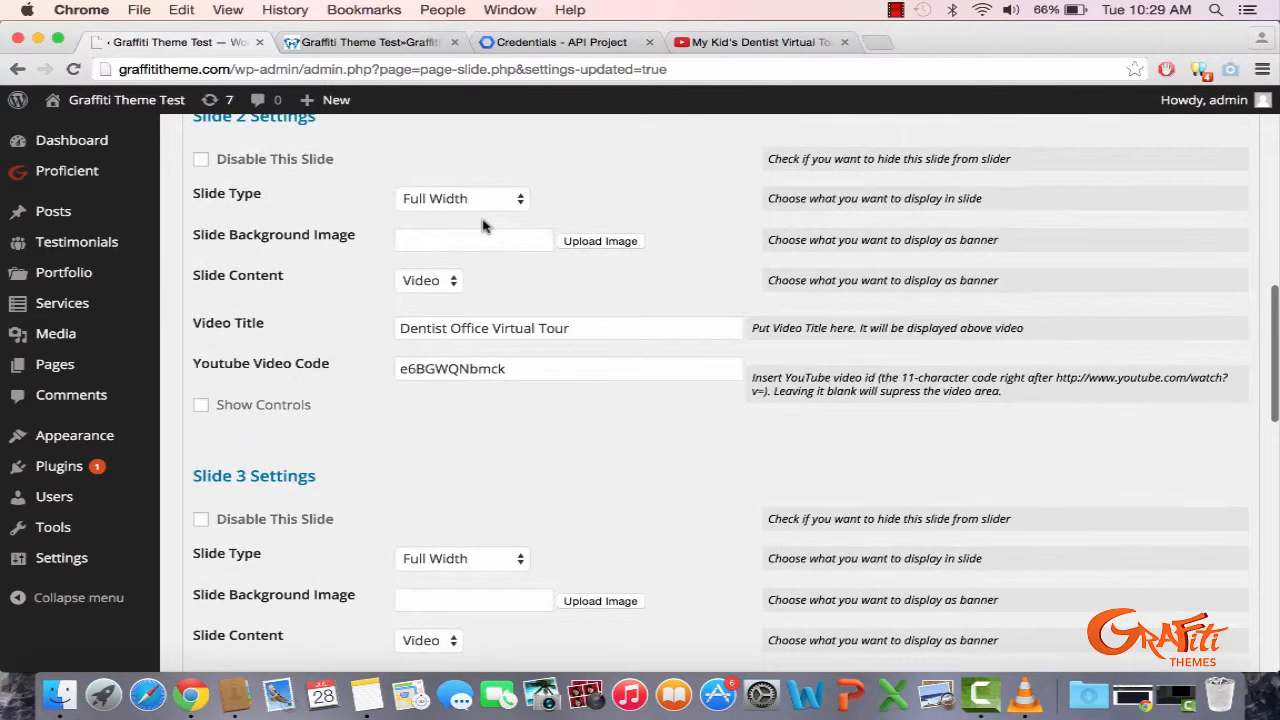
double_click(295, 408)
click(435, 428)
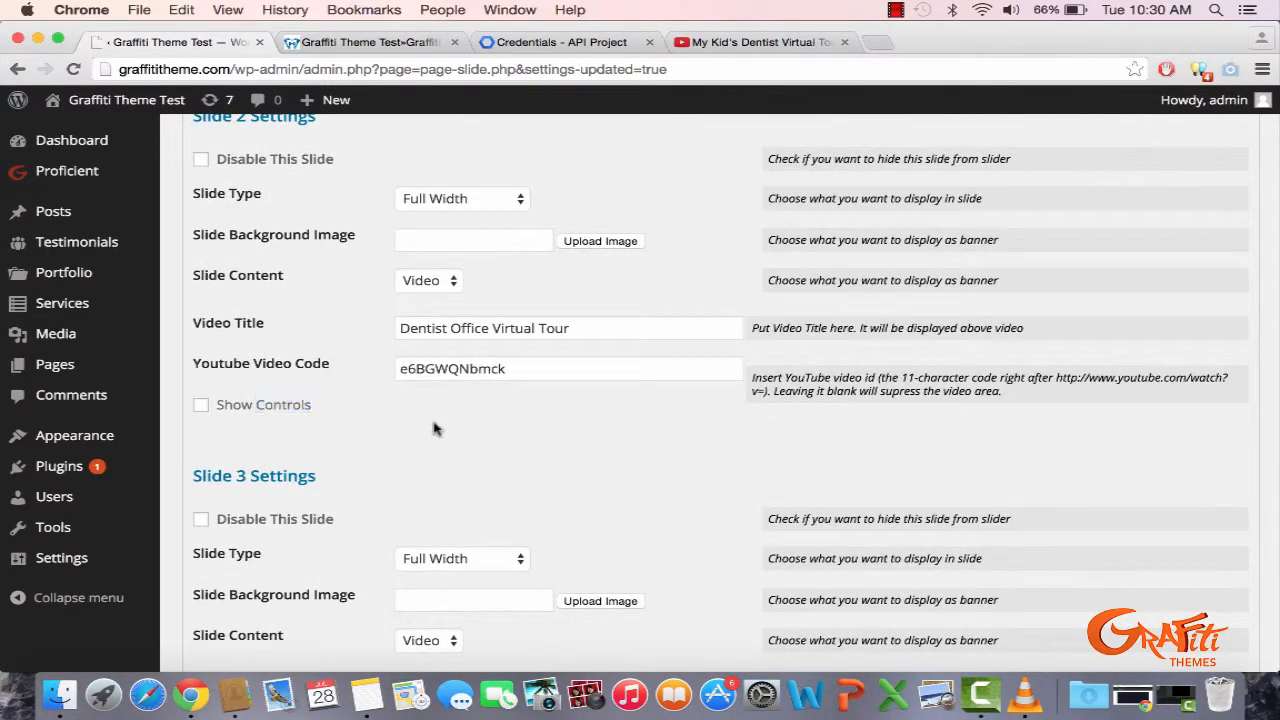
scroll(435, 428, down, 3)
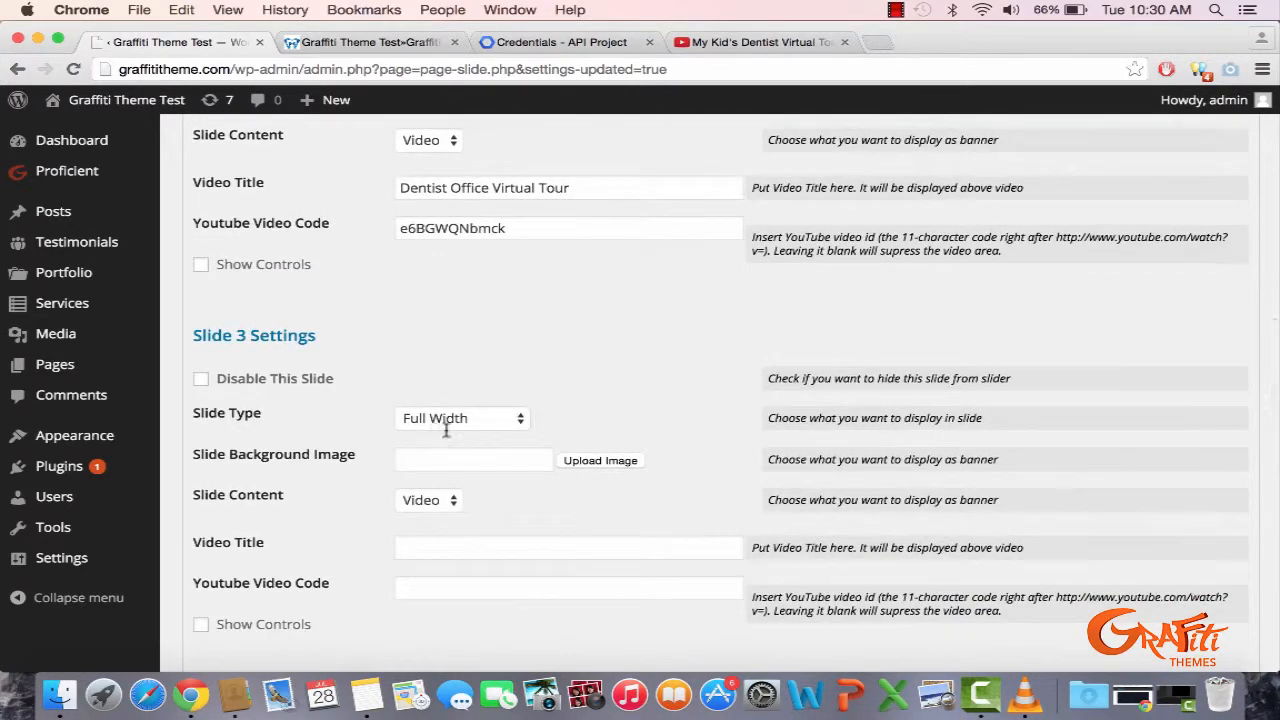
scroll(494, 476, down, 3)
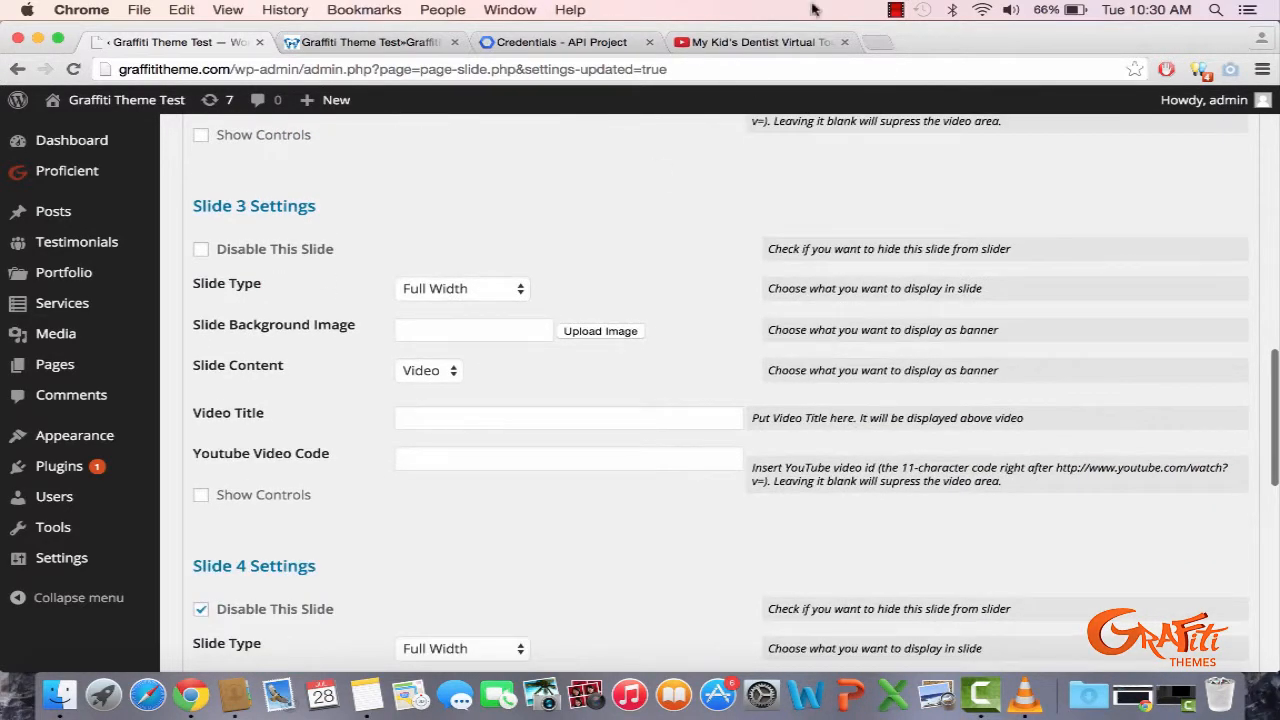
- Close the YouTube video and search Google Images for "dentist background image" in a new tab
click(844, 42)
click(688, 45)
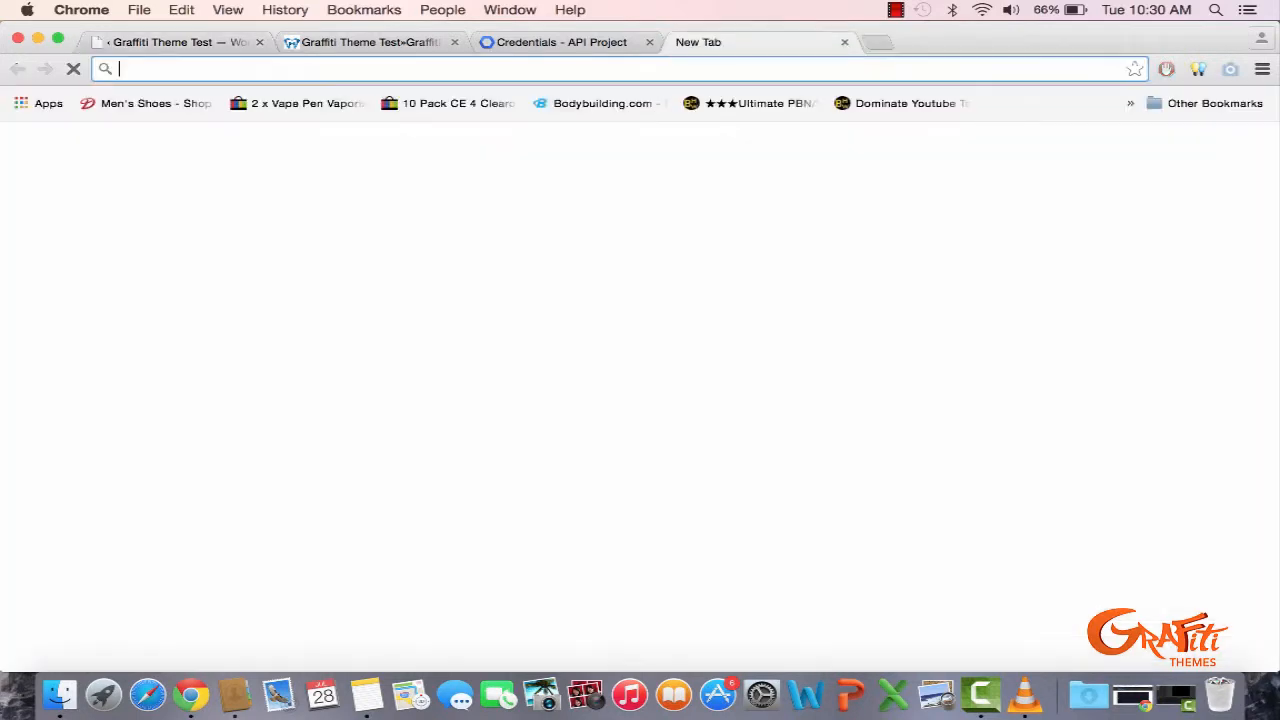
text(de)
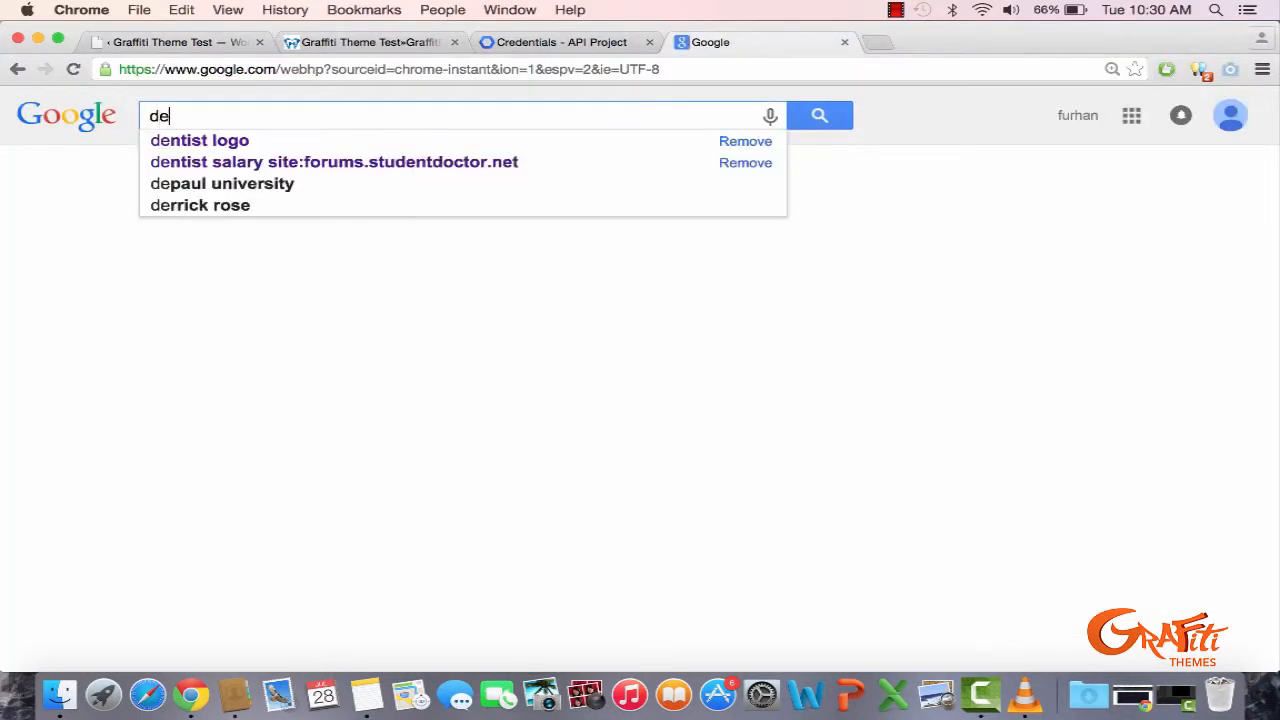
text(ntist backrg)
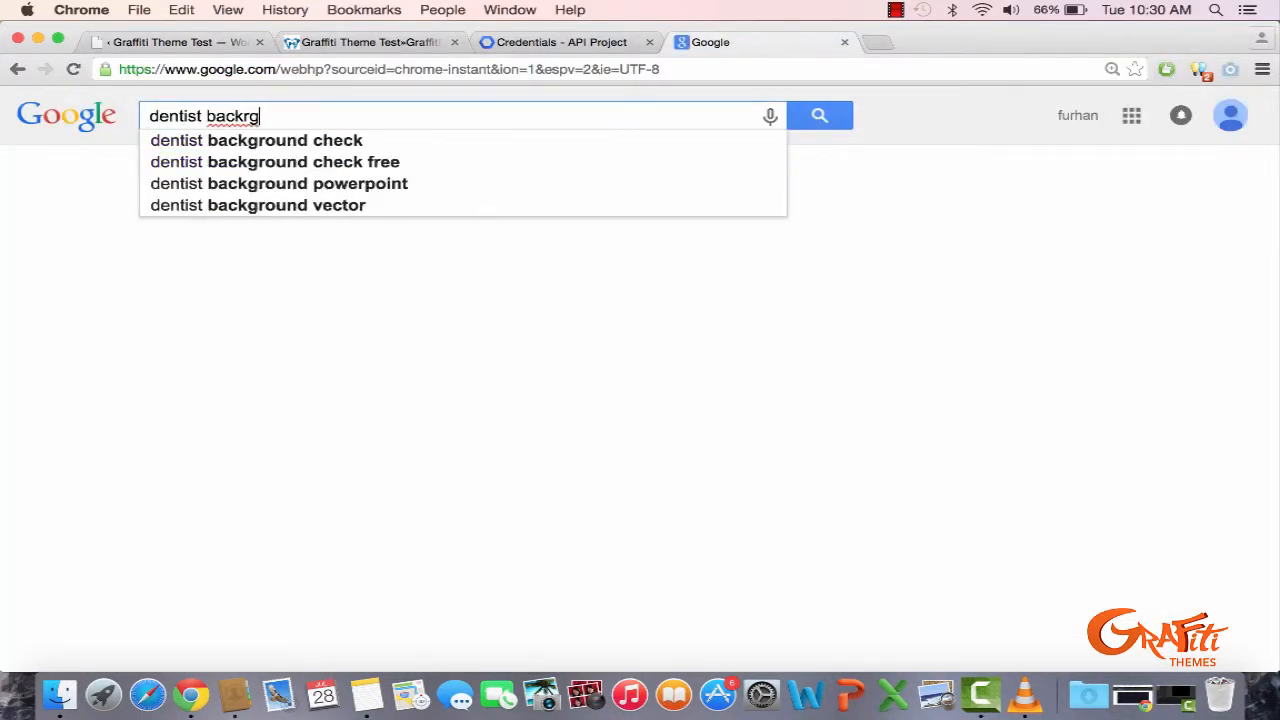
key(BackSpace)
key(BackSpace)
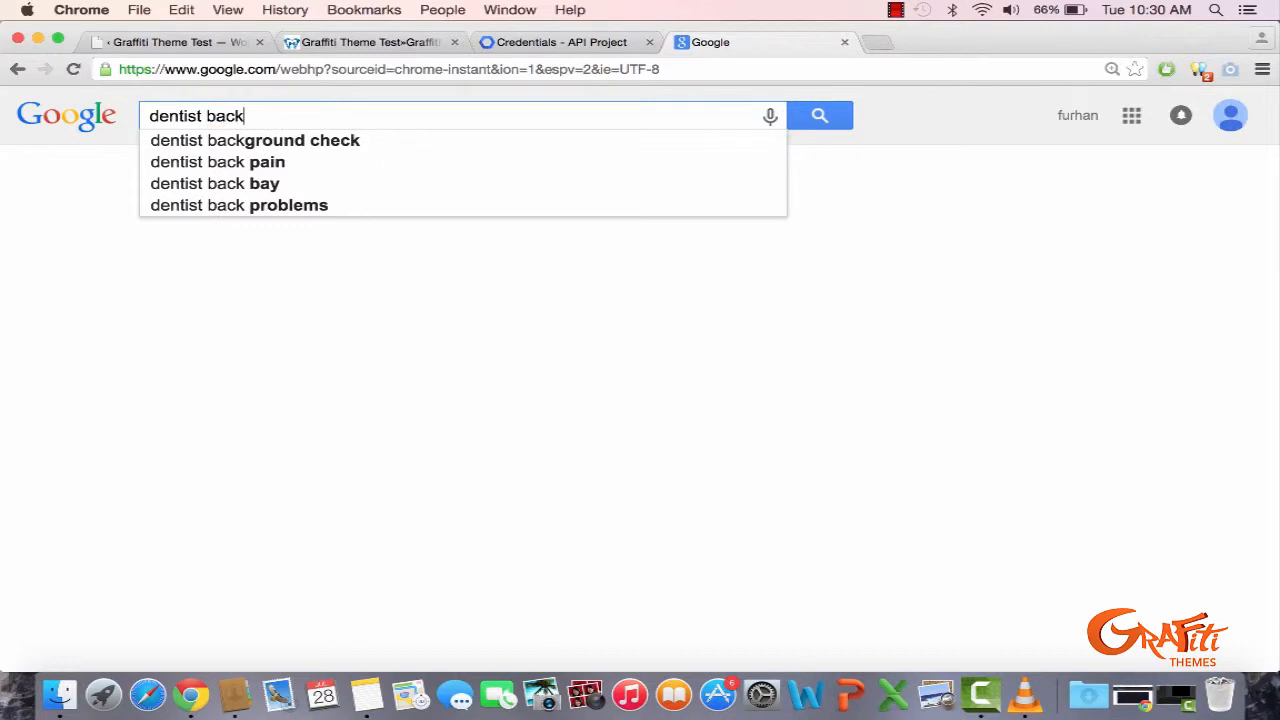
text(ground image)
key(Return)
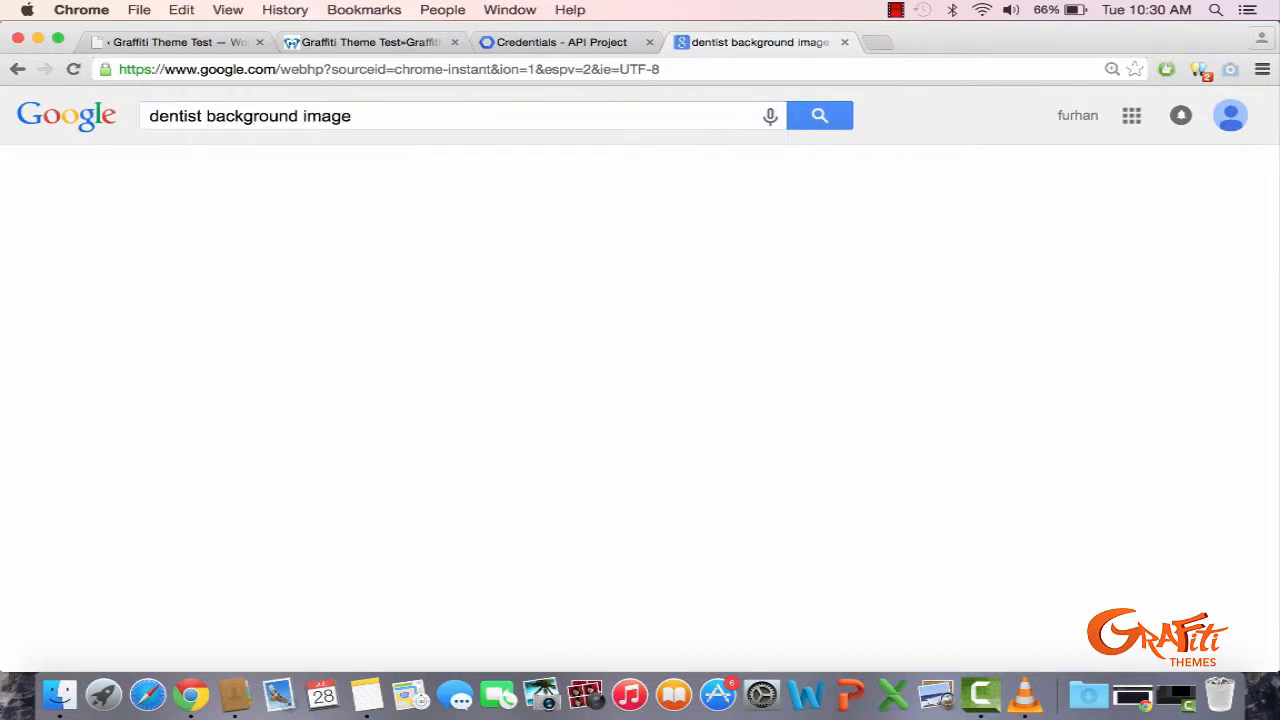
click(253, 176)
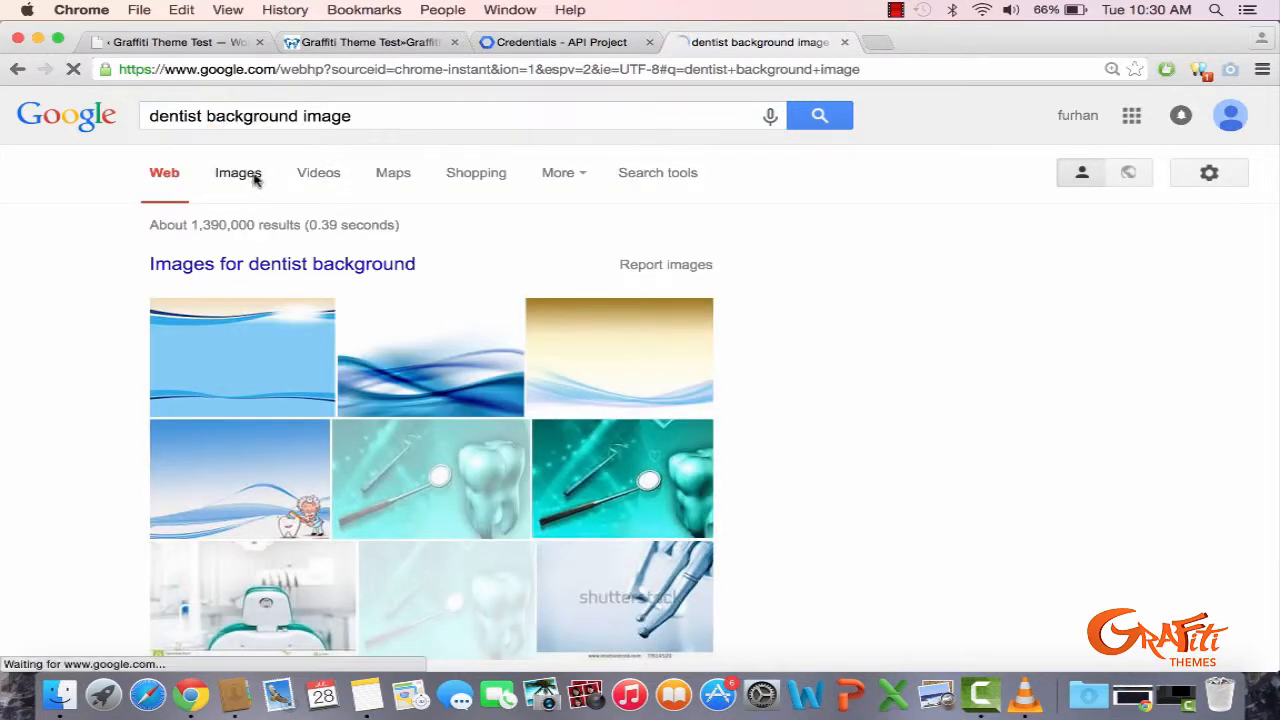
- View the teal image of a tooth and dental instruments at full size and return to the image results
scroll(672, 268, down, 2)
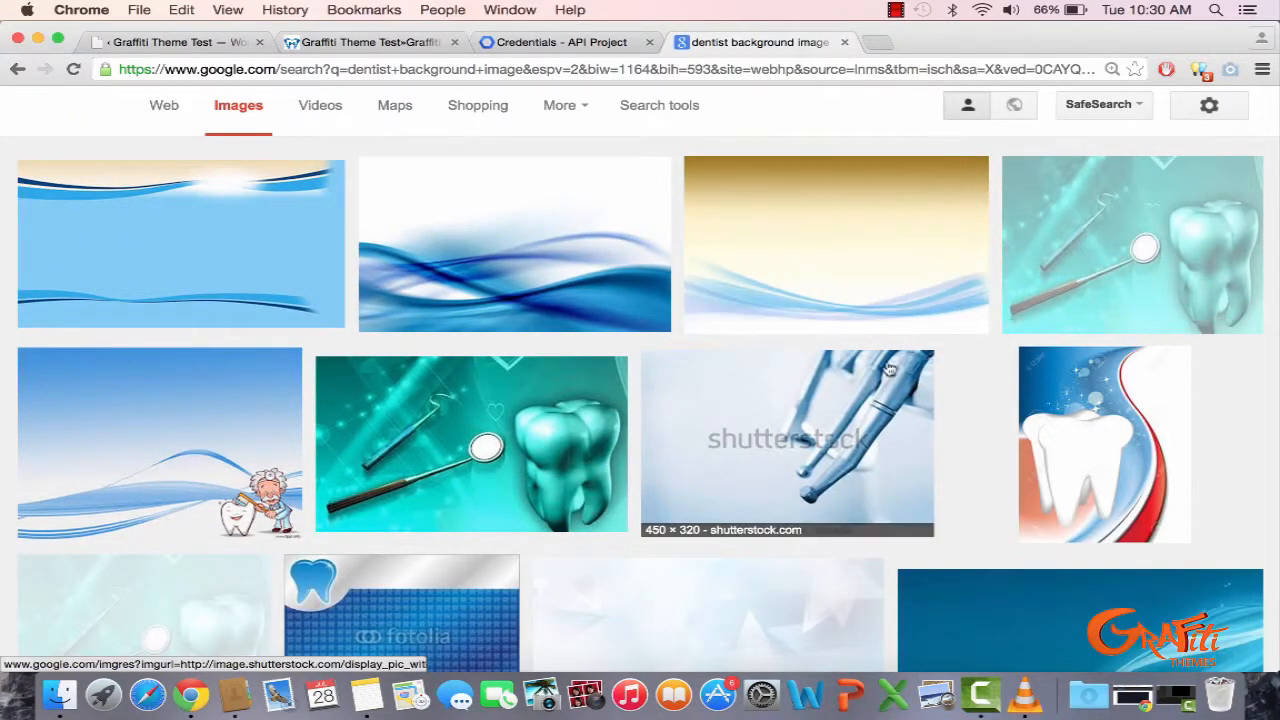
click(543, 410)
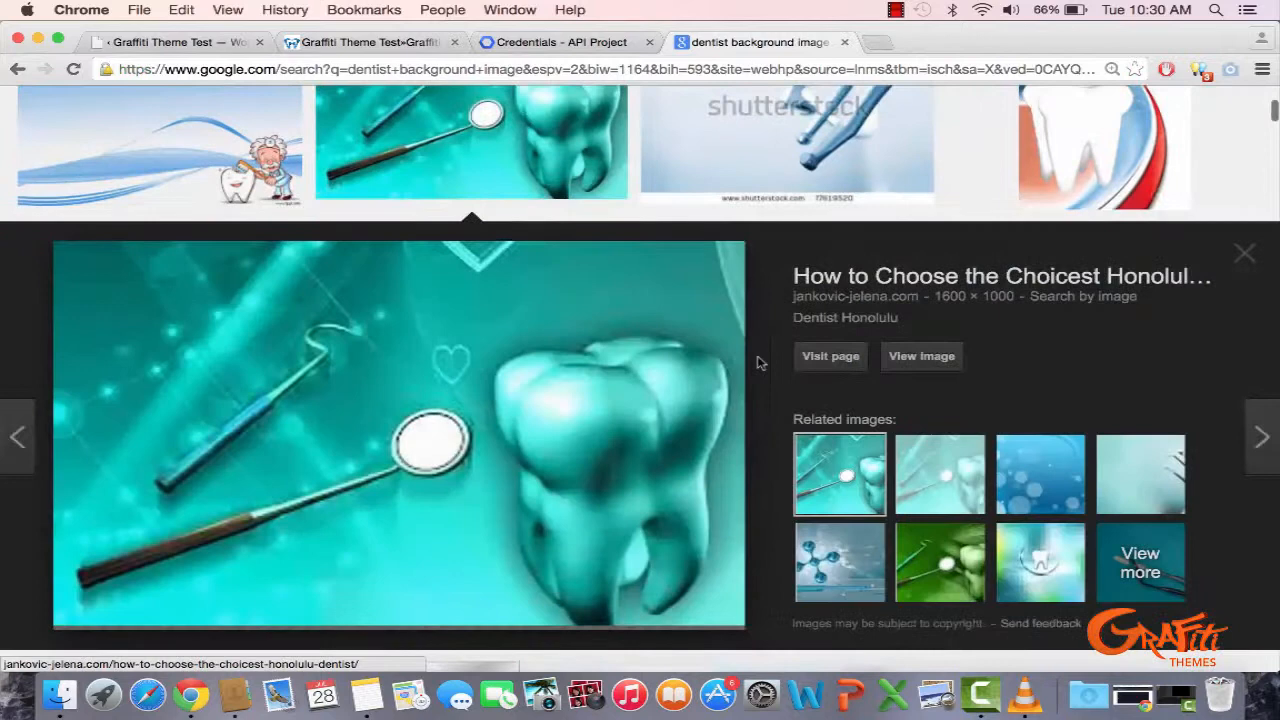
click(922, 358)
right_click(422, 353)
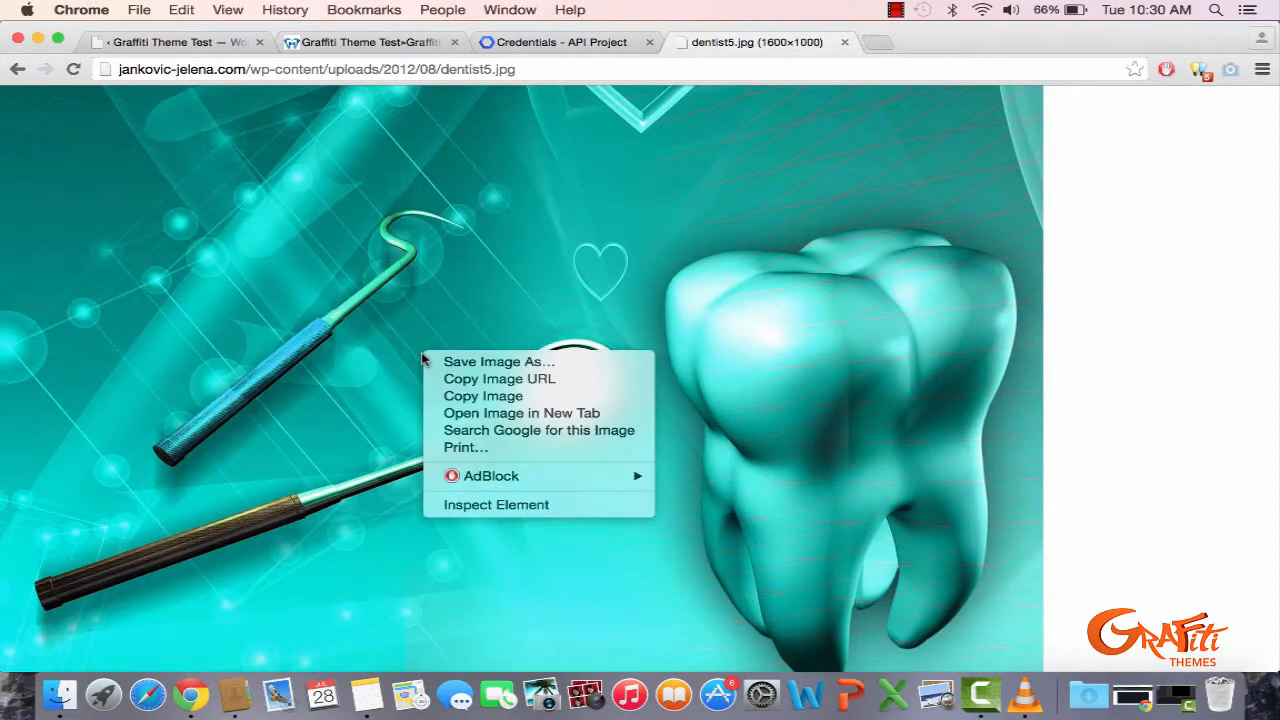
click(927, 196)
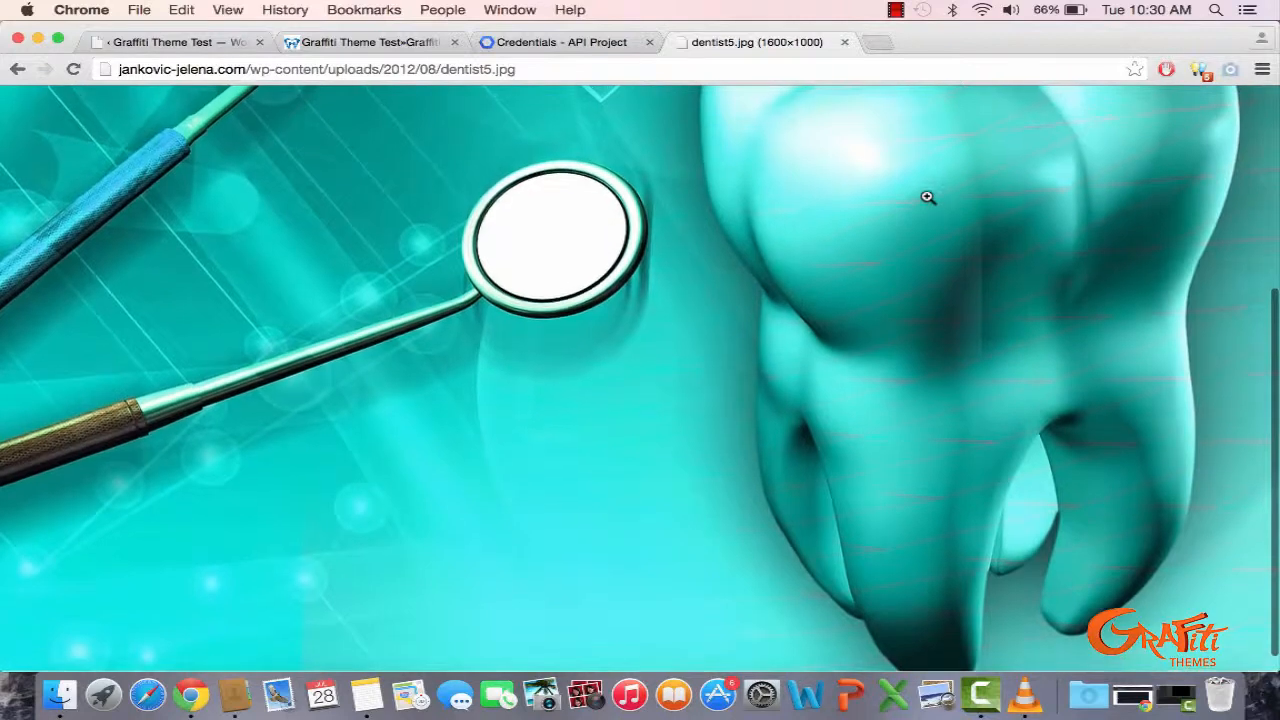
click(927, 196)
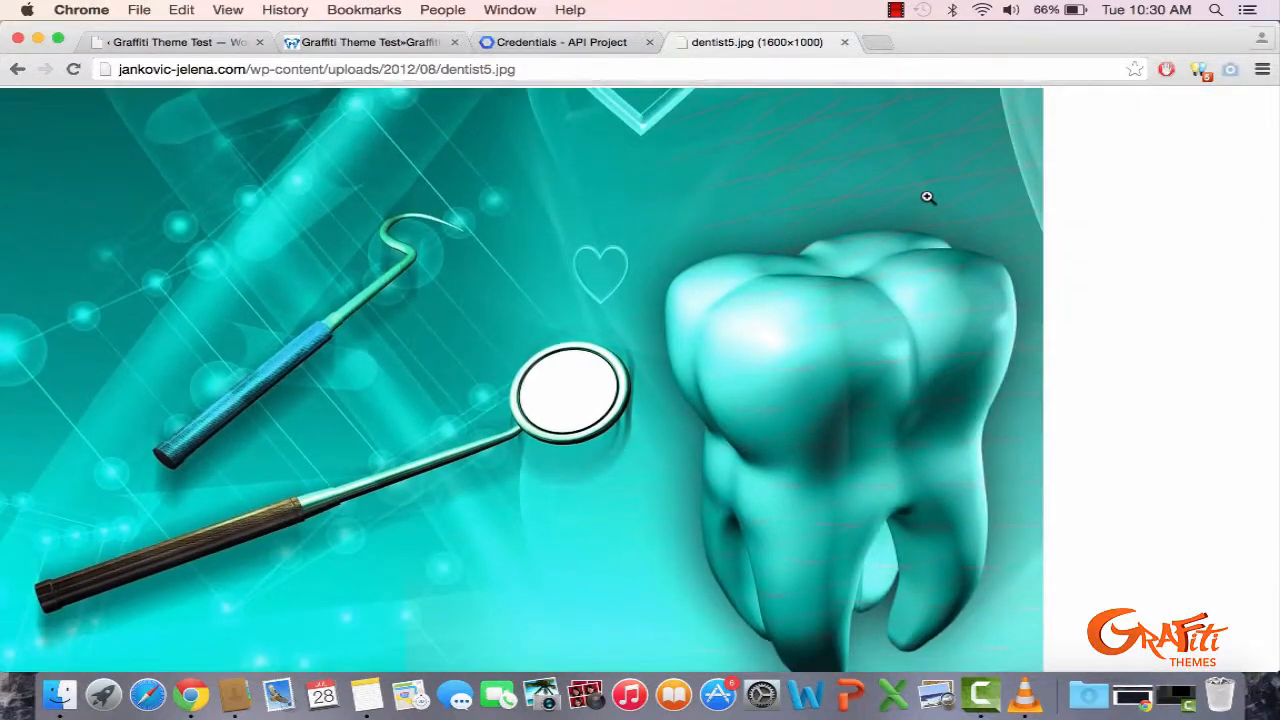
click(14, 72)
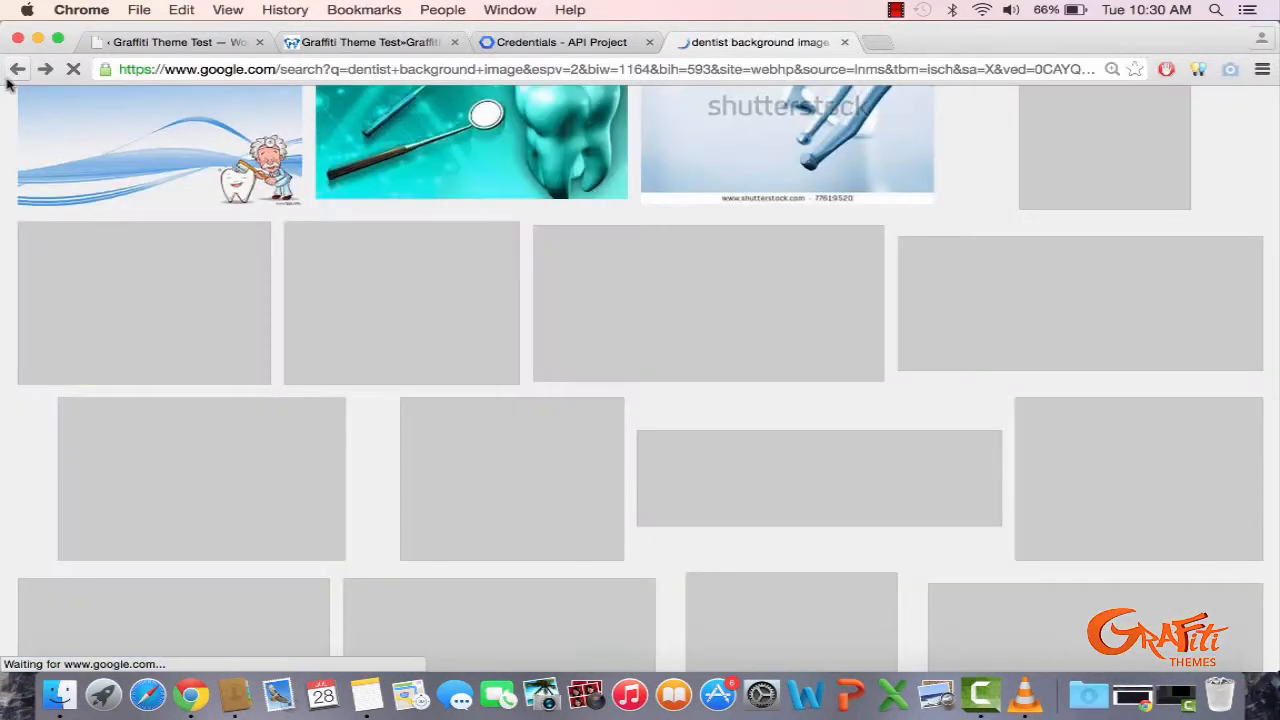
- Browse further image results, view the dentist chair image from Dreamstime at full size, and go back to the web results
scroll(258, 190, up, 6)
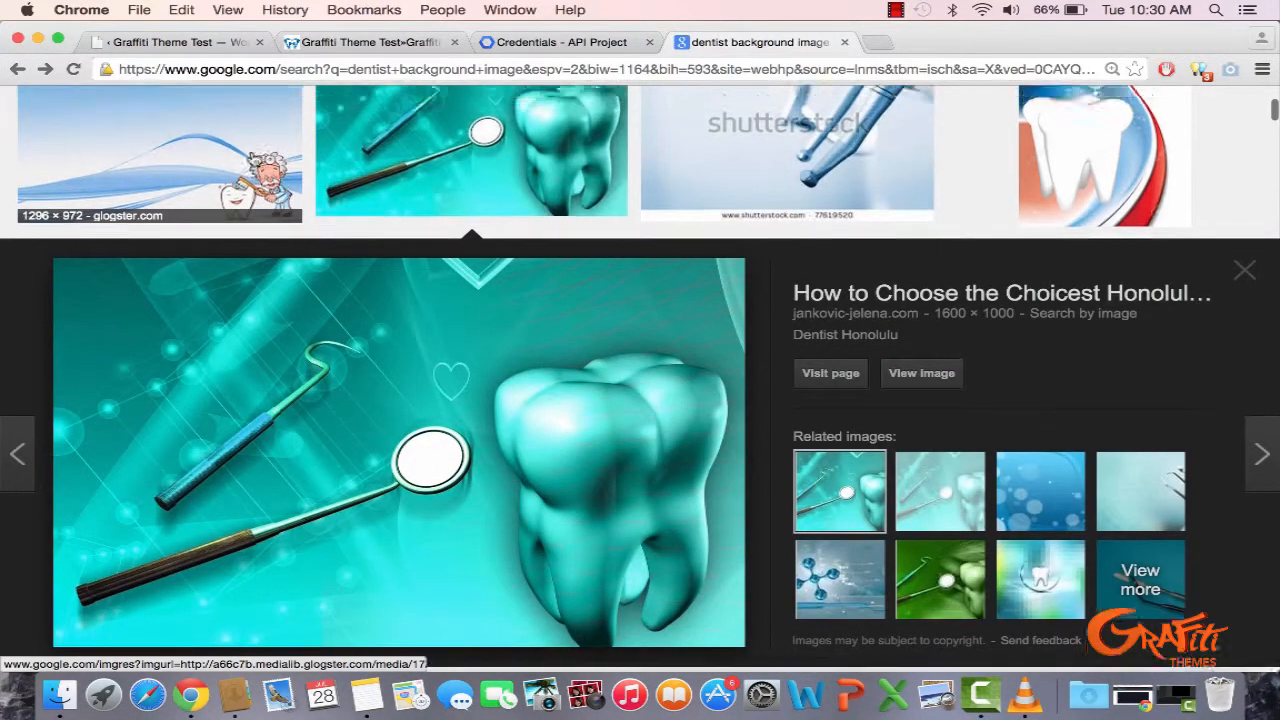
scroll(251, 170, down, 10)
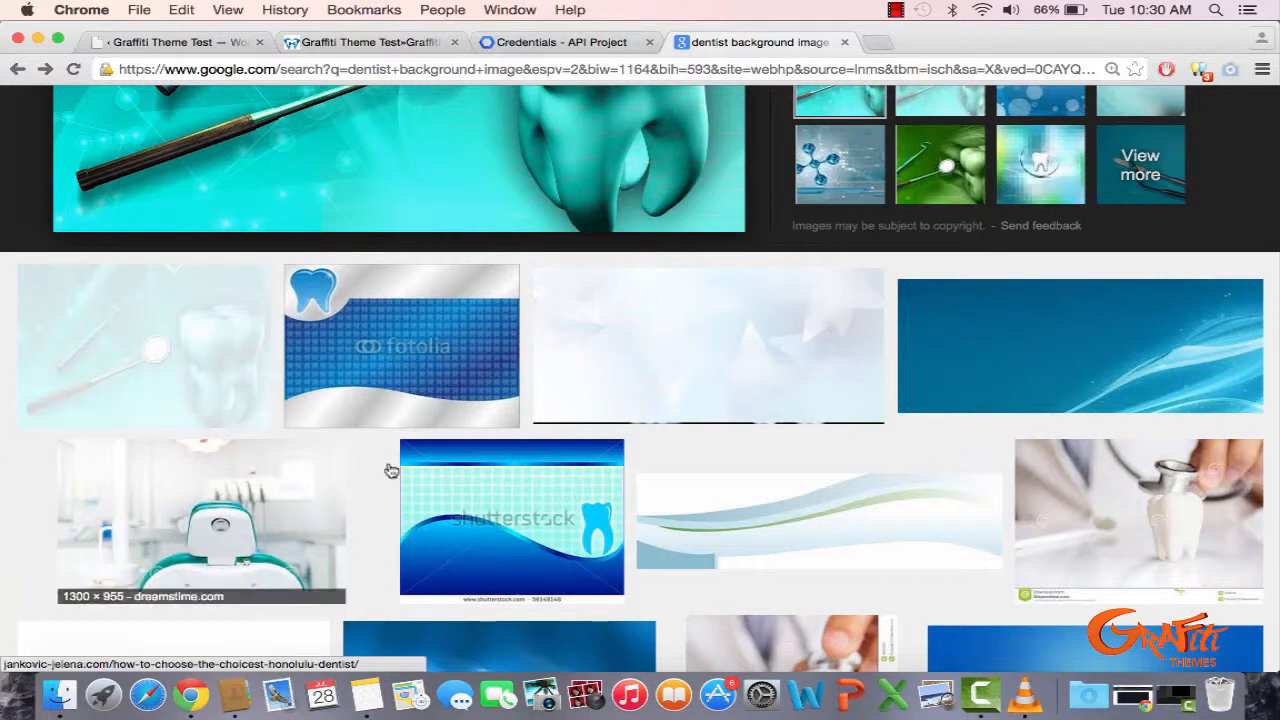
click(205, 520)
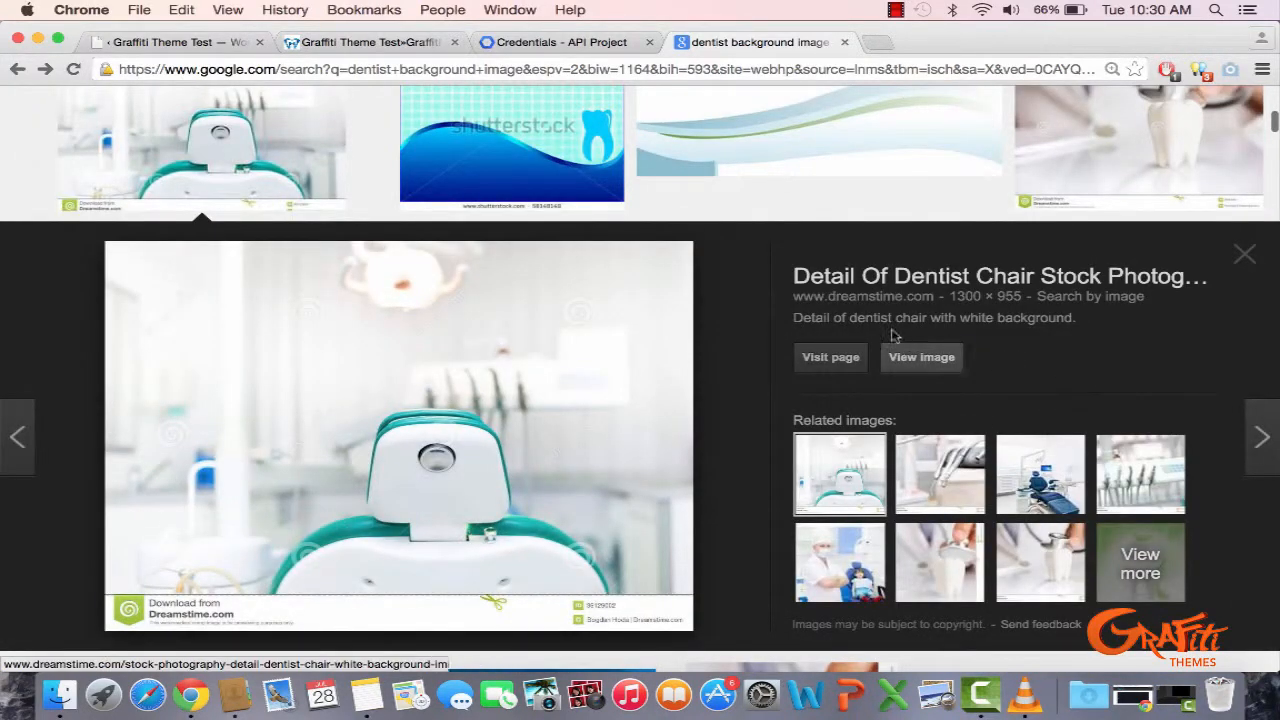
click(915, 358)
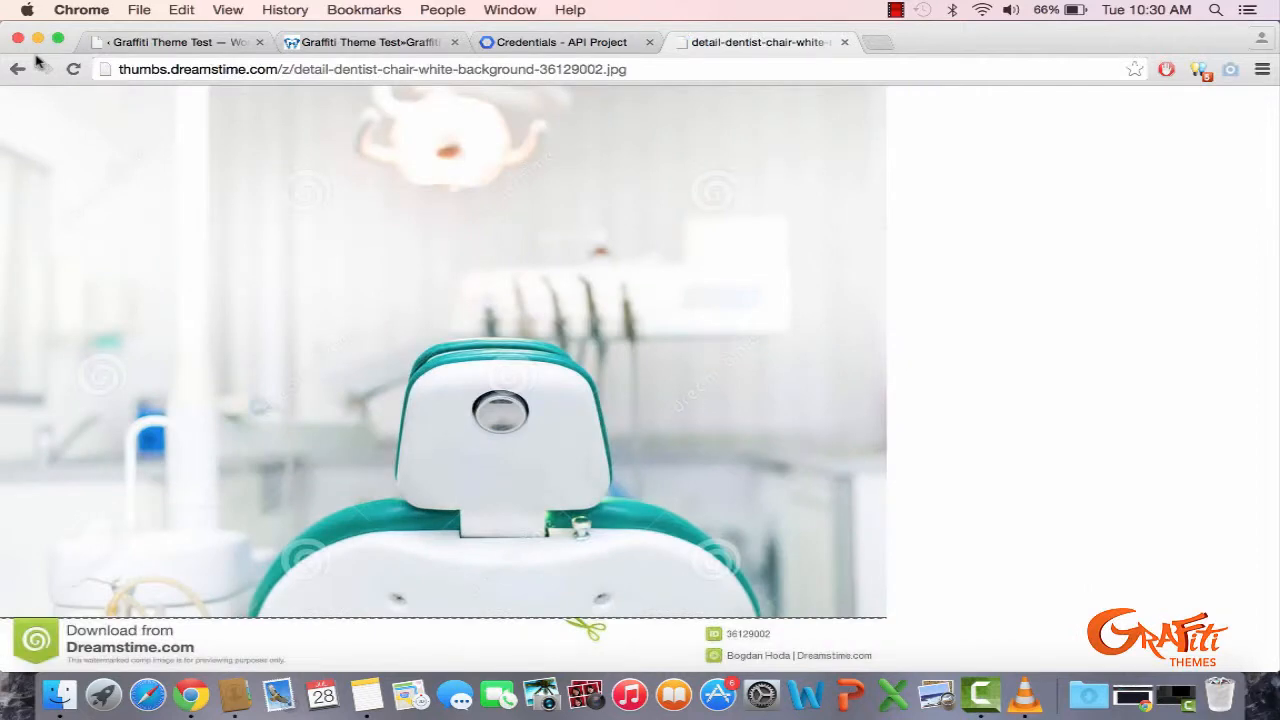
click(16, 68)
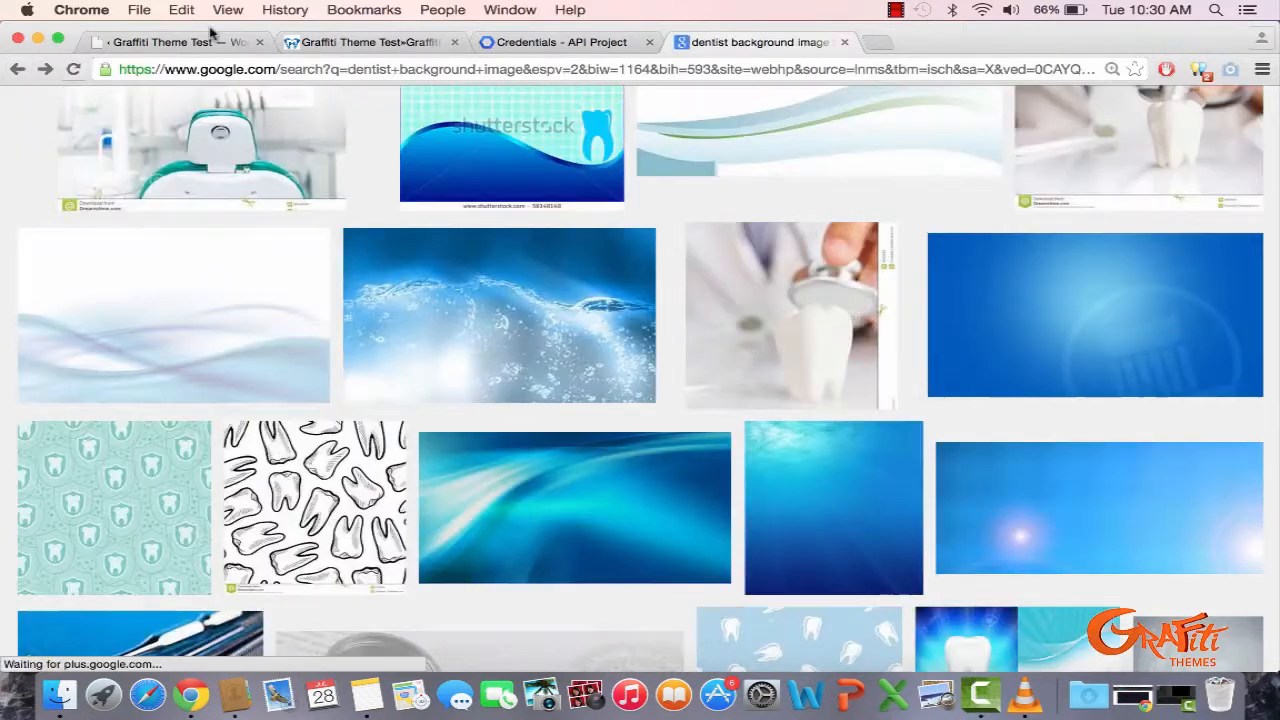
click(16, 68)
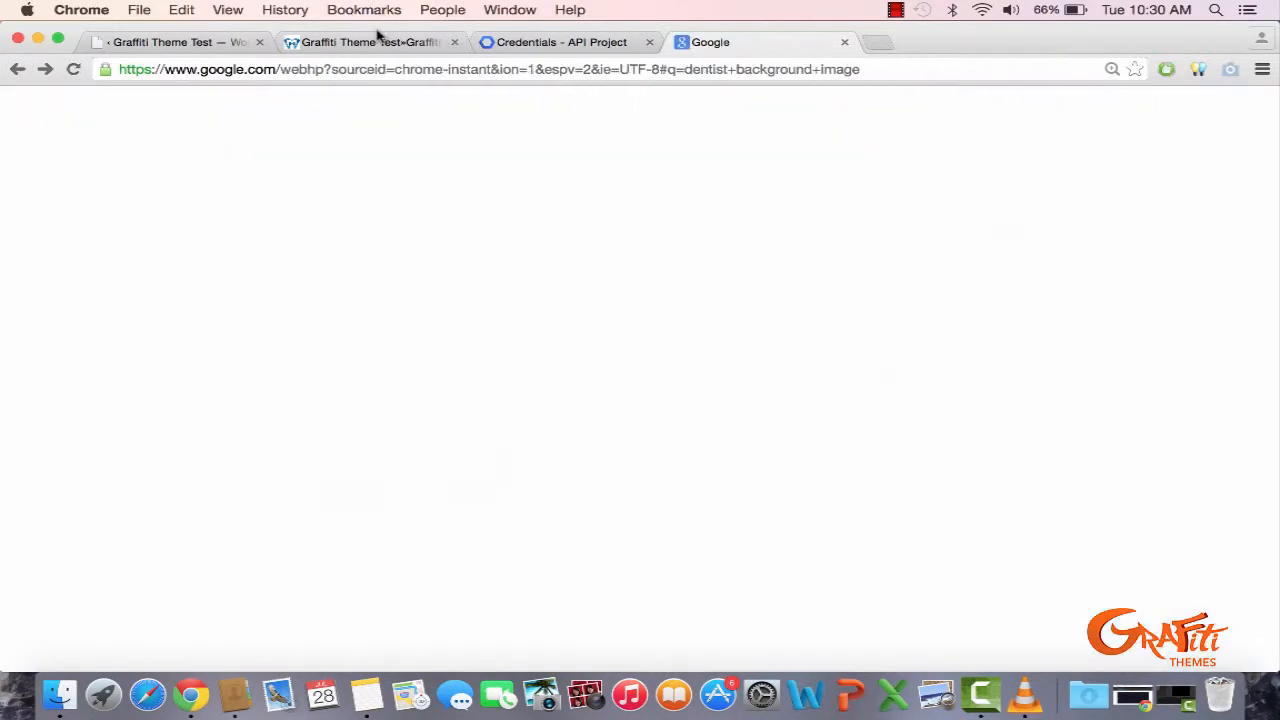
- Check the slide preceding the video in the homepage slider and return to the Google search results
click(380, 40)
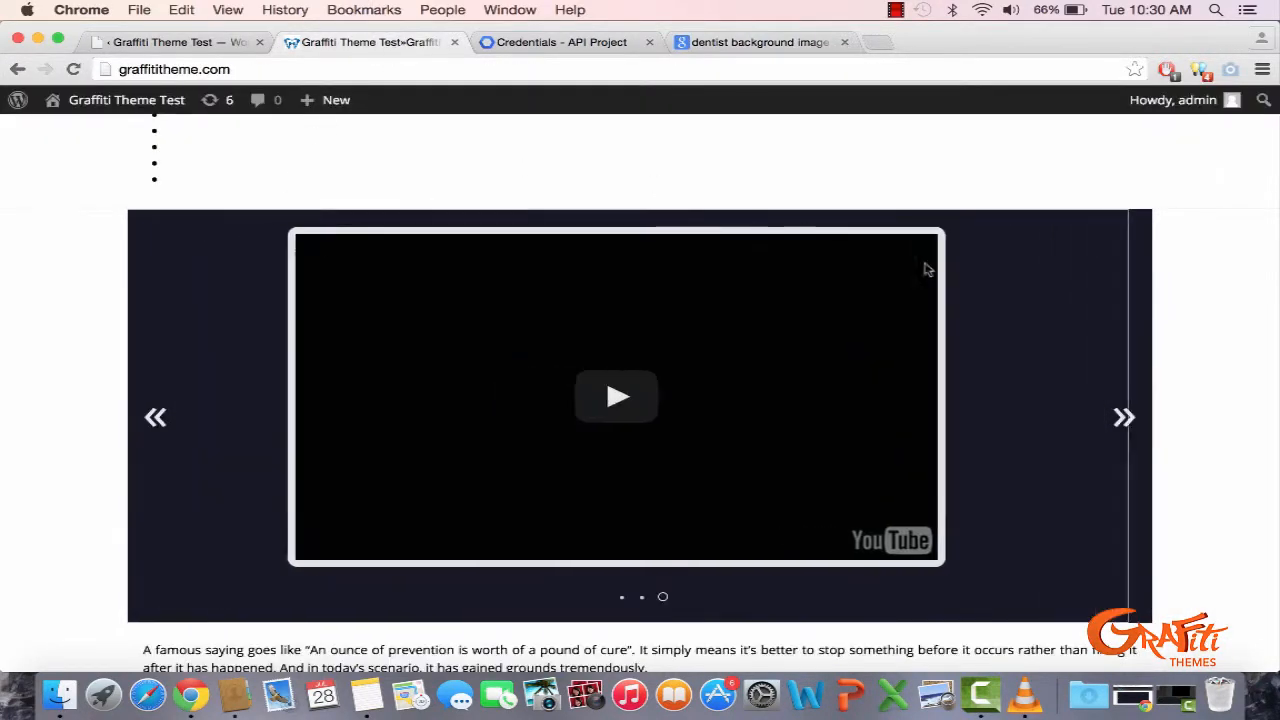
click(155, 418)
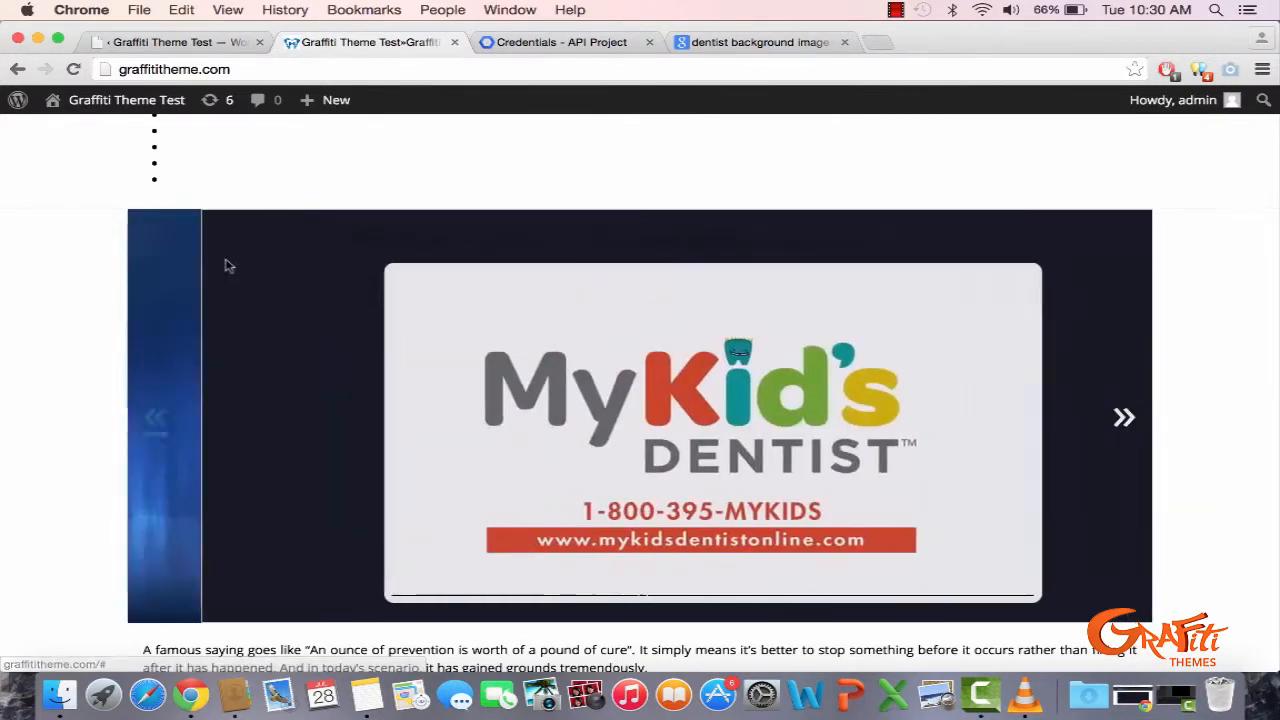
click(745, 42)
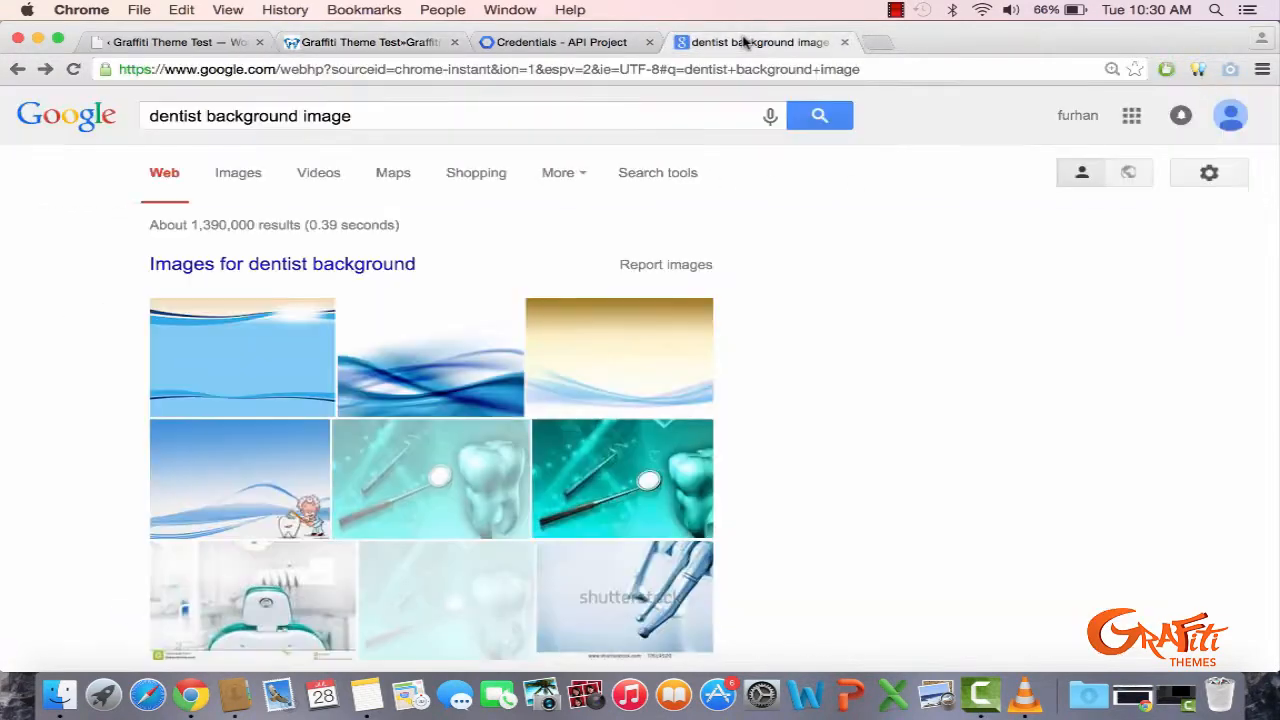
- Open the image results for "dentist background image", view the teal tooth and dental instruments image at full size, and go back
click(242, 188)
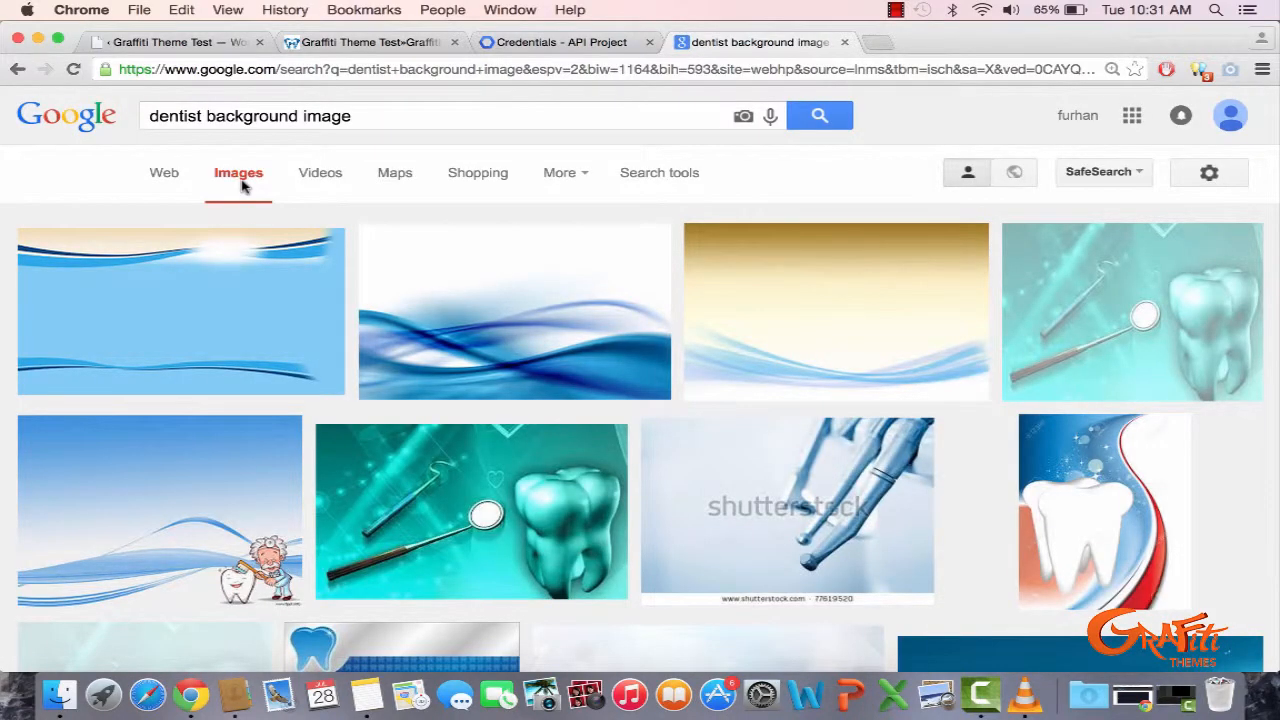
scroll(241, 188, down, 3)
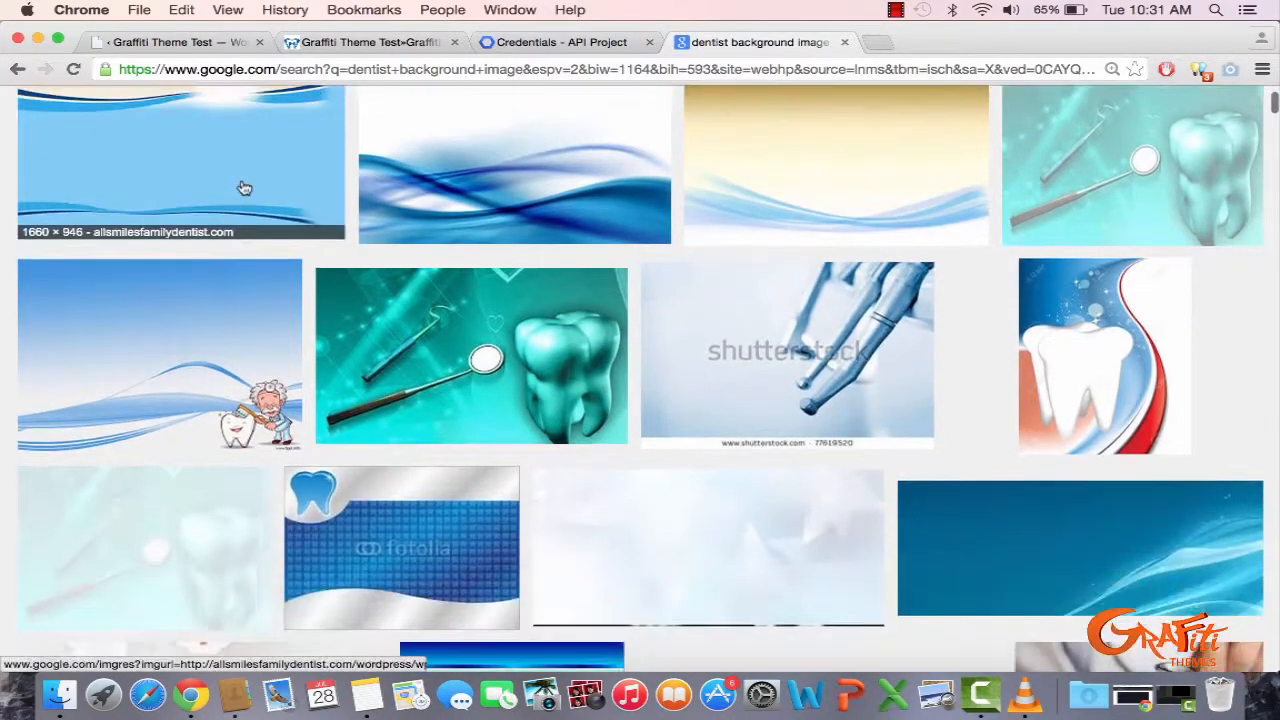
click(445, 339)
click(920, 357)
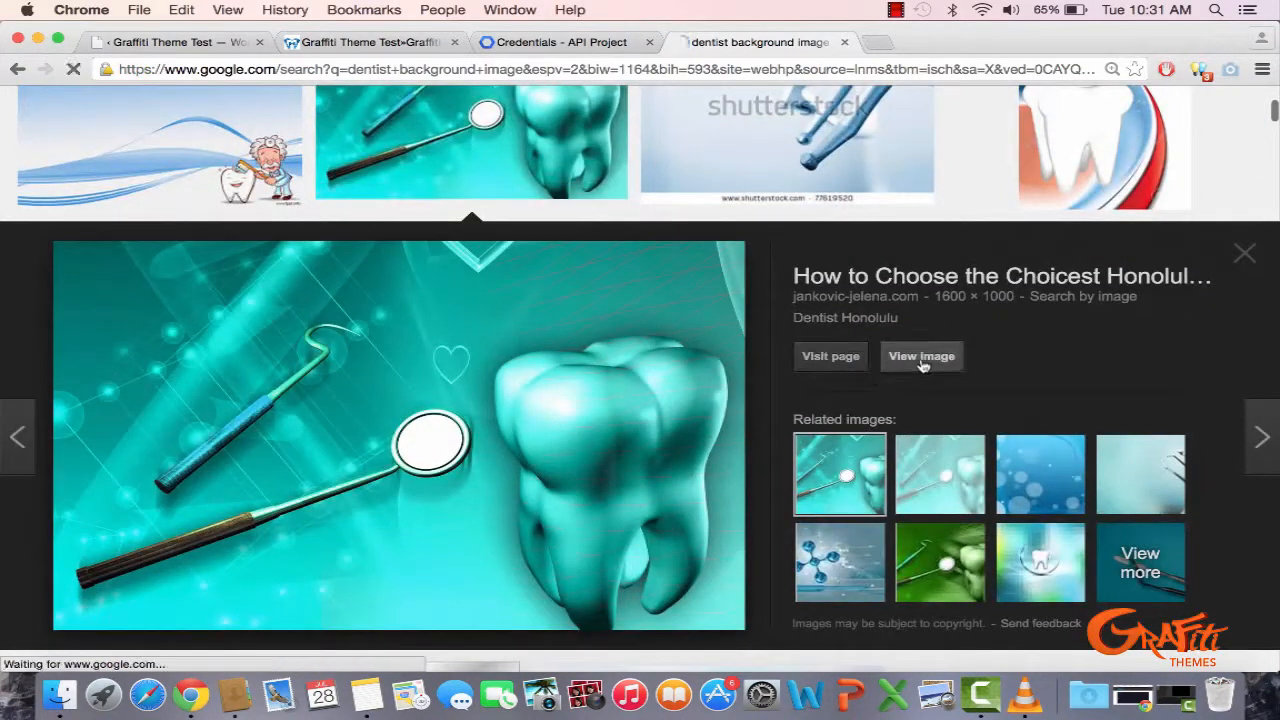
scroll(923, 366, down, 1)
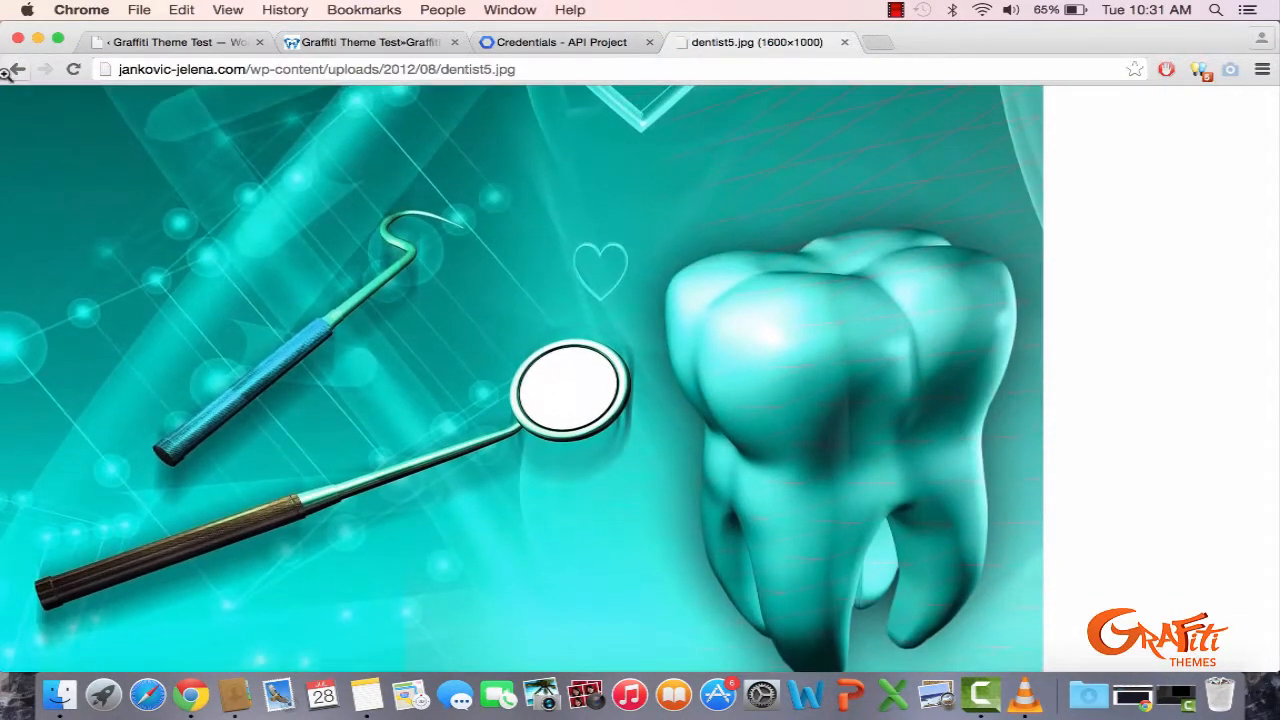
click(16, 69)
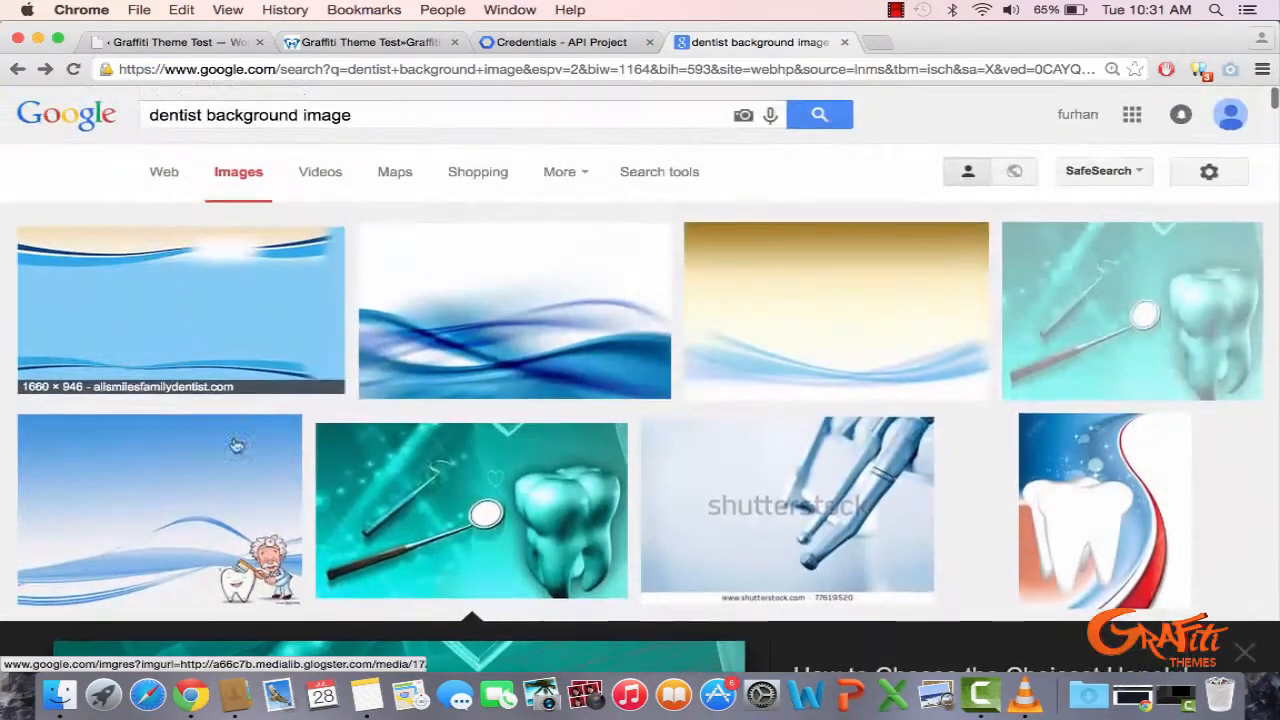
- Save the full-size teal tooth and dental instruments image to the Desktop as "Slide 3" and return to the slide settings
click(240, 474)
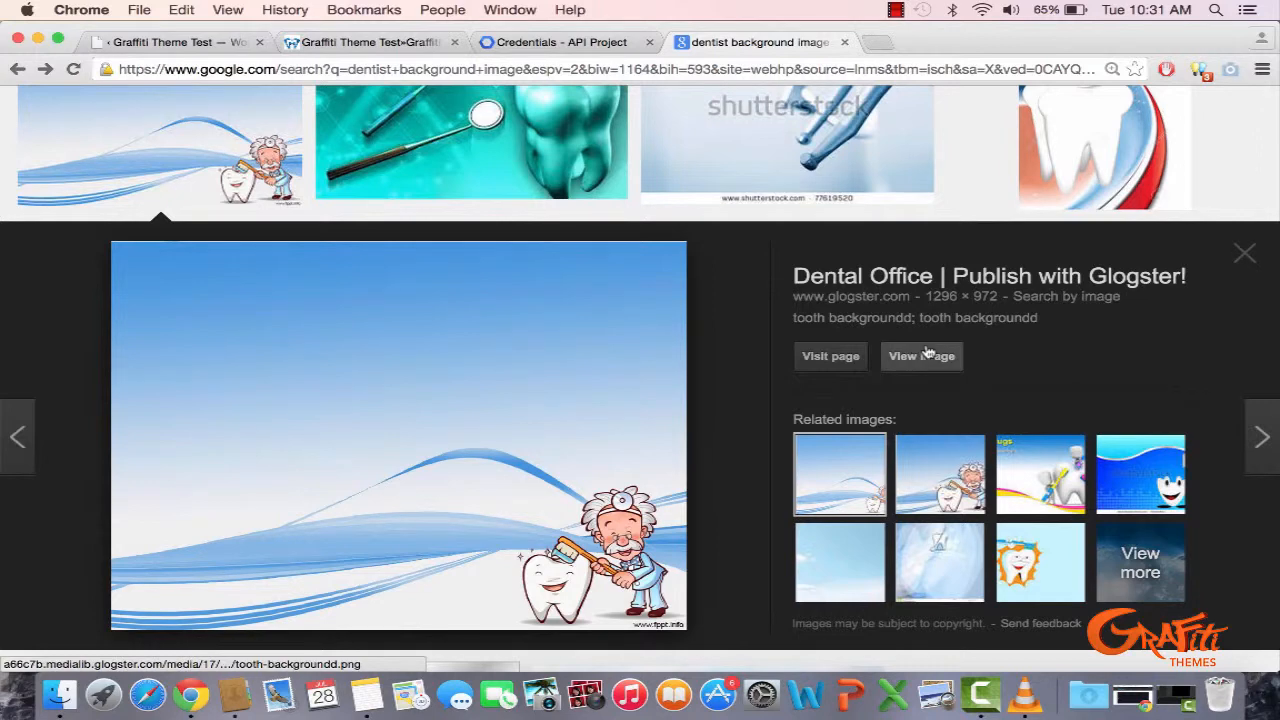
click(510, 160)
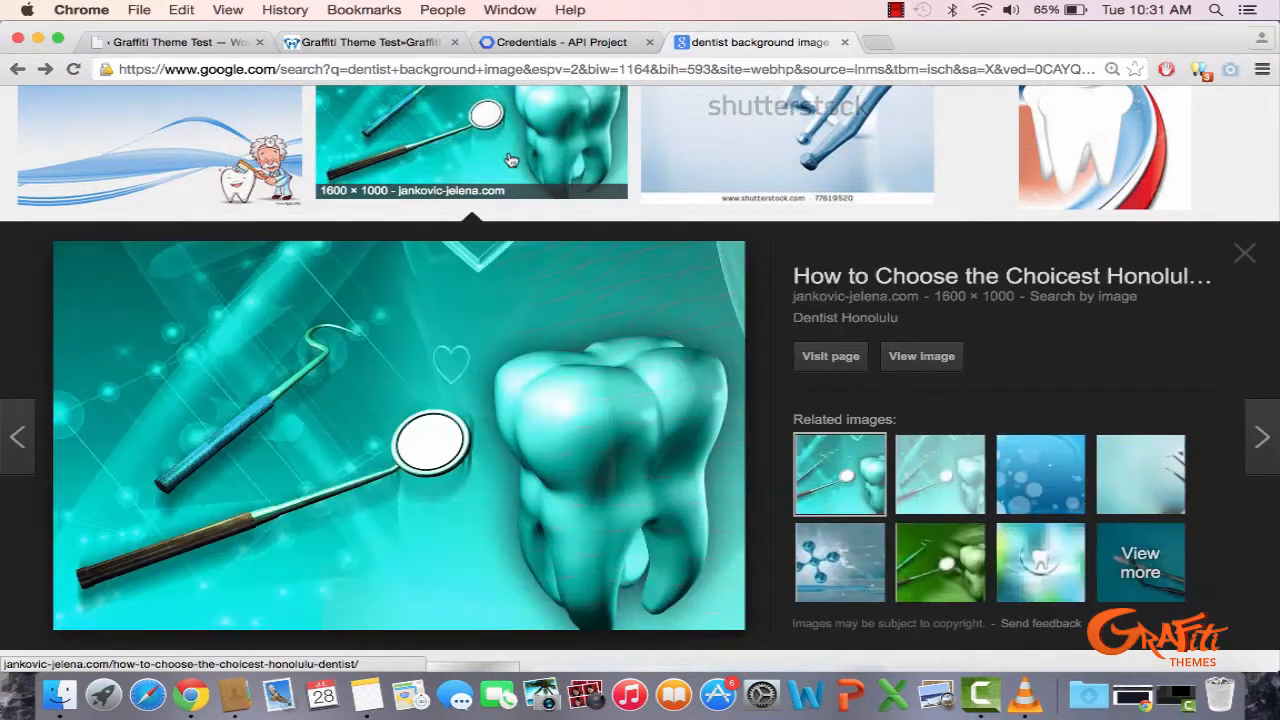
click(922, 356)
right_click(614, 327)
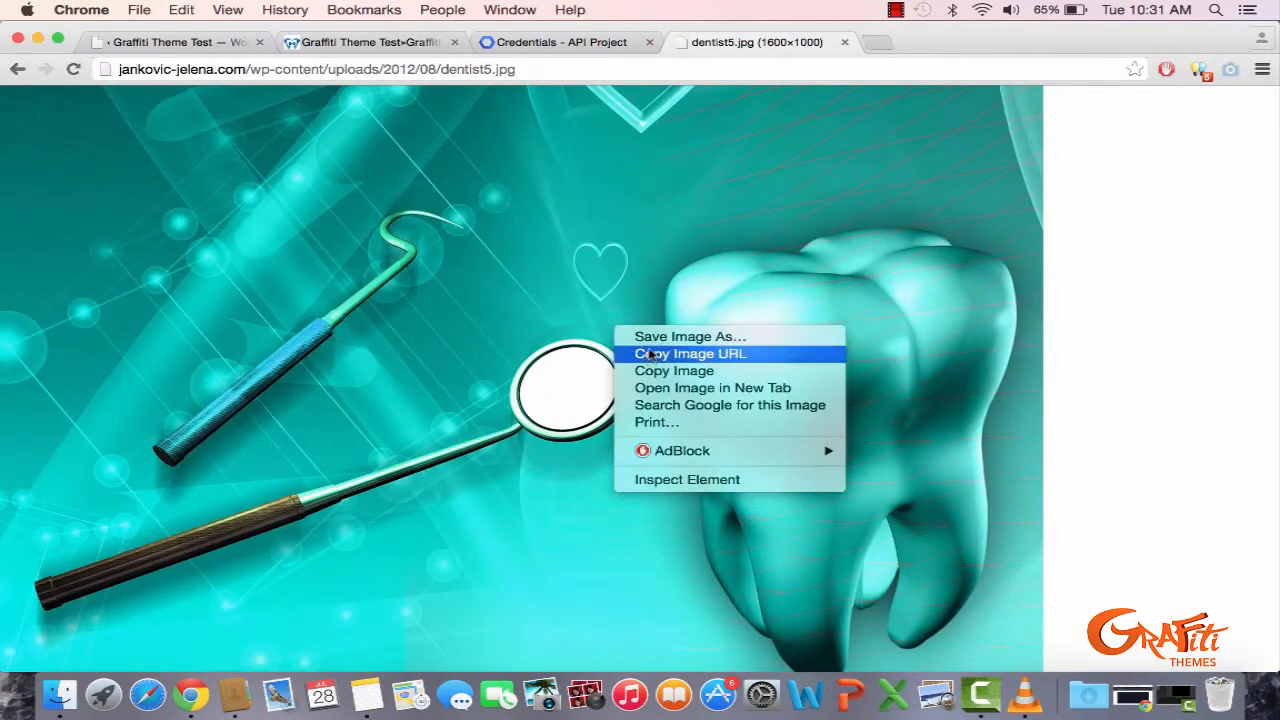
click(649, 339)
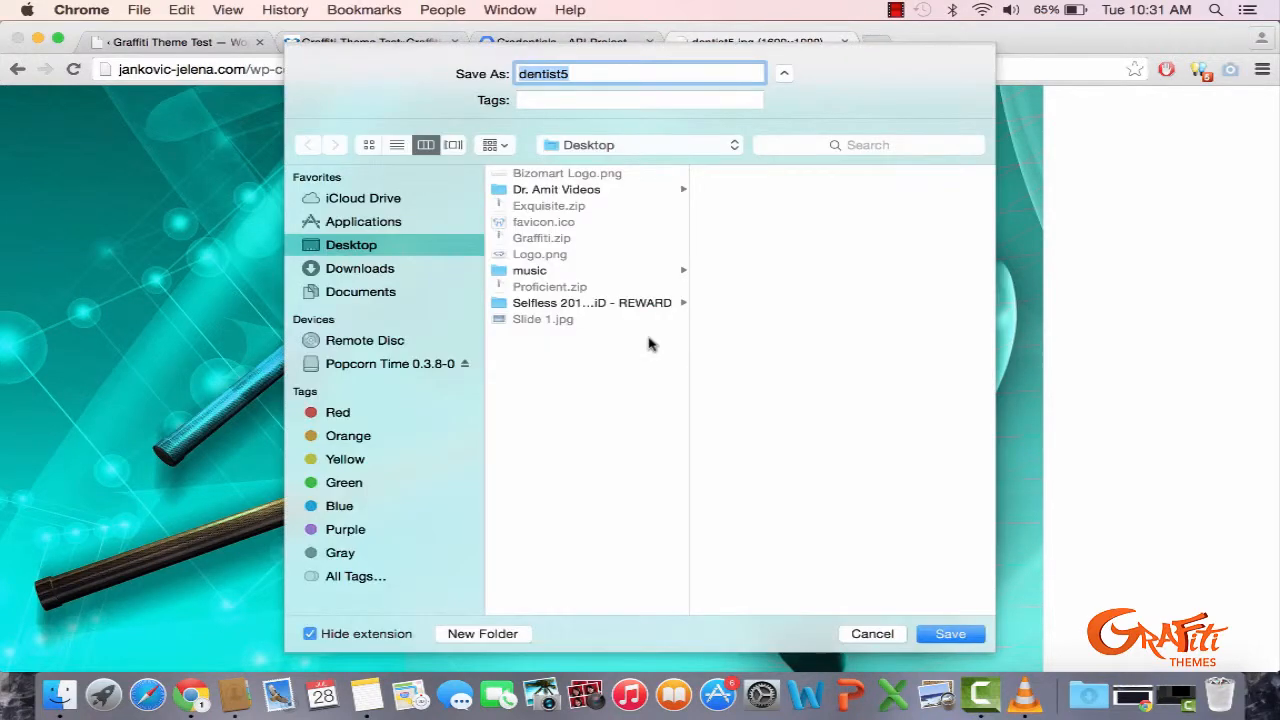
text(Slide 3)
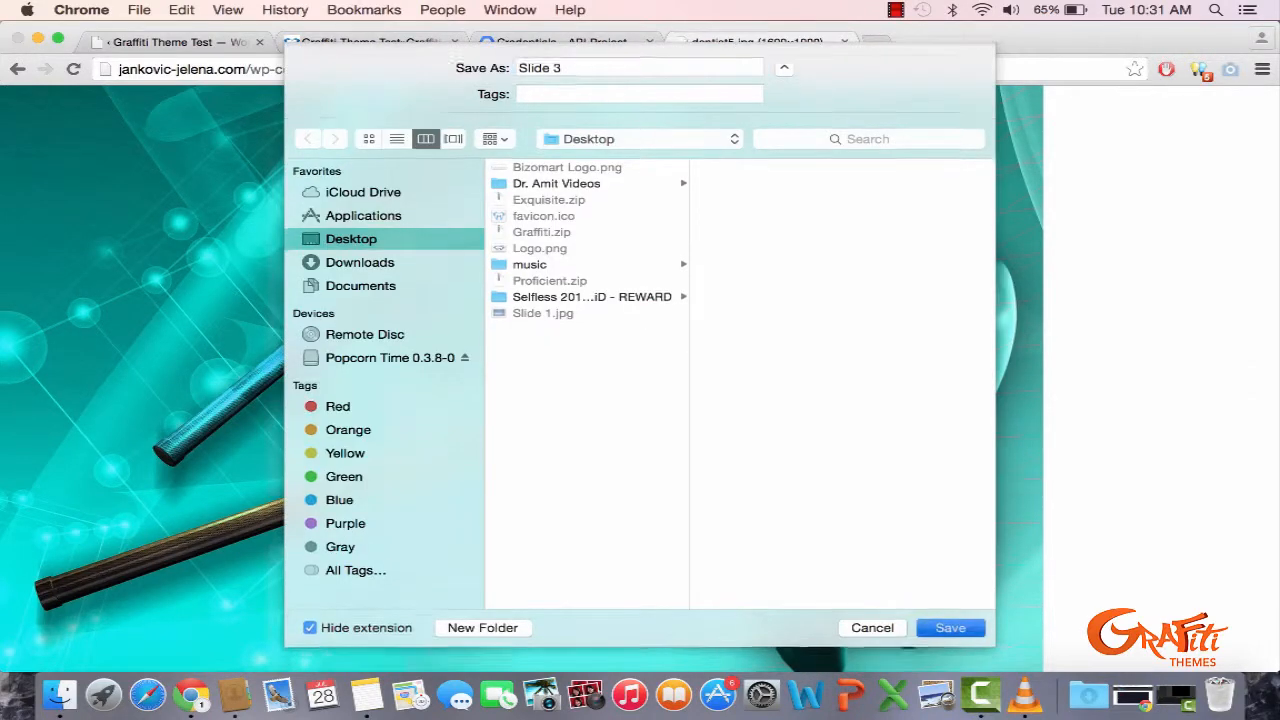
key(Return)
click(208, 44)
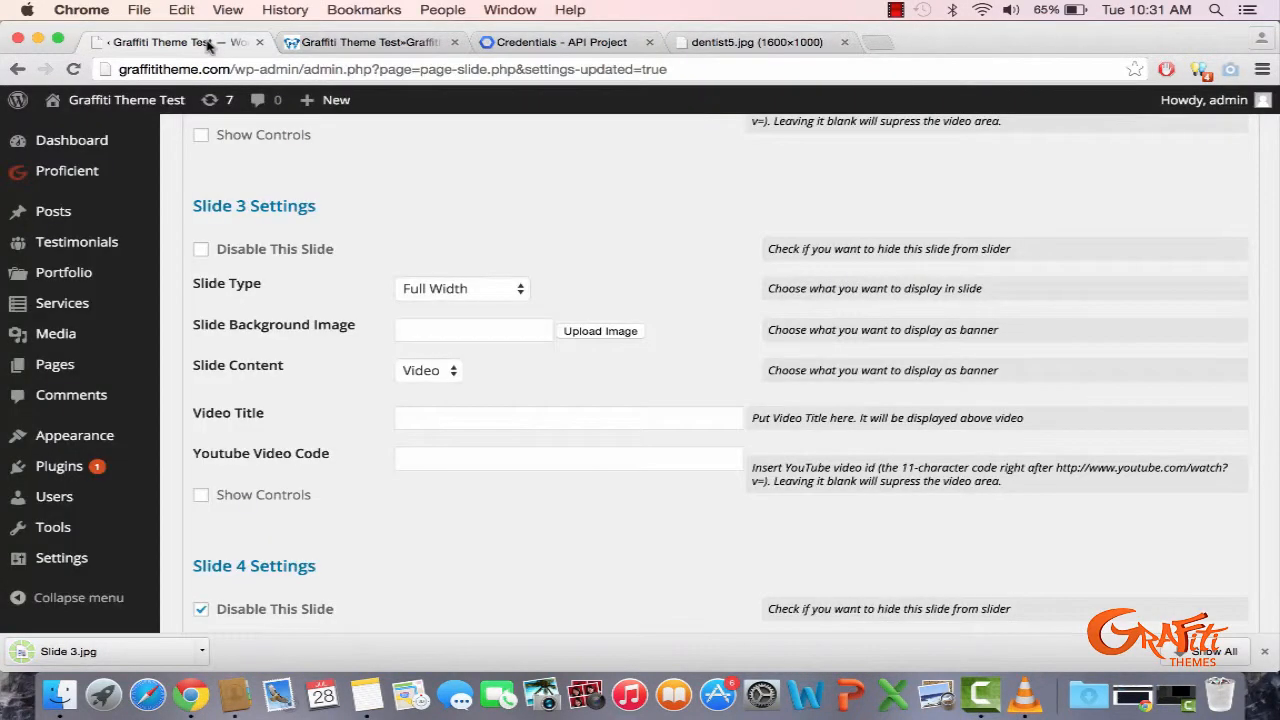
click(433, 292)
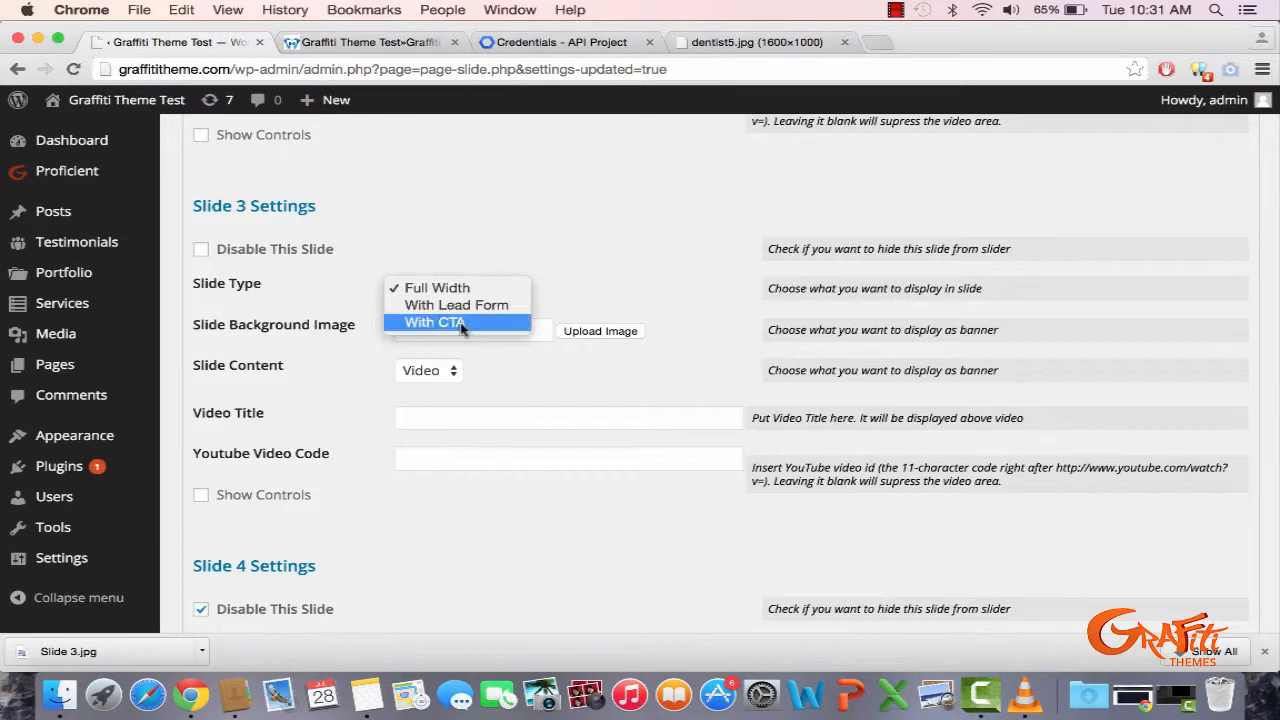
click(460, 322)
click(461, 298)
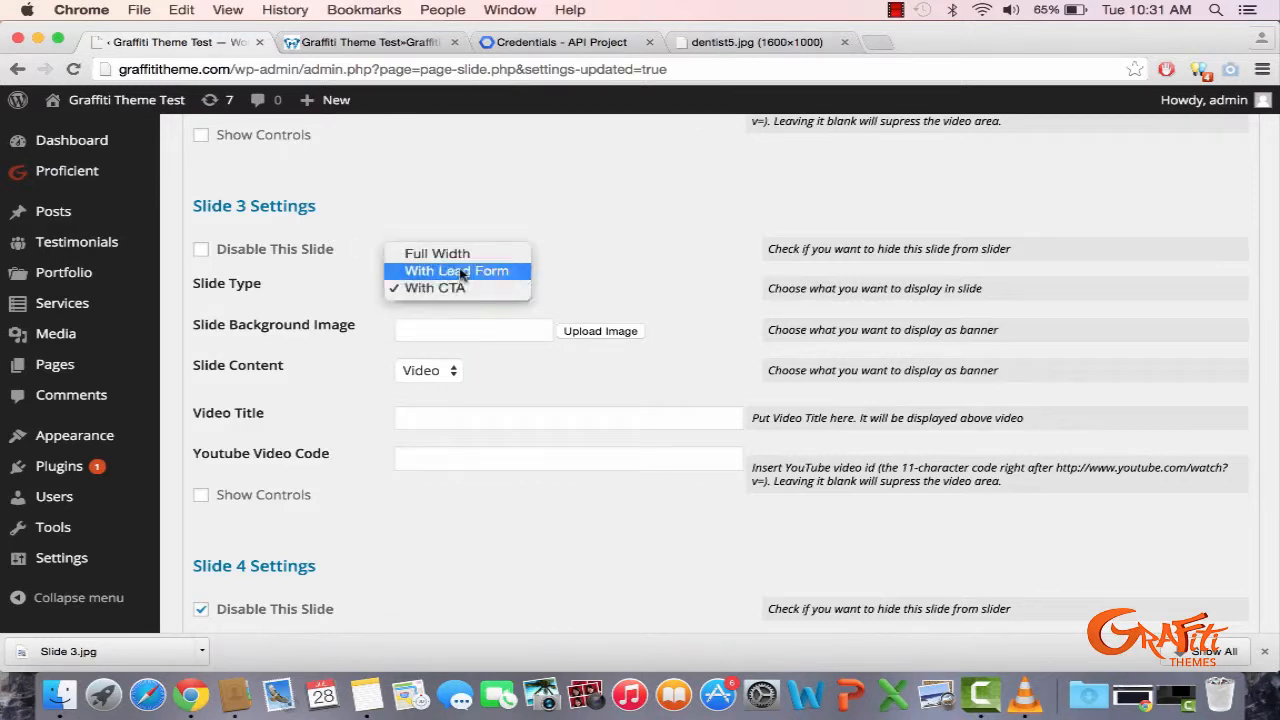
click(458, 251)
- Upload Slide 3.jpg from the Desktop and insert it as Slide 3's background image
click(562, 333)
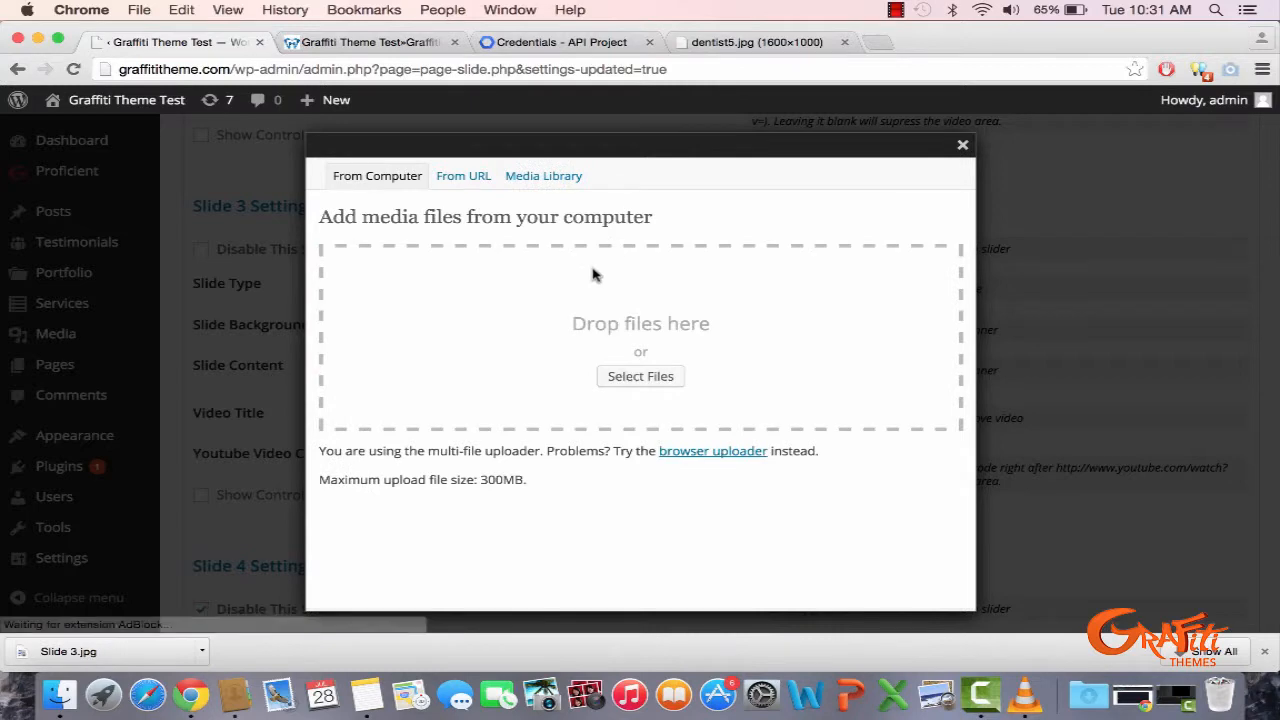
click(650, 379)
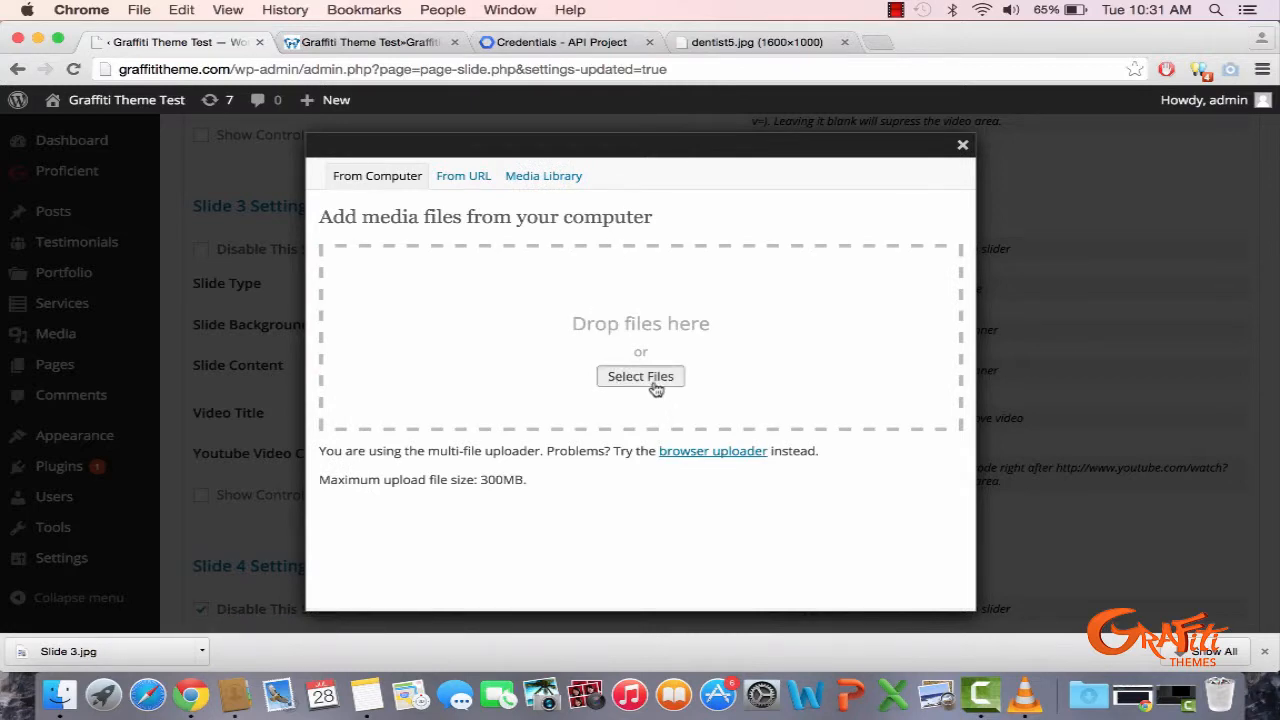
click(568, 251)
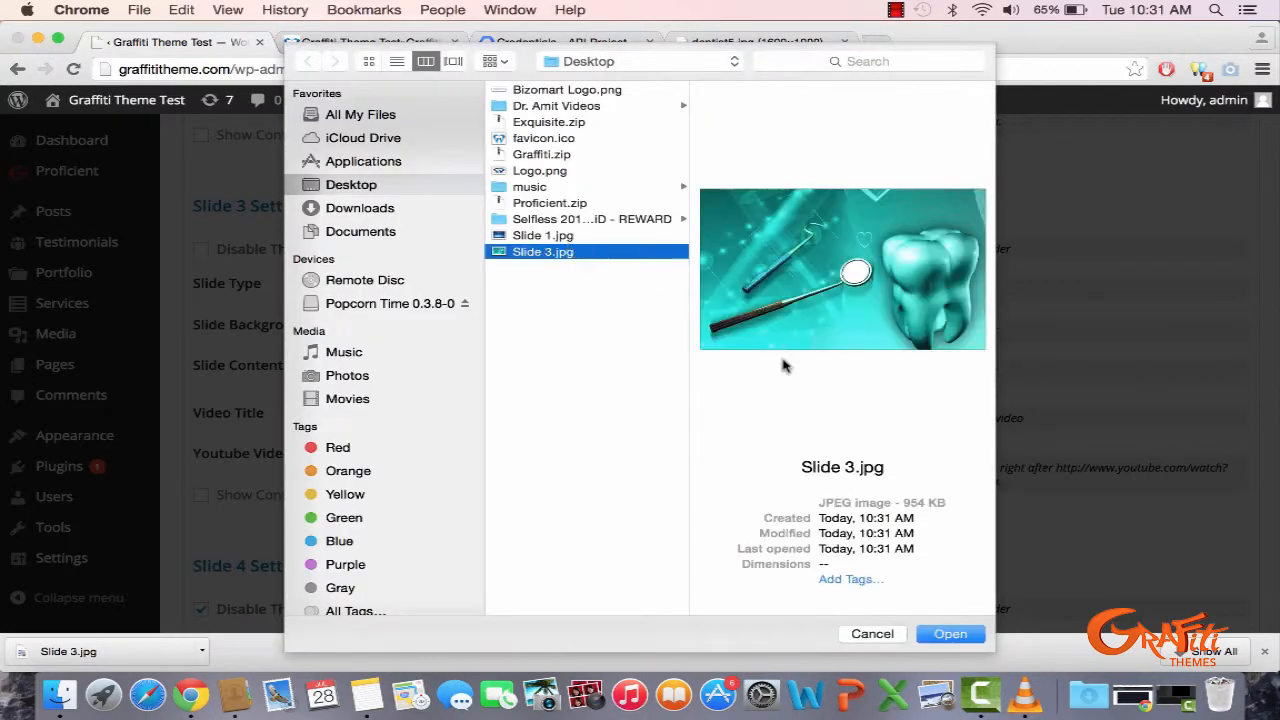
click(950, 634)
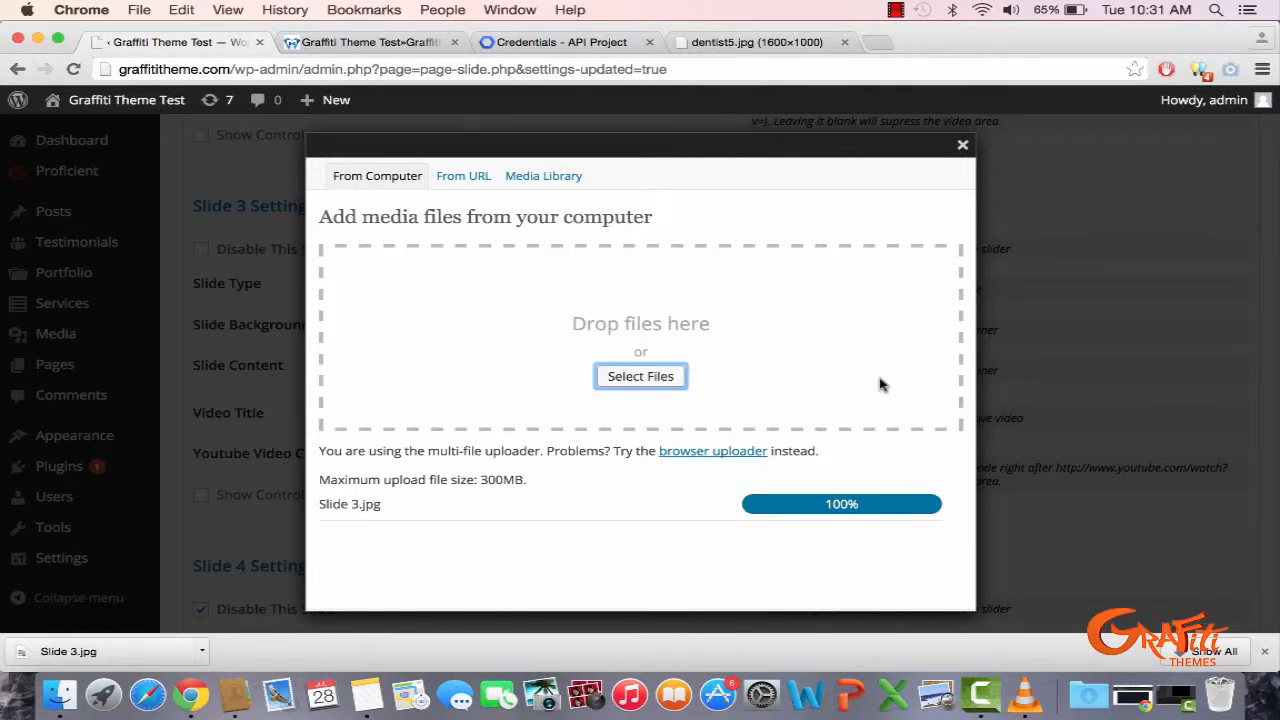
click(1264, 652)
scroll(846, 591, down, 5)
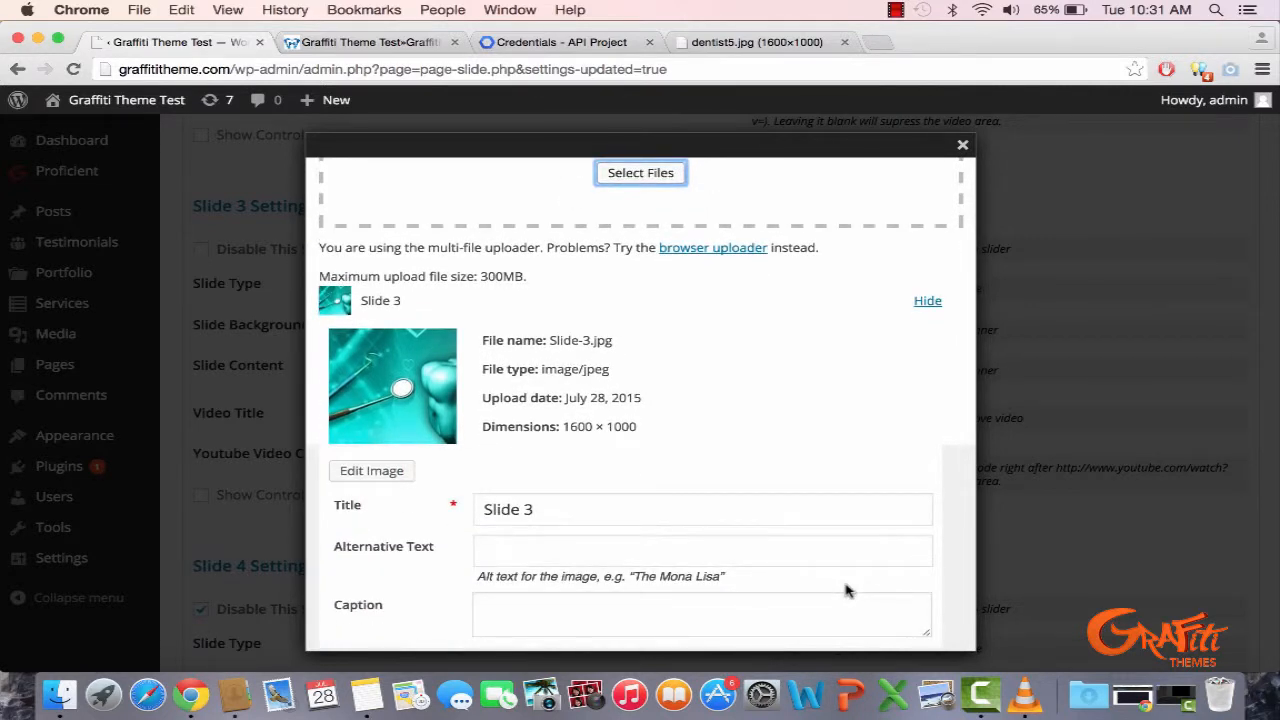
scroll(846, 590, down, 3)
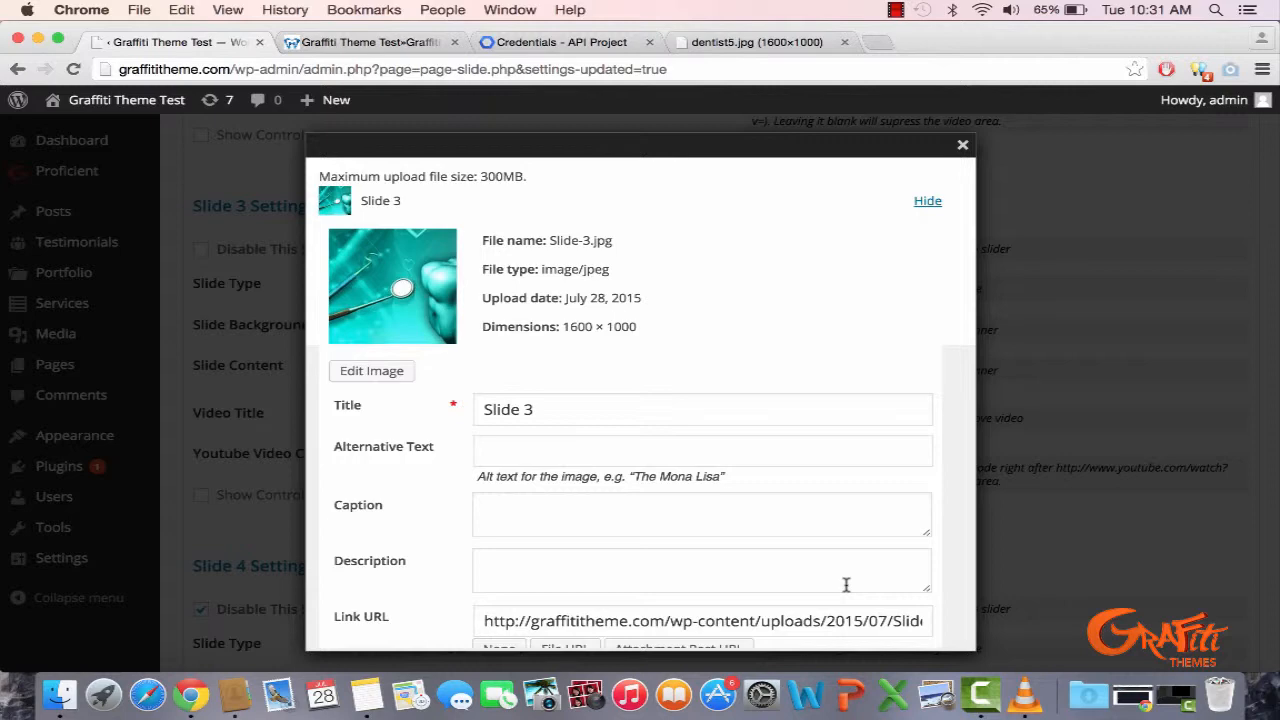
scroll(846, 588, down, 5)
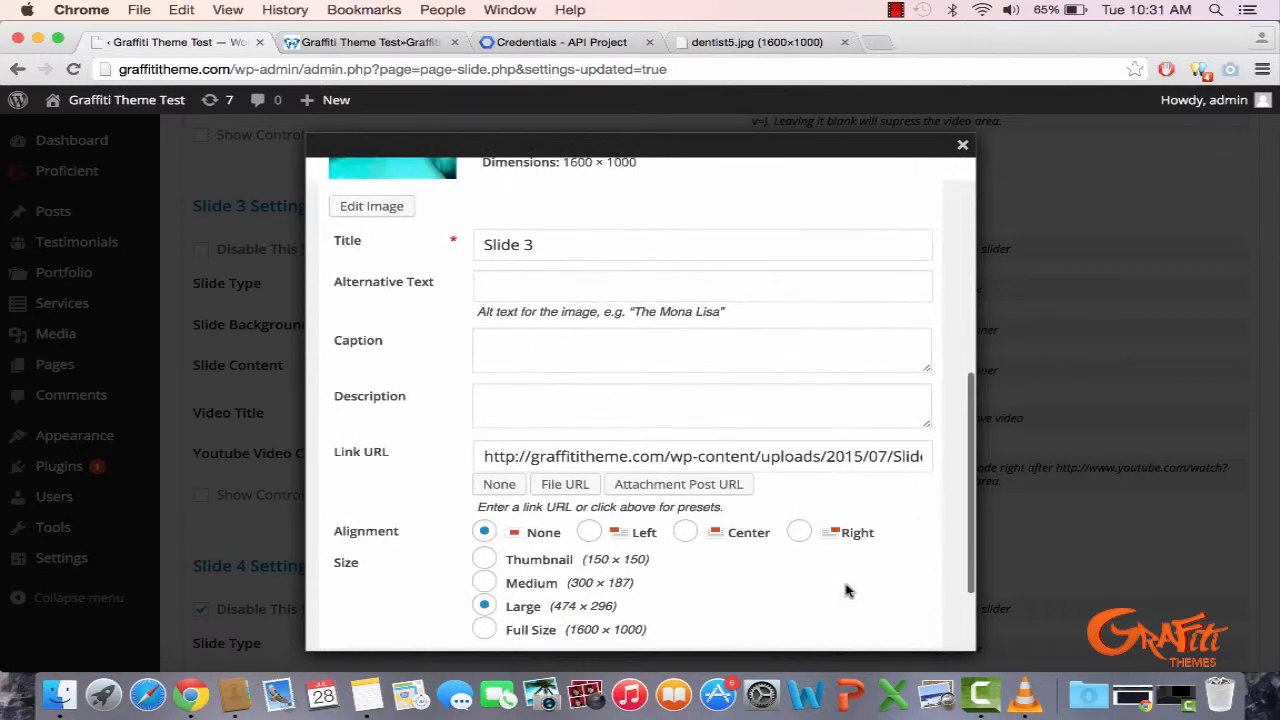
scroll(846, 590, down, 2)
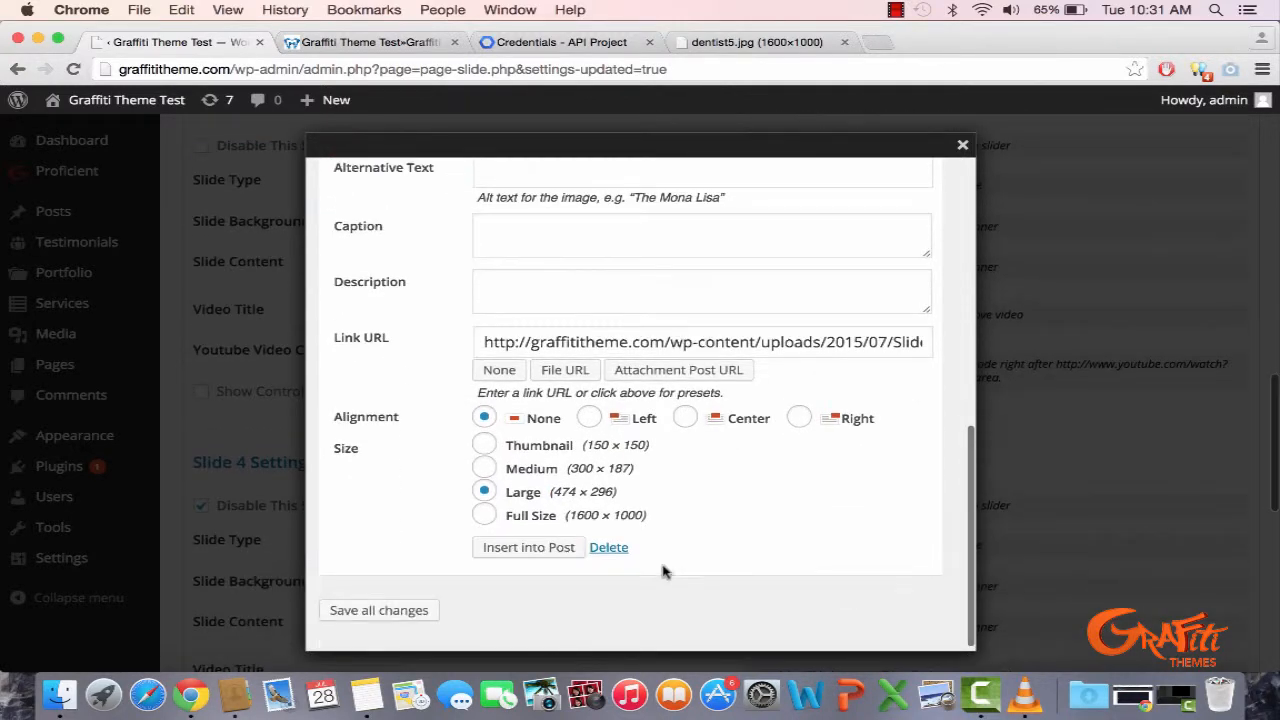
click(560, 555)
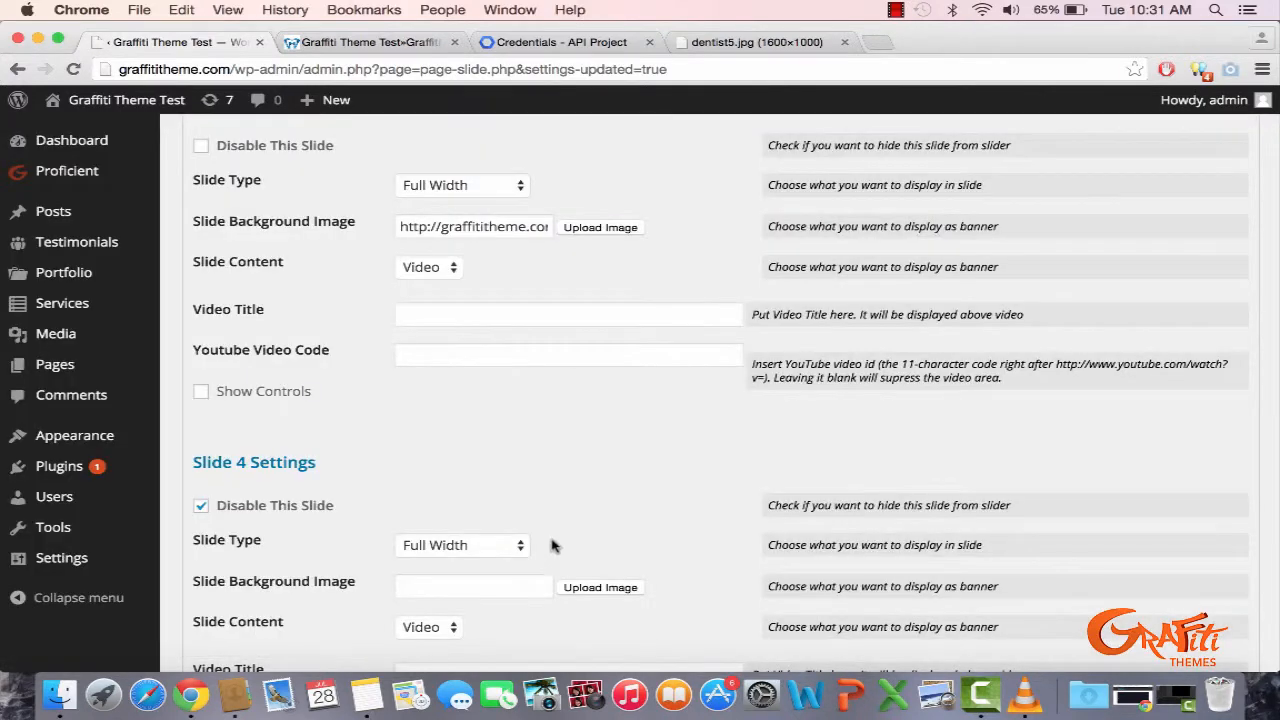
- Set Slide 3's content to Text and enter "Come Visit Us Today" as the main tagline
click(438, 268)
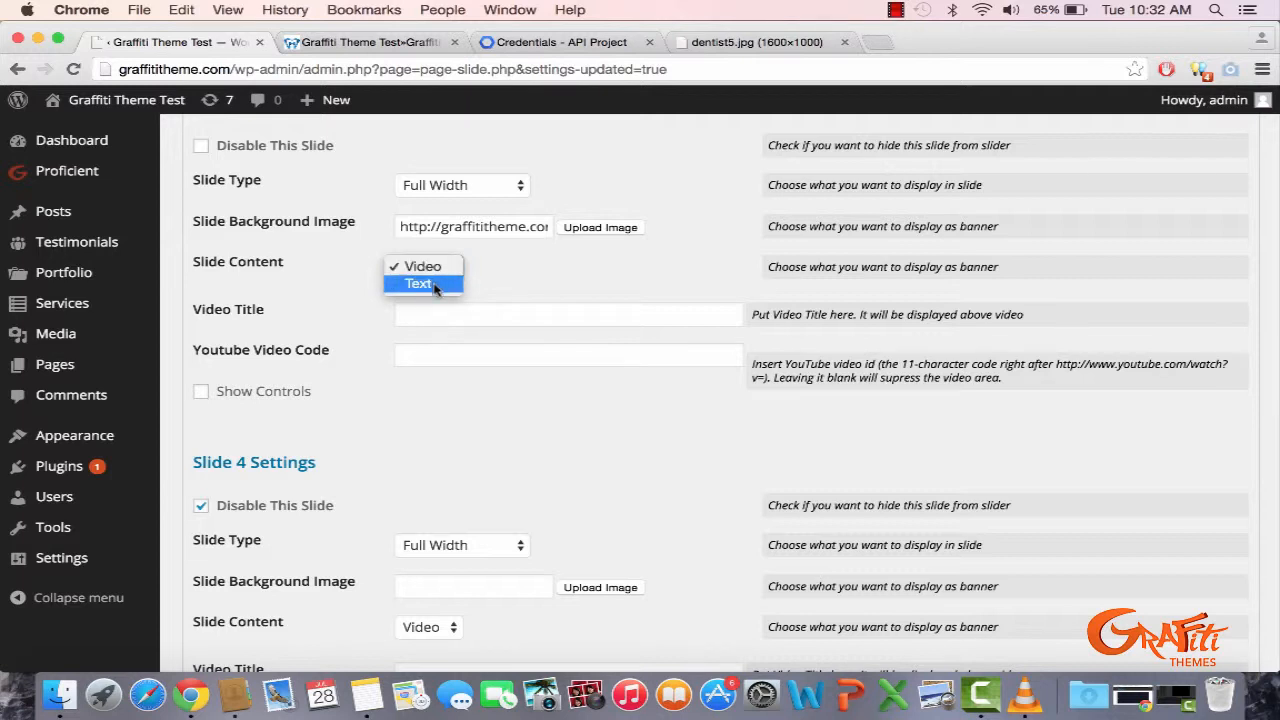
click(420, 284)
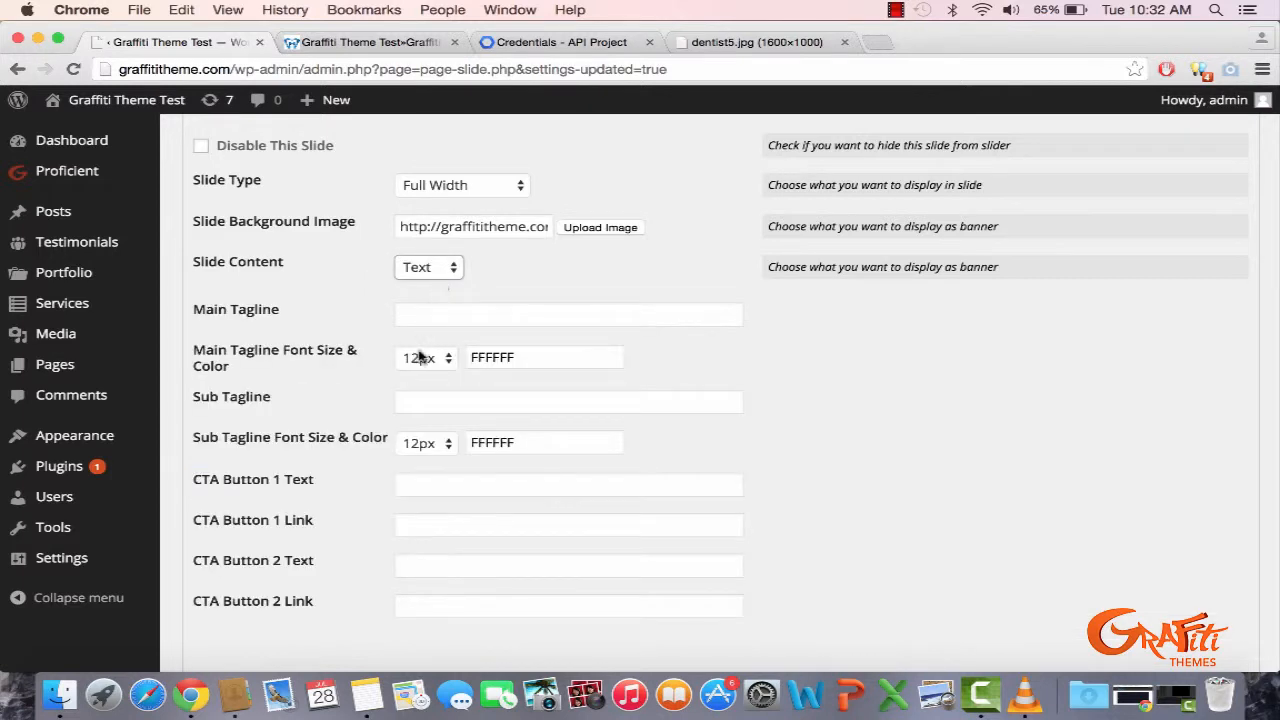
click(454, 318)
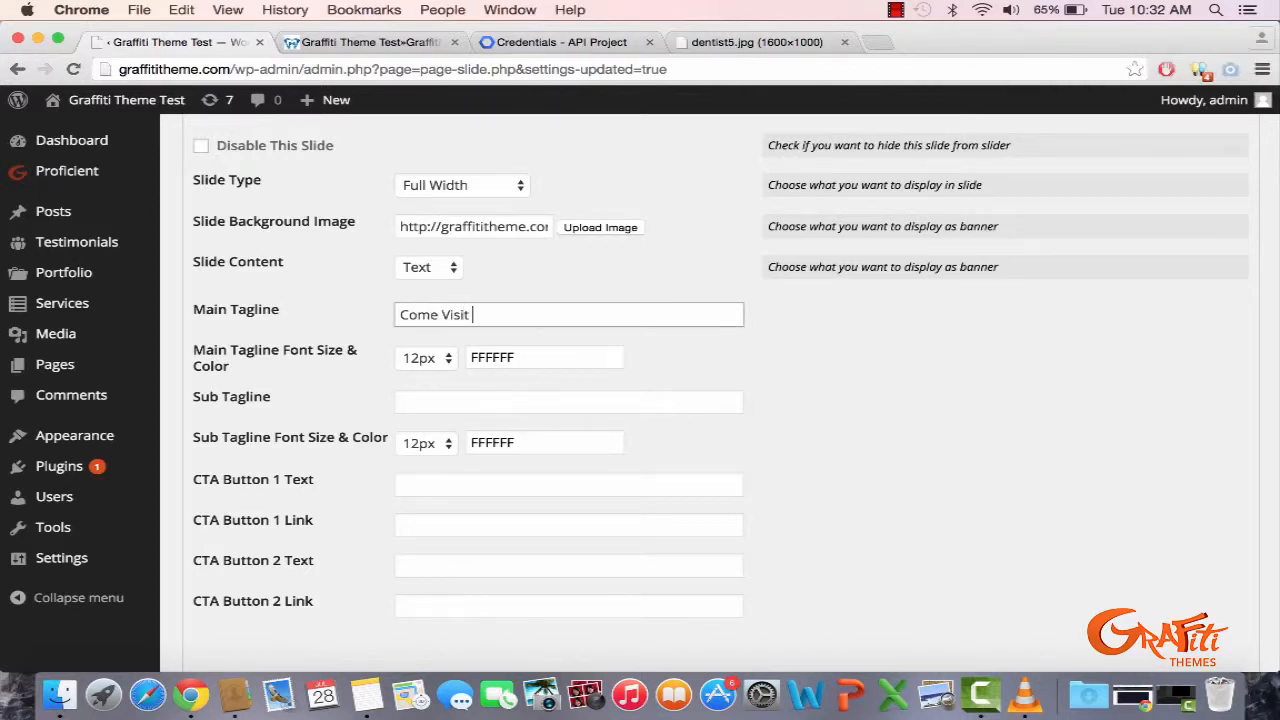
click(502, 402)
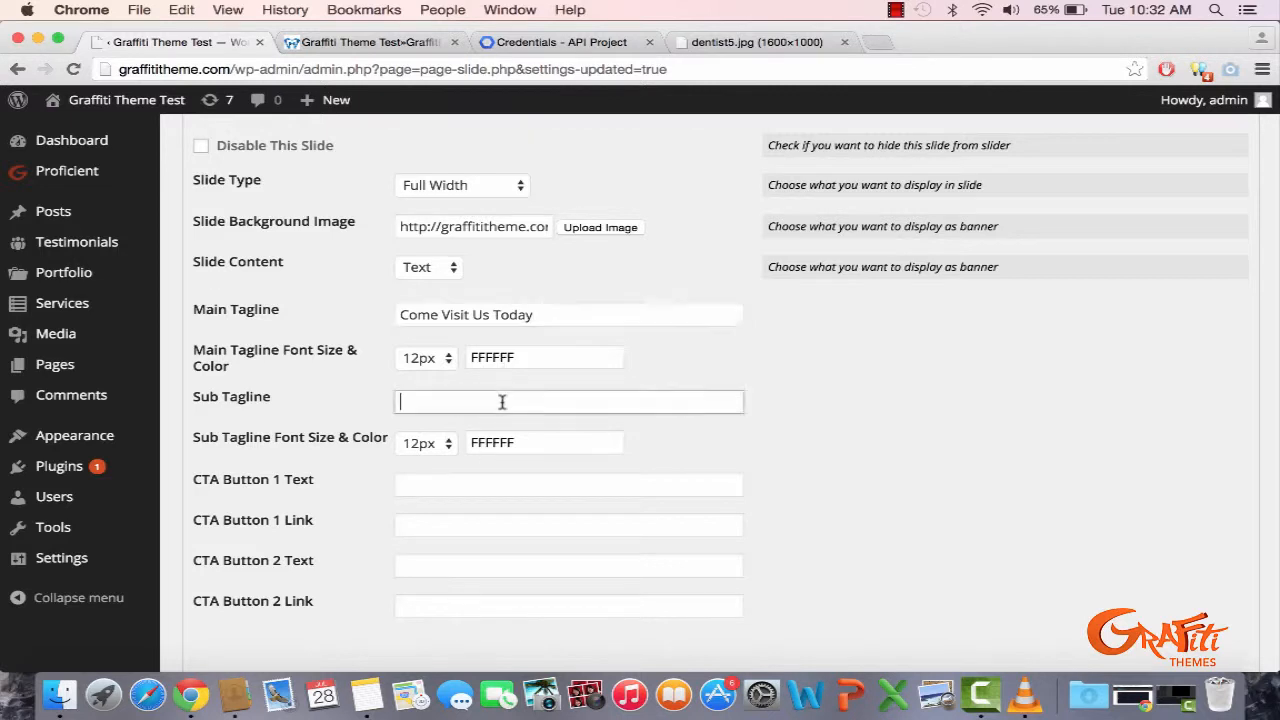
- Replace Slide 3's main tagline with "Free Consultation" and fill in the sub tagline with "Call" and the phone number
click(546, 317)
key(super+a)
text(Fr)
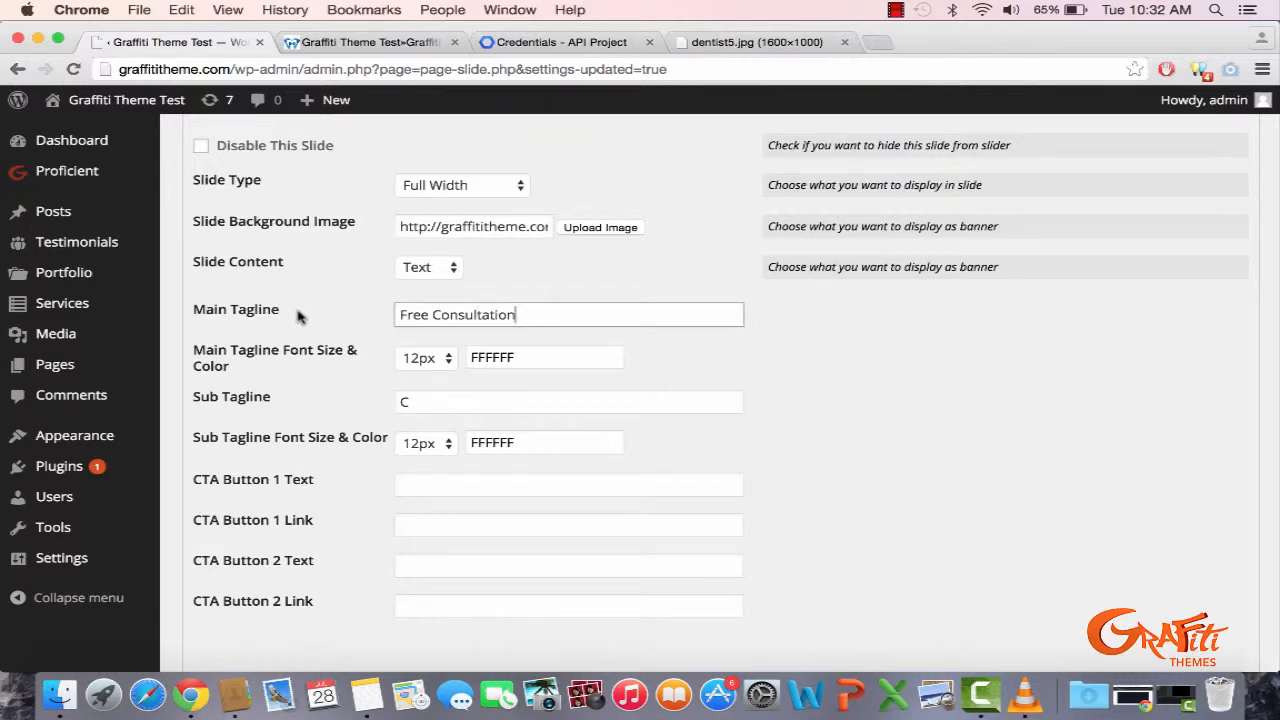
drag(435, 410, 340, 409)
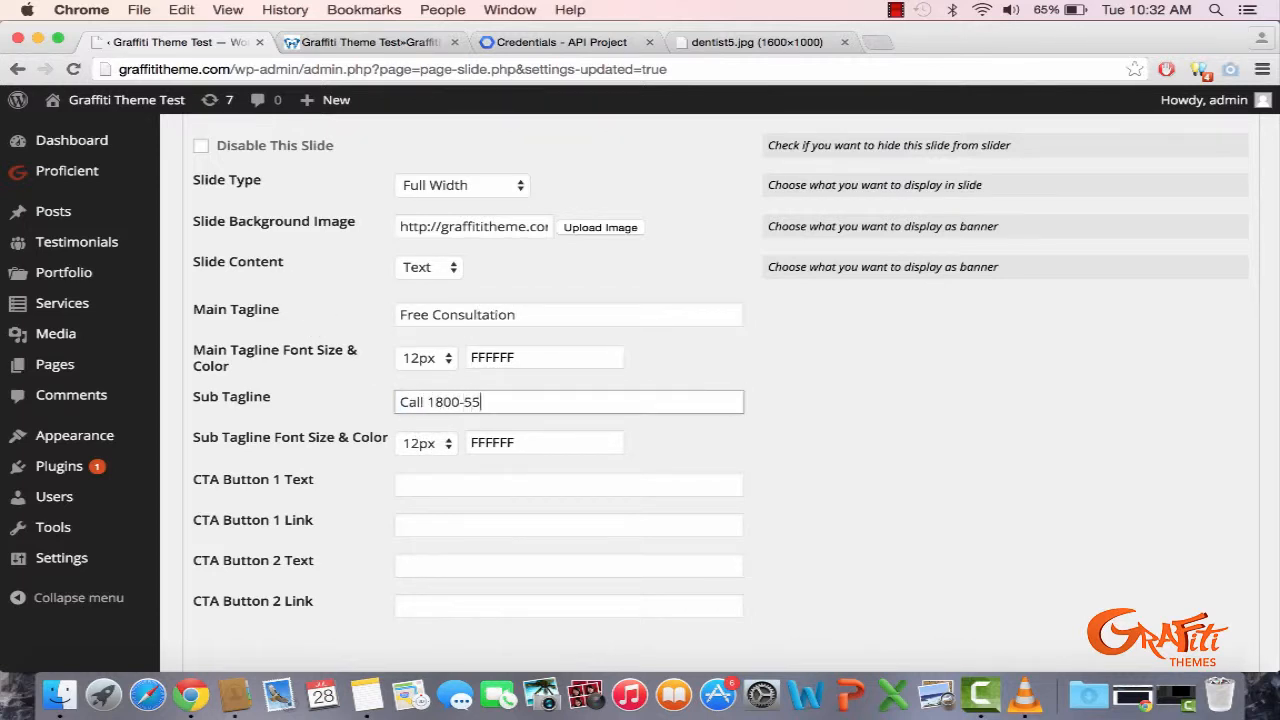
- Set Slide 3's main tagline font size to 30px and its sub tagline font size to 24px
click(422, 363)
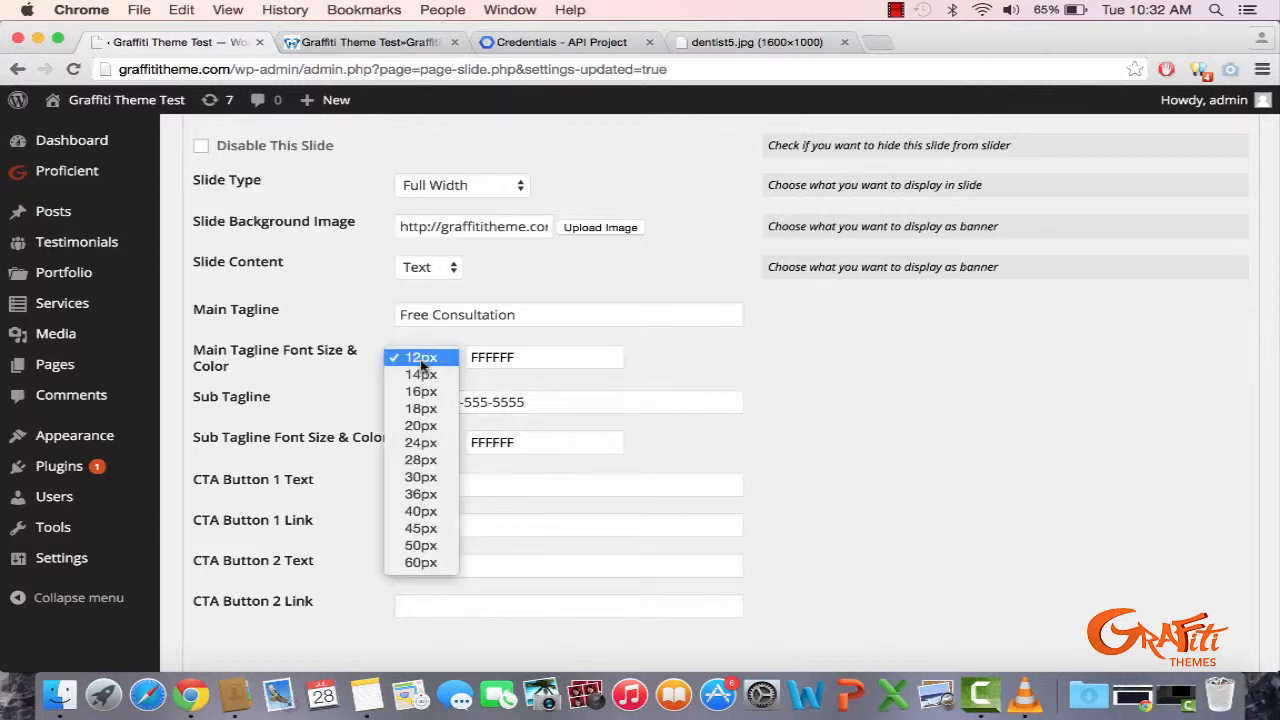
click(425, 477)
click(443, 446)
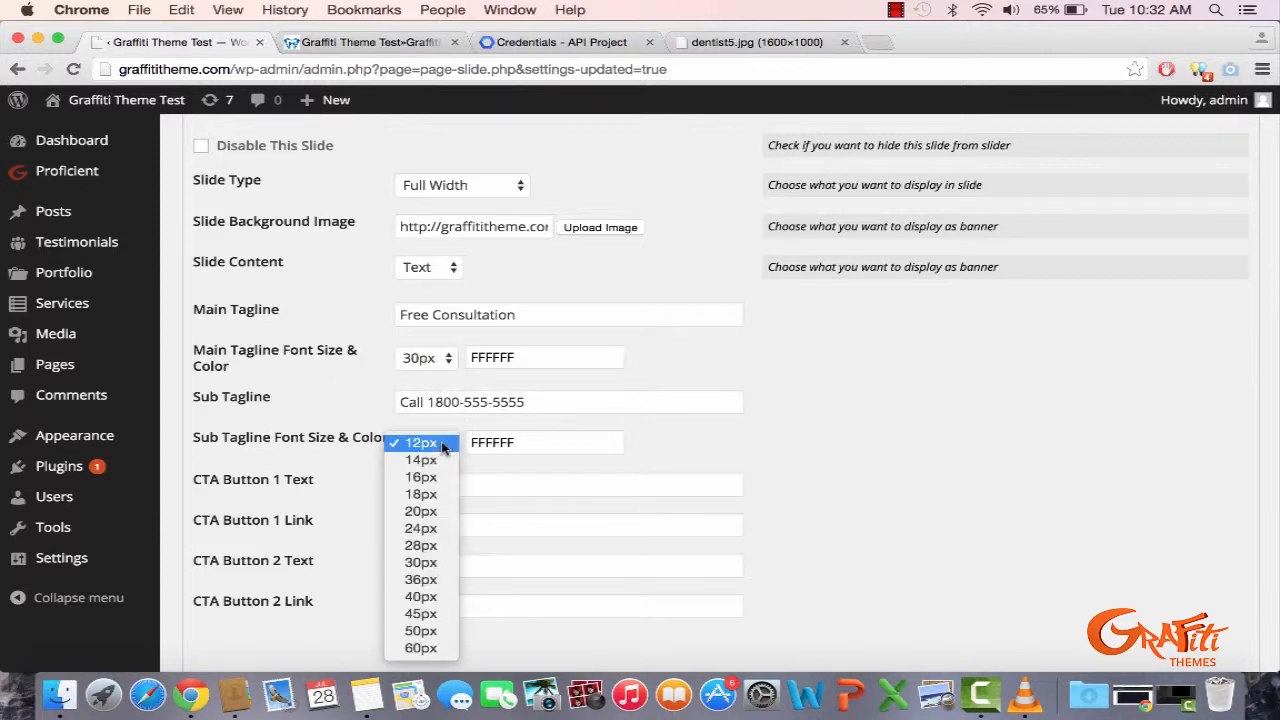
click(420, 528)
- Save the slide options
scroll(496, 600, down, 5)
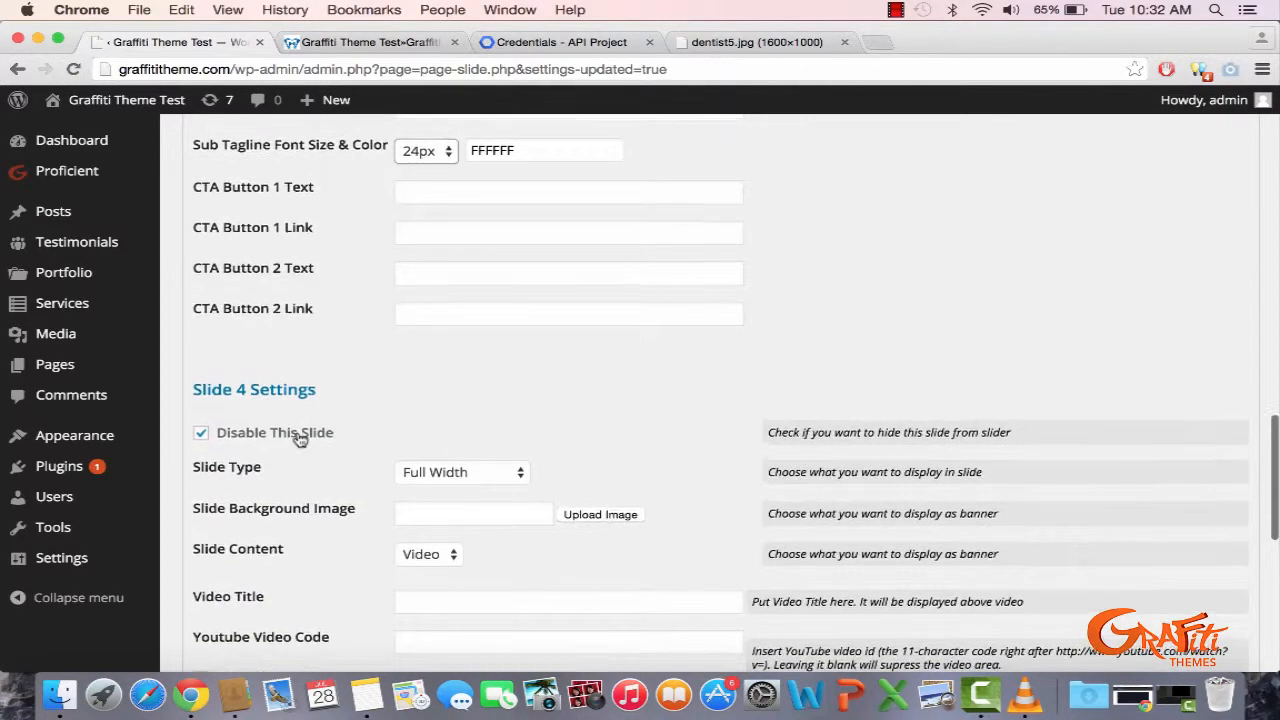
scroll(303, 437, down, 10)
click(250, 497)
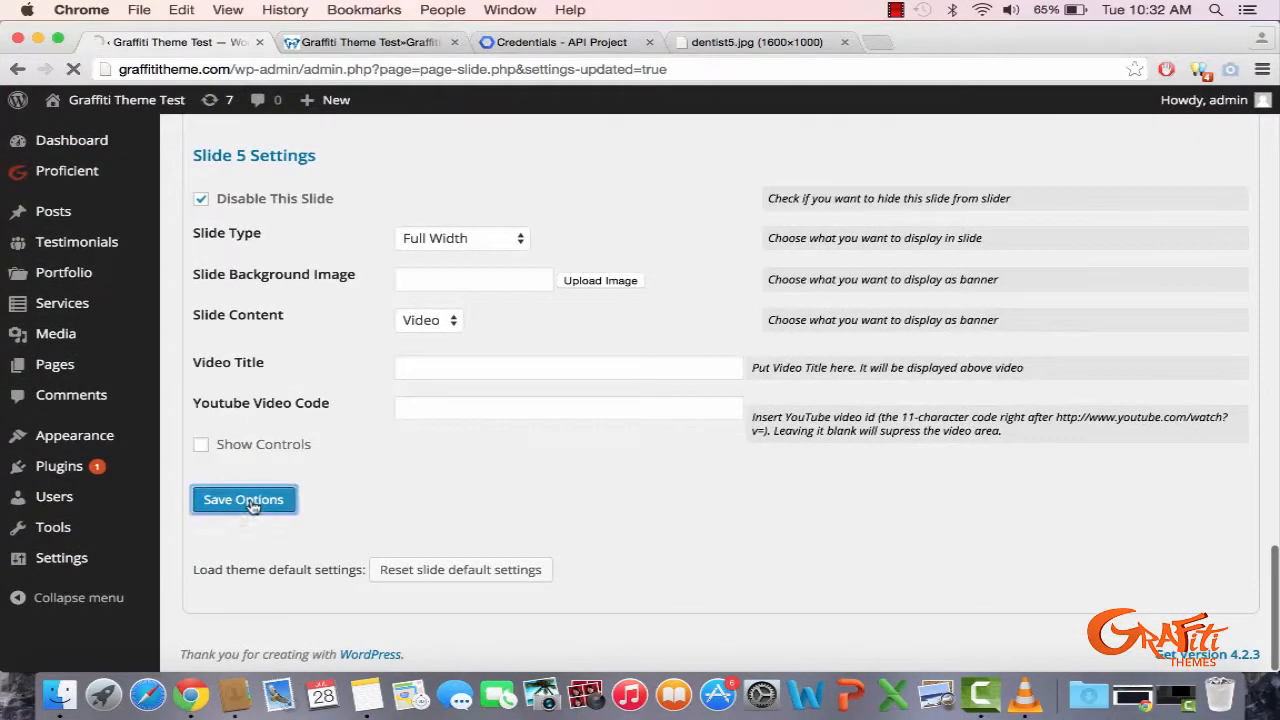
- Reload the site's homepage and advance the slider to the third slide to check its taglines
click(337, 42)
key(Return)
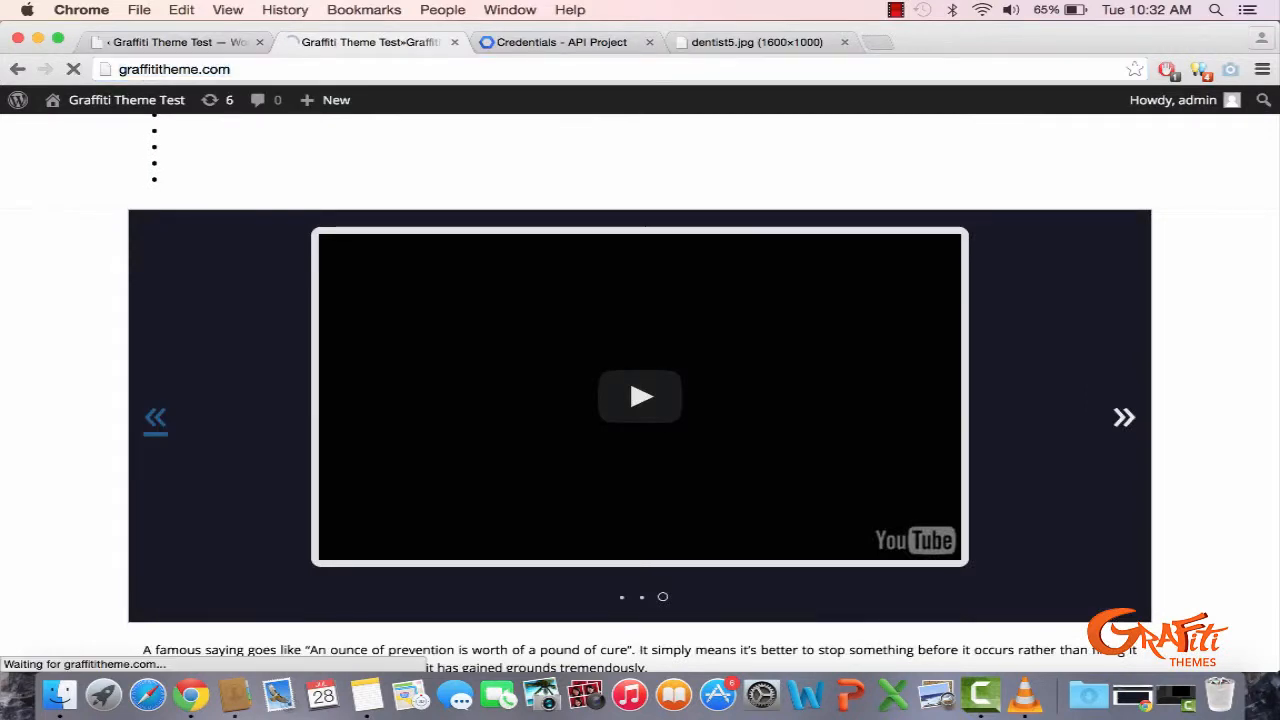
scroll(563, 391, down, 5)
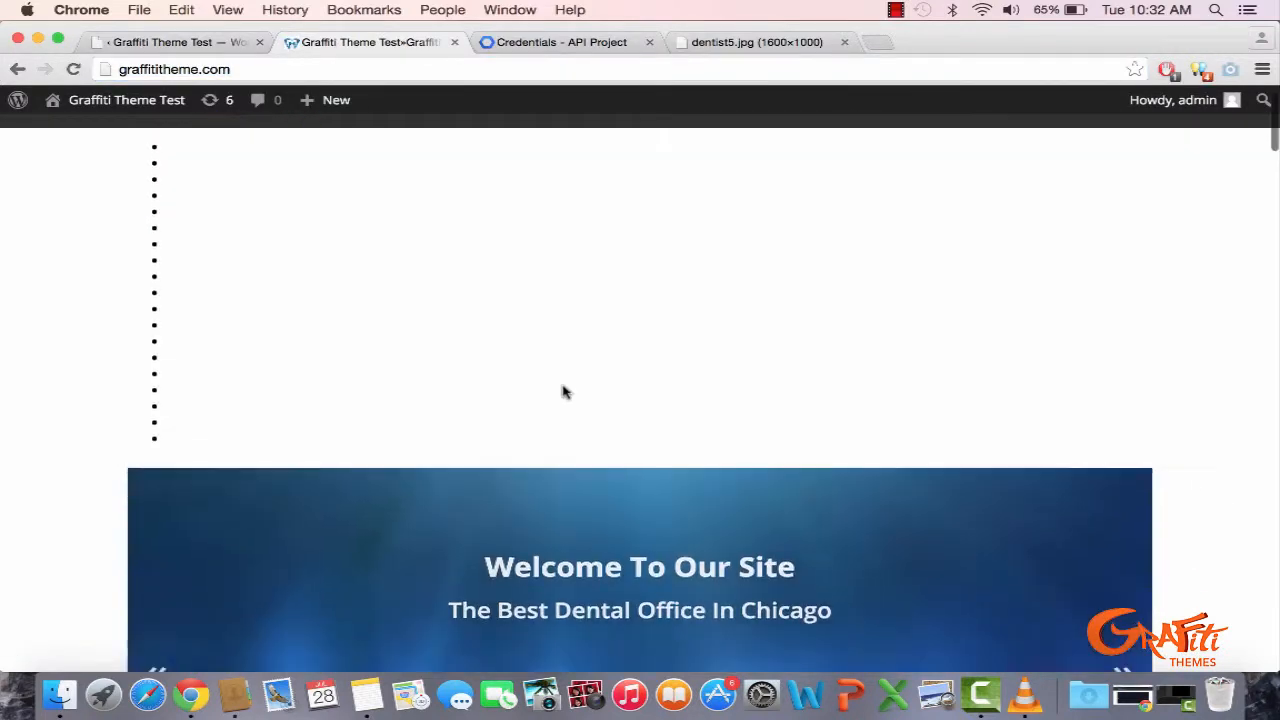
click(1122, 482)
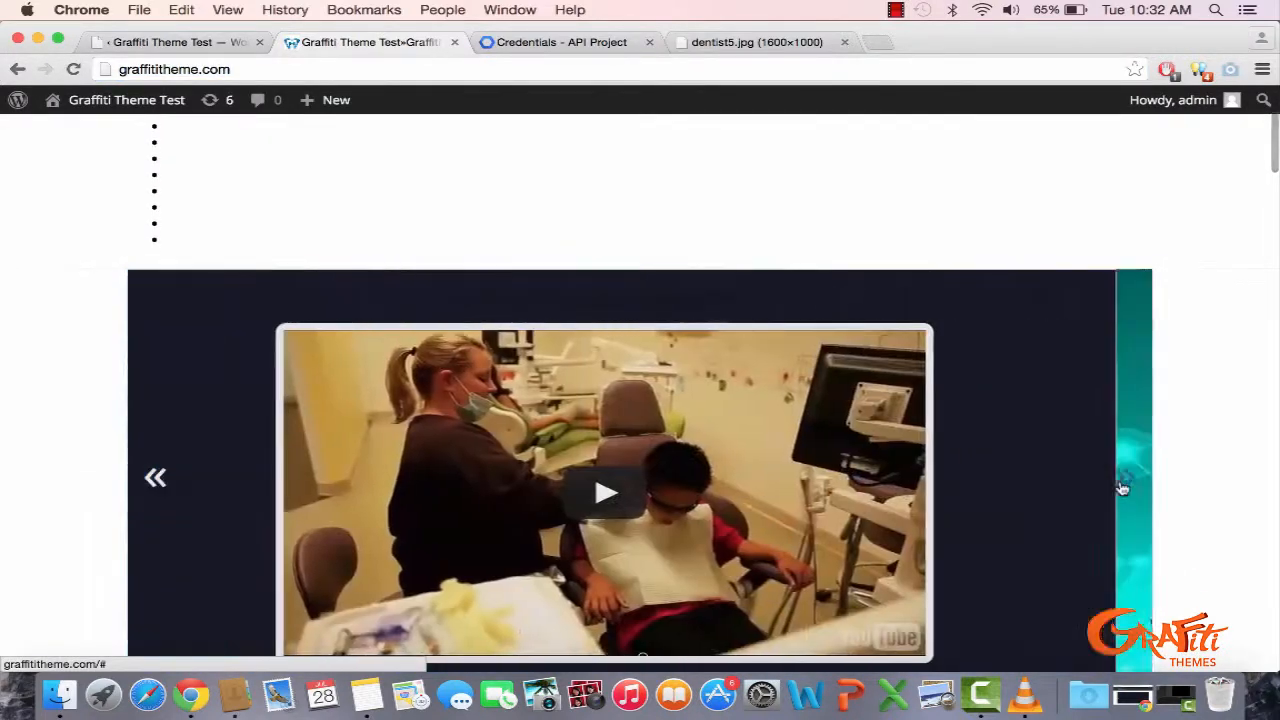
click(1122, 482)
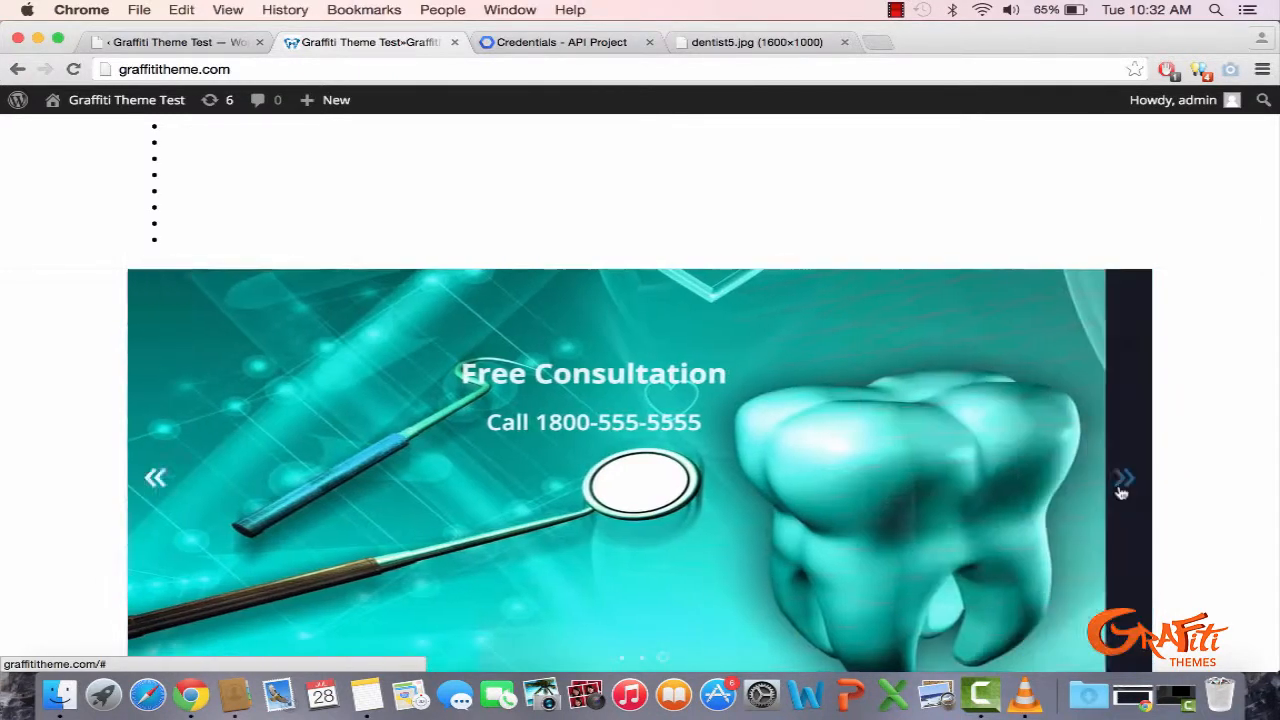
scroll(1080, 508, down, 3)
scroll(1078, 510, down, 1)
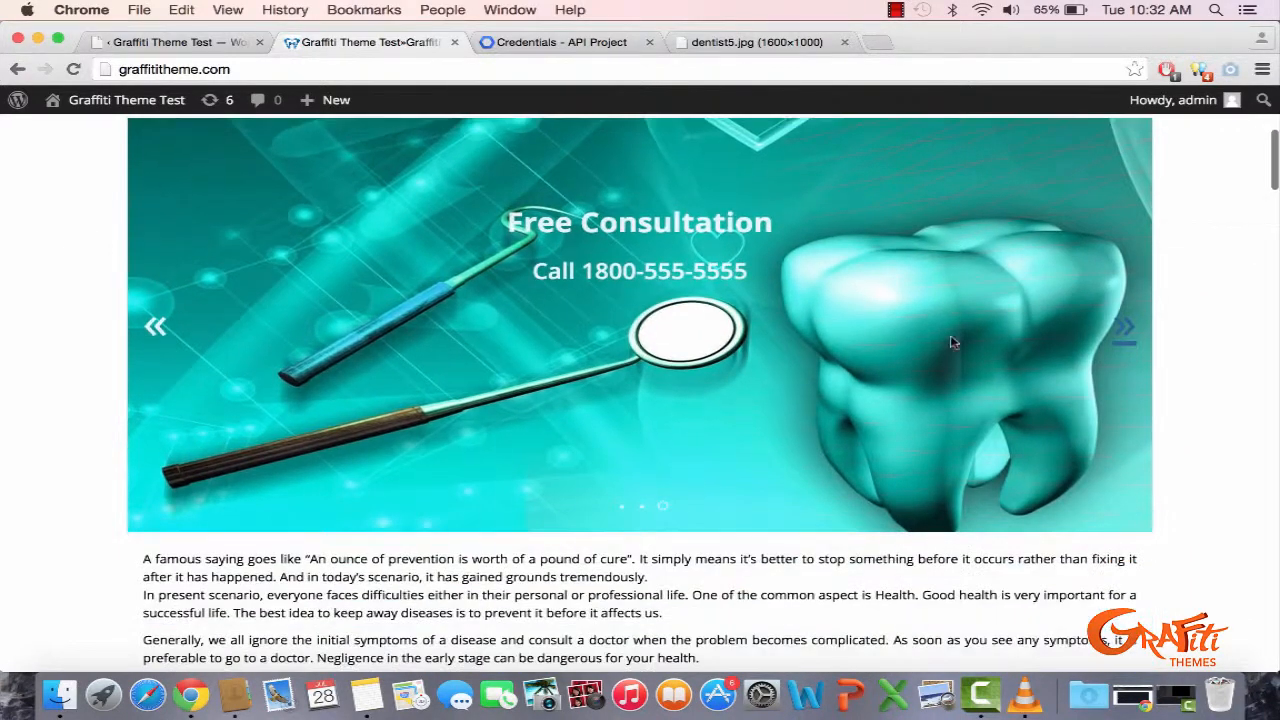
- Set Slide 3's main tagline font size to 50px and its sub tagline font size to 30px, and save the slide options
click(175, 42)
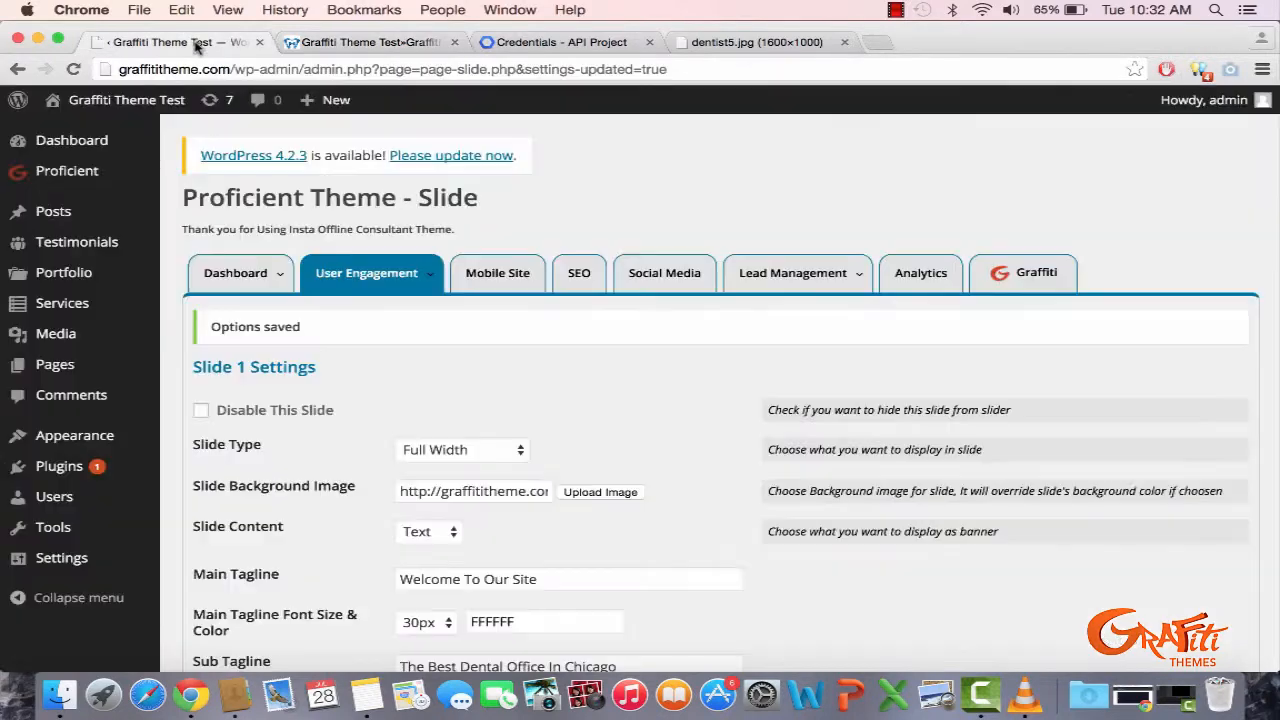
scroll(360, 409, down, 15)
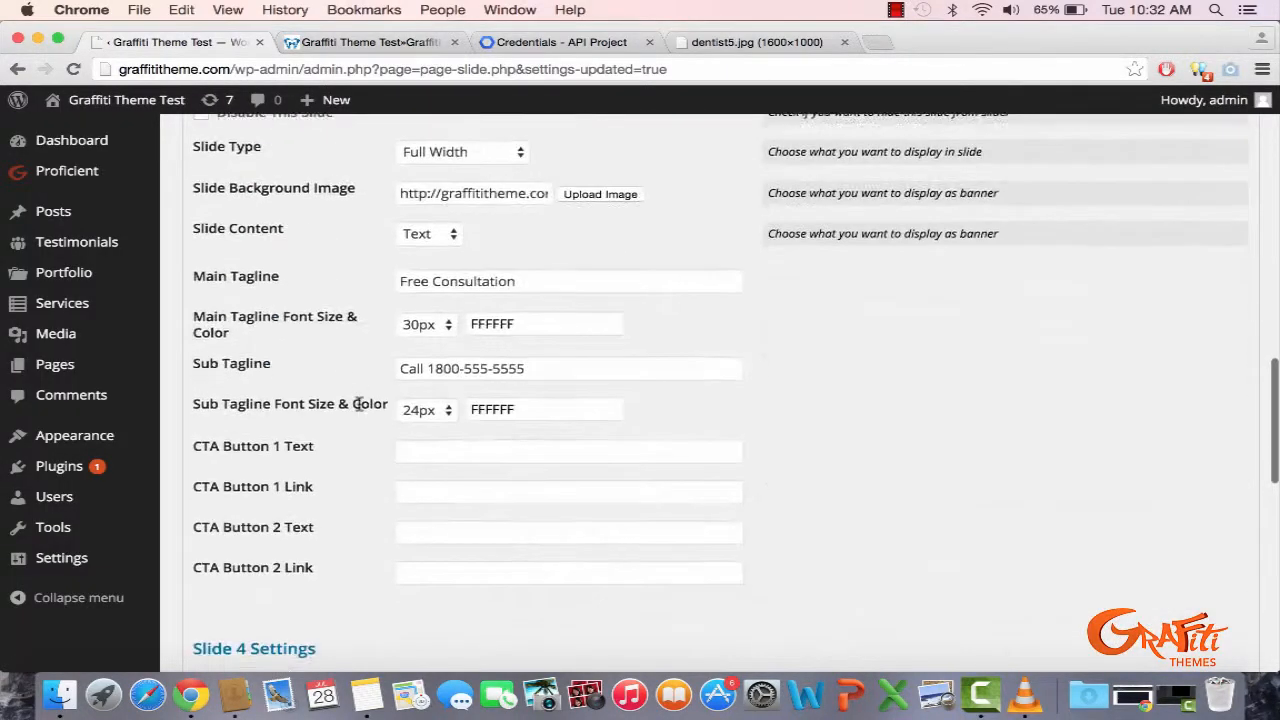
click(420, 335)
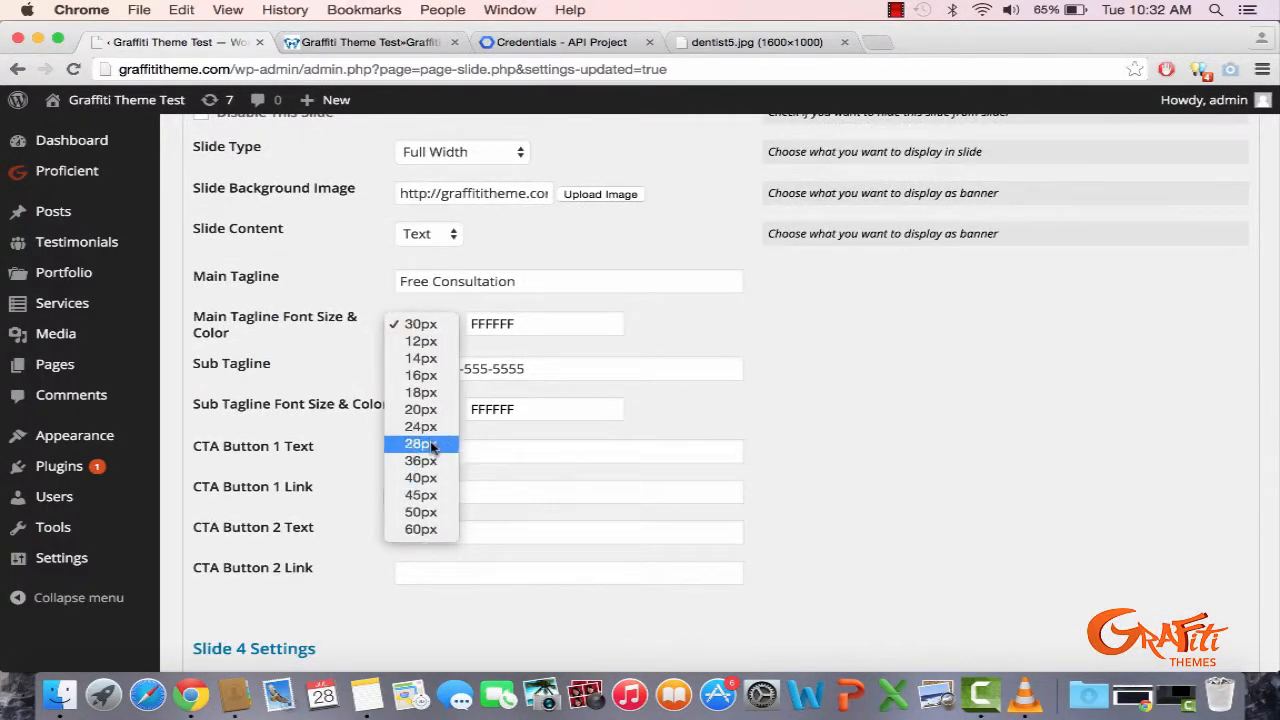
click(425, 511)
click(428, 409)
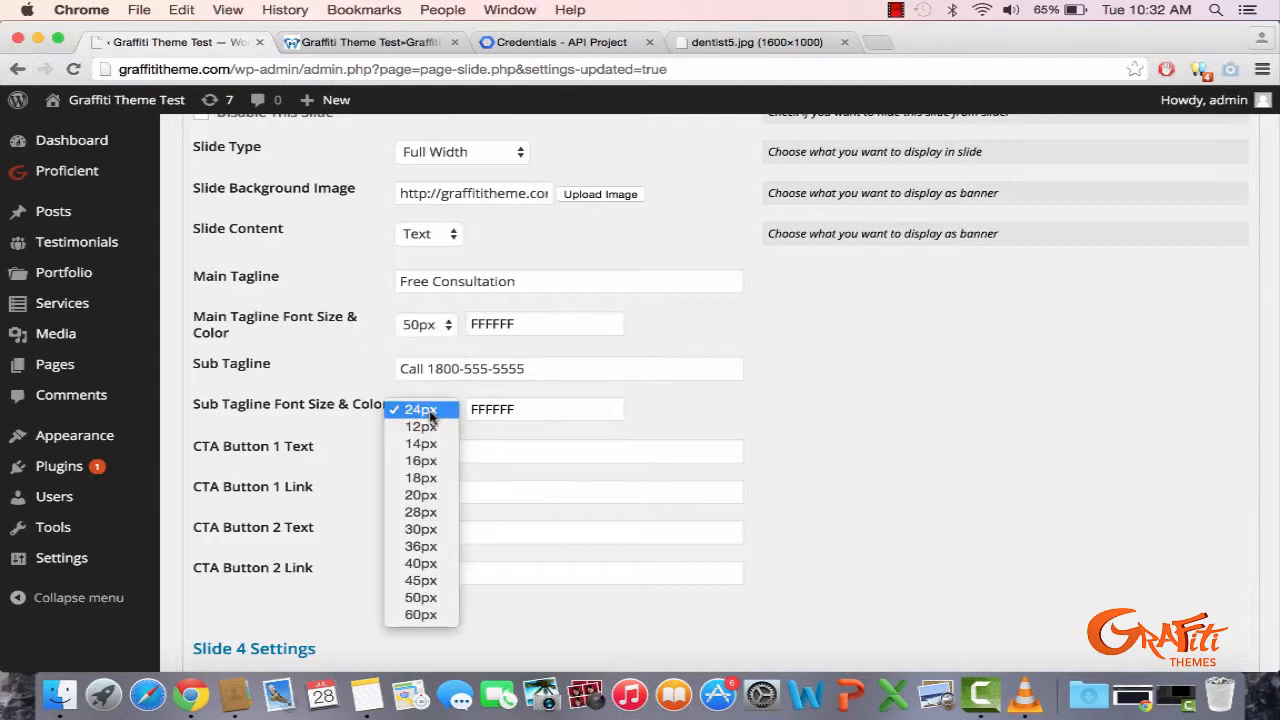
click(430, 530)
scroll(429, 529, down, 10)
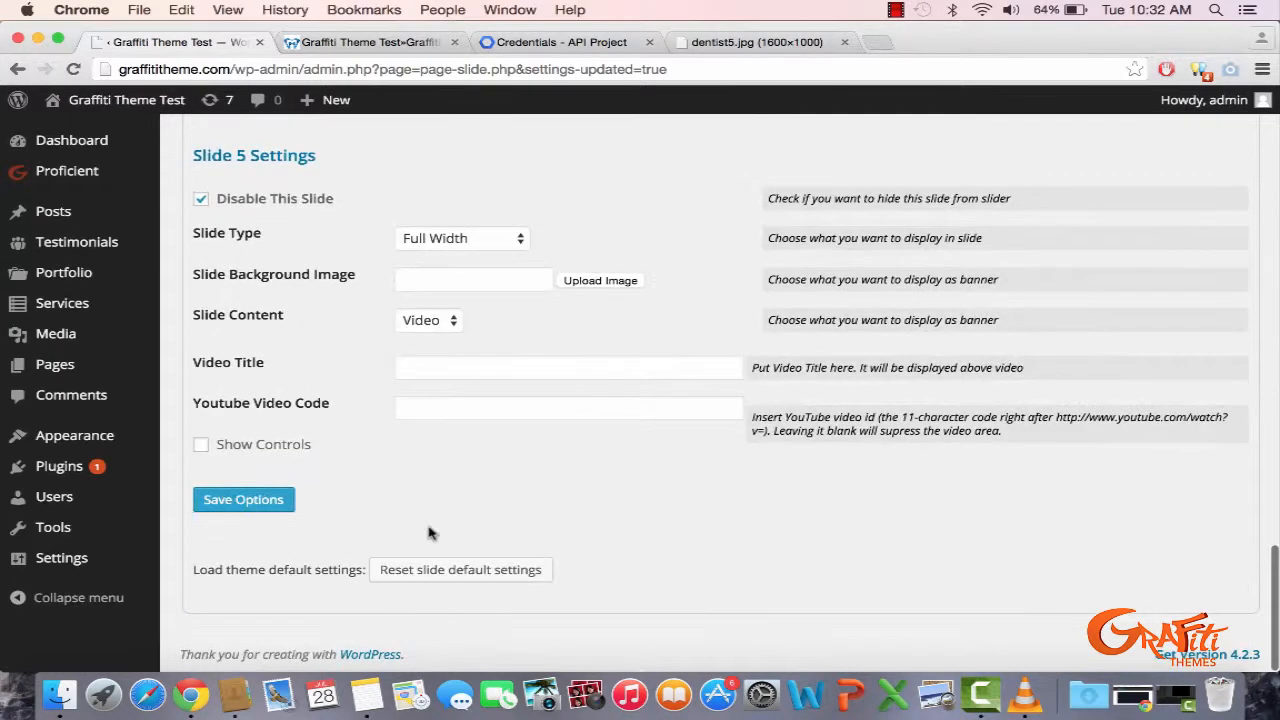
click(255, 508)
- Check the enlarged taglines on the third slide of the homepage slider
click(387, 46)
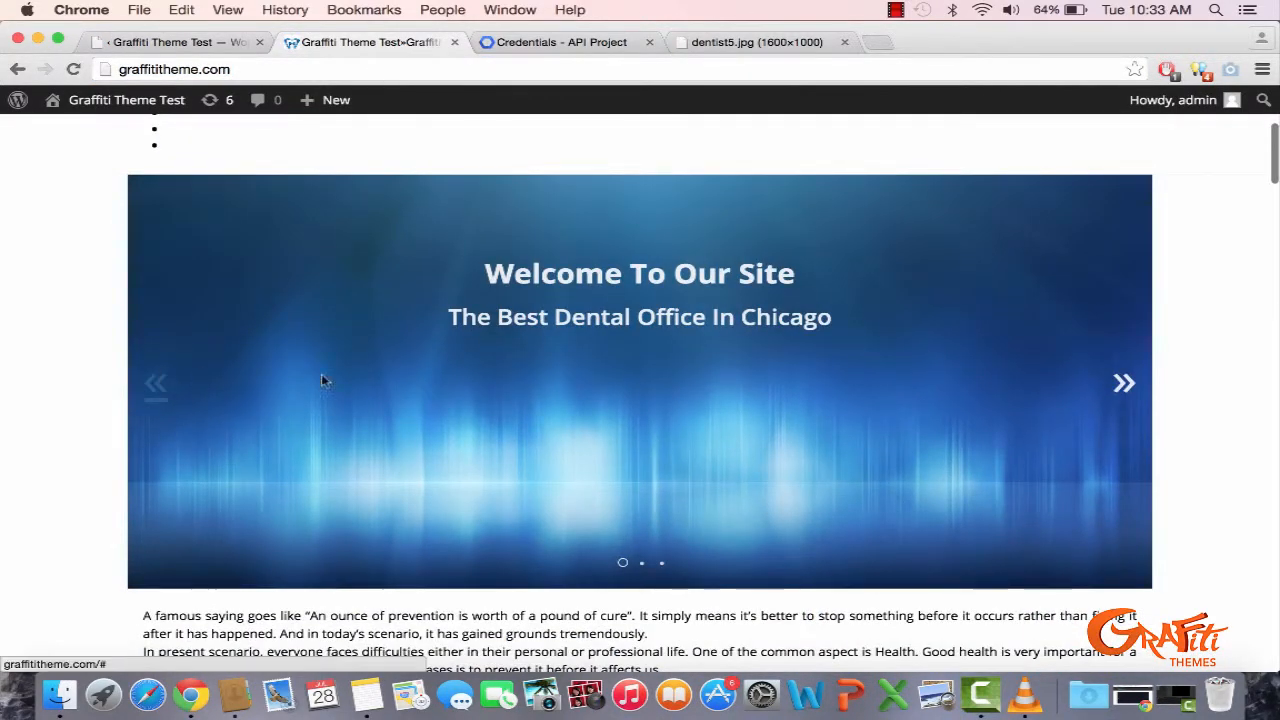
click(1123, 390)
click(1123, 390)
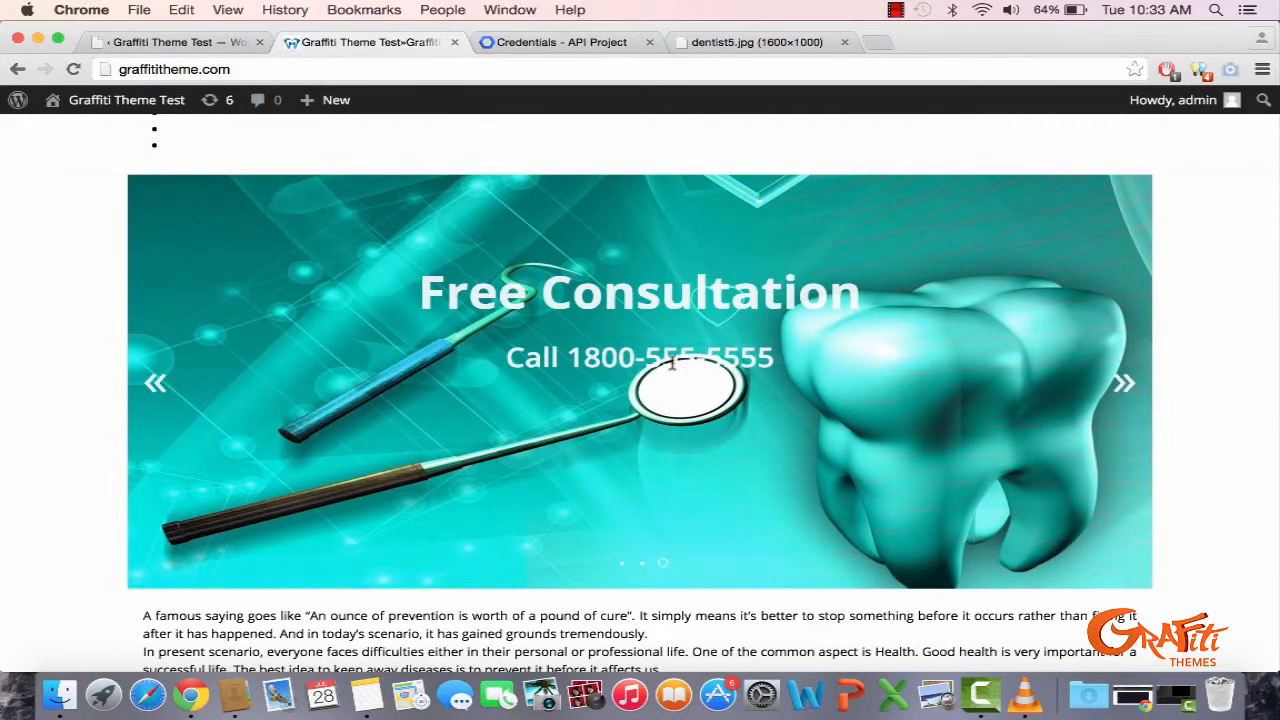
- Change Slide 3's sub tagline color to black and save the slide options
click(190, 42)
scroll(340, 386, down, 20)
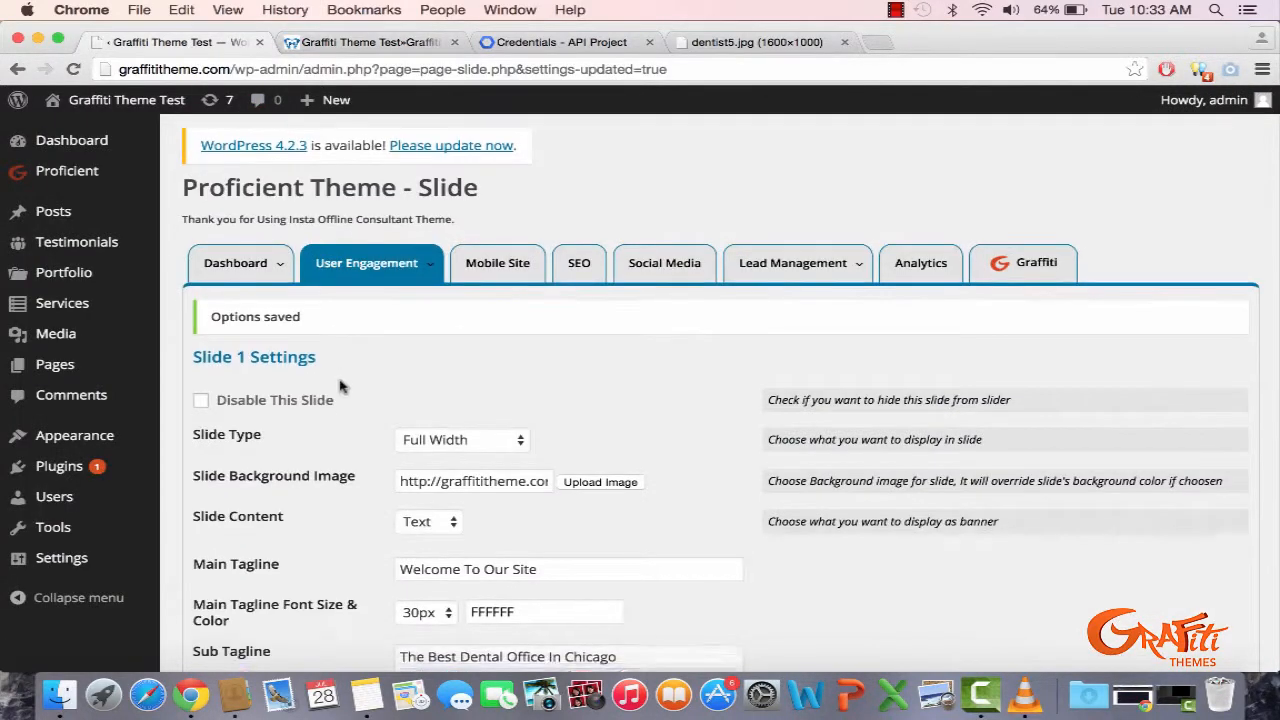
scroll(340, 386, down, 3)
scroll(340, 386, up, 7)
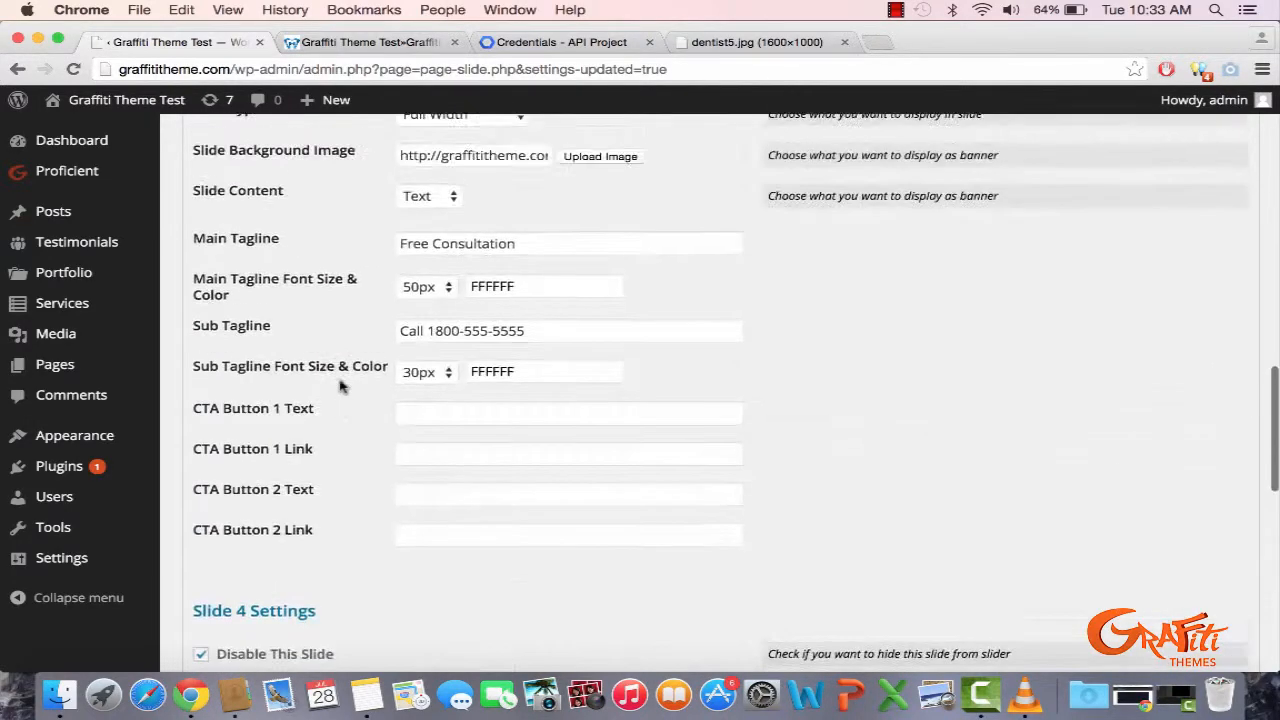
click(512, 370)
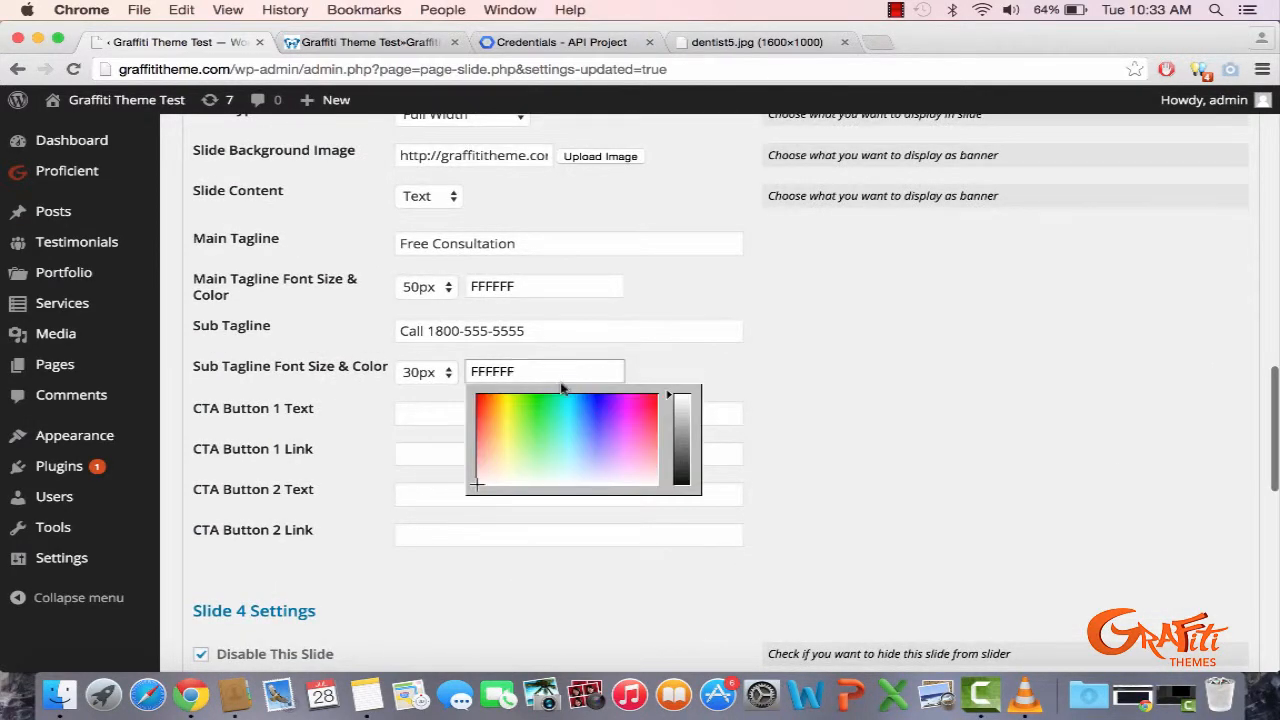
drag(669, 396, 678, 496)
click(661, 540)
scroll(661, 540, down, 10)
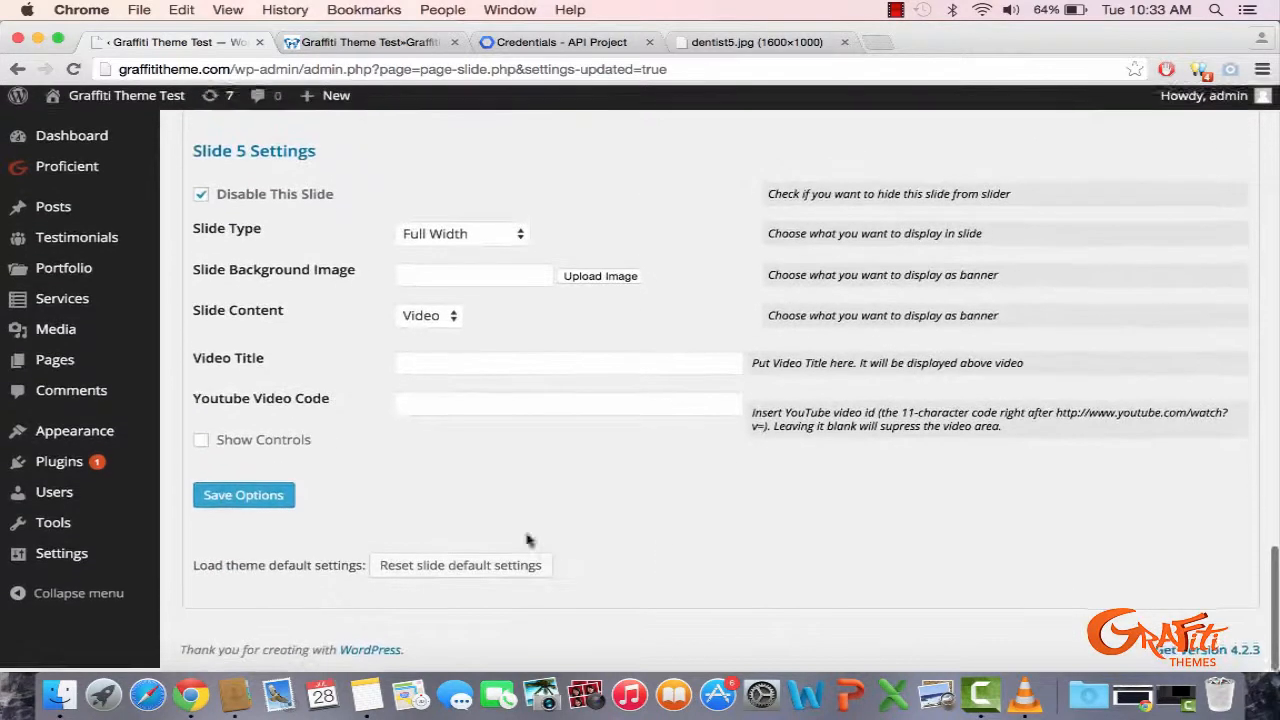
click(243, 499)
- Check the sub tagline color on the third slide of the homepage slider
click(405, 42)
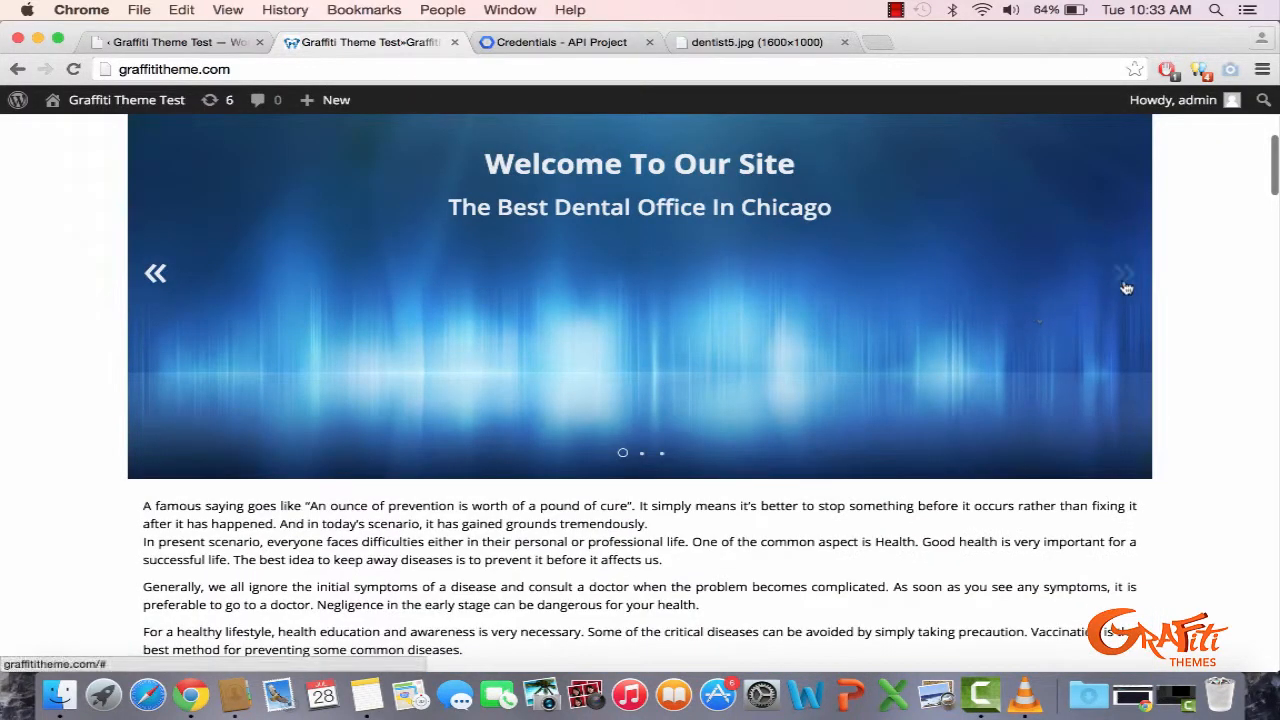
click(1126, 288)
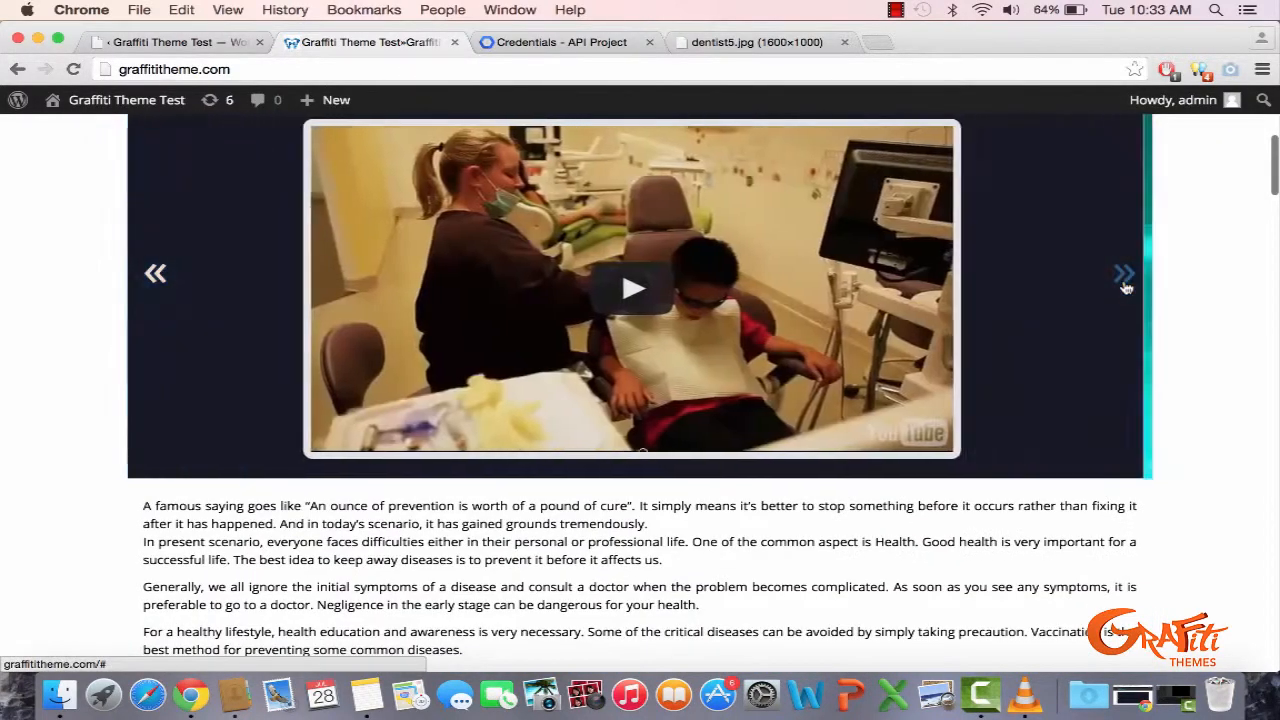
click(1126, 285)
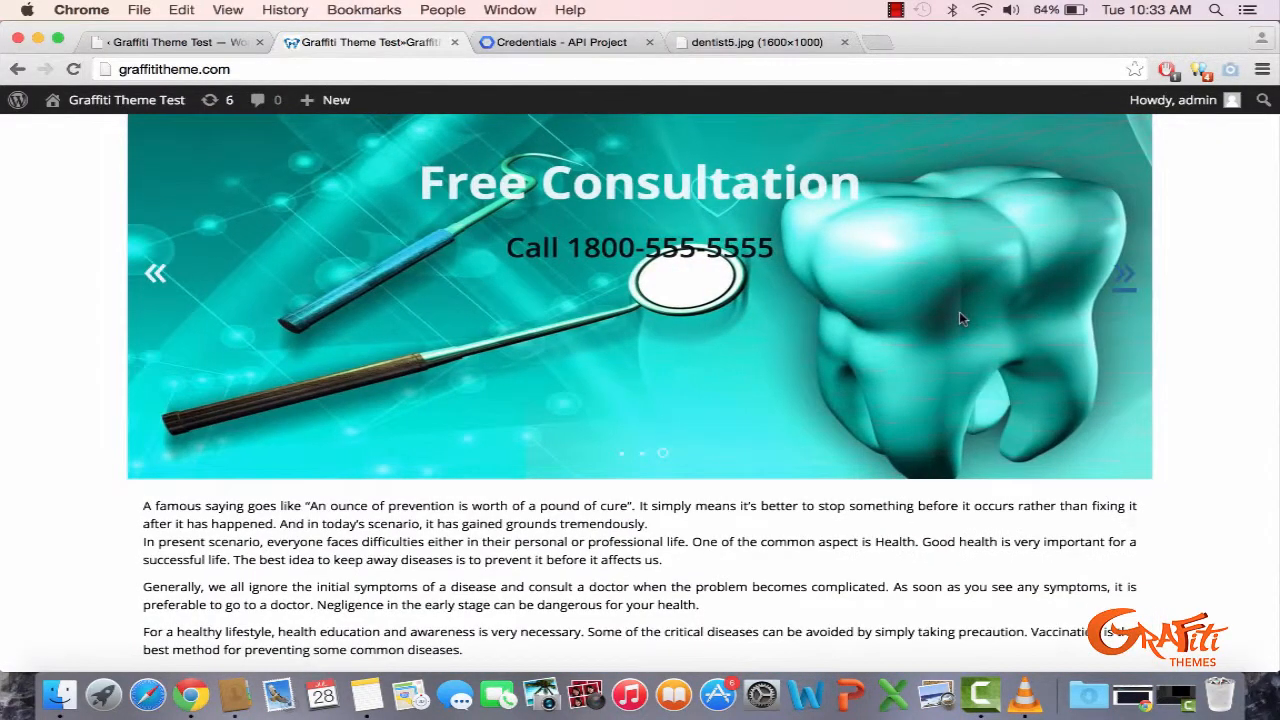
scroll(960, 318, up, 2)
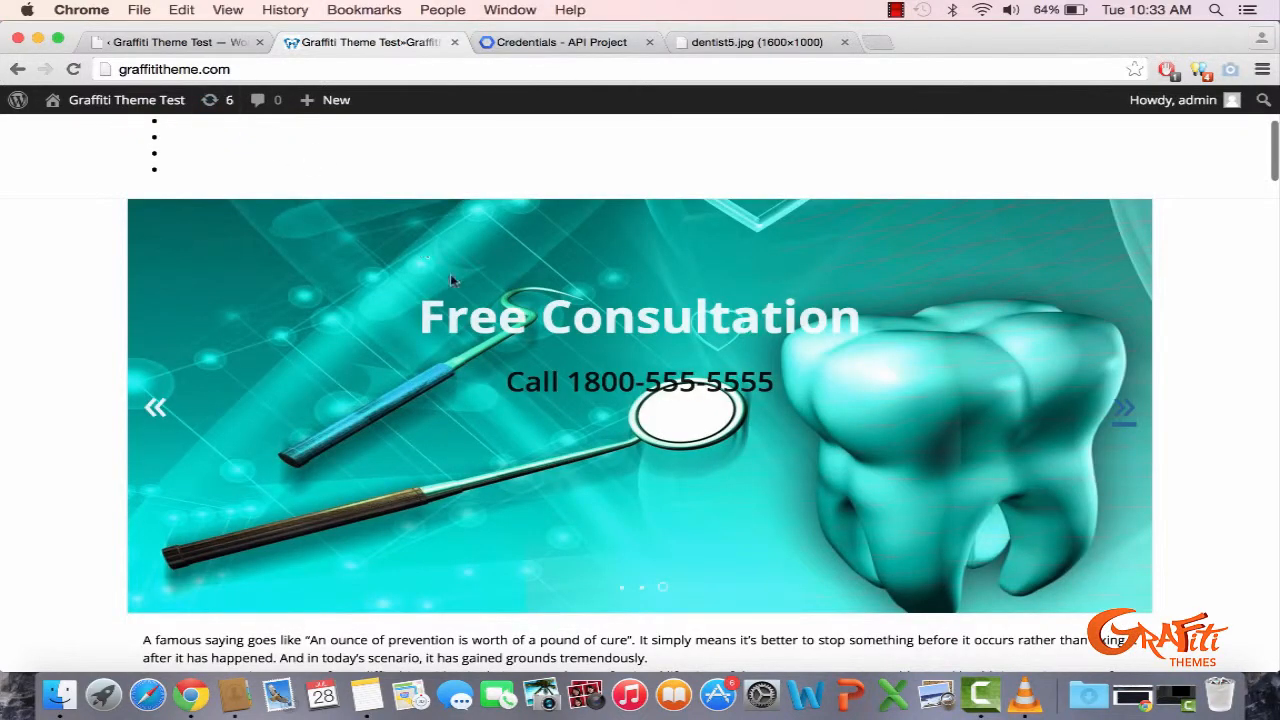
- Change Slide 3's main tagline color to black (000000) and save the slide options
click(170, 42)
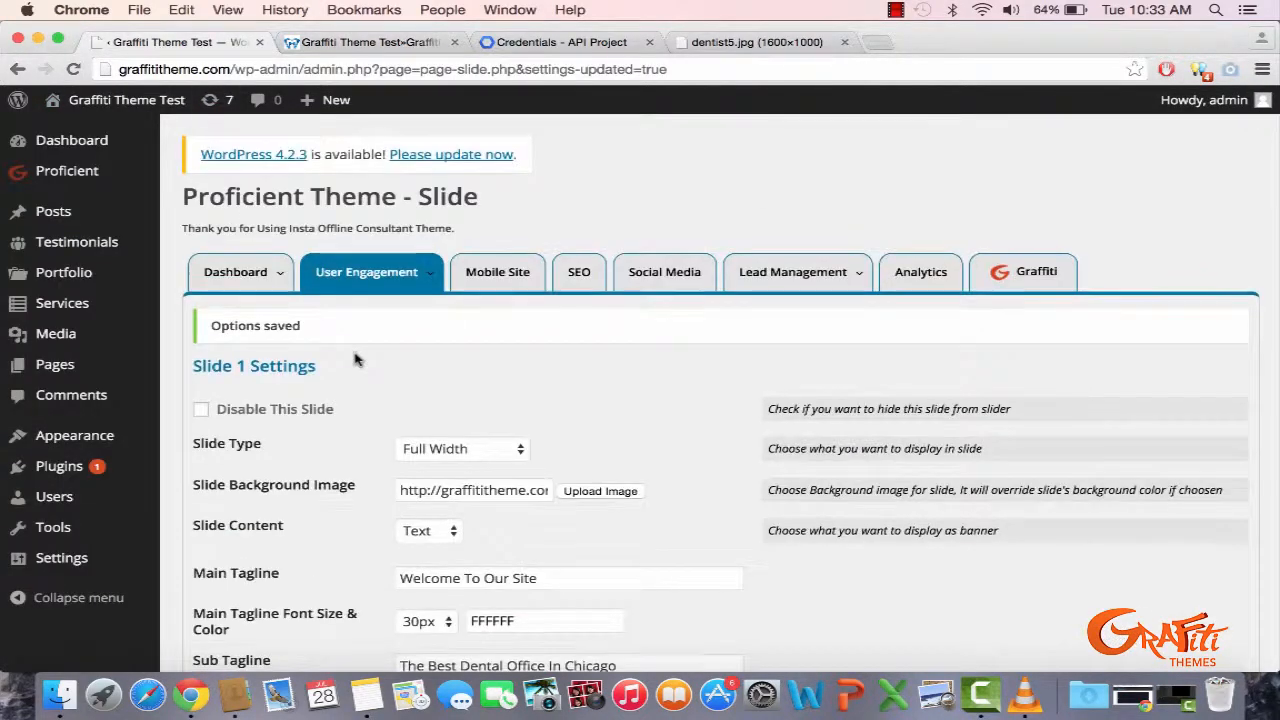
scroll(354, 357, down, 15)
scroll(484, 441, up, 2)
click(532, 383)
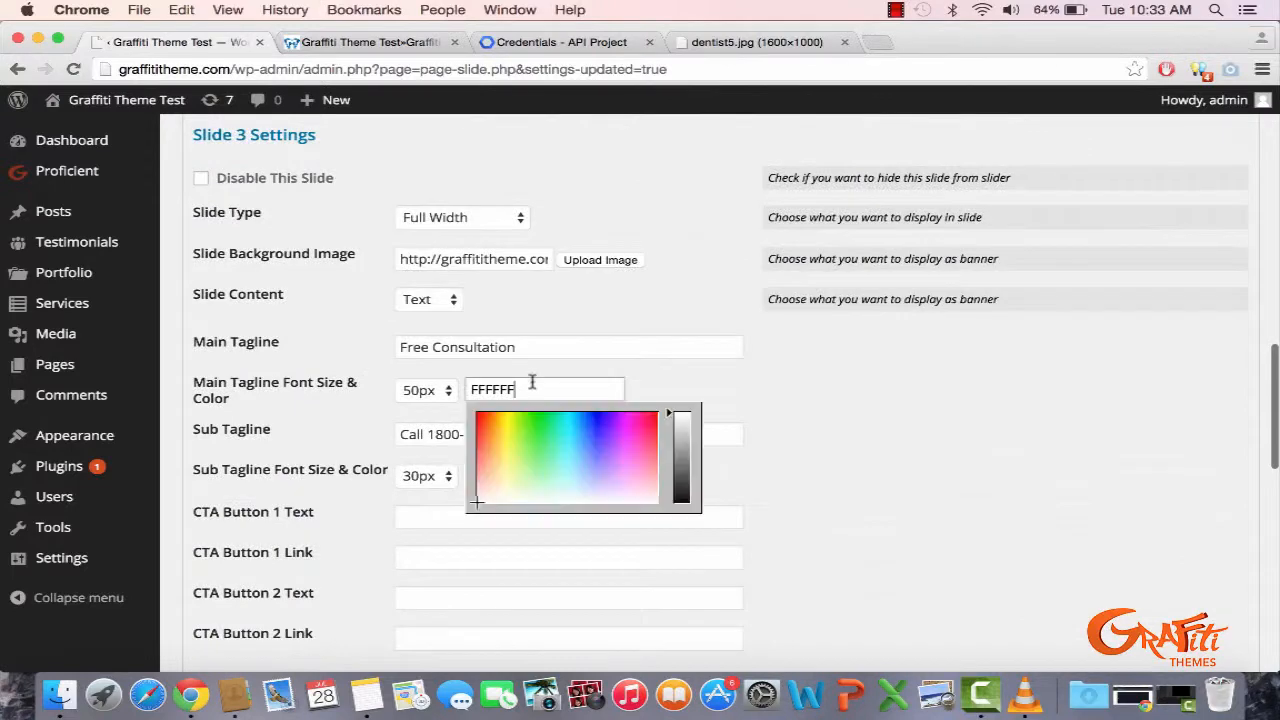
drag(670, 418, 677, 505)
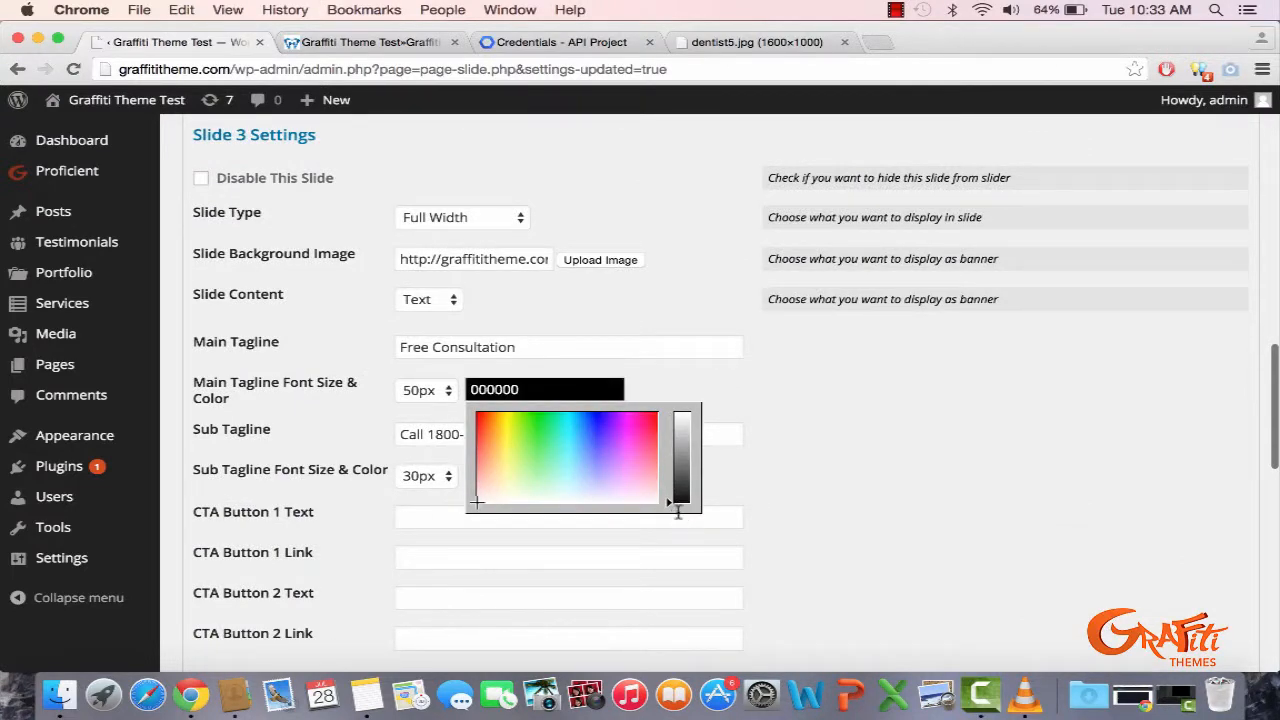
click(868, 527)
scroll(868, 525, down, 5)
scroll(868, 525, down, 5)
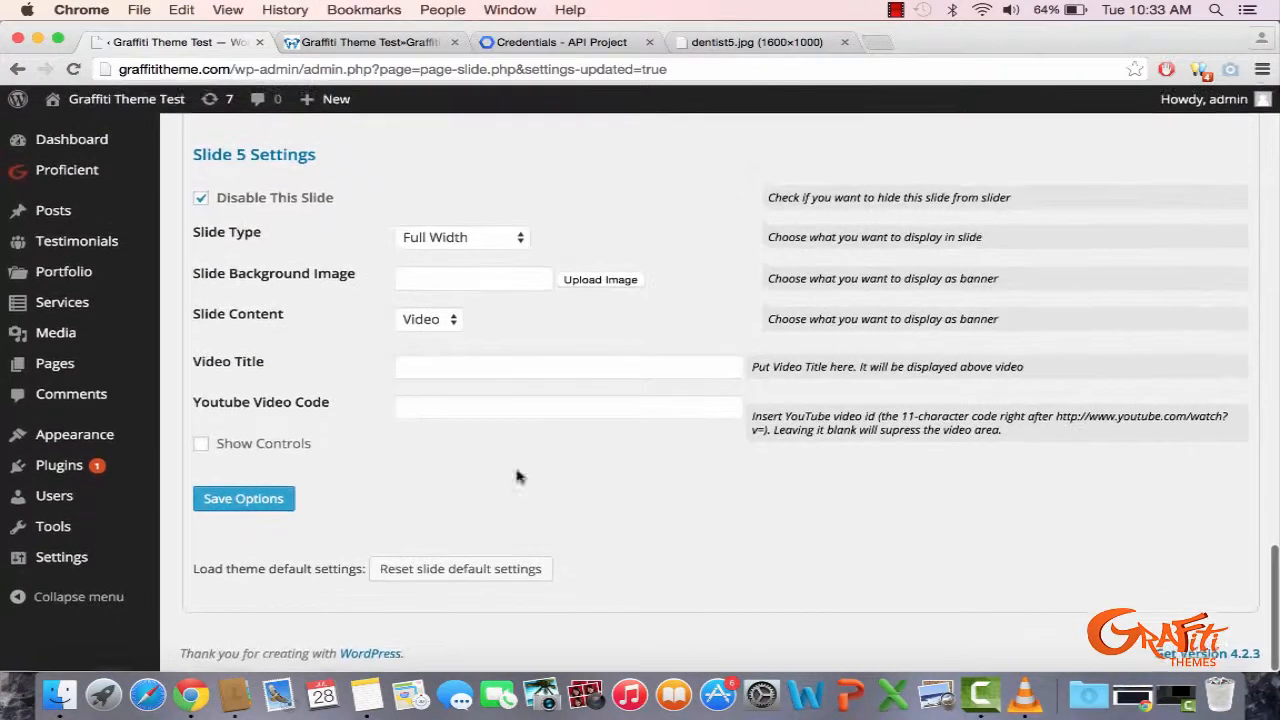
click(246, 497)
- Reload the homepage and advance to the third slide to check the main tagline color
click(376, 44)
key(super+l)
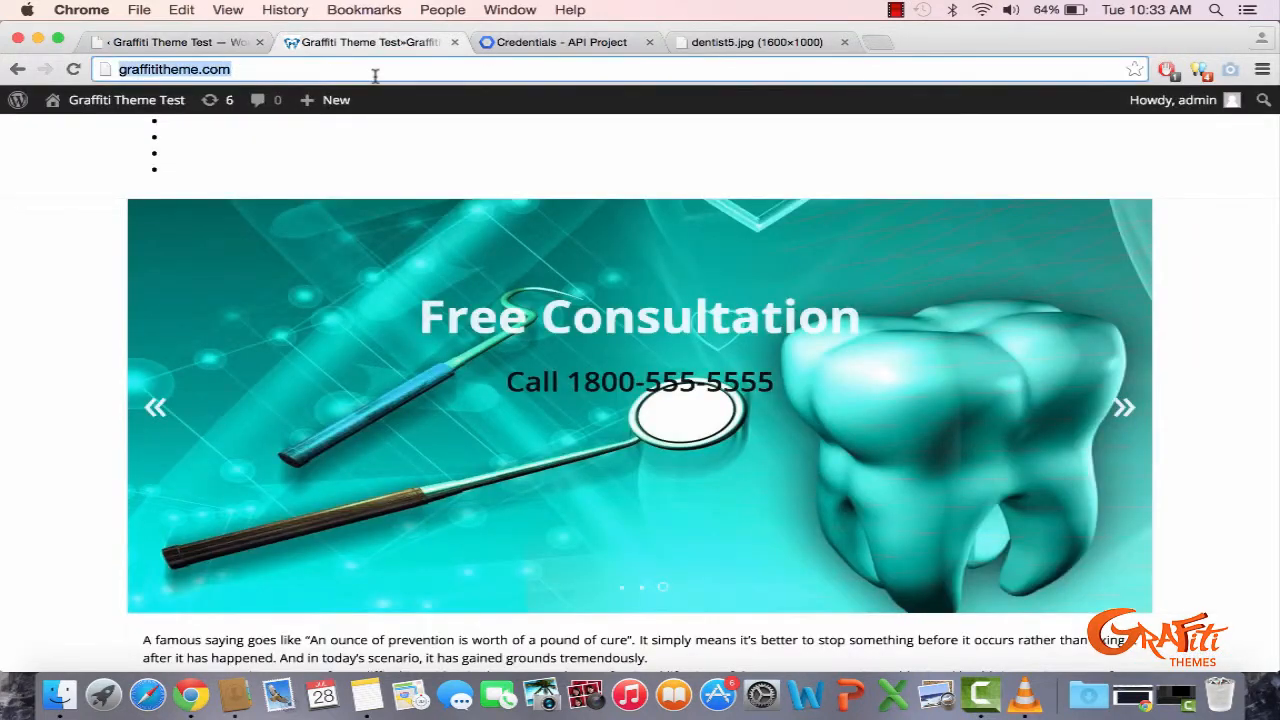
key(Return)
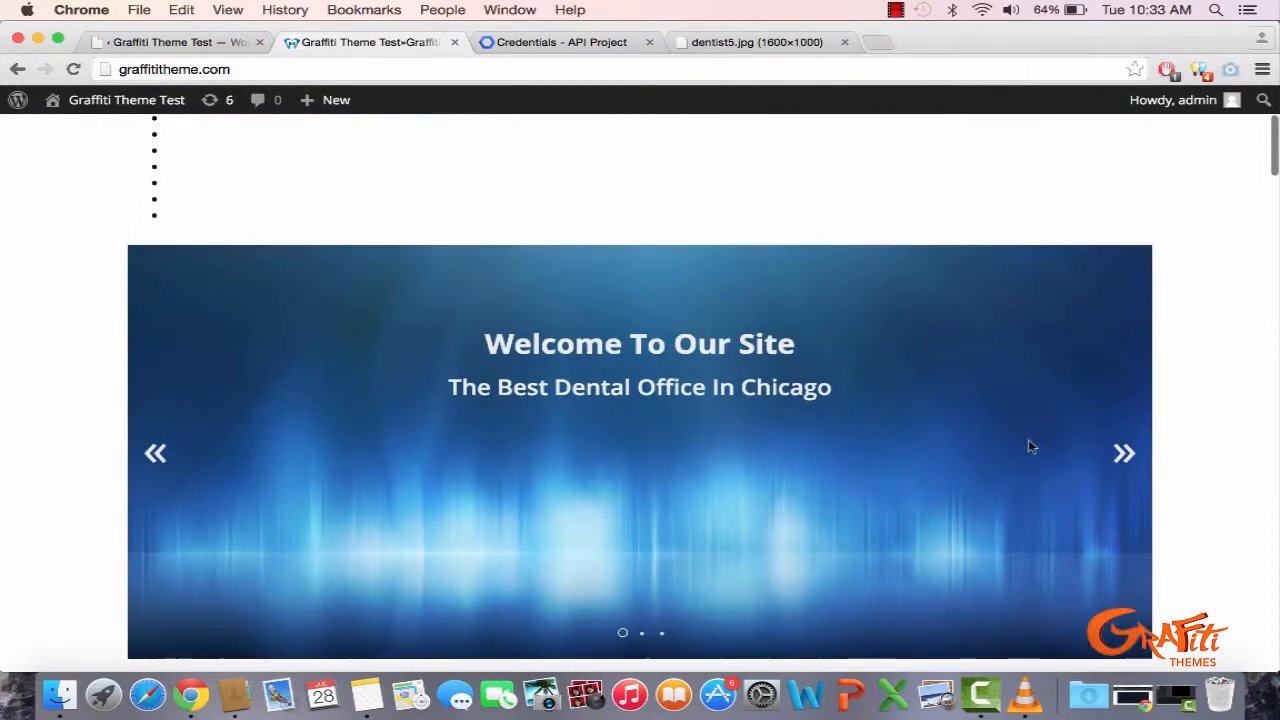
click(1122, 456)
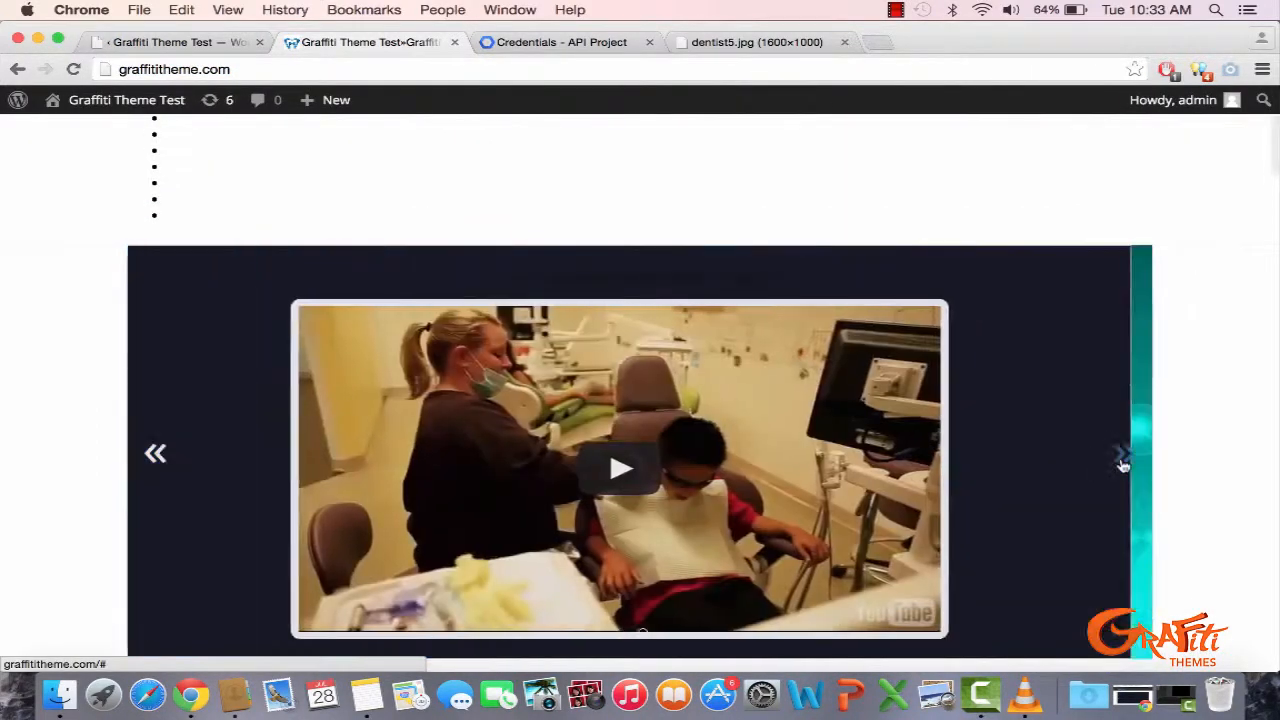
click(1122, 458)
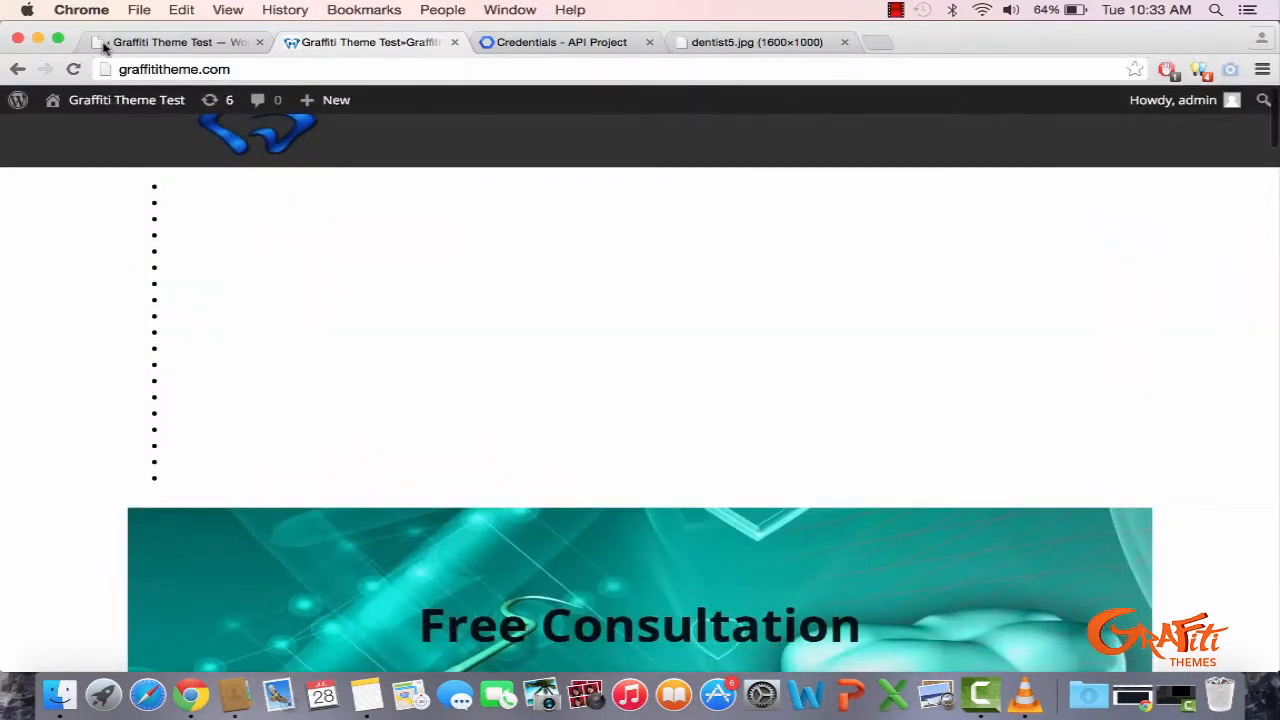
- Open the theme's CTA settings under User Engagement and review the header, slider, below-slider and above-footer sections
click(128, 44)
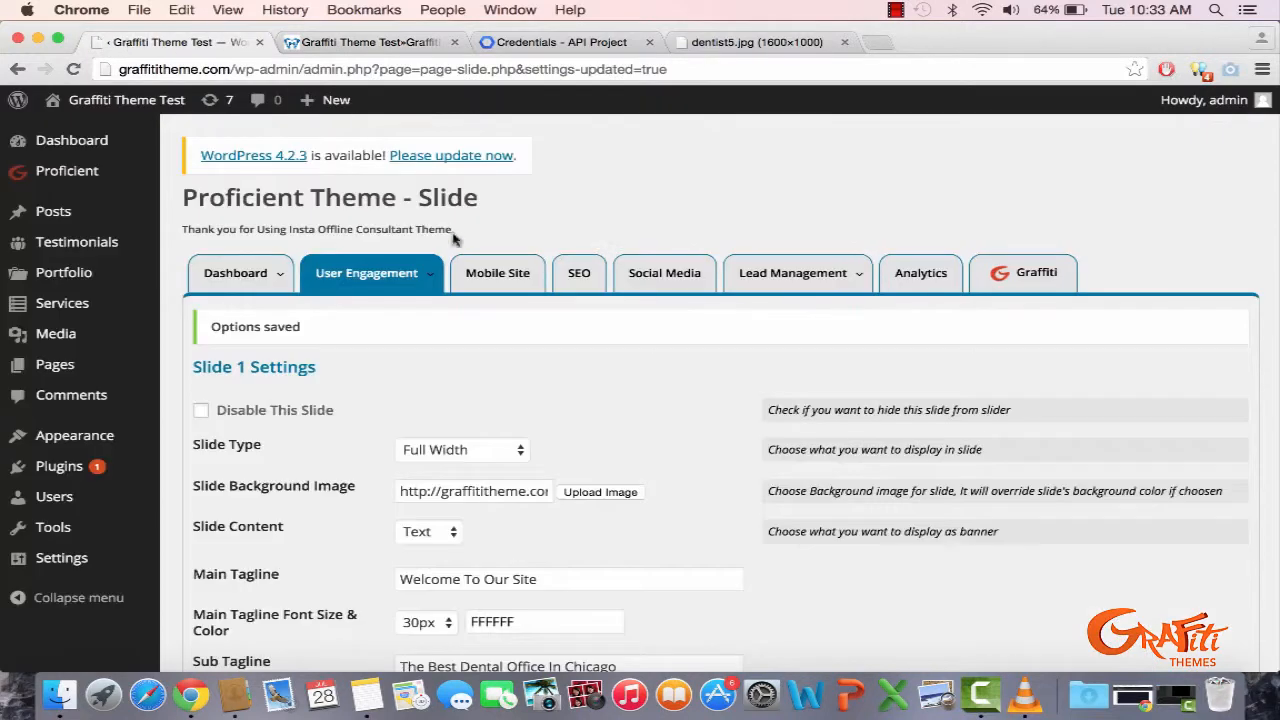
mouse_move(366, 275)
mouse_move(406, 341)
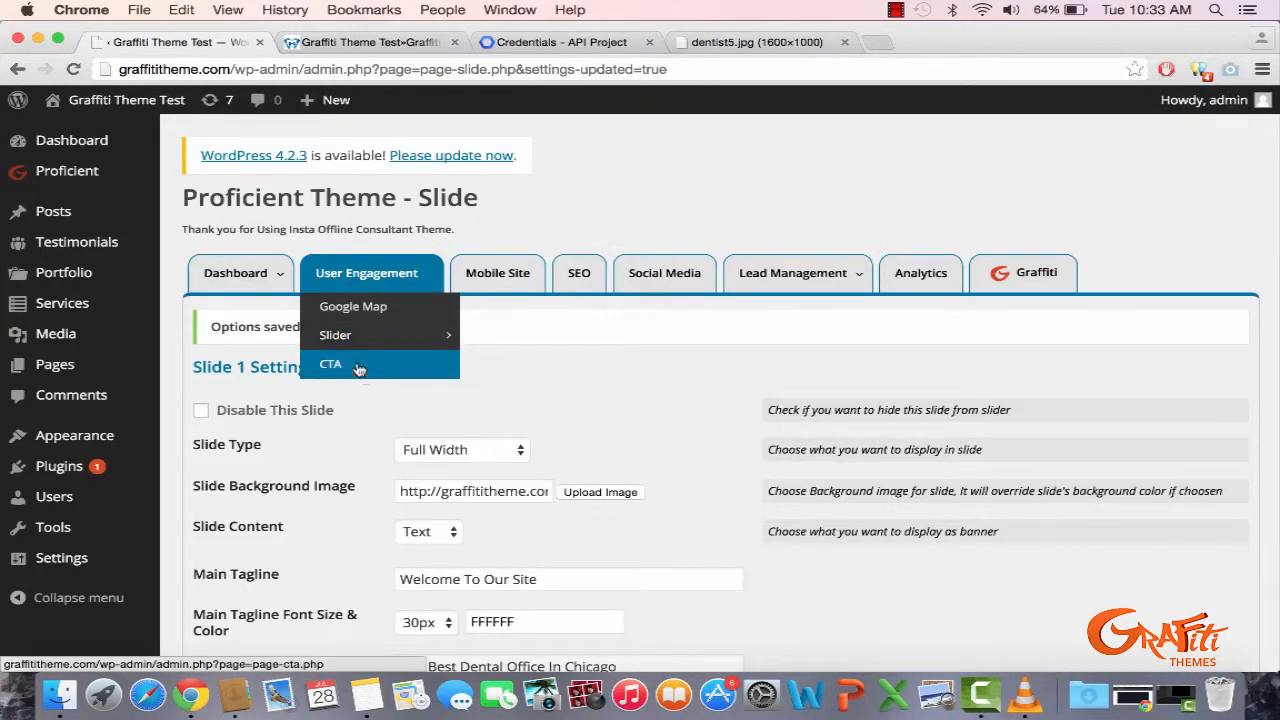
click(360, 366)
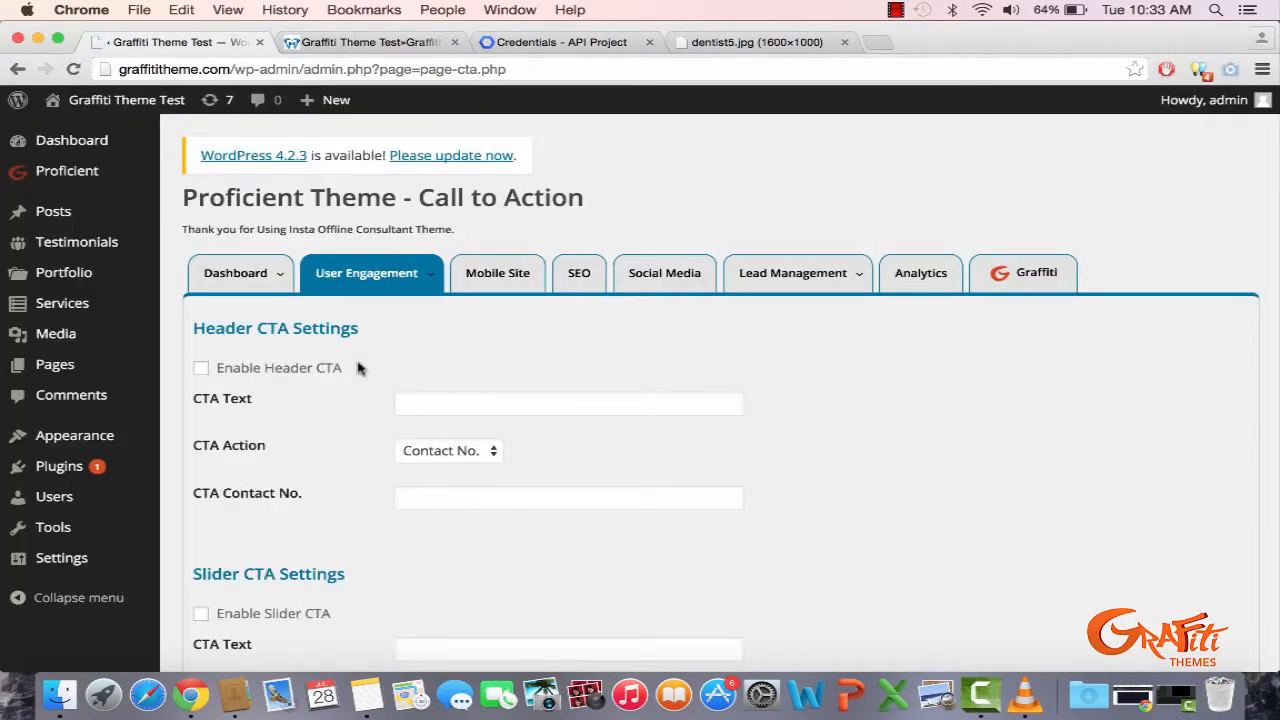
scroll(335, 430, down, 5)
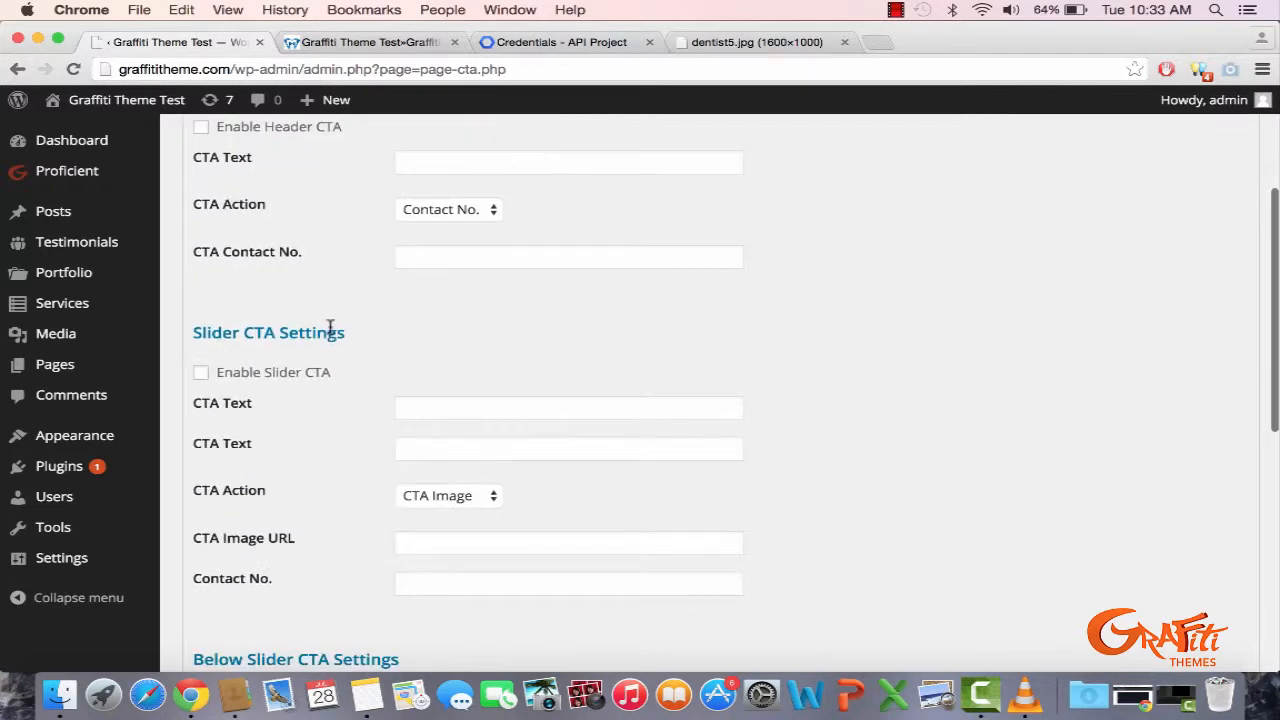
scroll(360, 400, down, 7)
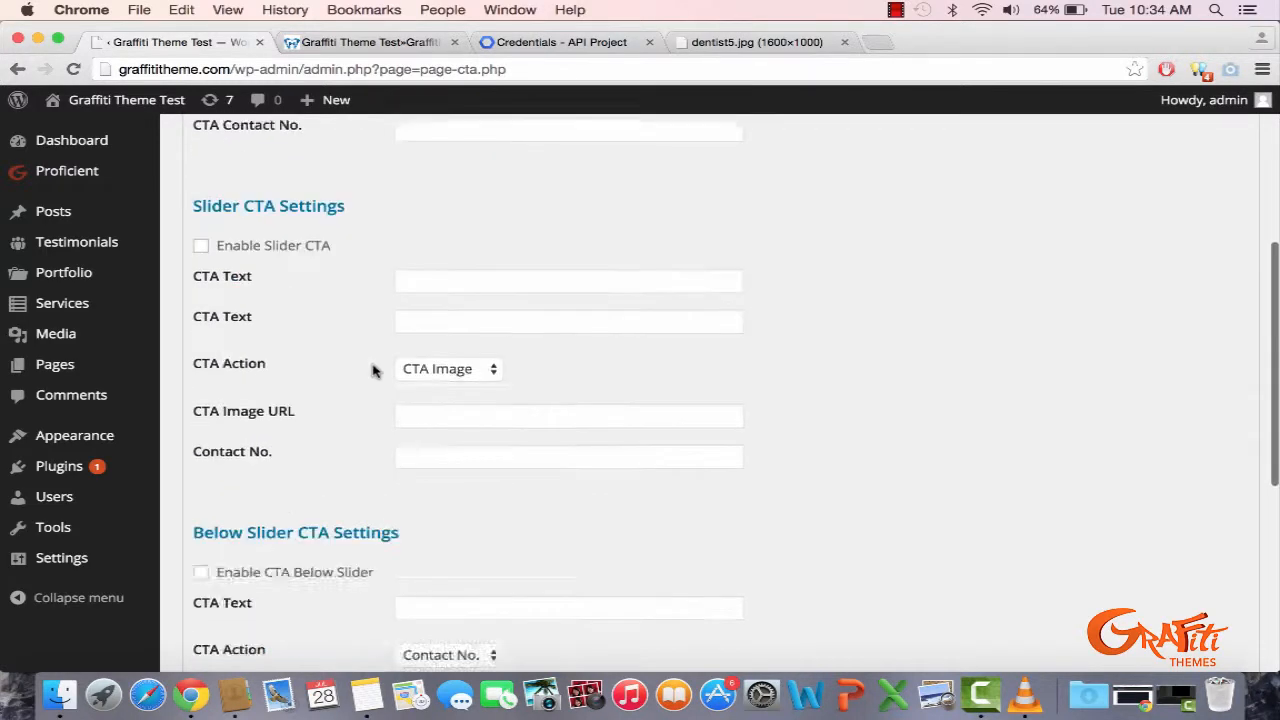
scroll(307, 498, down, 5)
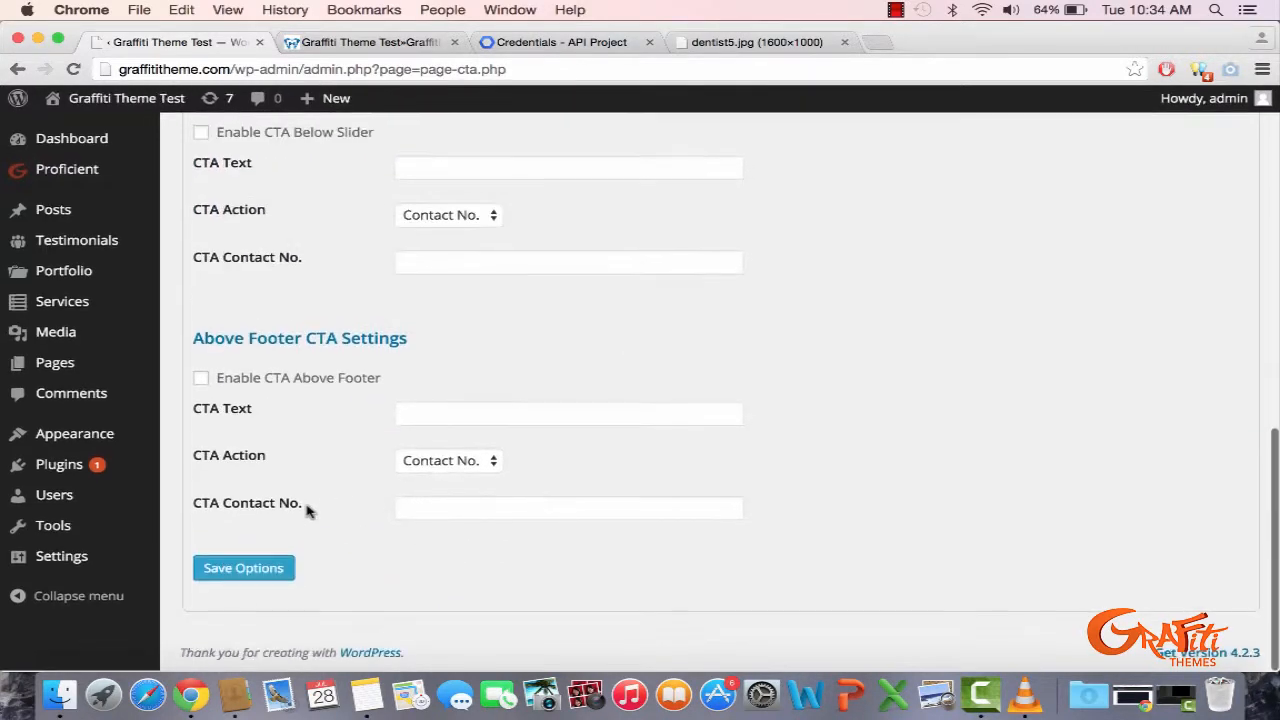
- Enable the header CTA with the text "Free Consultation!", the Contact No. action and the contact number, and save the options
scroll(306, 508, up, 15)
click(459, 449)
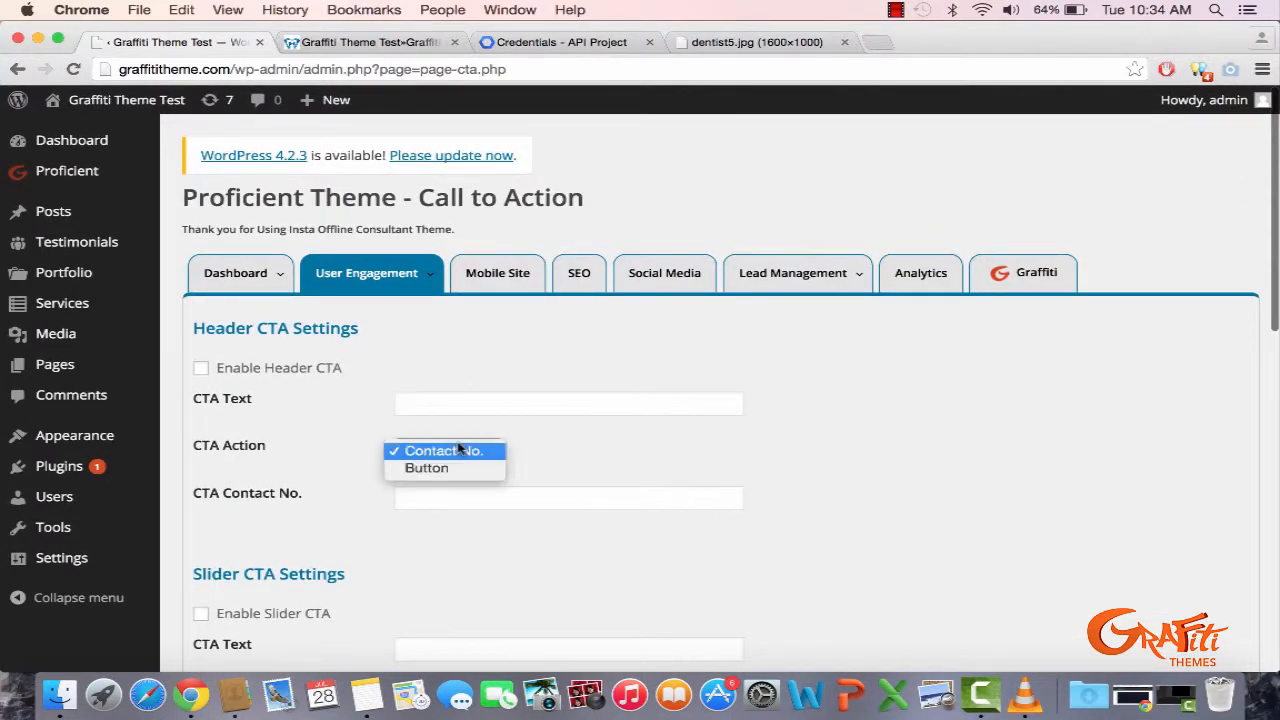
click(672, 438)
click(463, 452)
click(462, 452)
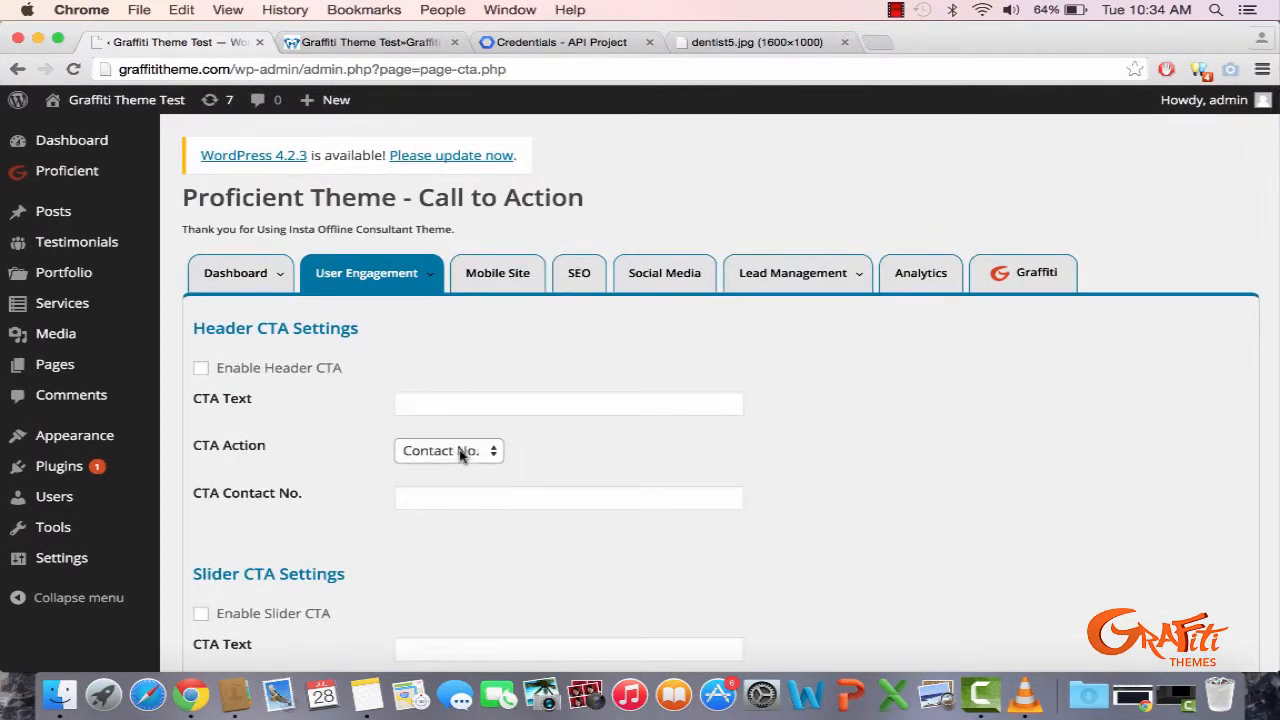
click(494, 406)
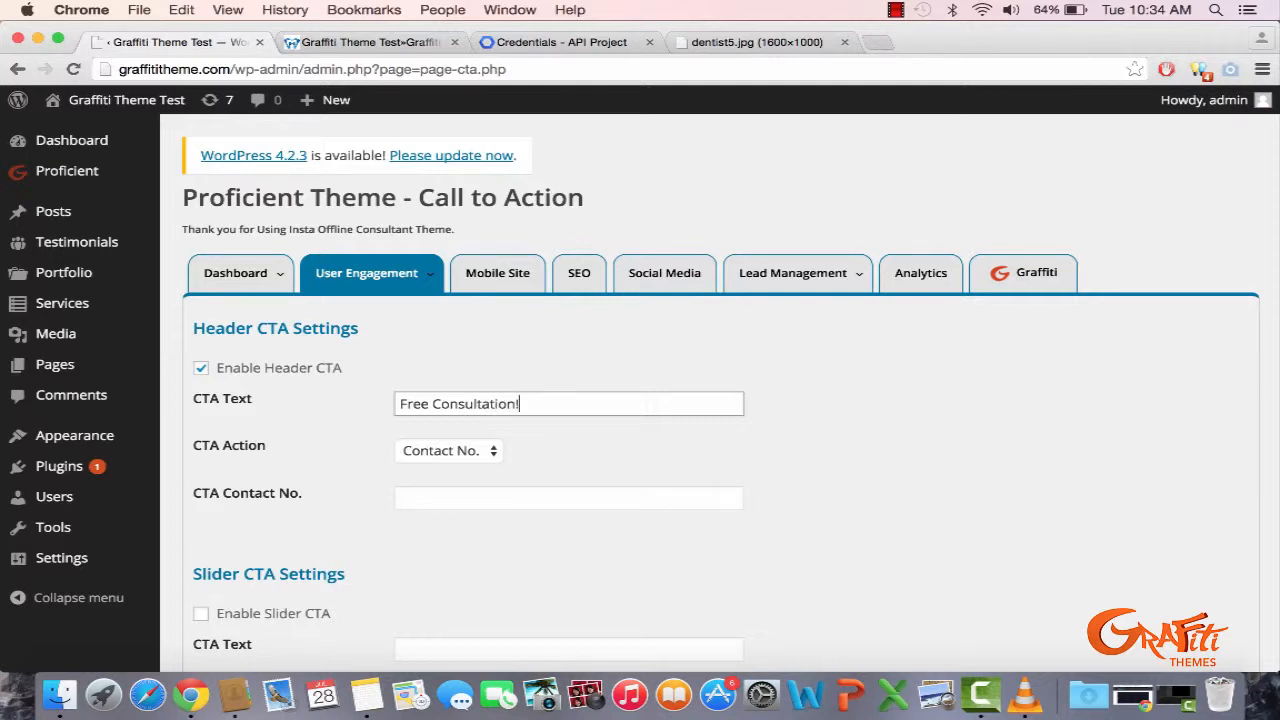
click(487, 493)
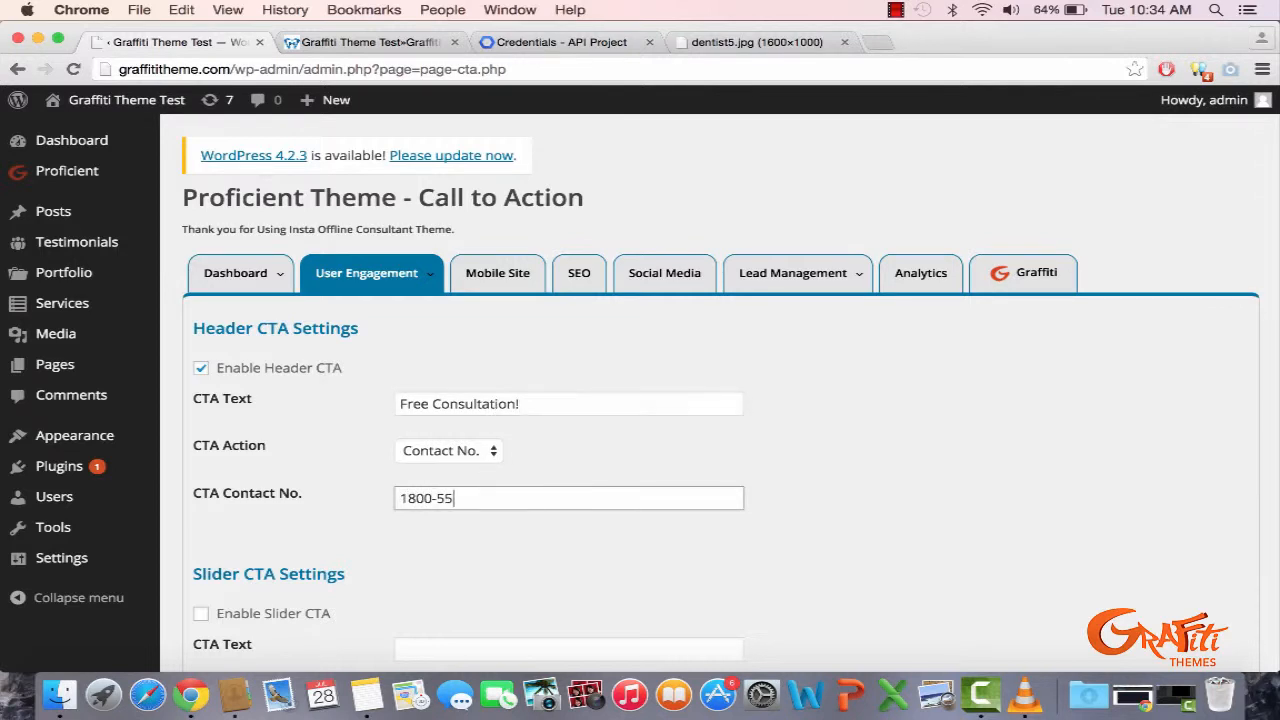
text(1800-555-5555)
scroll(640, 400, down, 10)
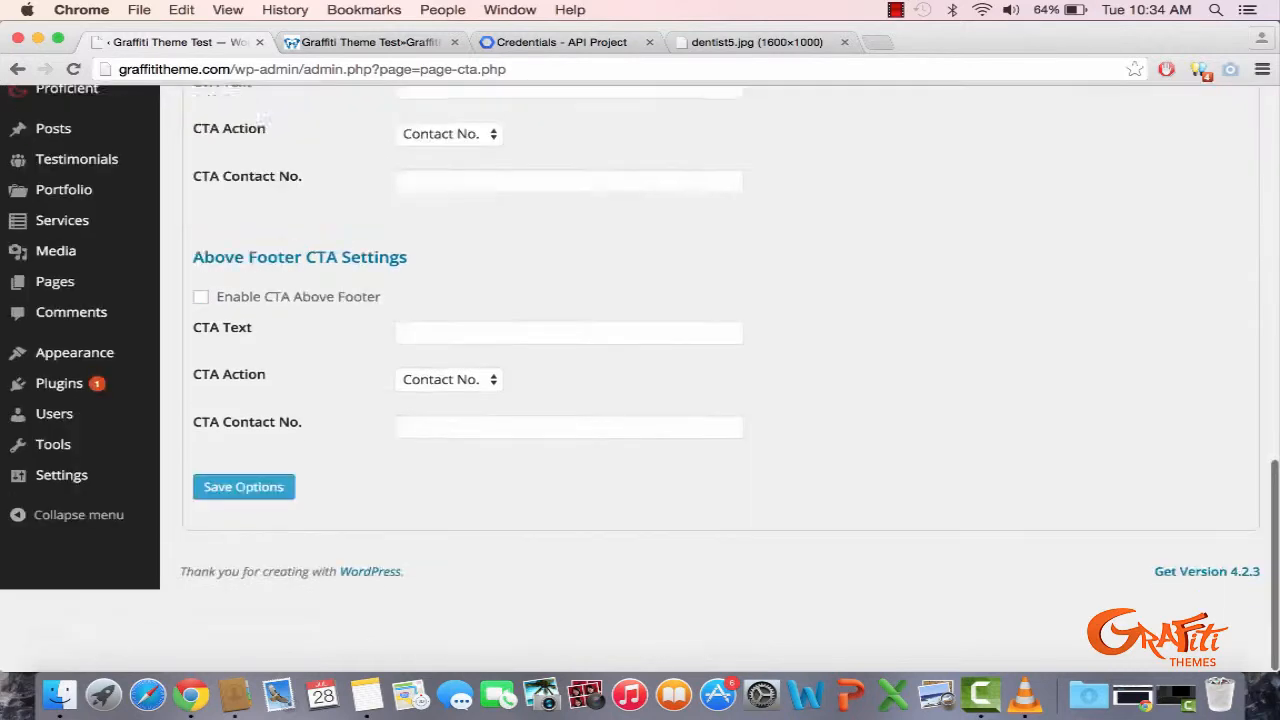
click(243, 569)
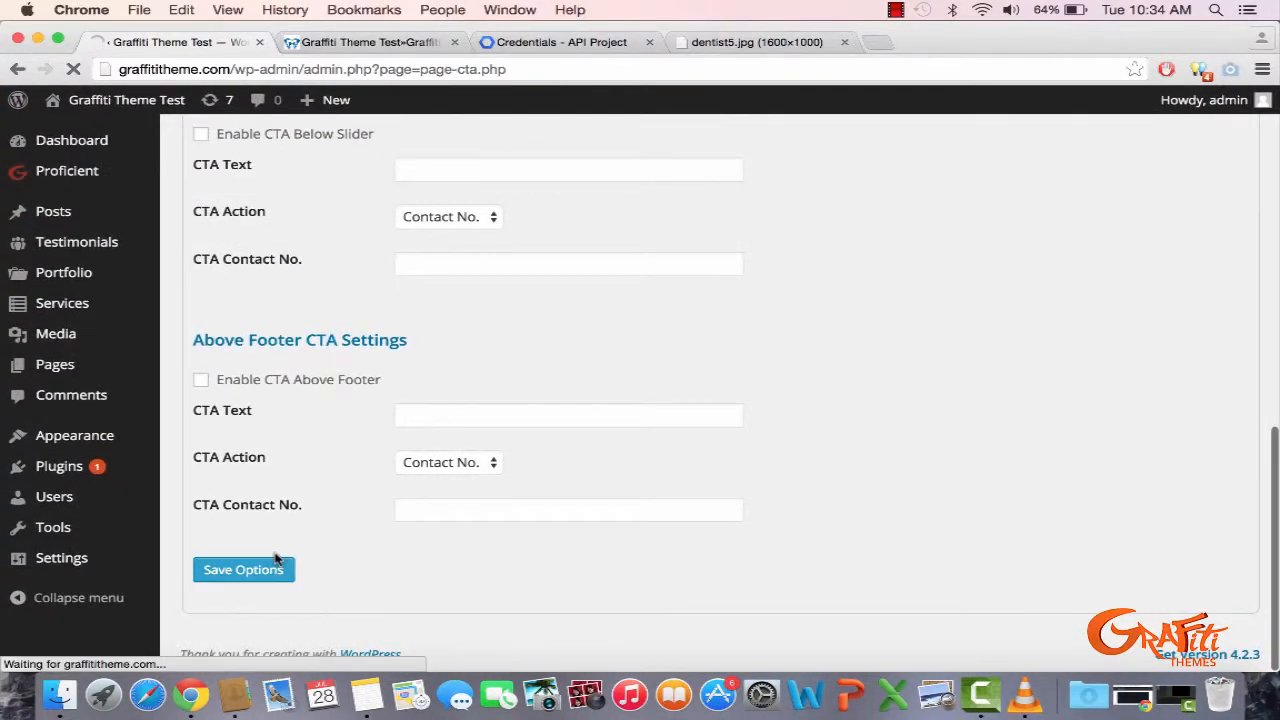
- Reload the homepage and check the CTA text and contact number in the site header
click(372, 45)
click(379, 78)
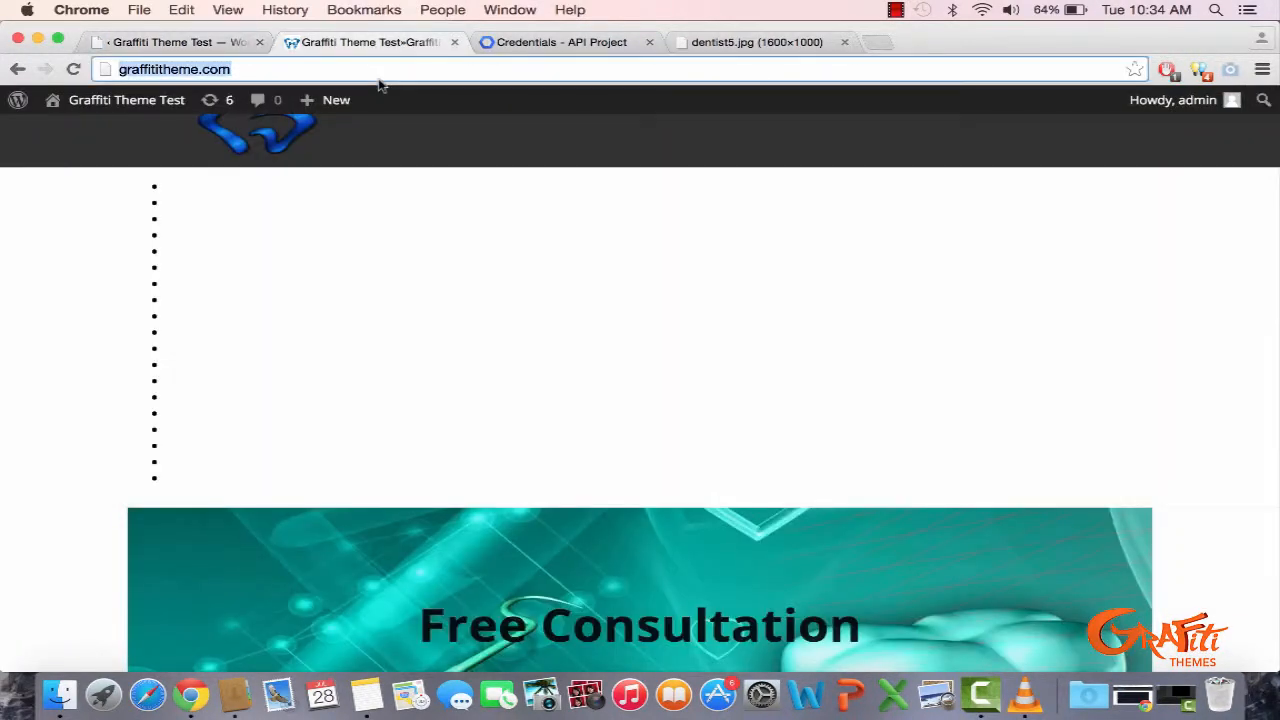
key(Return)
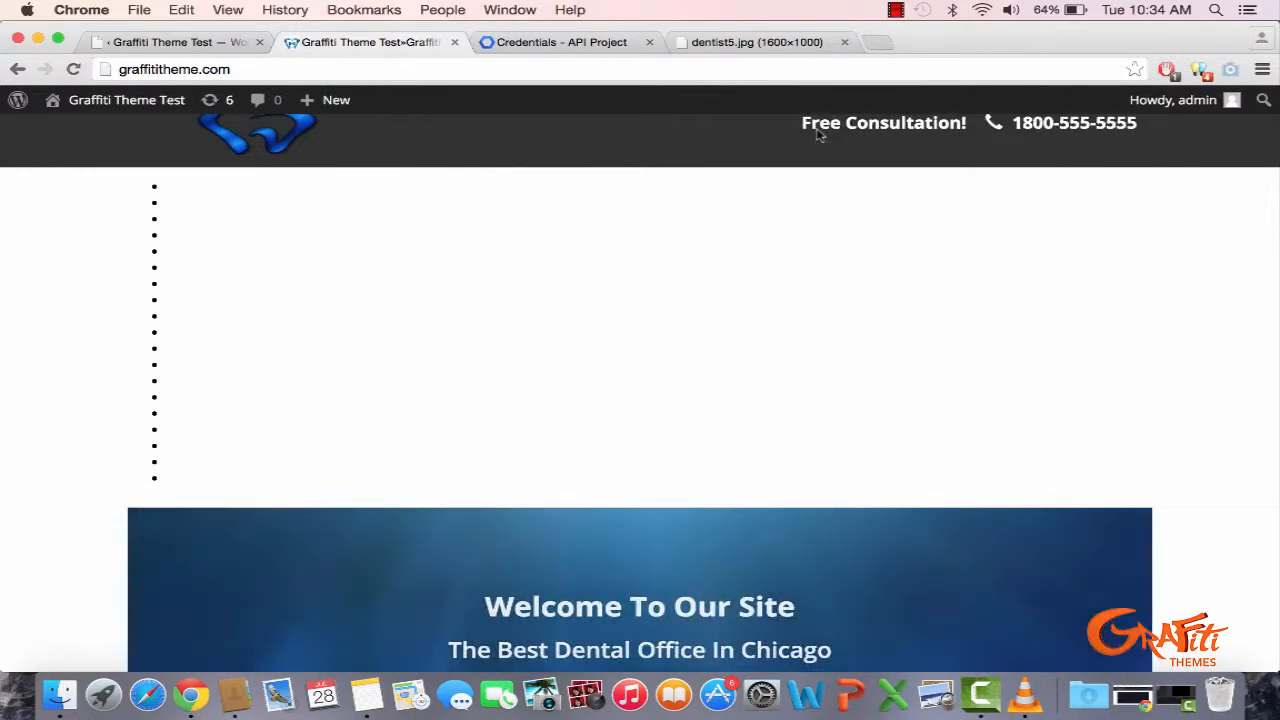
drag(788, 130, 1138, 128)
click(960, 200)
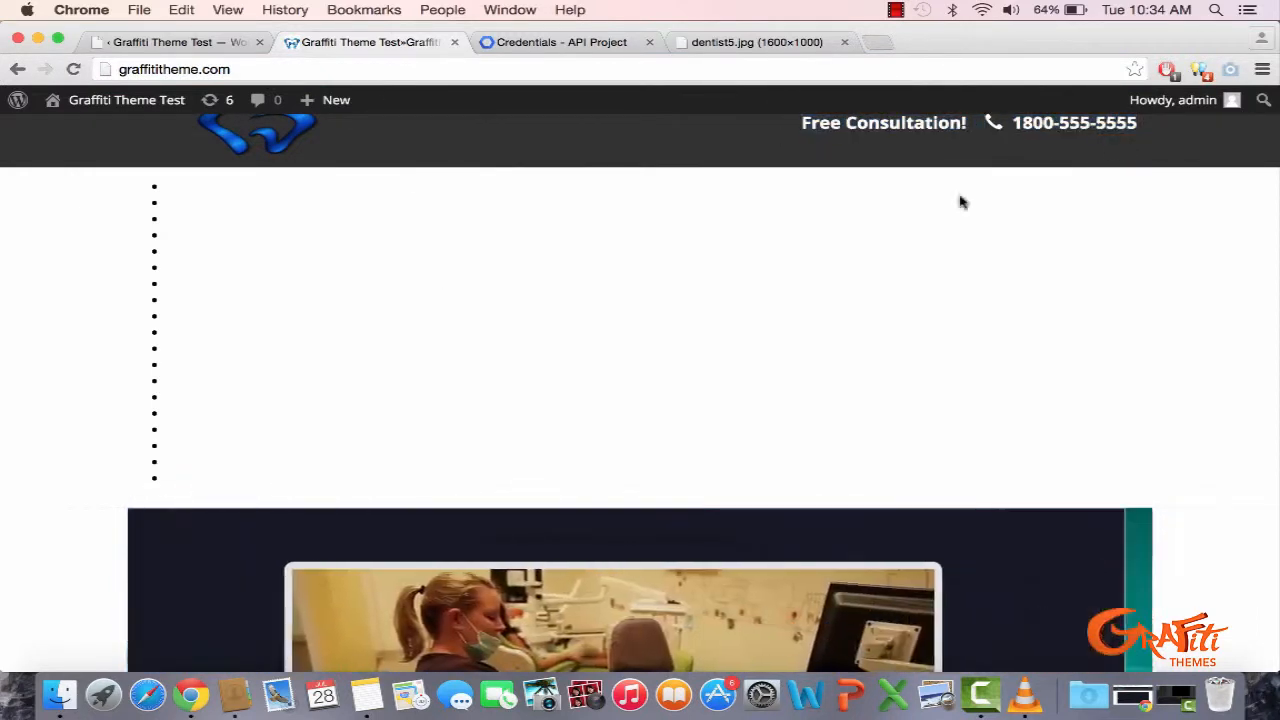
- Review the Slider CTA settings and compare them with the slider on the homepage
click(180, 43)
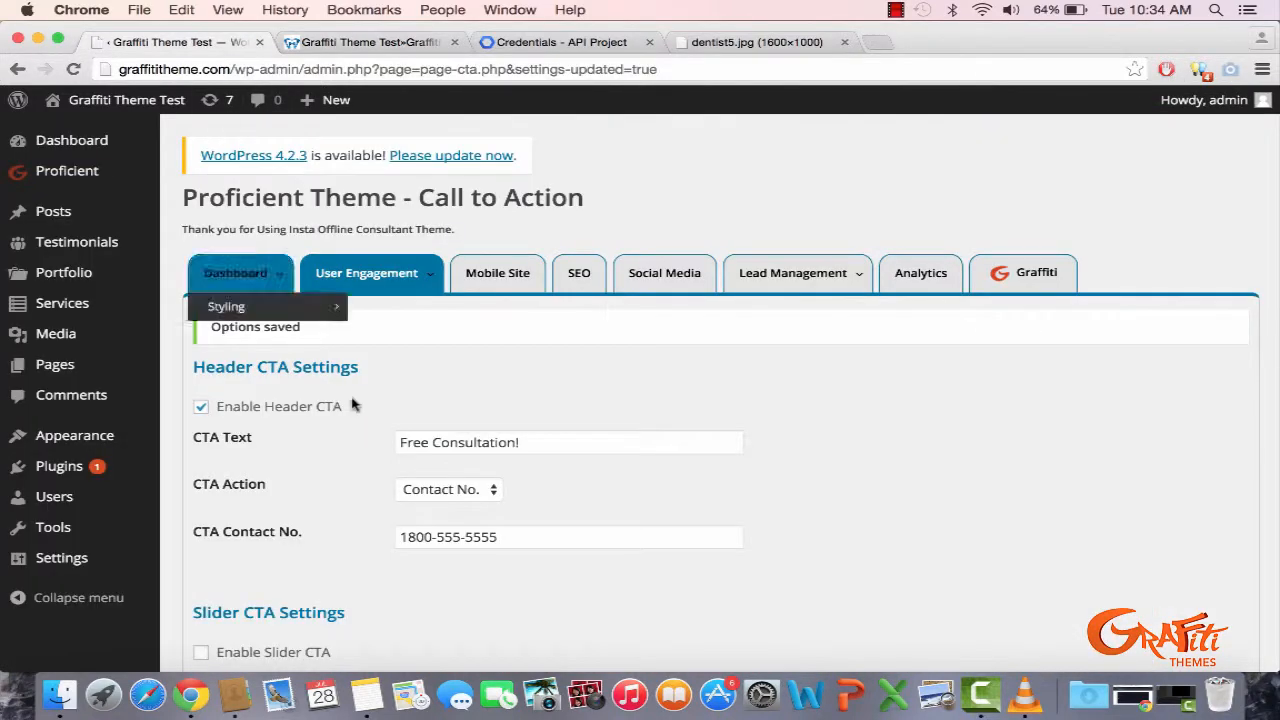
scroll(356, 410, down, 5)
scroll(300, 470, down, 3)
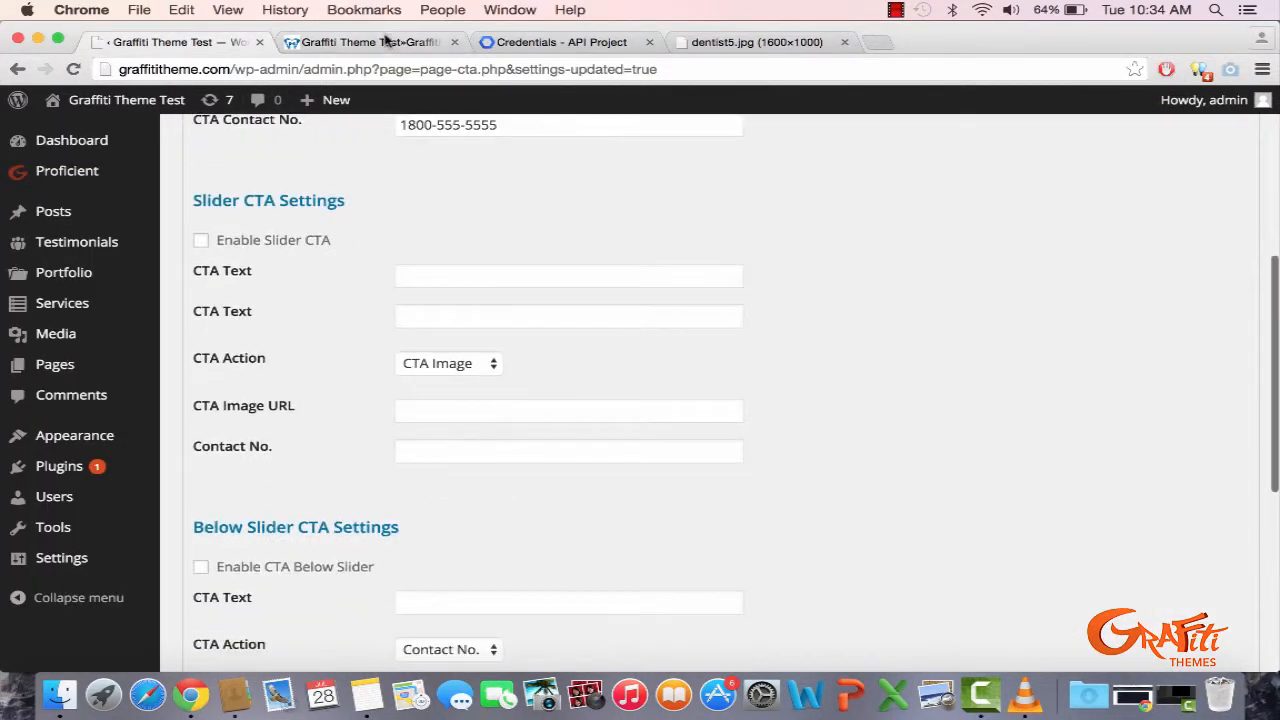
click(389, 42)
scroll(507, 537, down, 3)
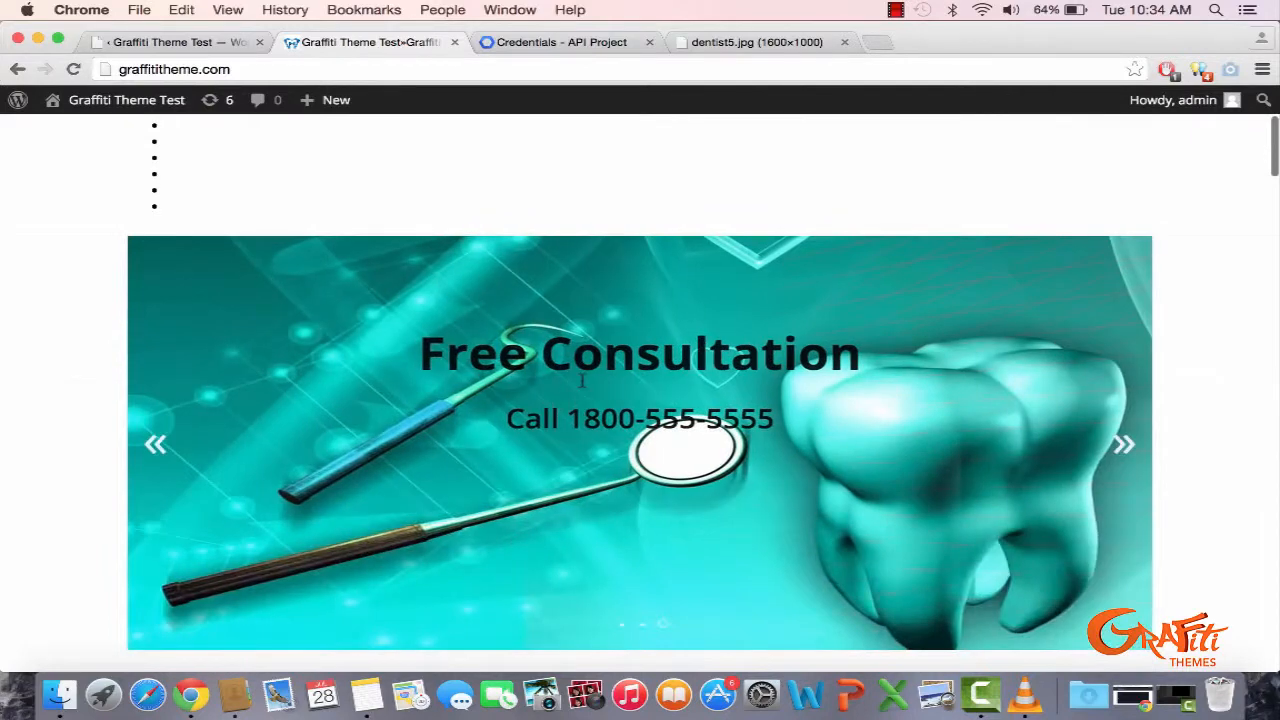
click(178, 42)
click(303, 42)
click(186, 50)
- Enable the CTA below the slider with the text "Call Us Today!" and the contact number, and save the options
scroll(291, 334, down, 3)
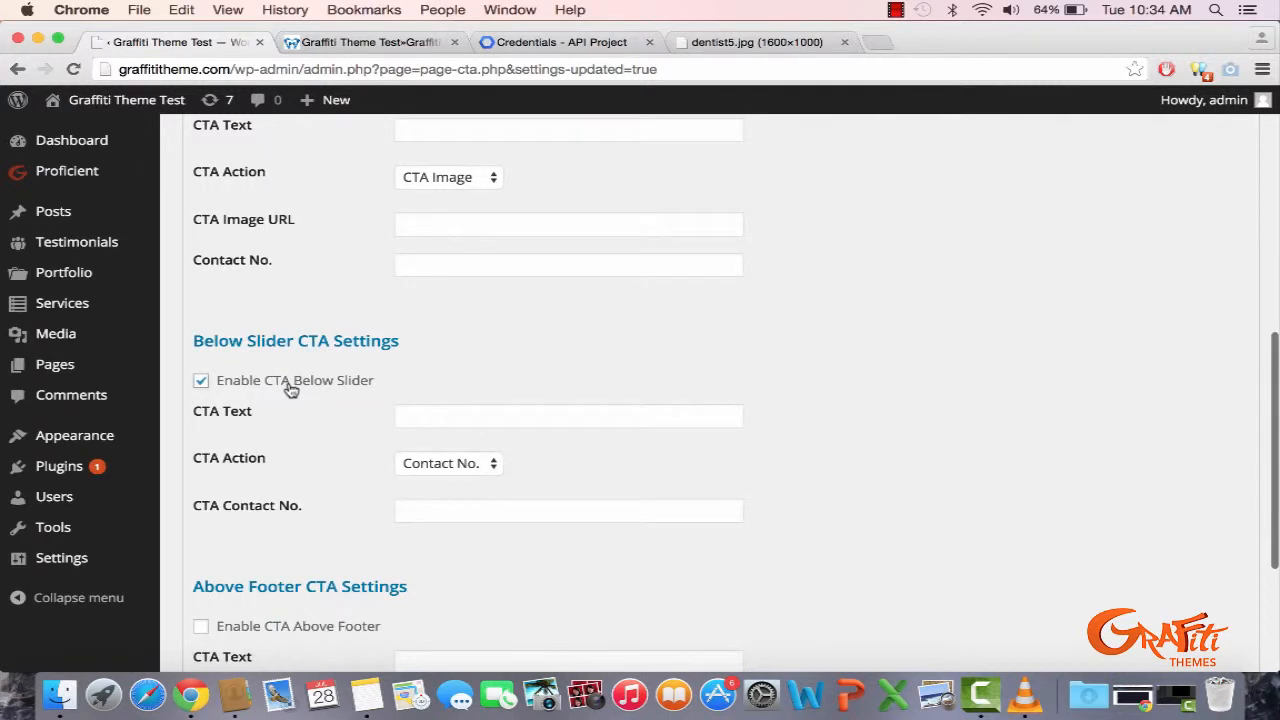
click(410, 413)
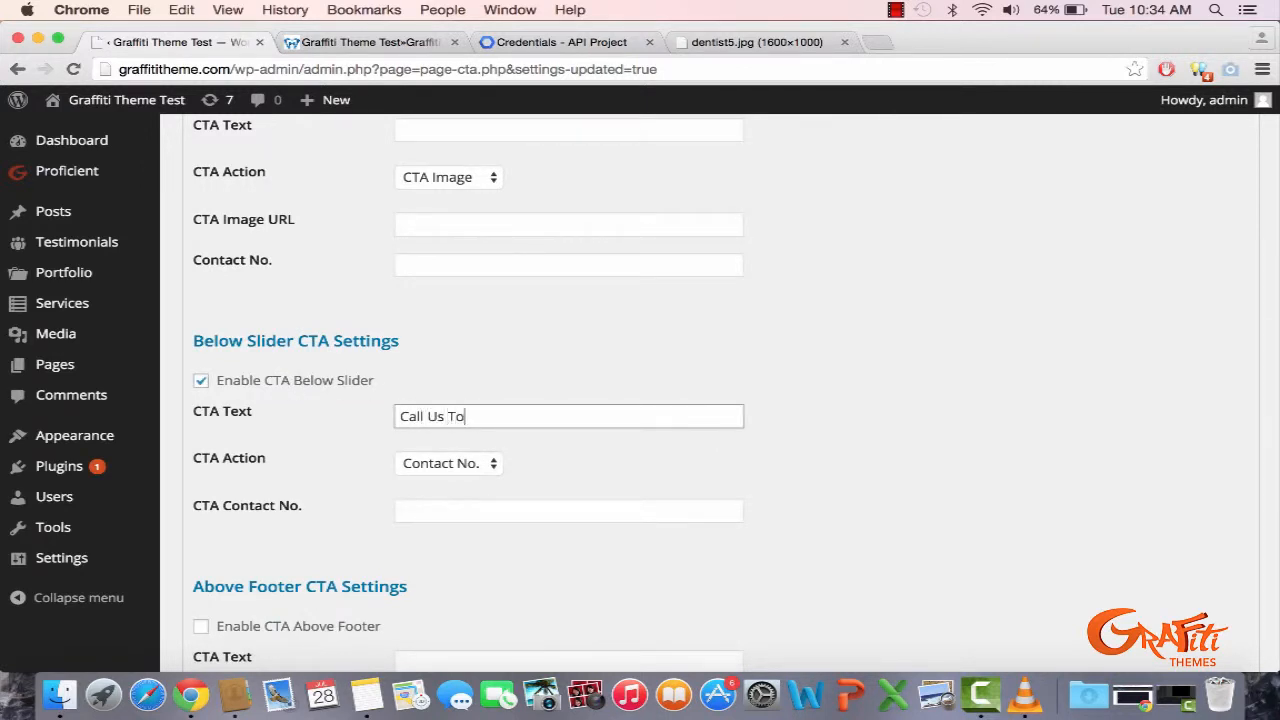
click(417, 502)
text(1800-555-5555)
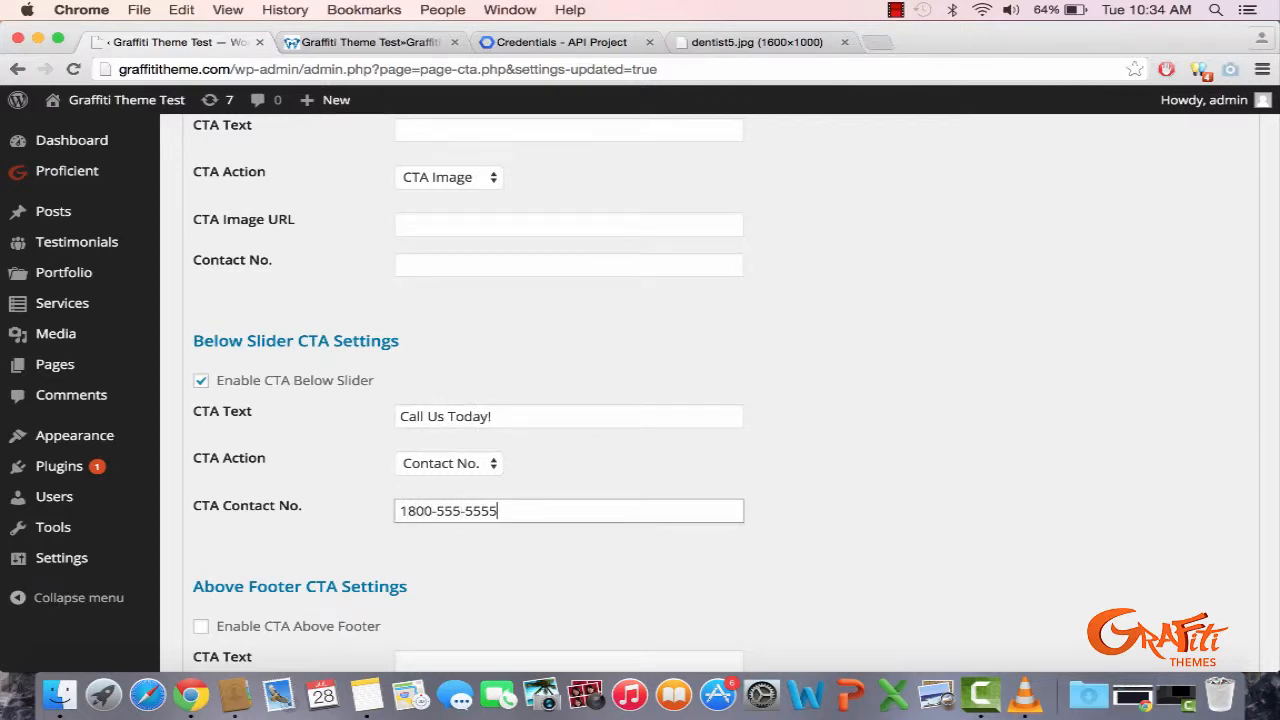
scroll(314, 591, down, 5)
click(270, 569)
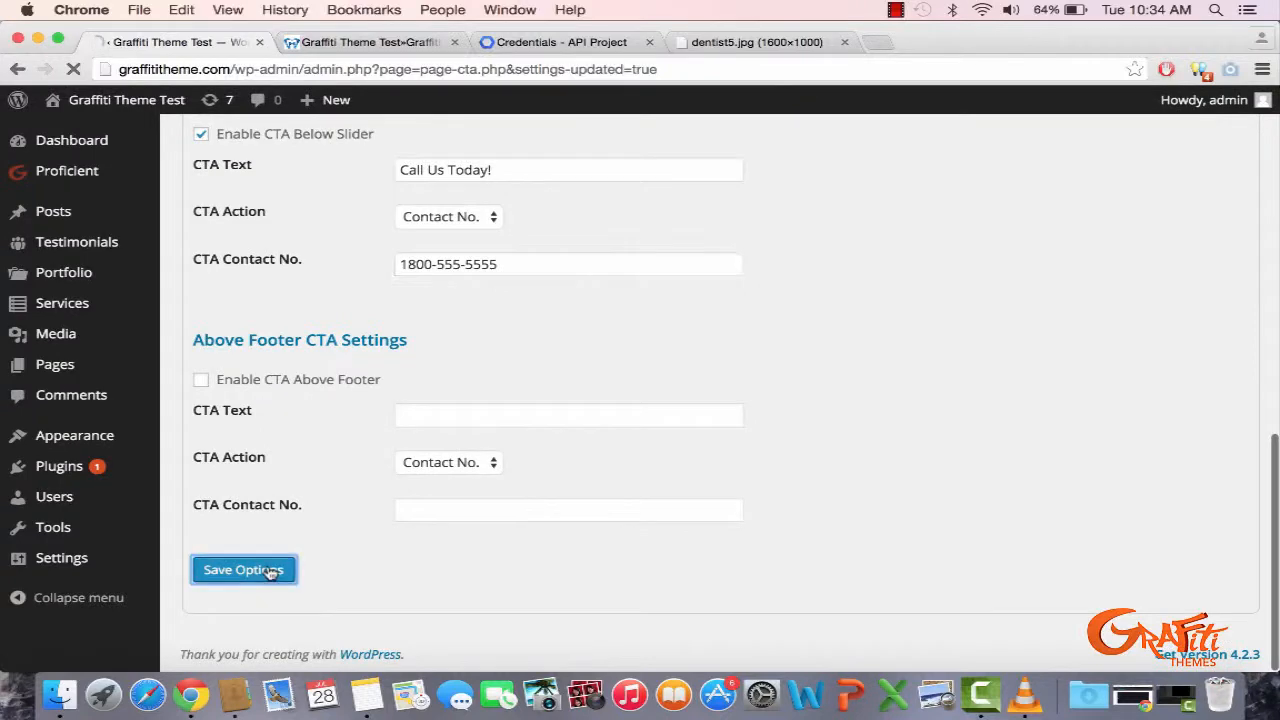
- Reload the homepage and check the CTA bar below the slider
click(323, 42)
click(328, 66)
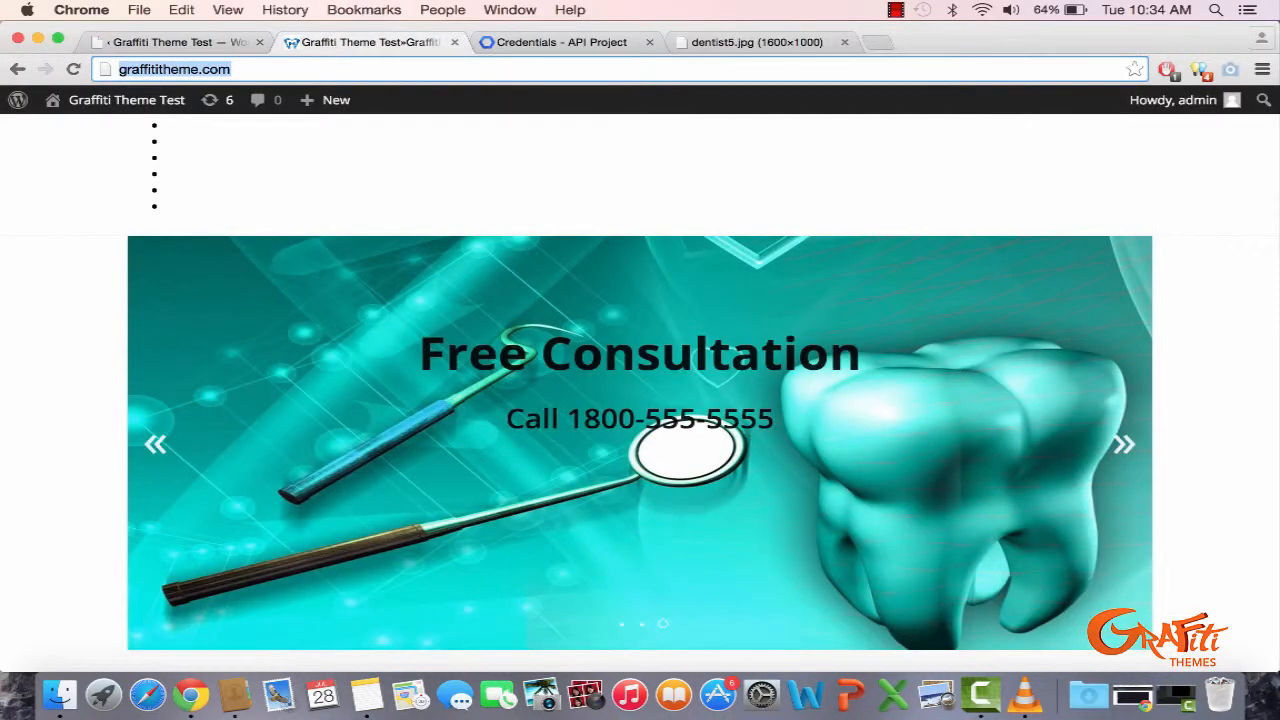
key(Return)
scroll(314, 245, down, 10)
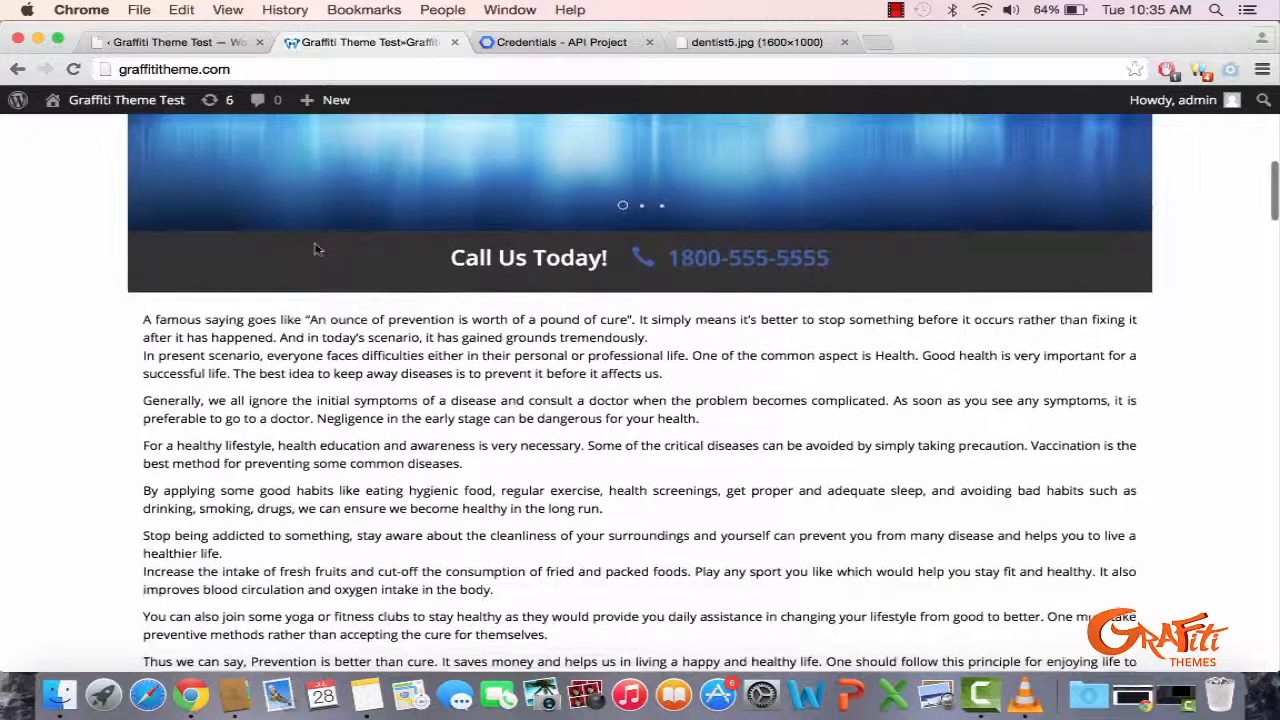
drag(452, 256, 1022, 256)
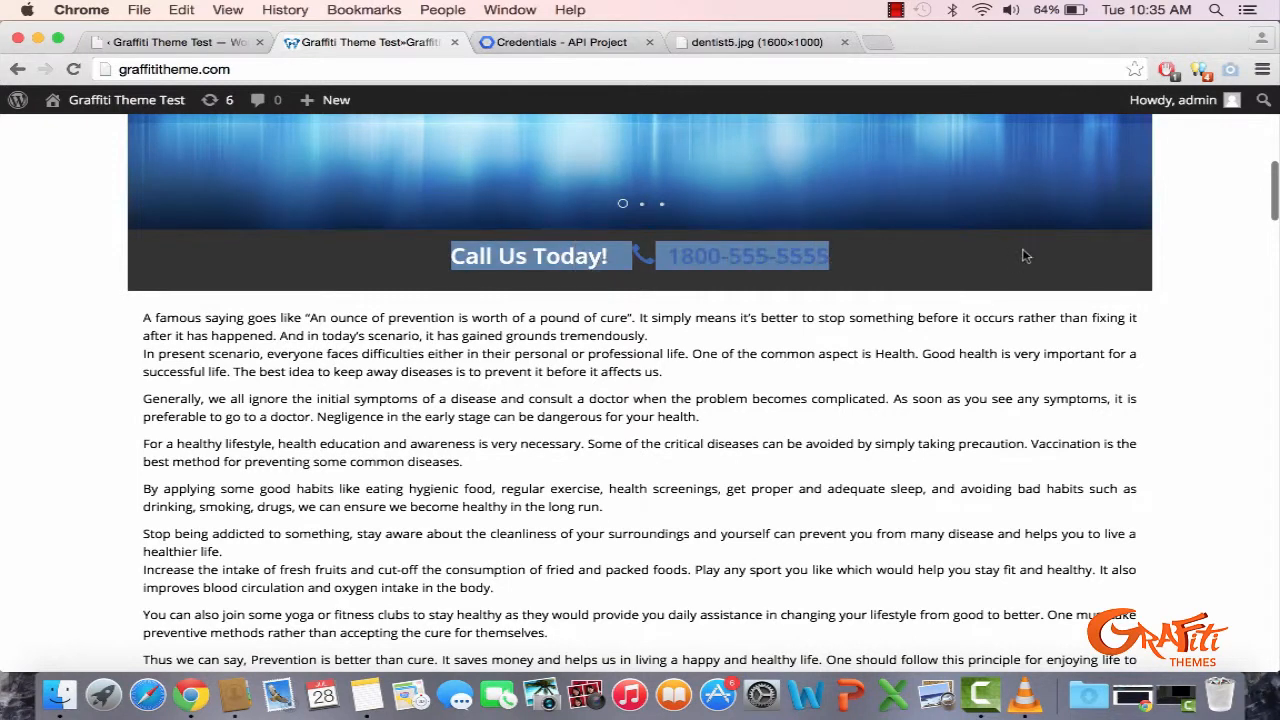
click(1022, 256)
scroll(1022, 256, up, 10)
scroll(1022, 256, down, 4)
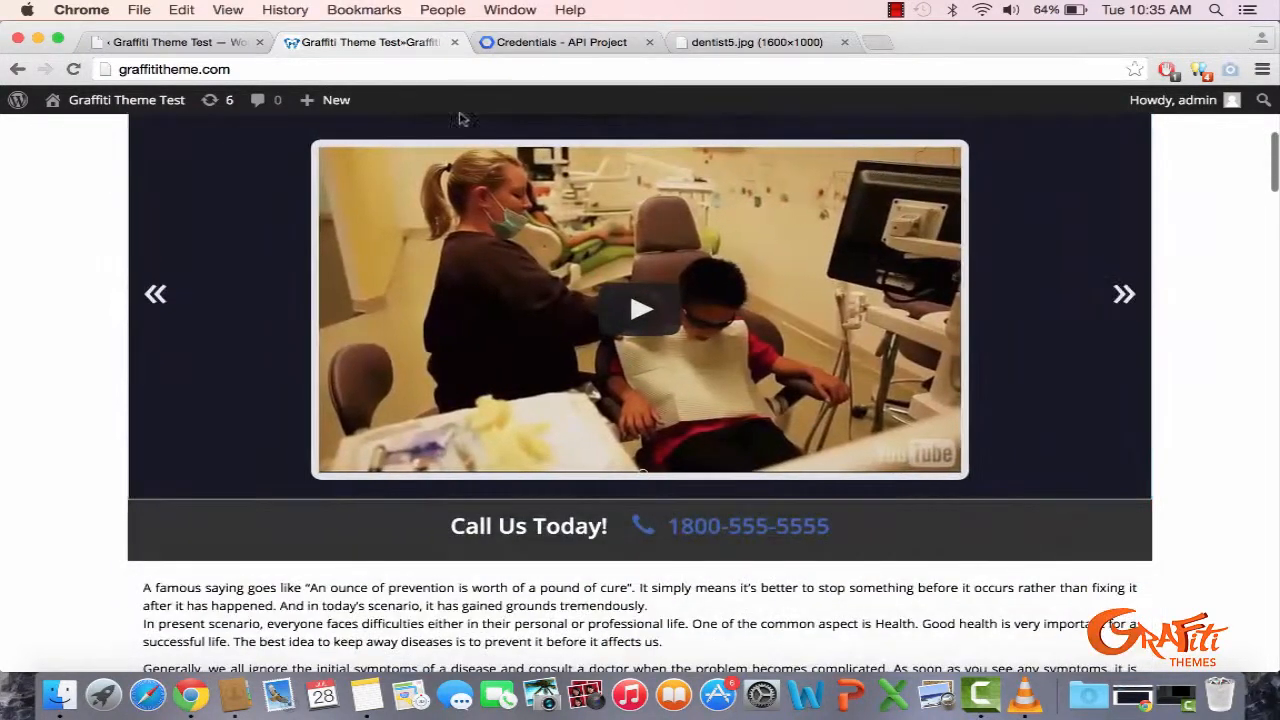
- Enable the CTA above the footer with the text "Free Consultation!" and the contact number, and save the options
click(150, 42)
scroll(258, 360, down, 8)
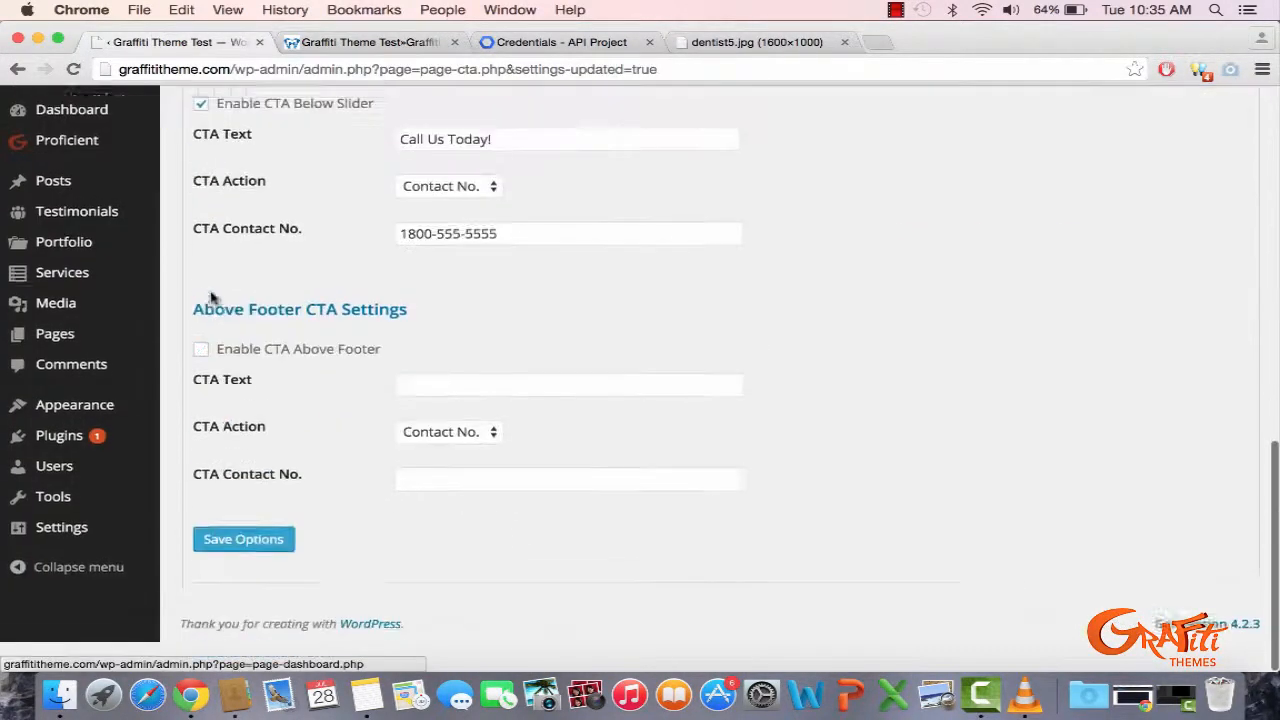
click(252, 381)
click(445, 414)
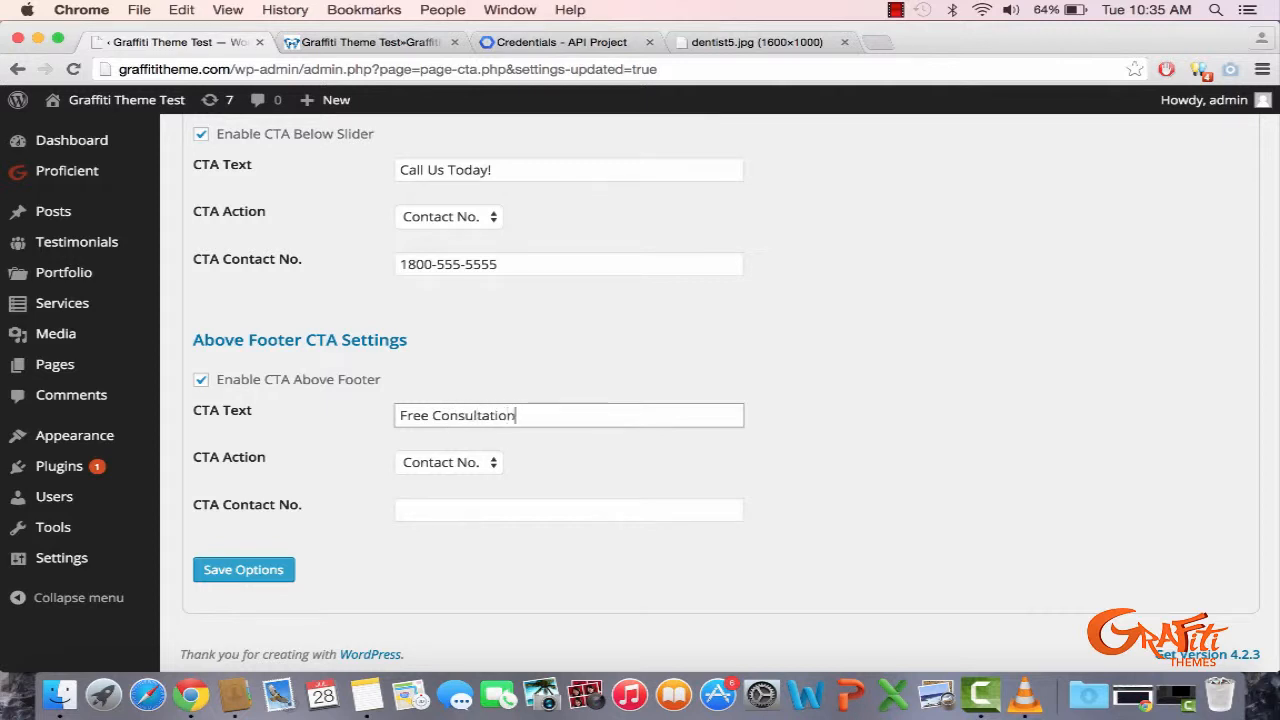
click(452, 500)
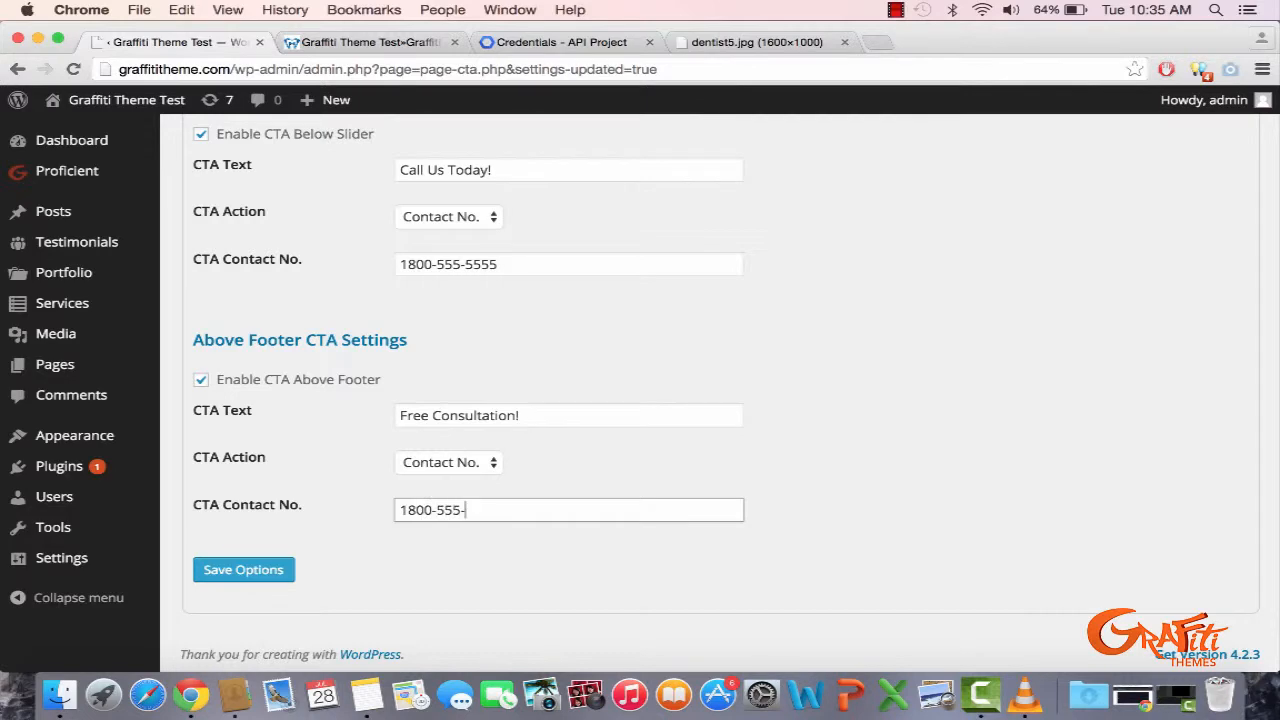
click(268, 572)
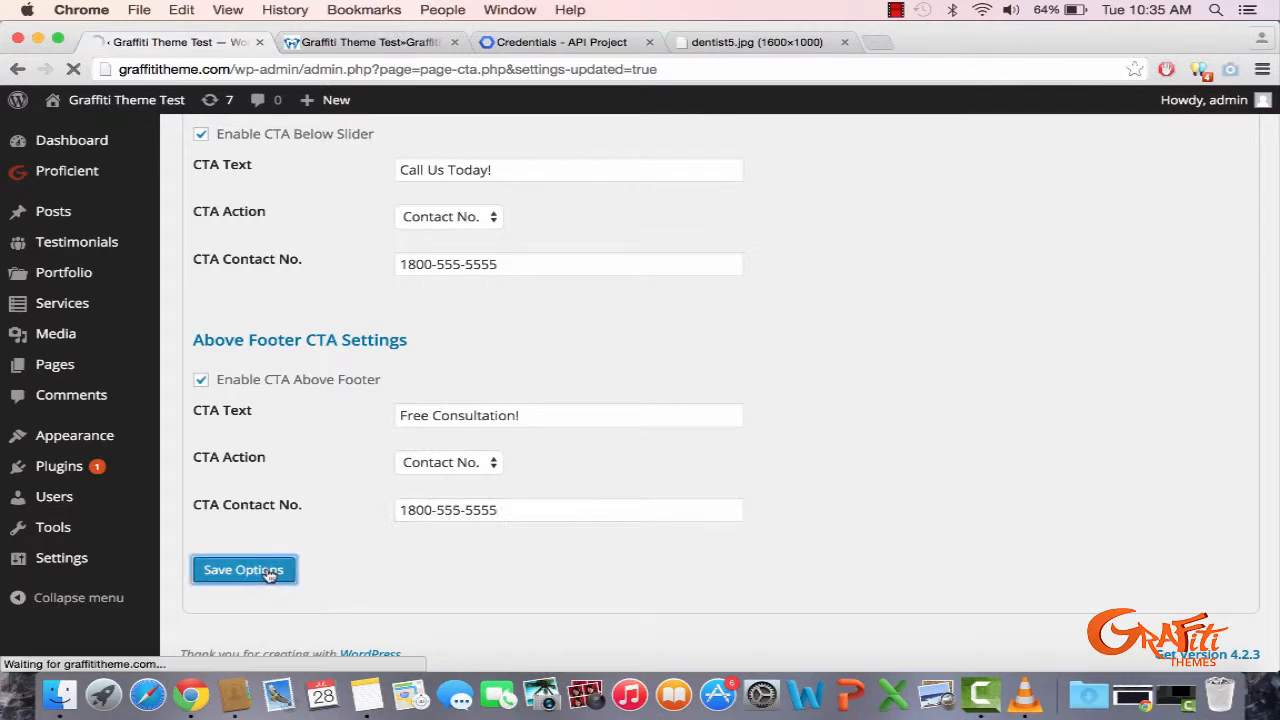
- Reload the homepage and check the CTA bar above the footer
click(398, 40)
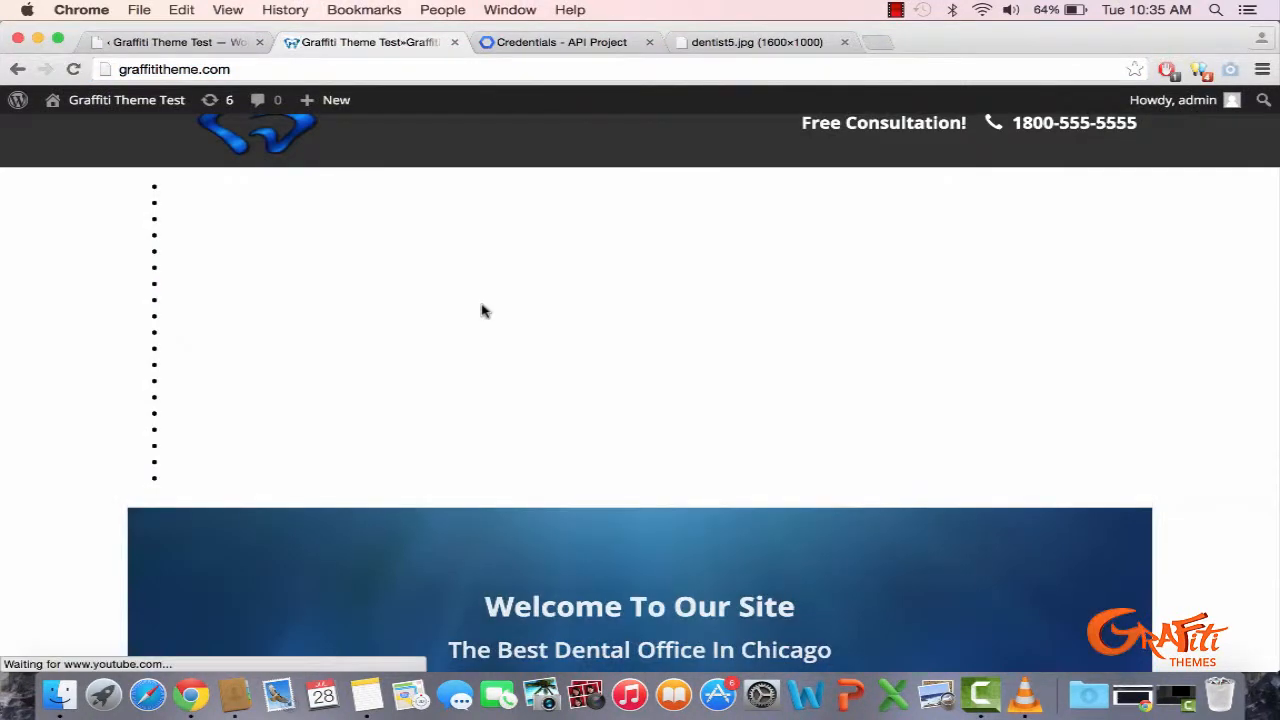
scroll(729, 414, down, 5)
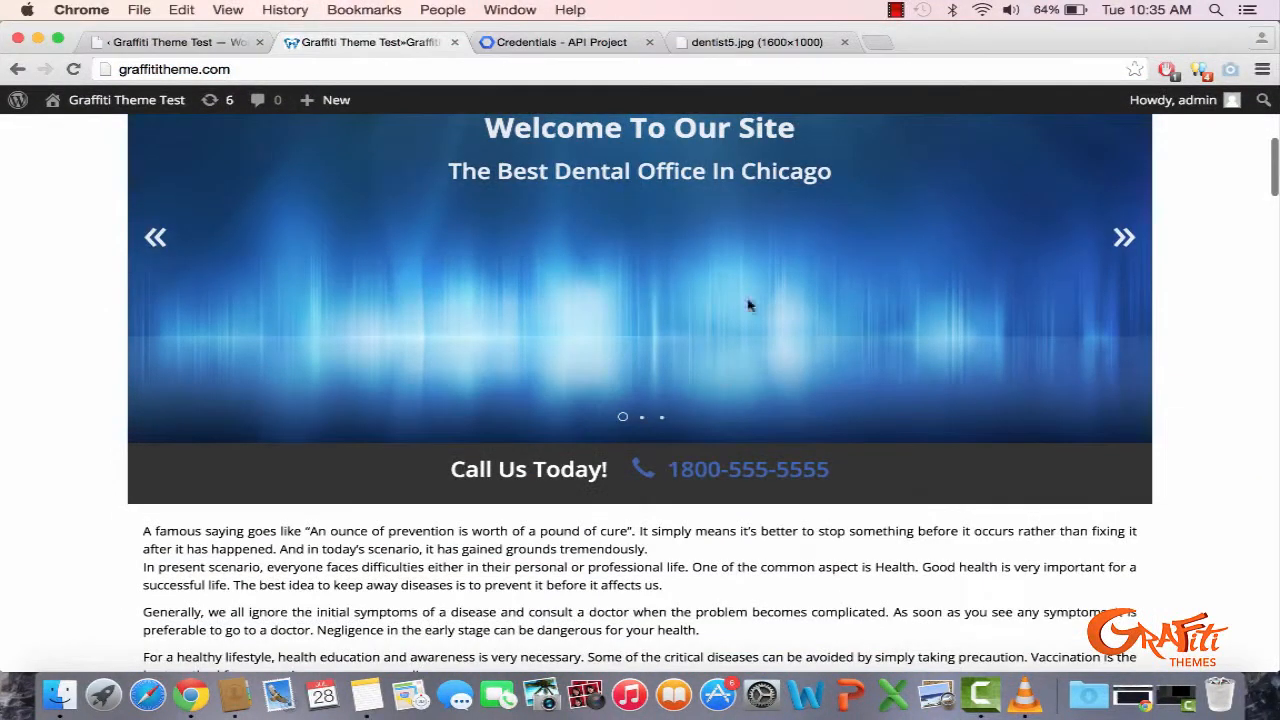
scroll(914, 540, down, 15)
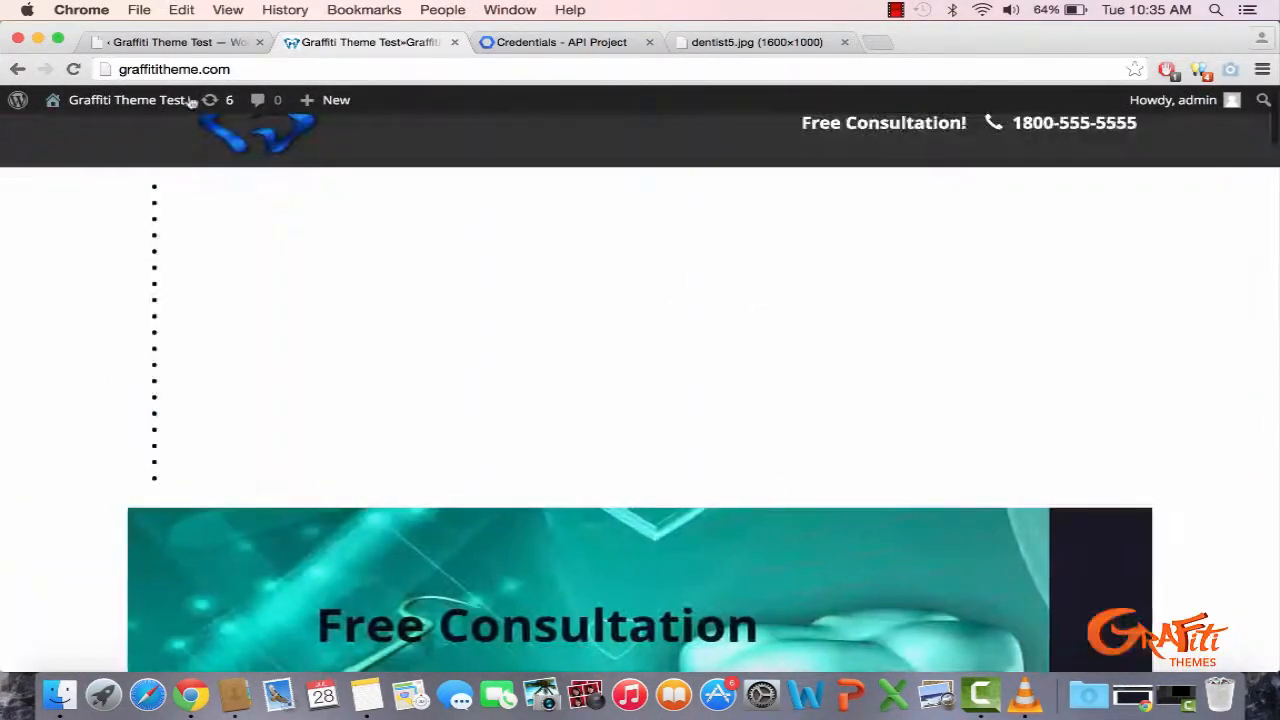
- Review the saved CTA settings, and look over the header, below-slider and above-footer CTAs on the homepage
click(168, 44)
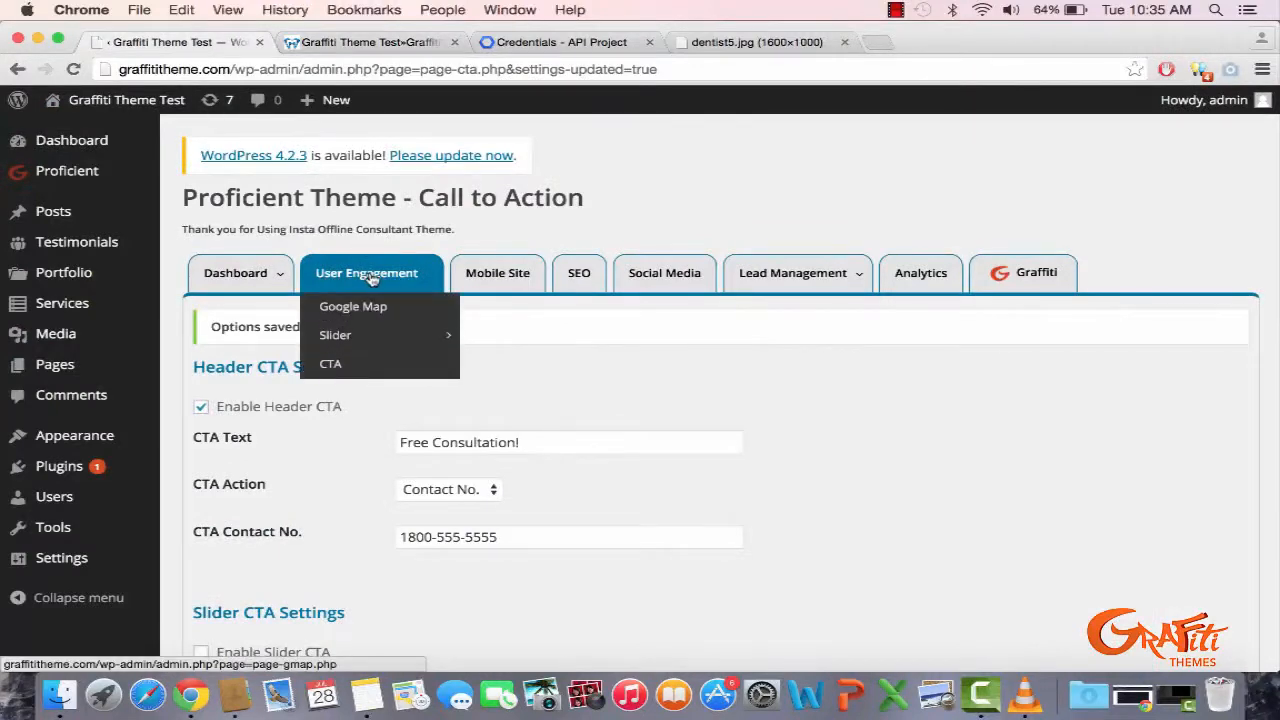
scroll(495, 375, down, 10)
scroll(495, 375, down, 5)
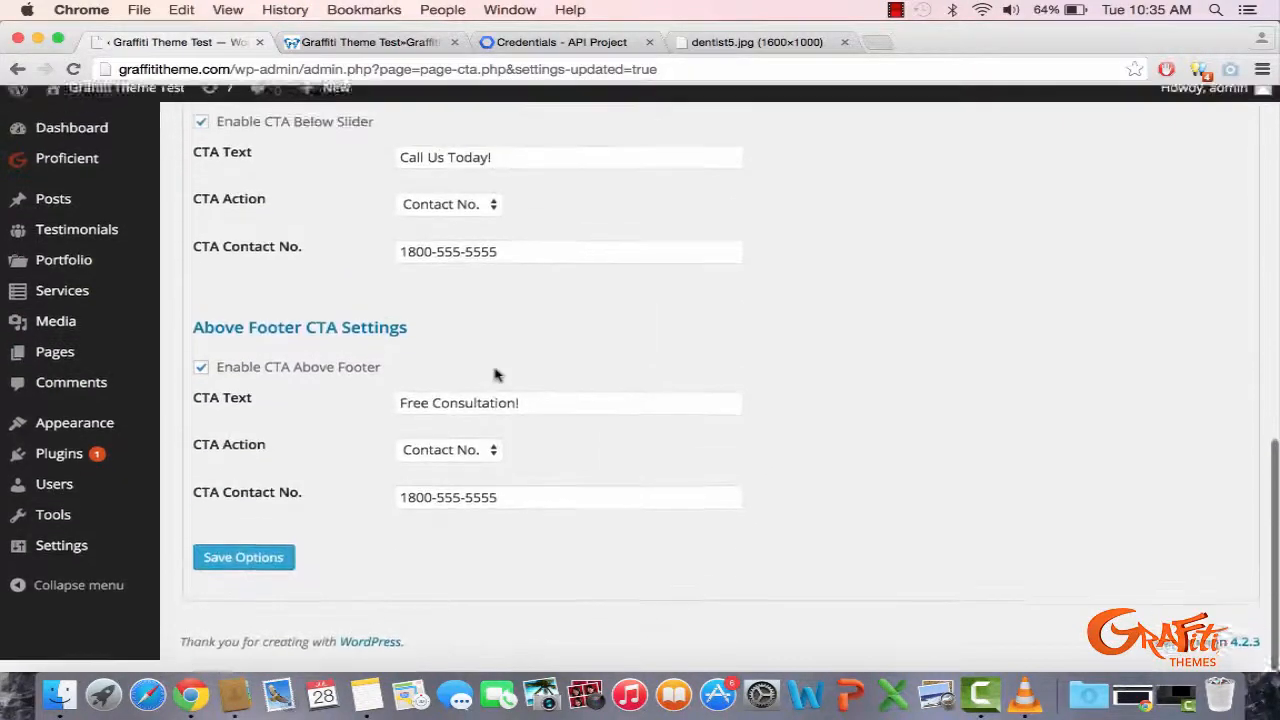
click(370, 42)
scroll(553, 337, down, 6)
scroll(556, 337, up, 6)
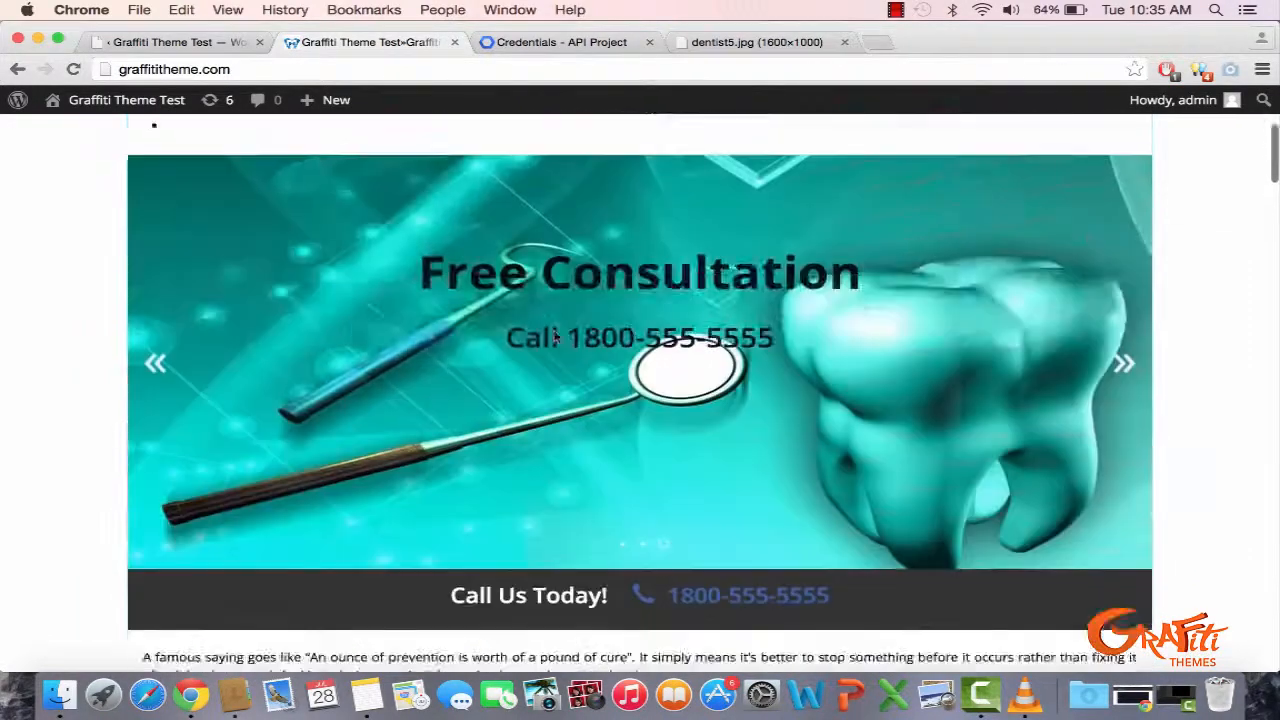
scroll(808, 214, down, 4)
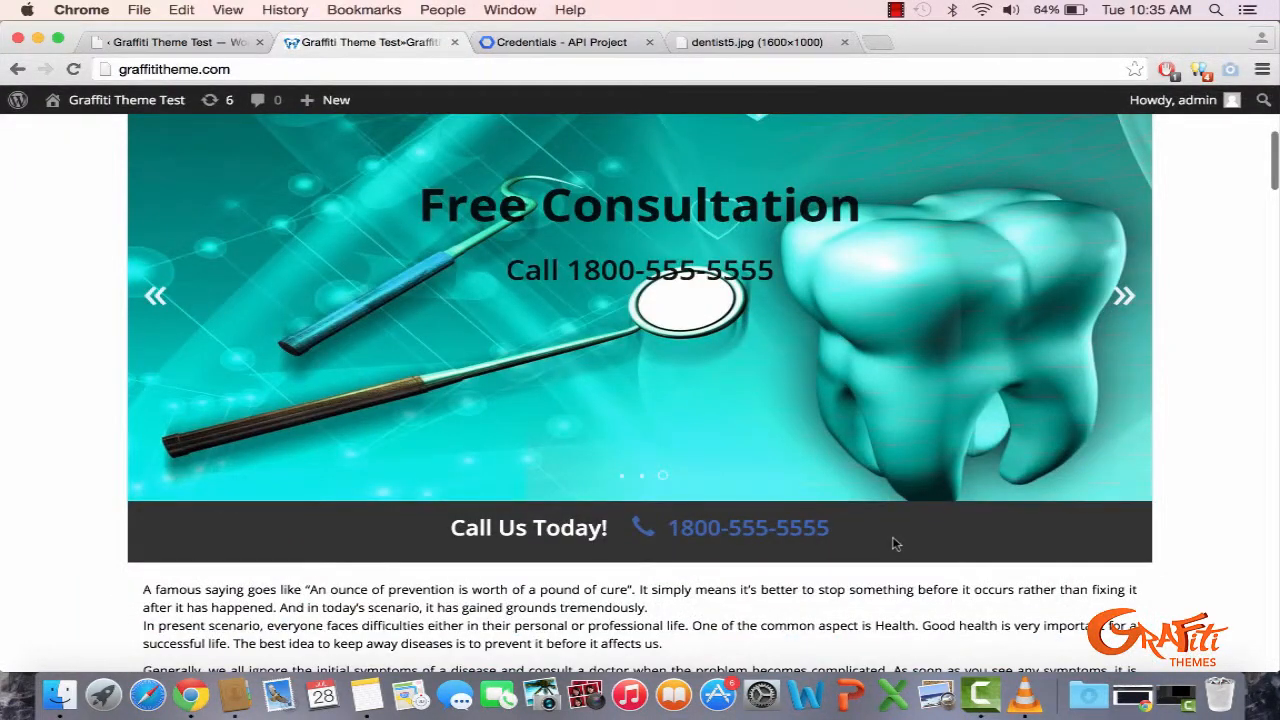
scroll(882, 559, down, 3)
scroll(869, 558, down, 15)
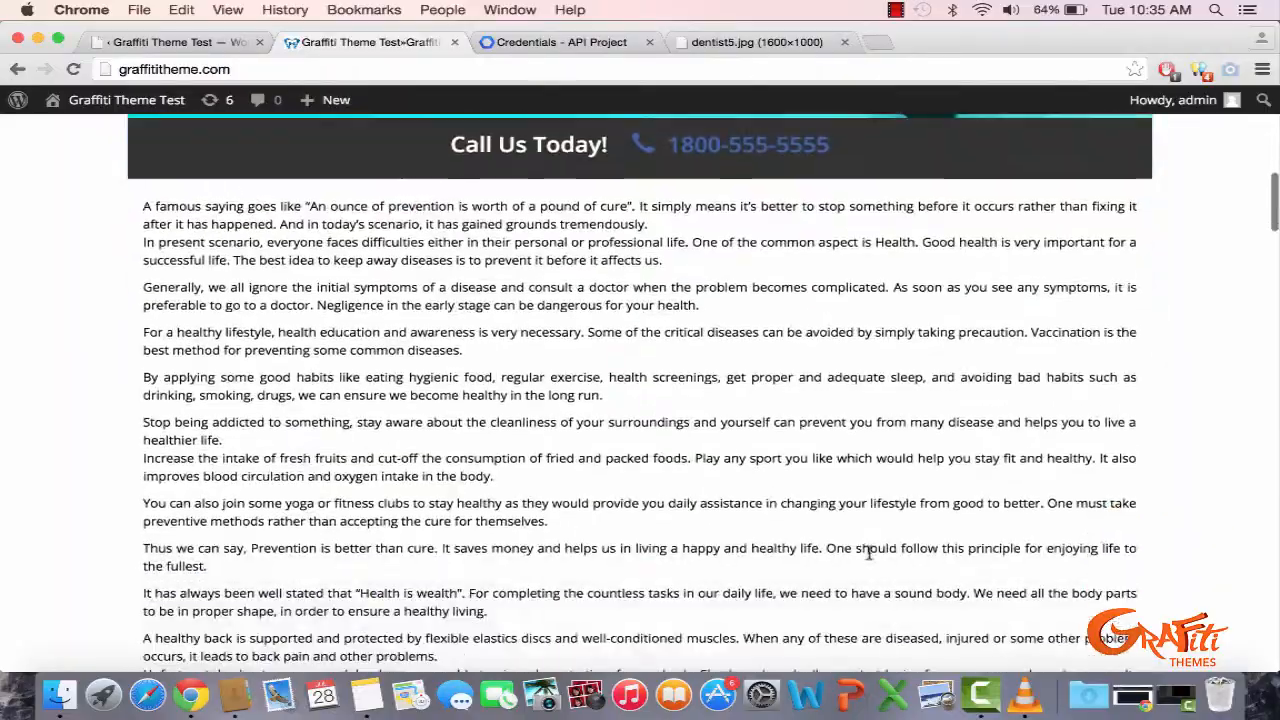
scroll(869, 558, down, 15)
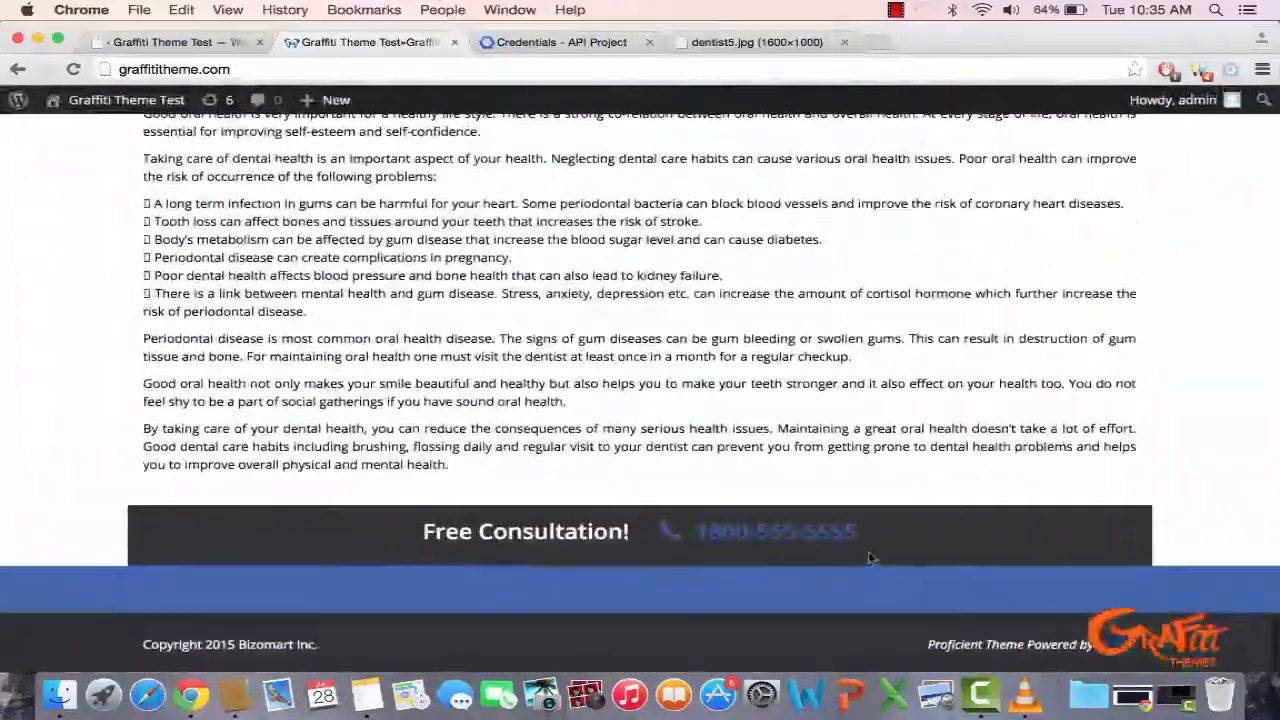
scroll(869, 558, up, 15)
click(895, 9)
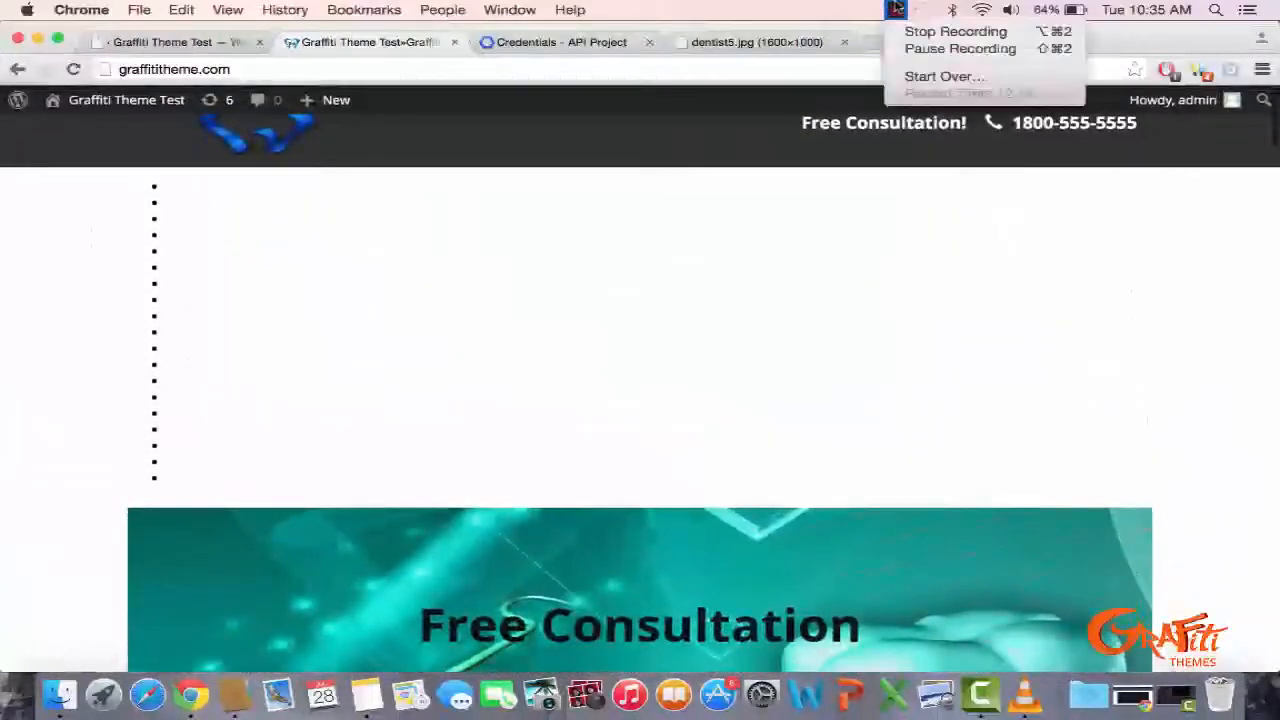